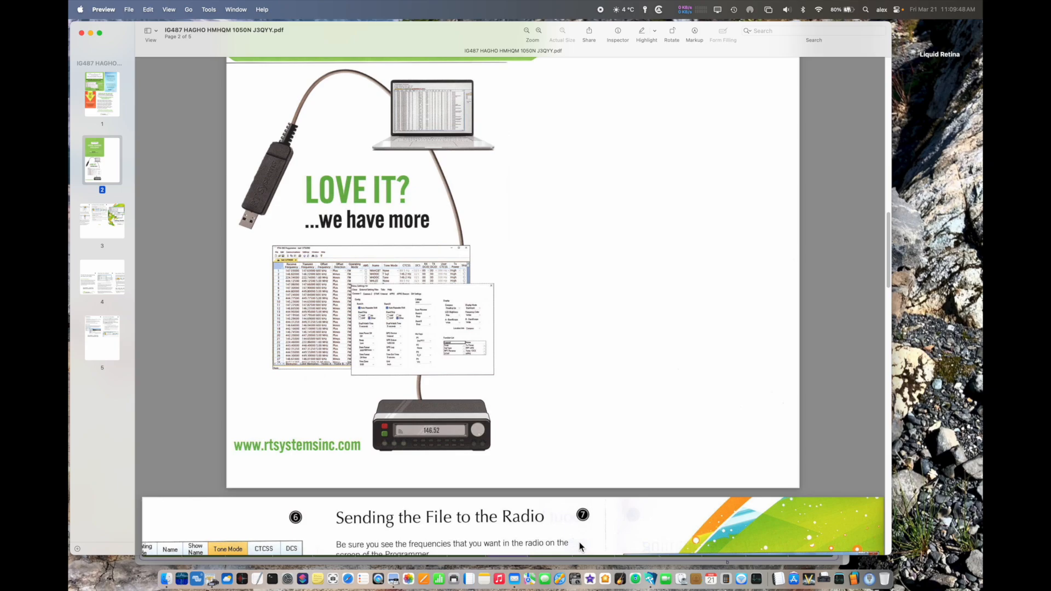
Step: Quit the PDF viewer and the radio database, and open the IC-2730 Programmer
key(super+q)
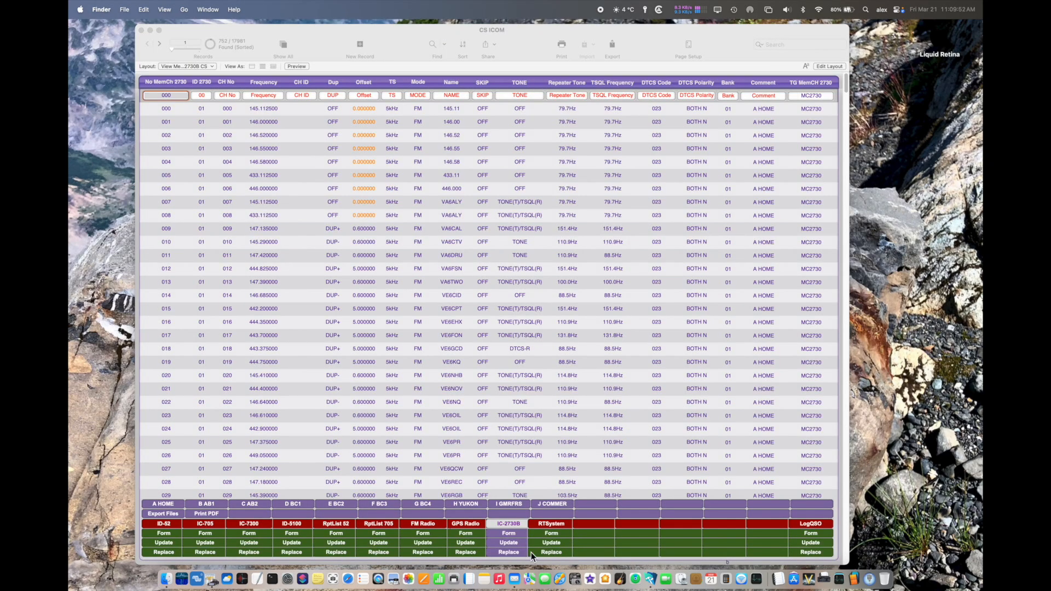
click(441, 445)
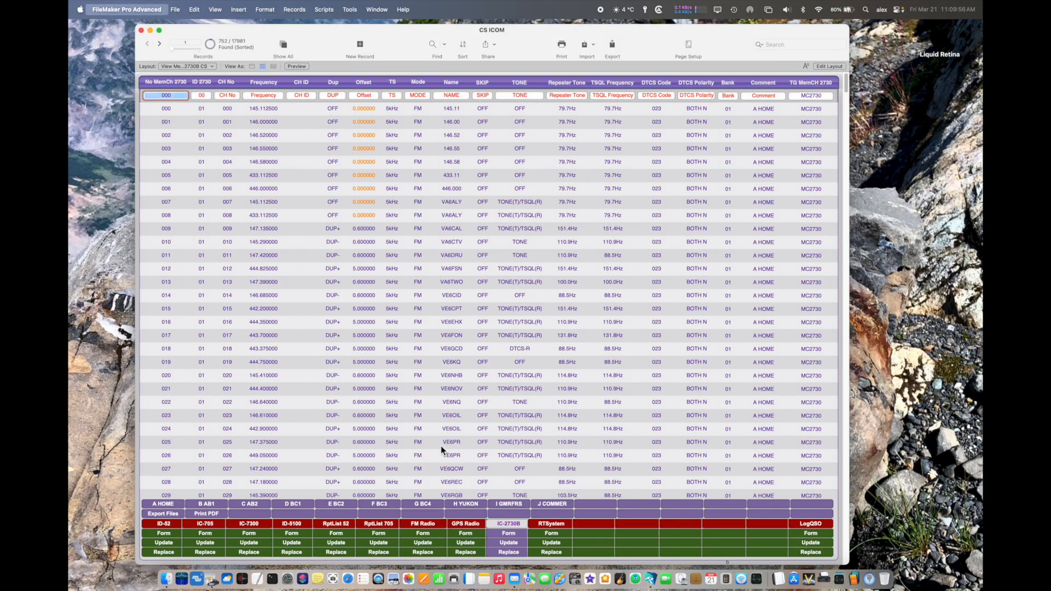
key(super+q)
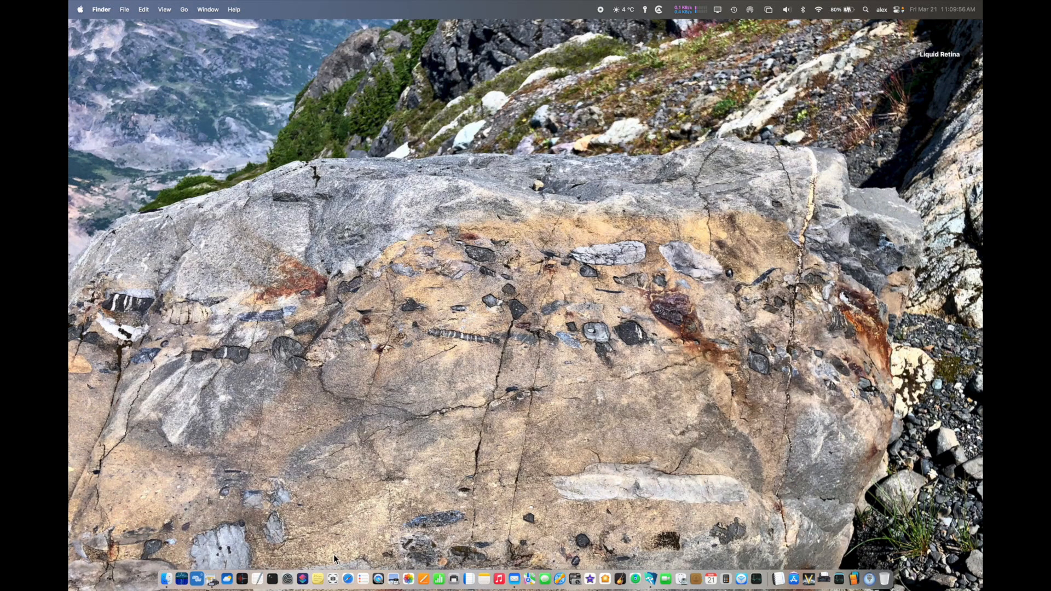
click(212, 580)
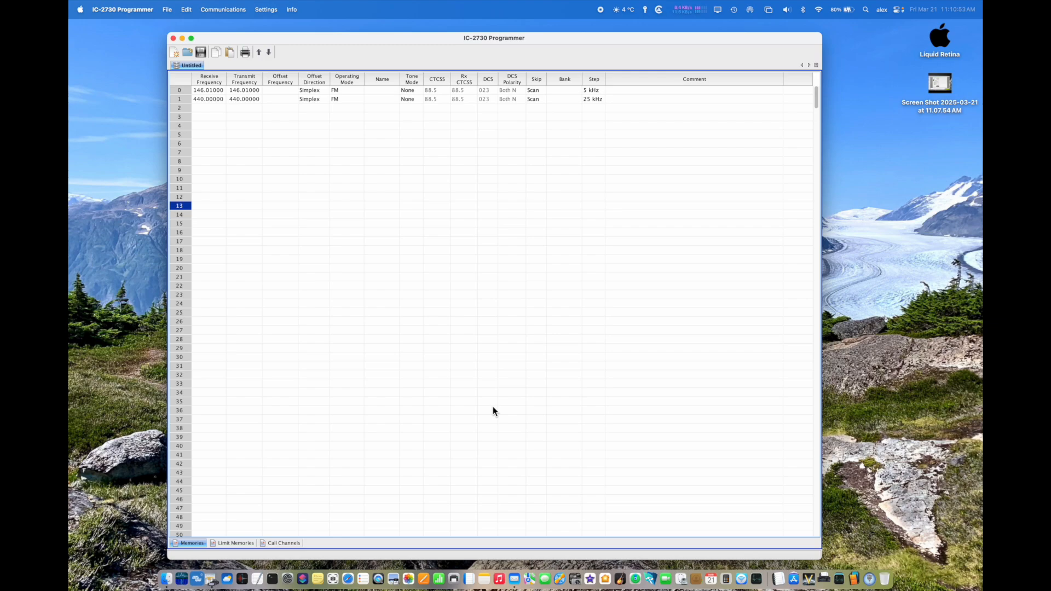
click(169, 11)
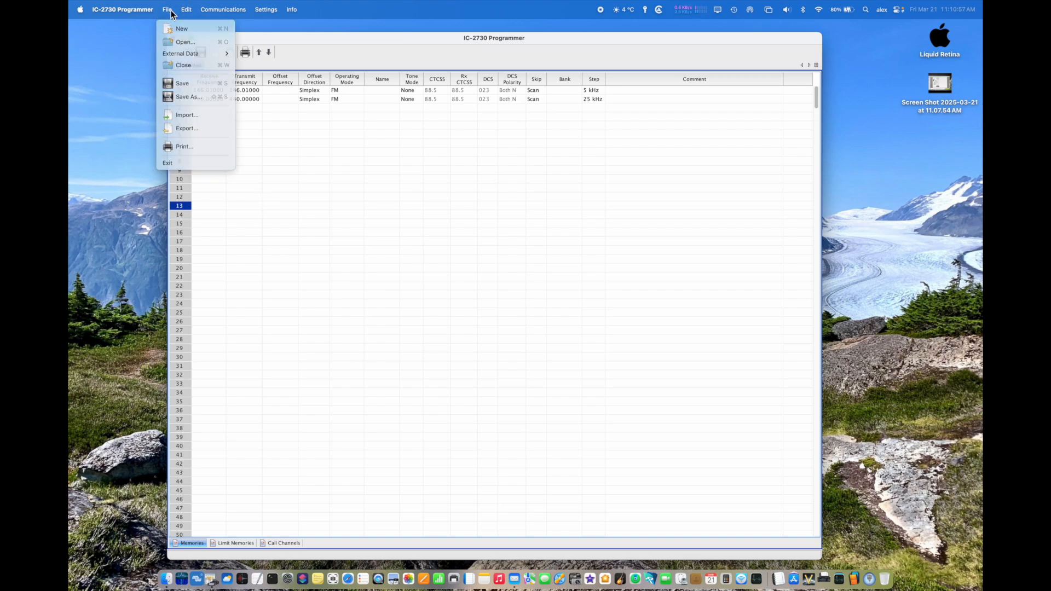
click(171, 12)
click(416, 201)
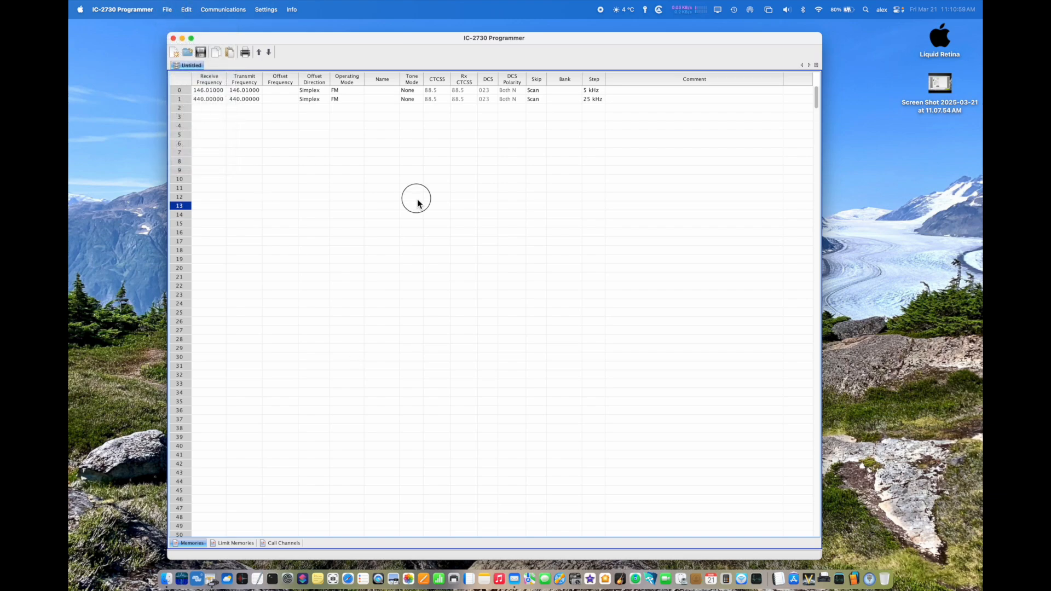
click(121, 11)
Step: Search RepeaterBook for 2 meter and 70 cm FM amateur repeaters in Alberta, Canada
mouse_move(165, 12)
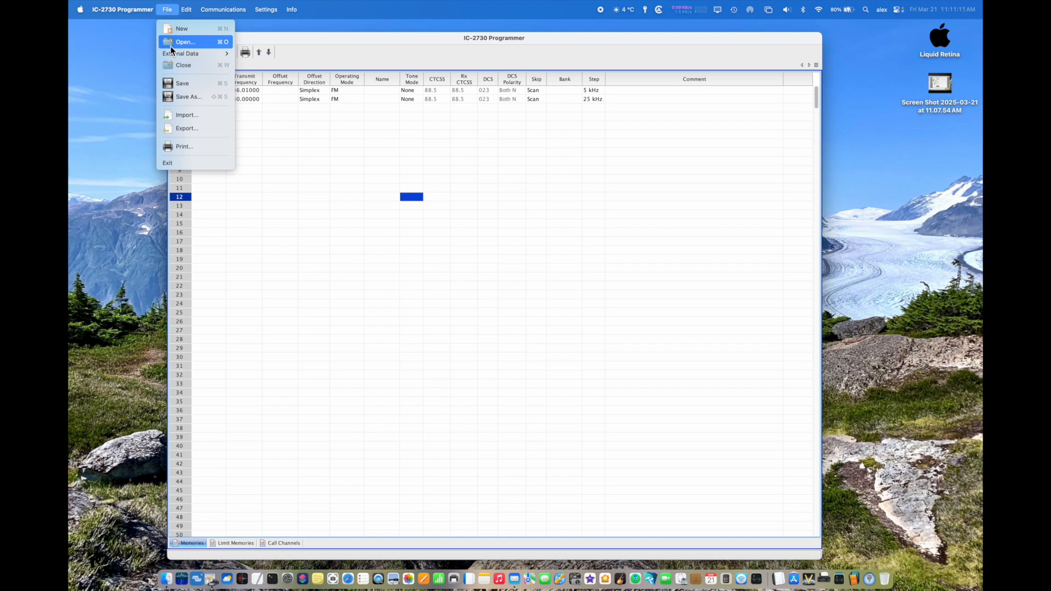
mouse_move(170, 56)
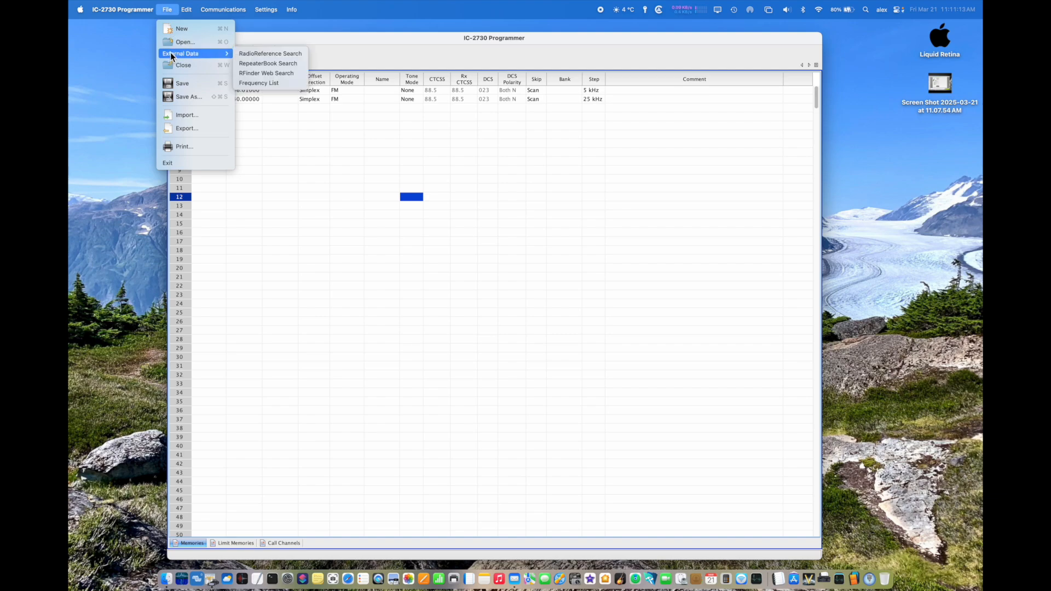
click(246, 63)
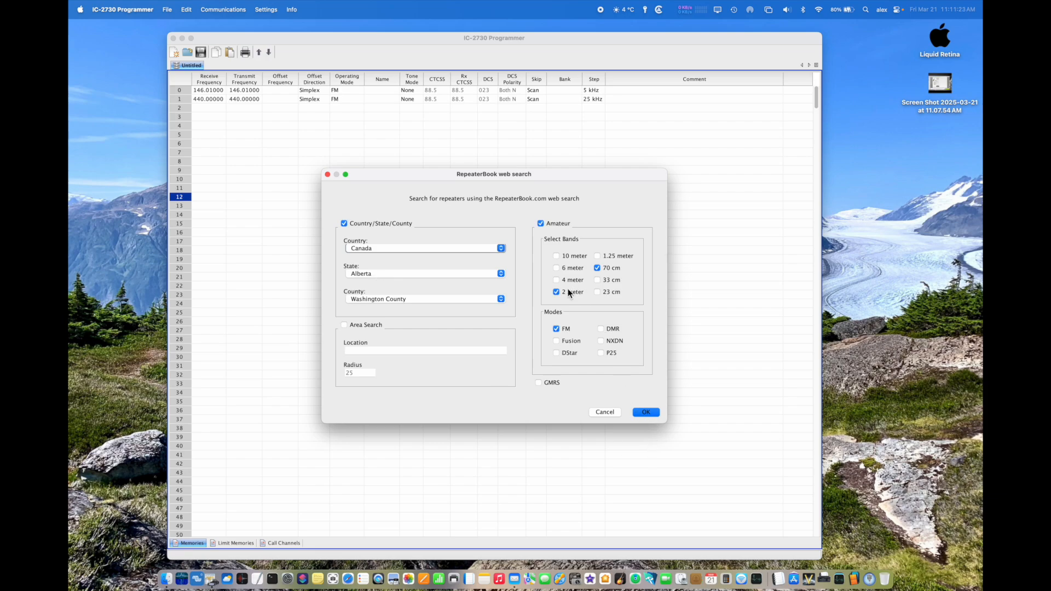
click(645, 413)
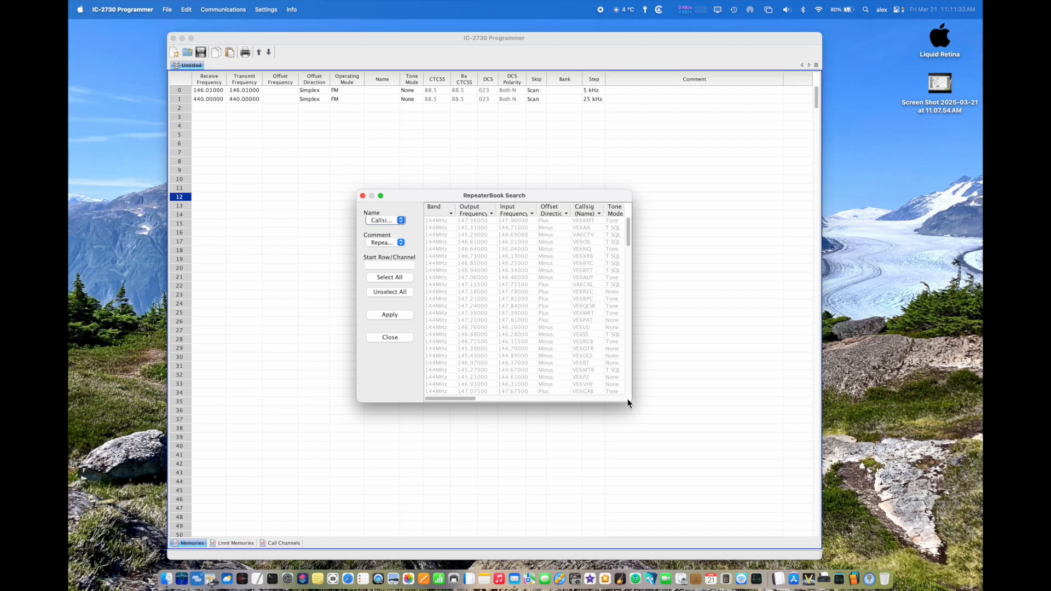
Step: Enlarge and reposition the RepeaterBook results window, and examine the repeater details from band through location
drag(630, 405, 909, 515)
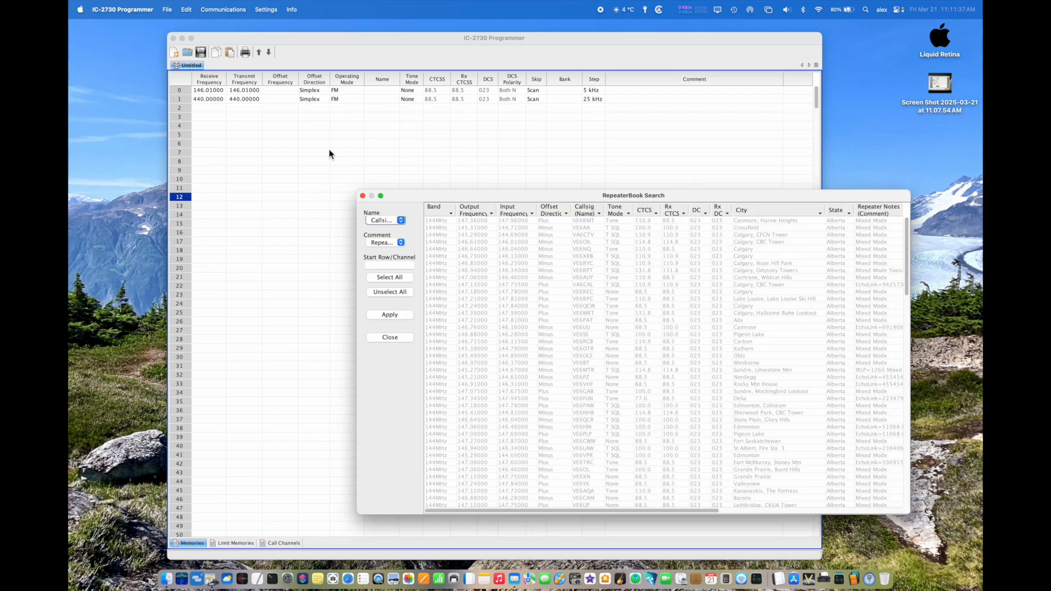
drag(429, 197, 371, 163)
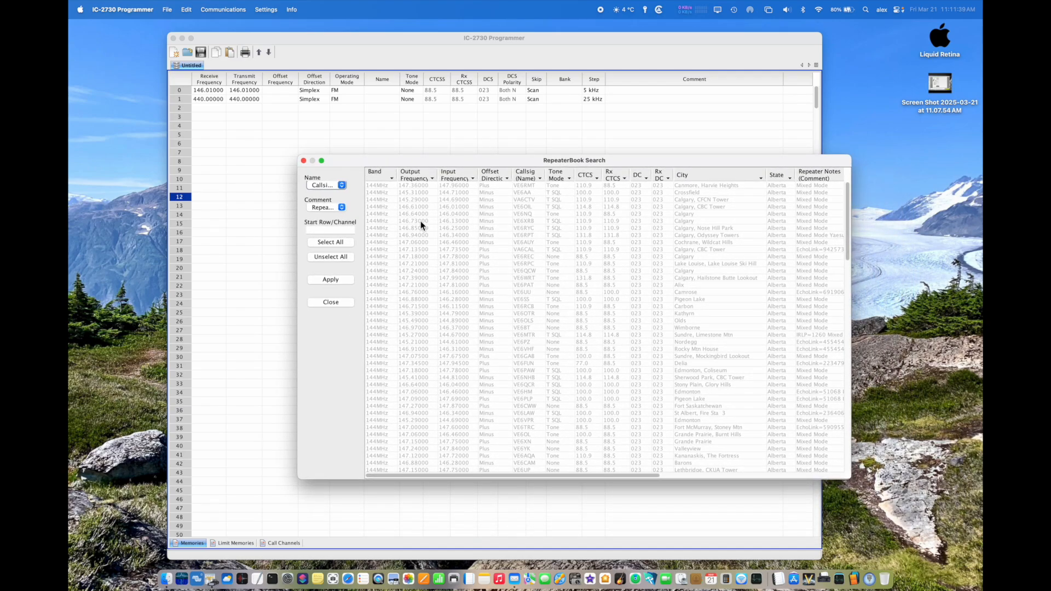
scroll(610, 198, right, 10)
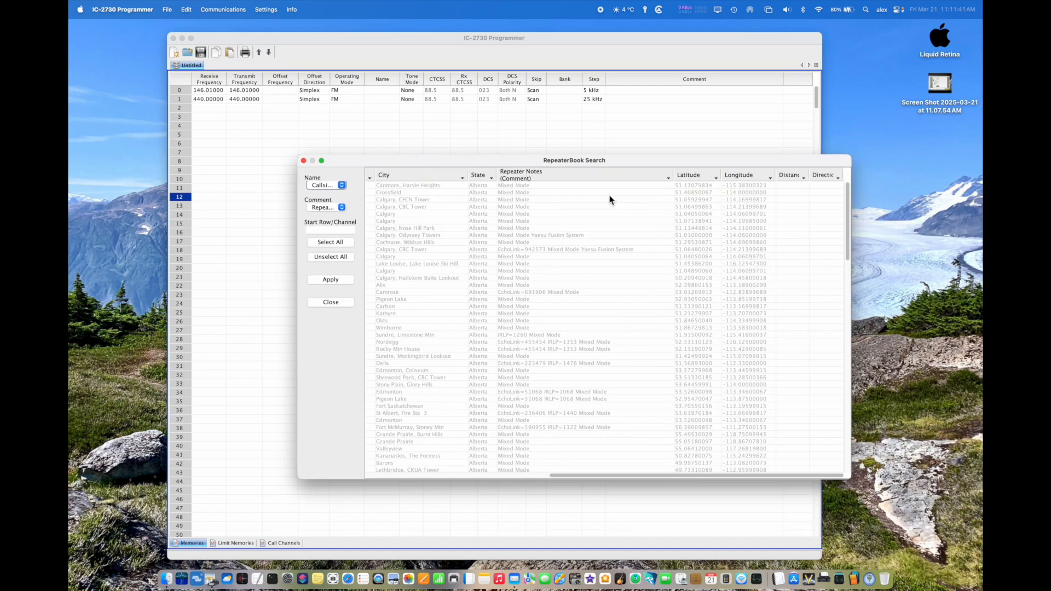
scroll(609, 199, left, 10)
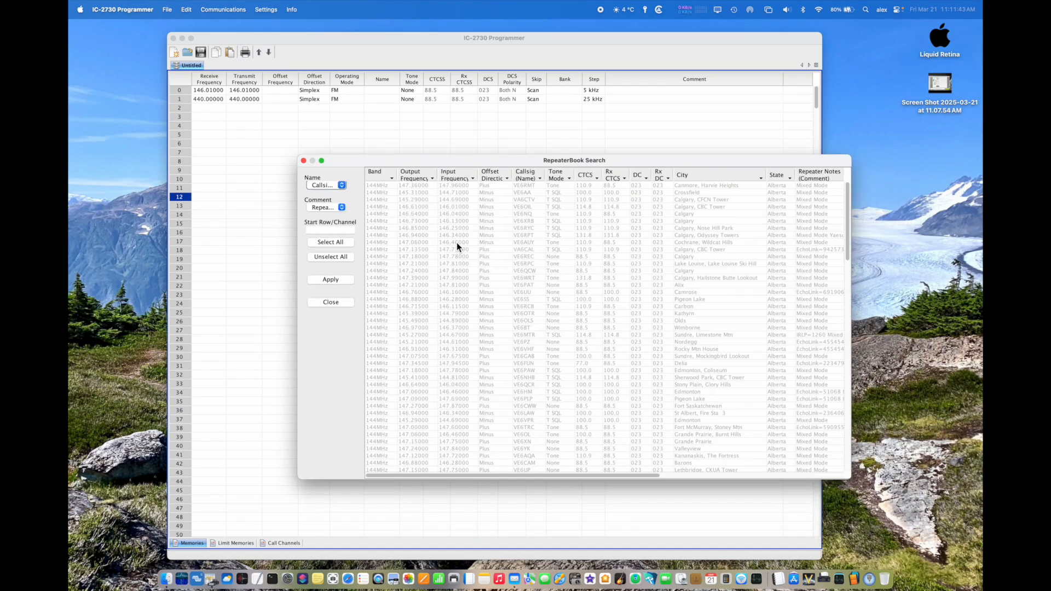
Step: Load all found repeaters into the memory channel table and close the results window
click(330, 242)
click(326, 281)
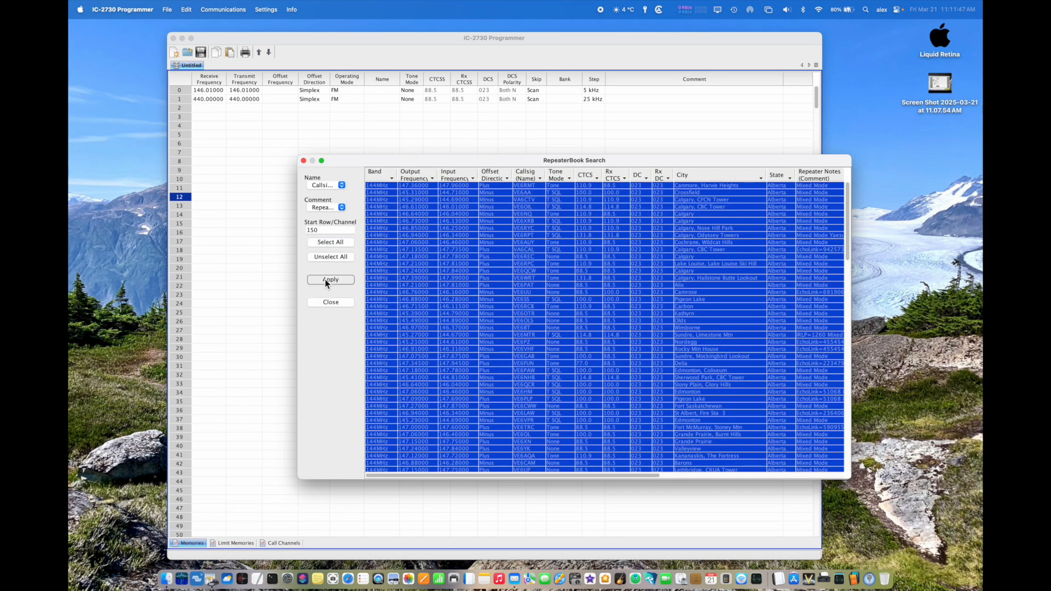
click(304, 161)
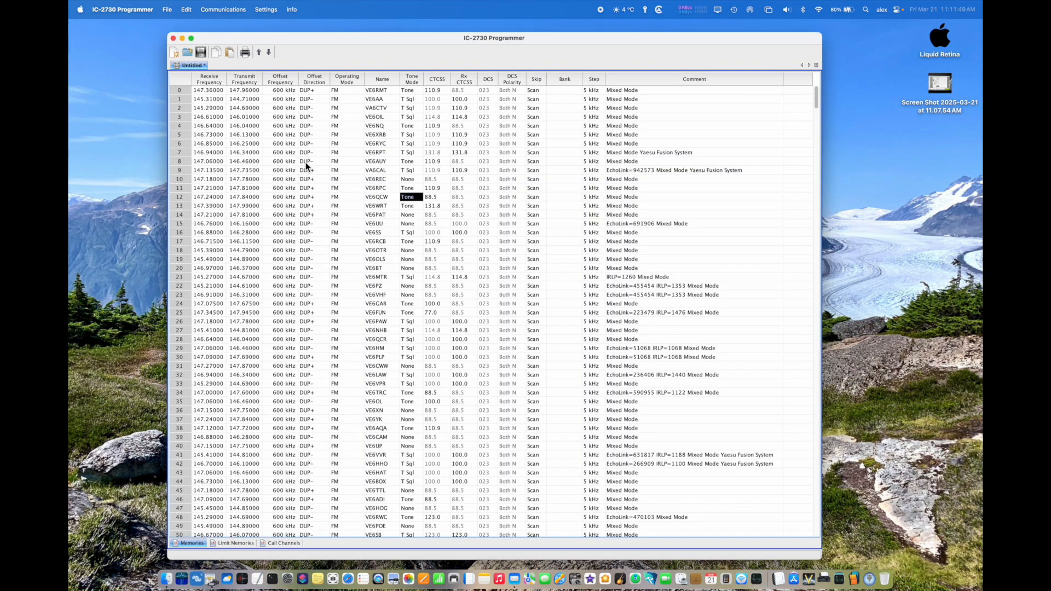
Step: Look through the imported memory channels and close the untitled file without saving it
scroll(362, 241, down, 14)
scroll(361, 242, up, 20)
right_click(194, 66)
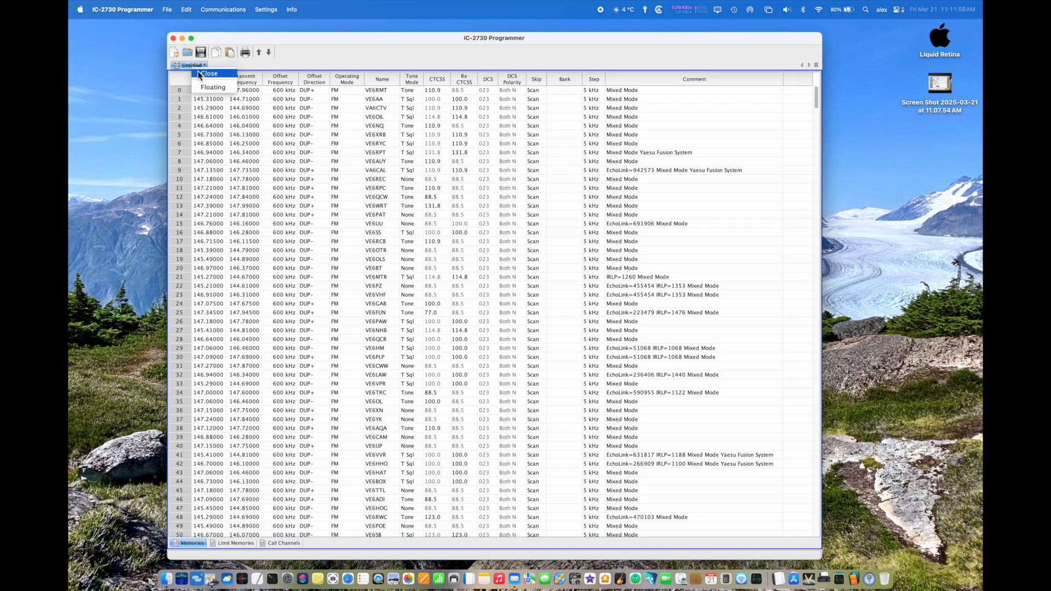
click(198, 72)
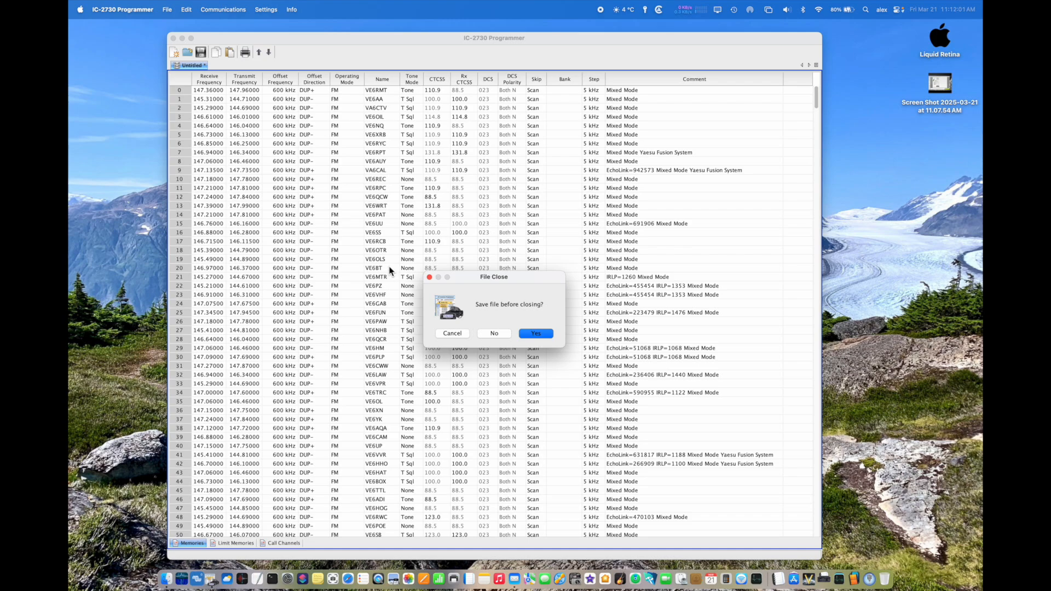
click(493, 333)
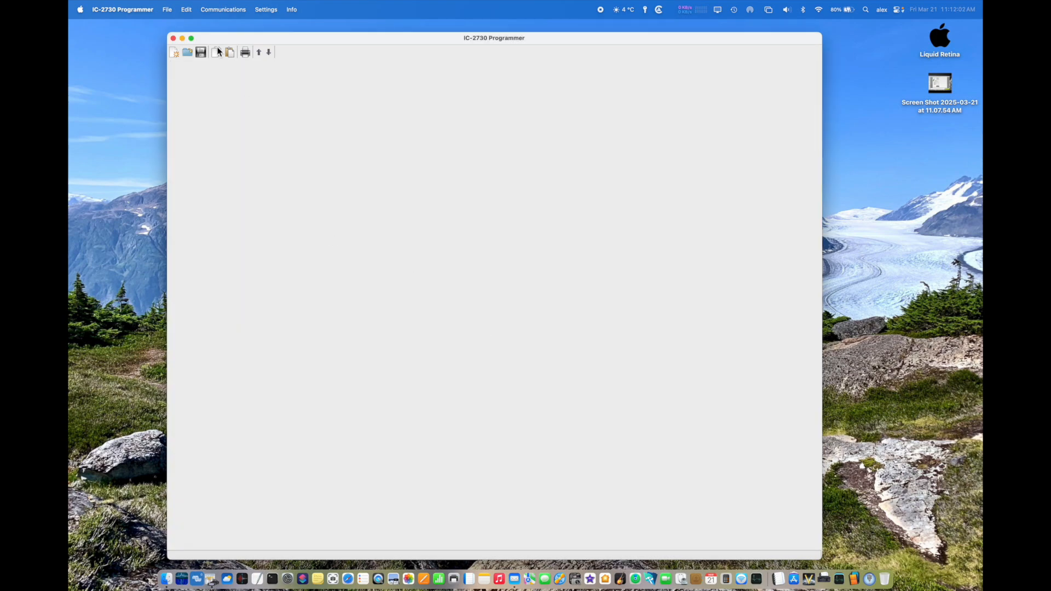
Step: Create a new blank memory file and open the RepeaterBook web search for it
click(167, 9)
click(172, 27)
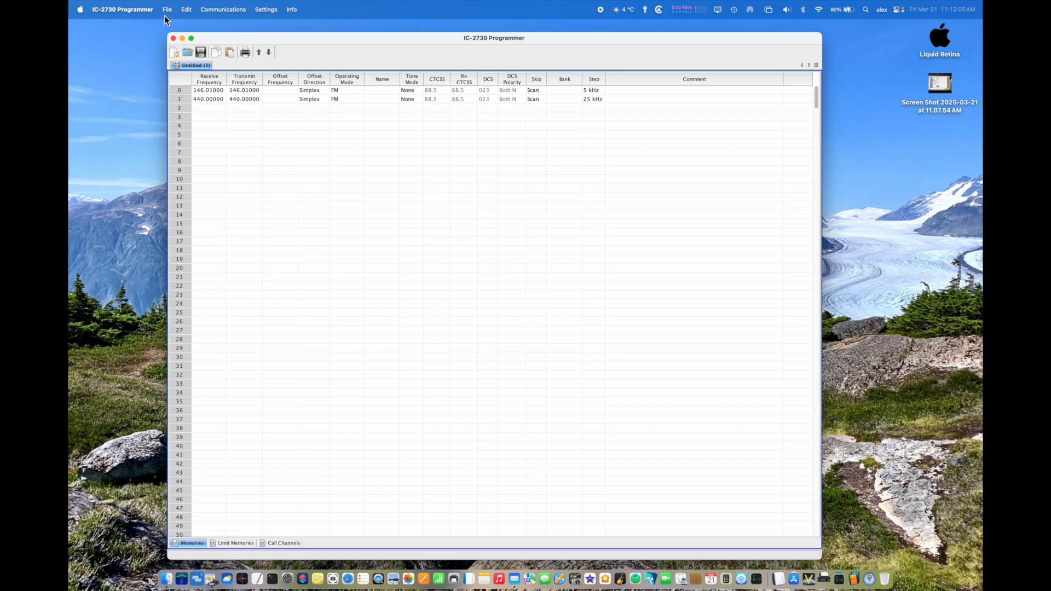
click(167, 9)
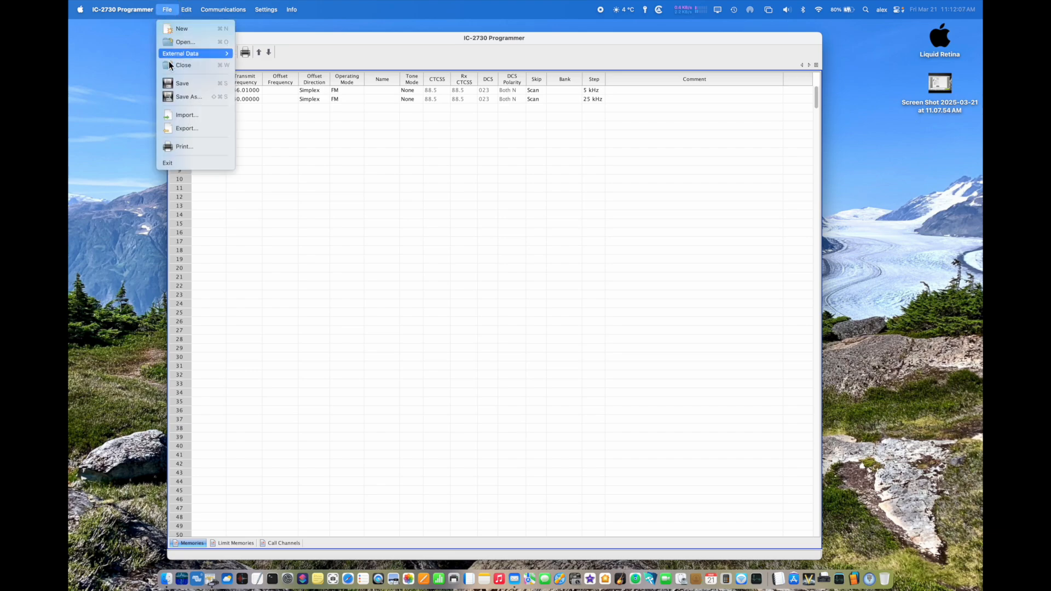
mouse_move(177, 54)
click(268, 63)
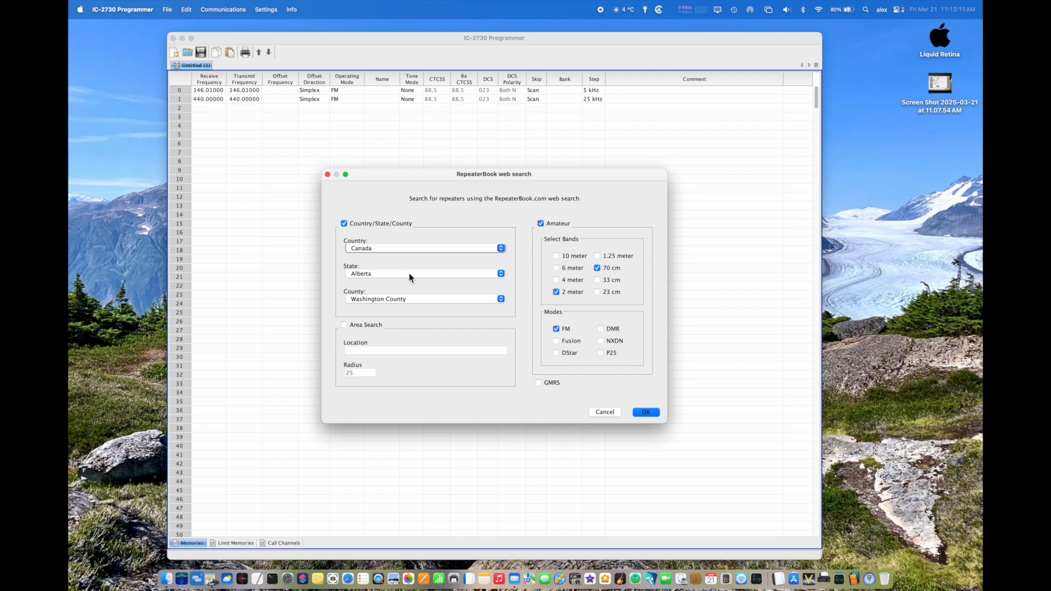
Step: Review the available provinces and countries, choosing Canada as the search country
click(410, 279)
drag(504, 312, 497, 272)
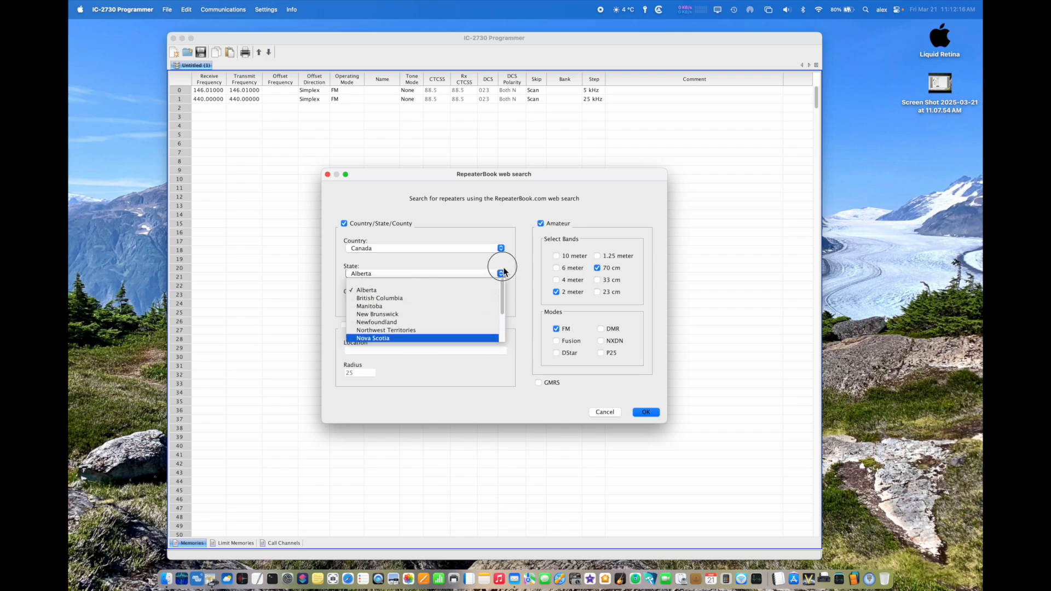
click(442, 275)
click(434, 249)
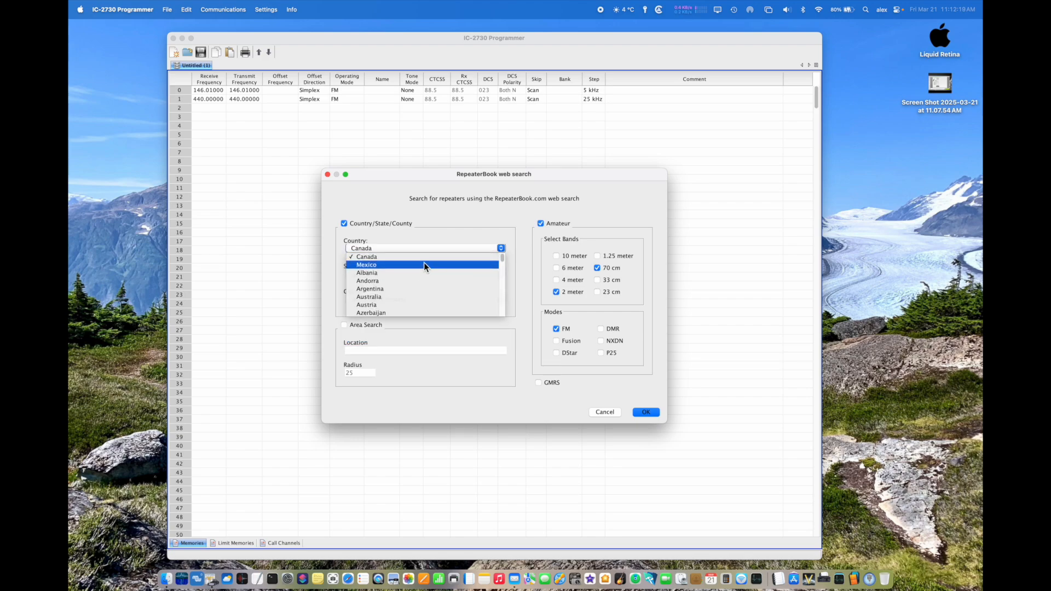
mouse_move(501, 259)
mouse_down()
mouse_move(500, 317)
mouse_move(498, 260)
mouse_up()
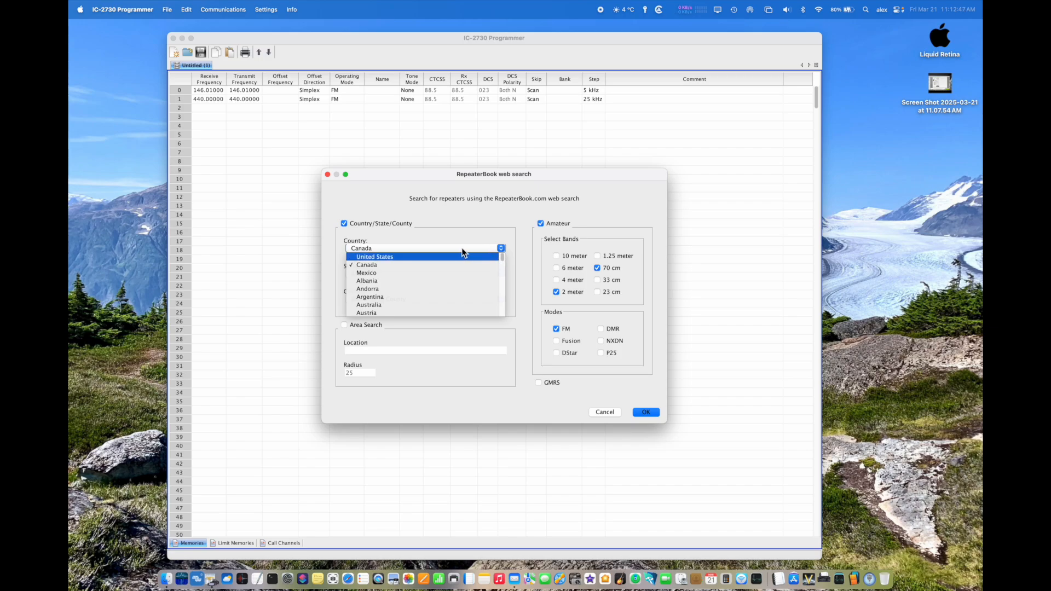
click(406, 265)
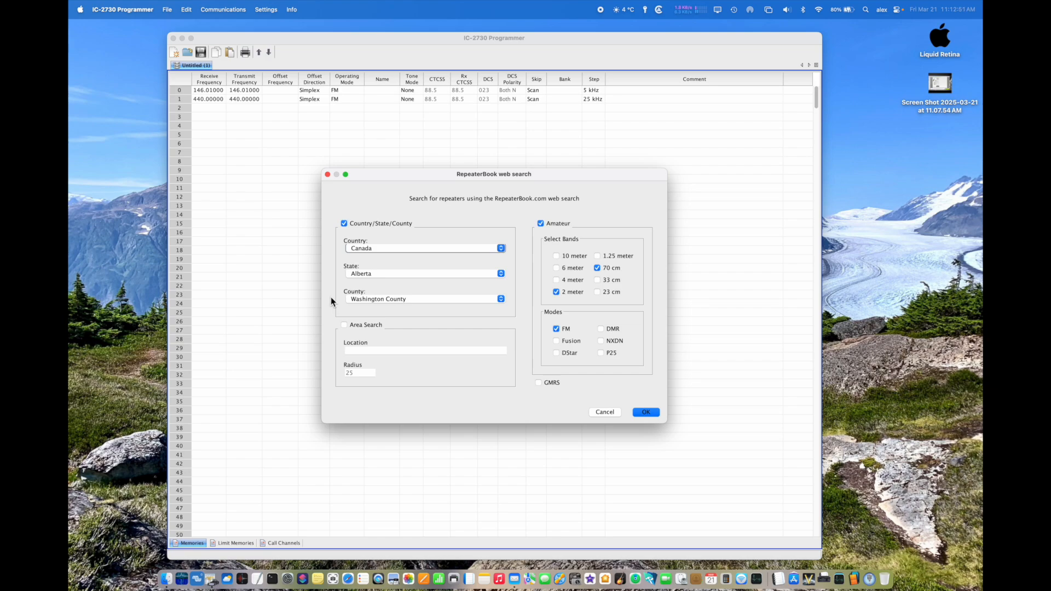
Step: Examine the available county choices for the RepeaterBook search
click(416, 300)
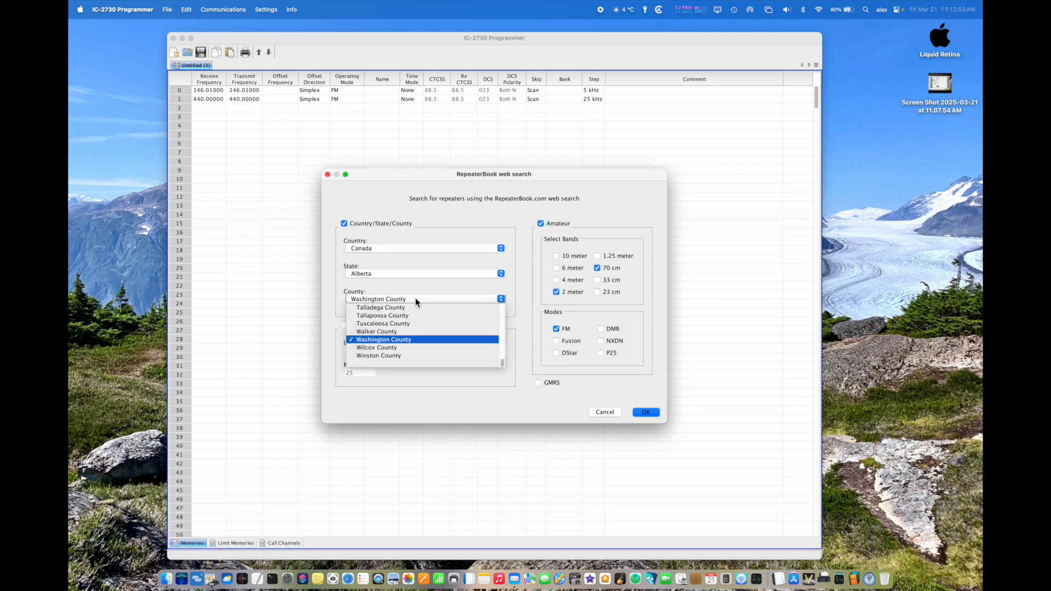
drag(504, 365, 502, 311)
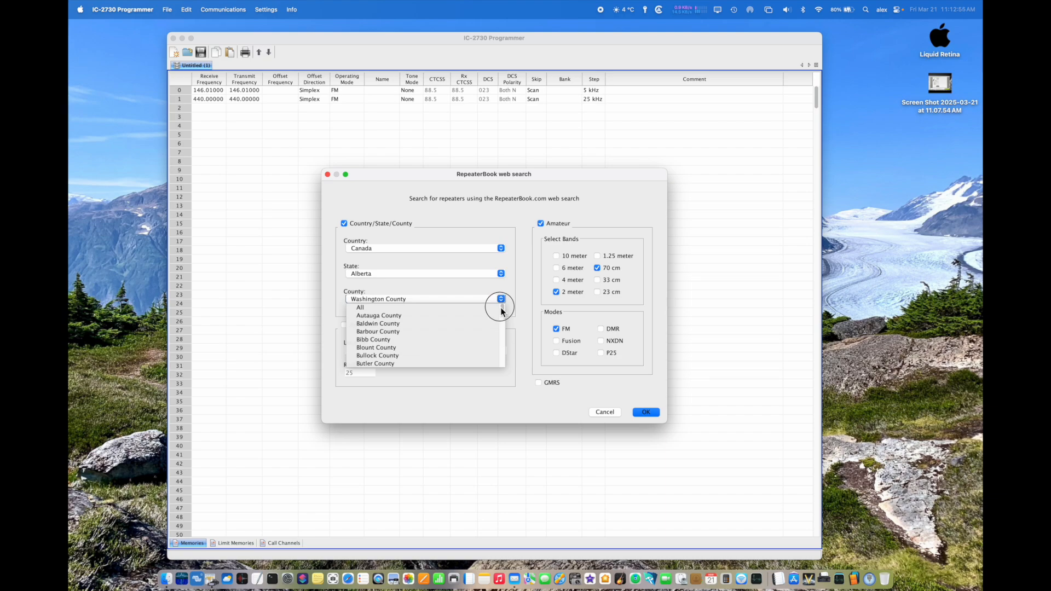
scroll(395, 334, down, 5)
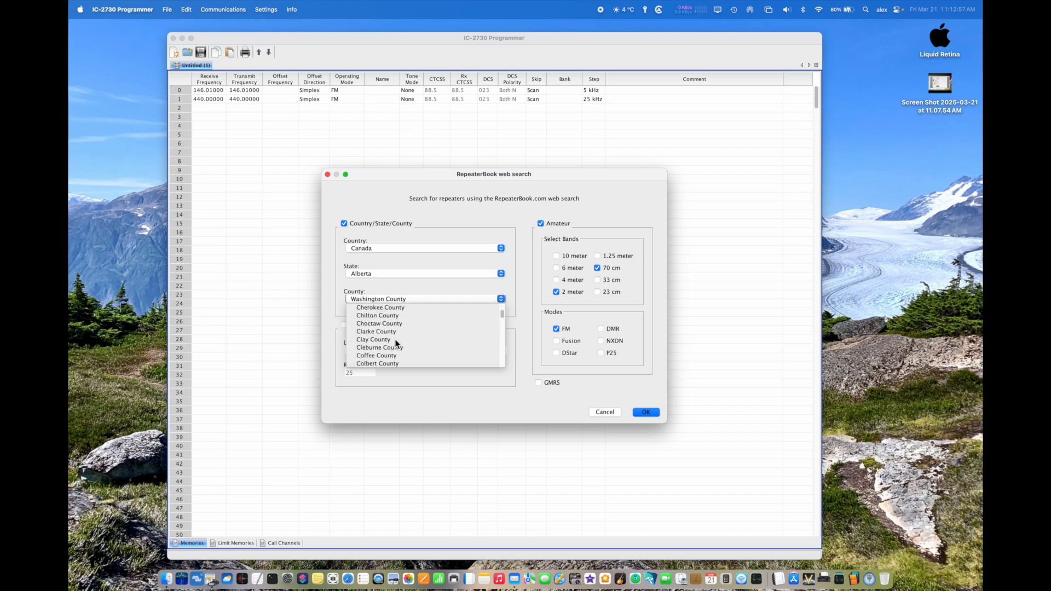
scroll(395, 340, up, 7)
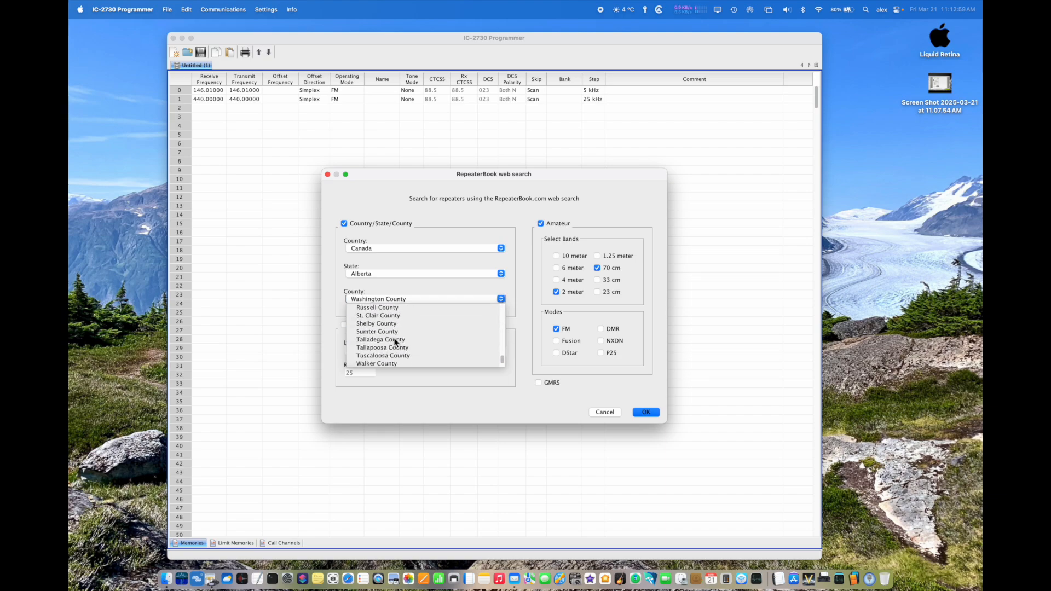
click(333, 288)
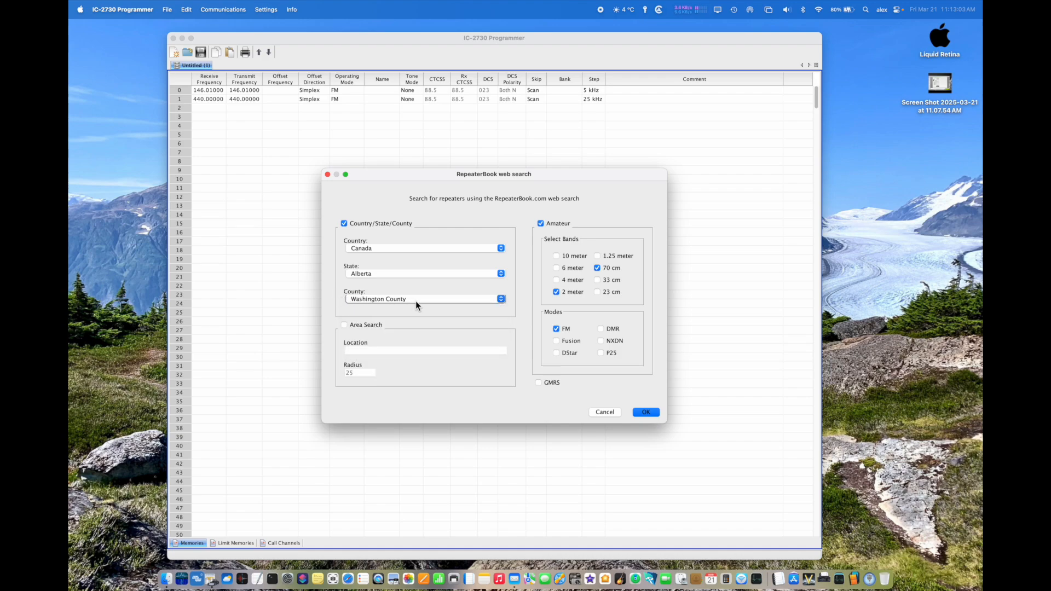
click(369, 300)
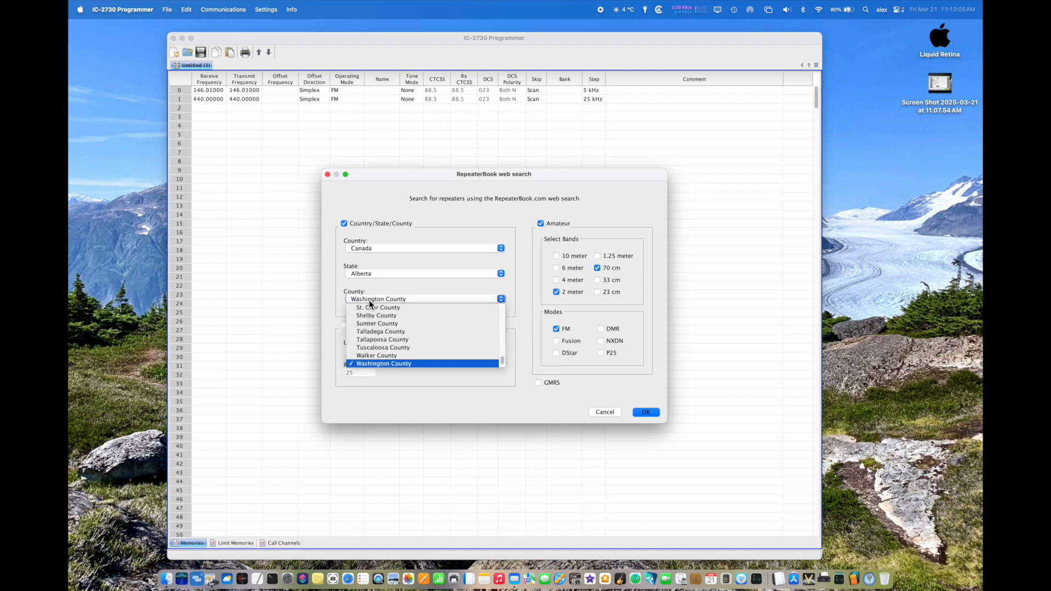
click(333, 284)
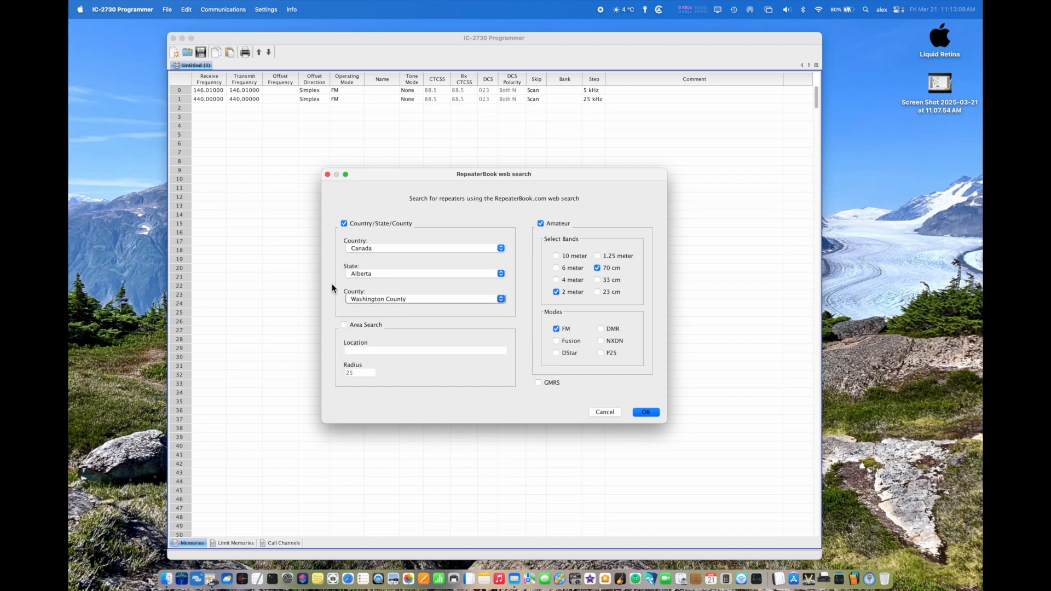
click(357, 301)
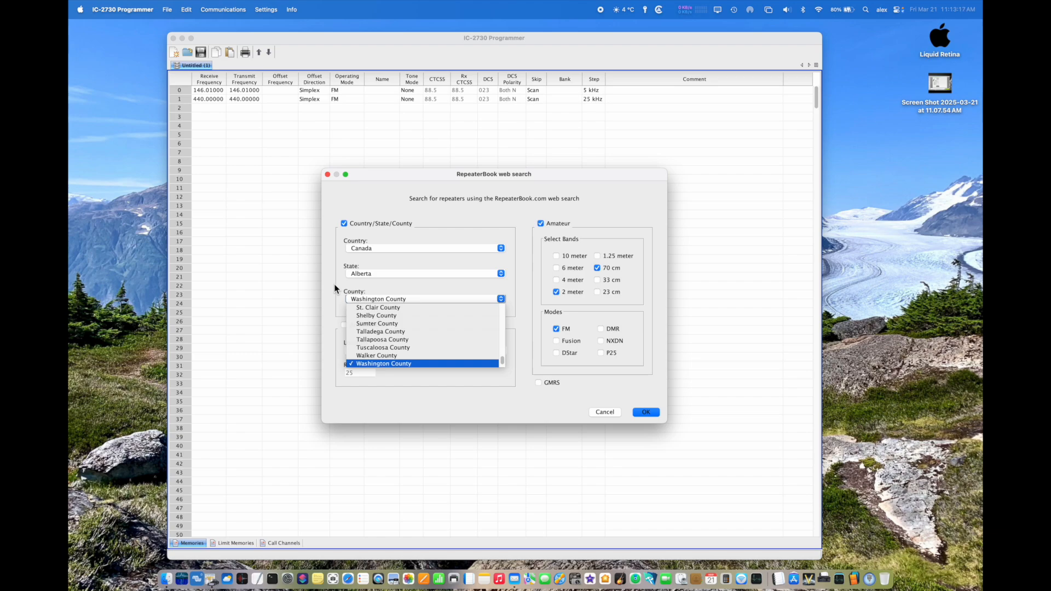
click(335, 289)
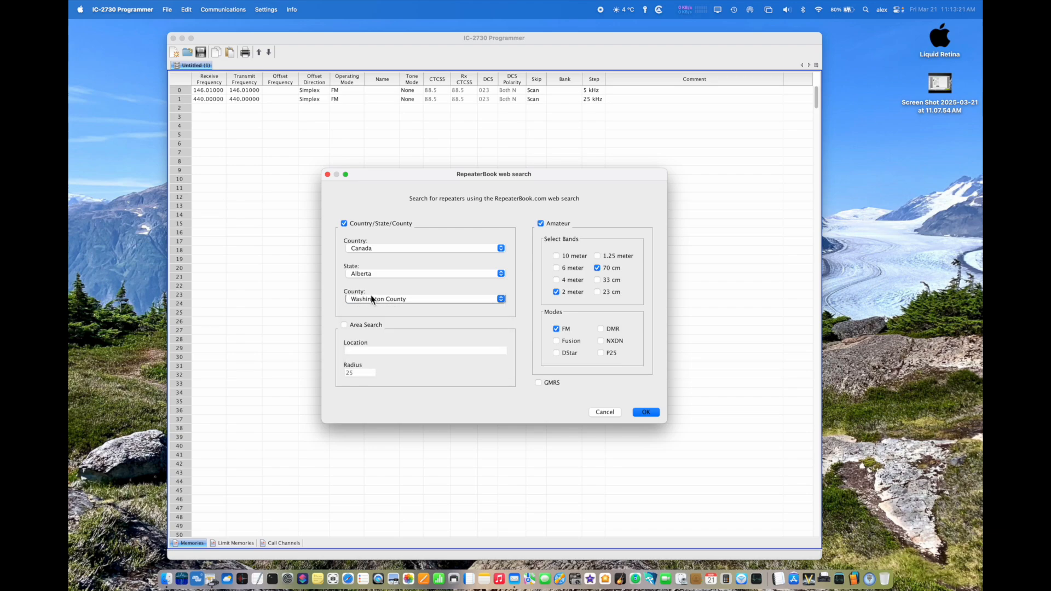
Step: Run the RepeaterBook search for Alberta, Canada with the 2 meter and 70 cm bands in FM mode
click(652, 415)
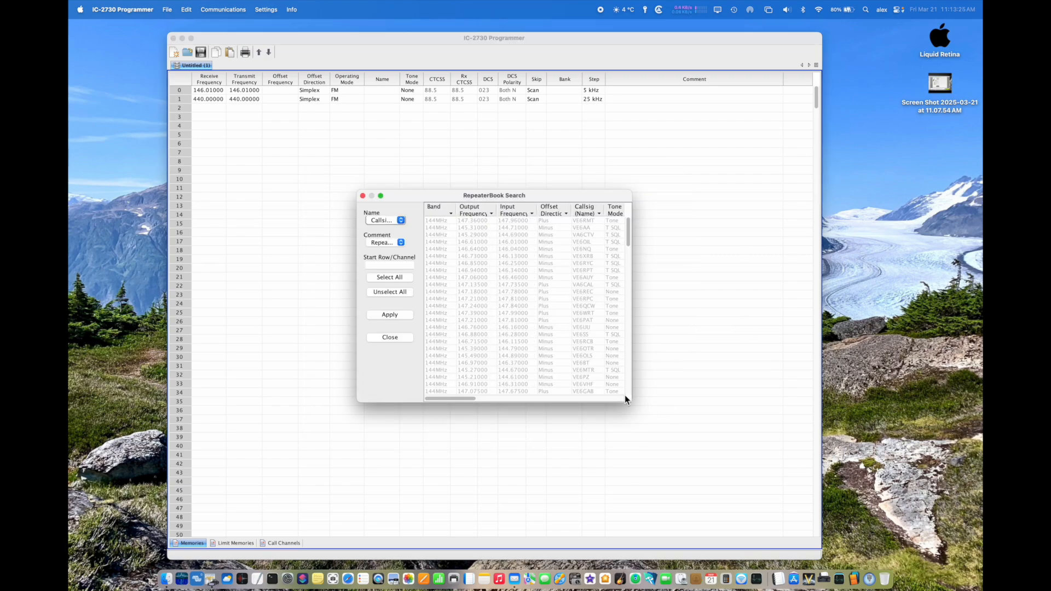
Step: Close the RepeaterBook search results without applying any repeaters to the memory list
click(390, 339)
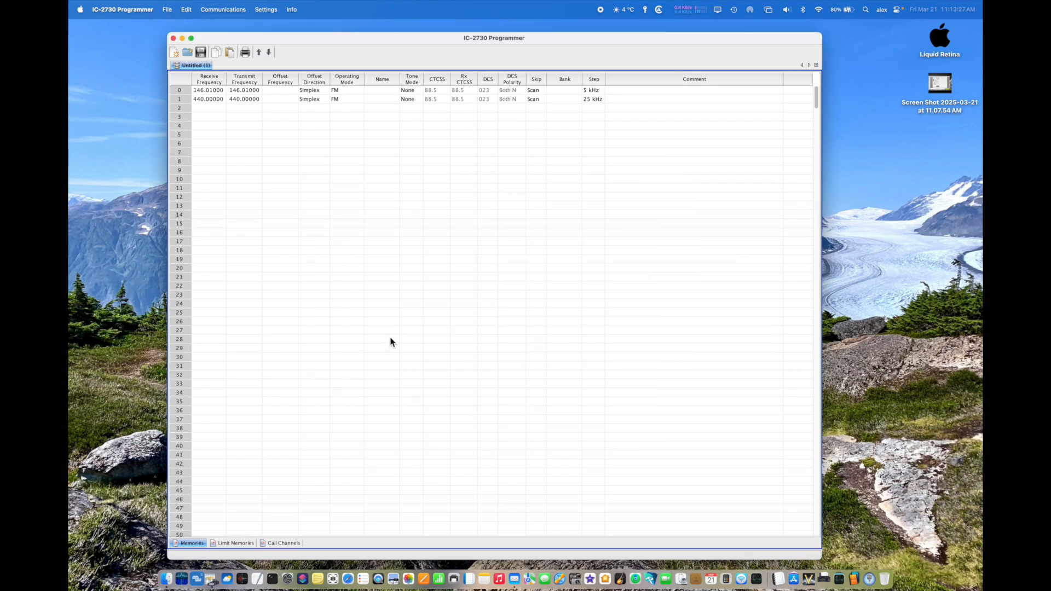
Step: Set up printing the memory list to a file in landscape orientation on Letter paper
click(167, 9)
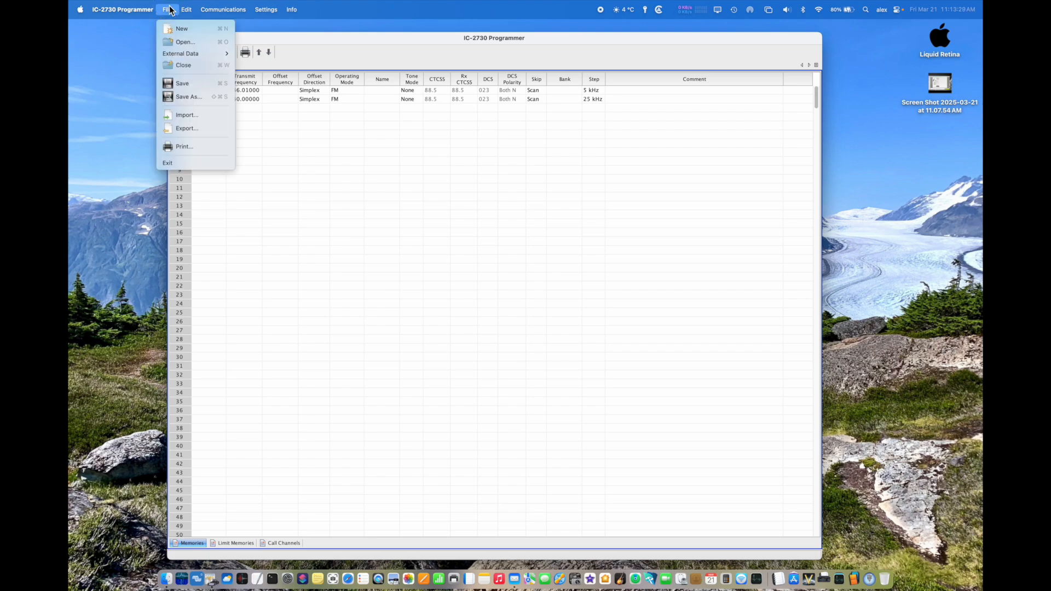
click(179, 147)
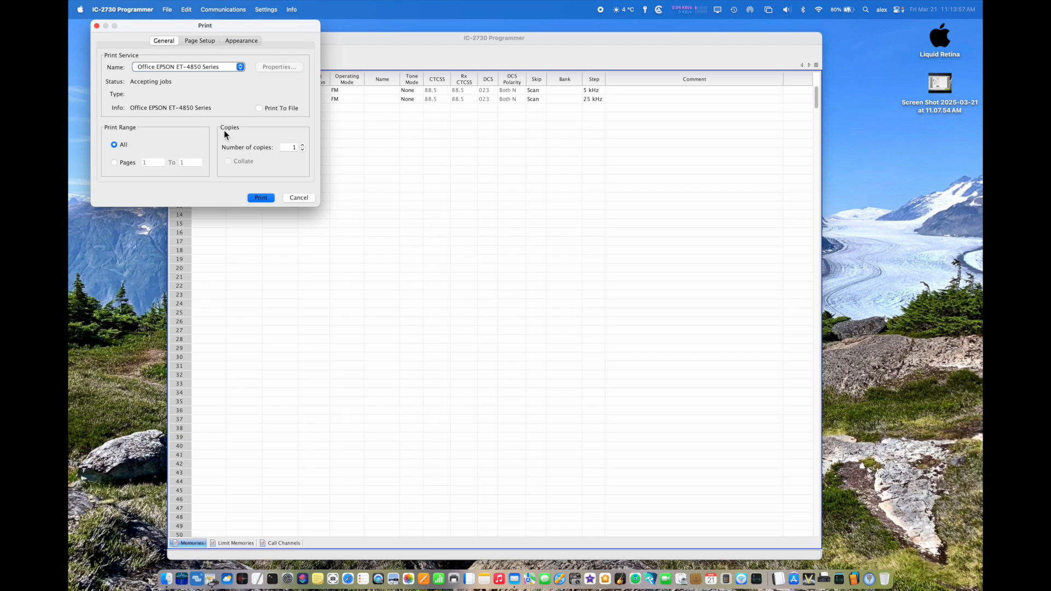
click(261, 107)
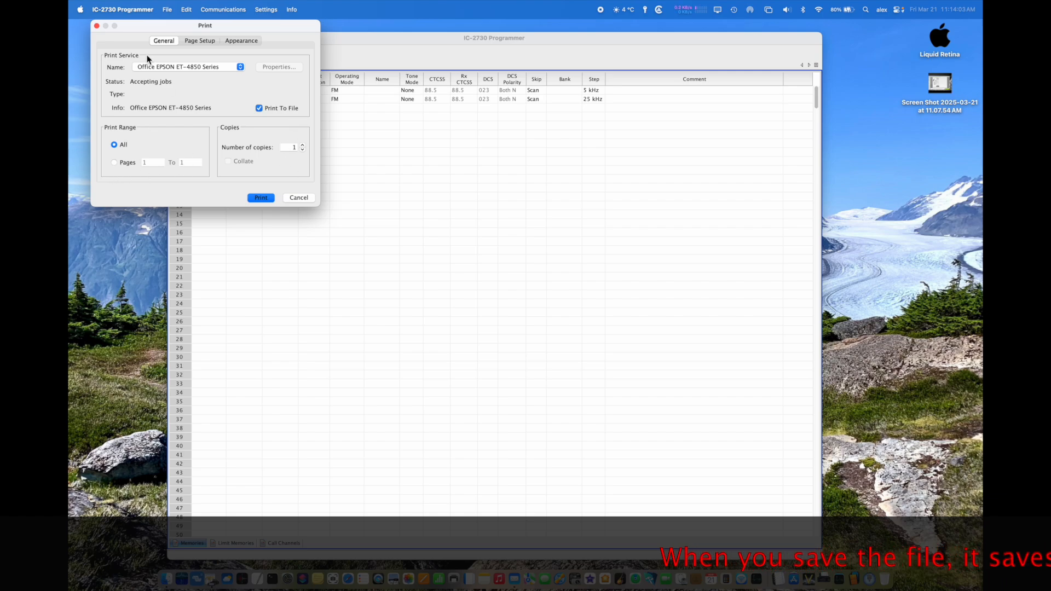
click(195, 41)
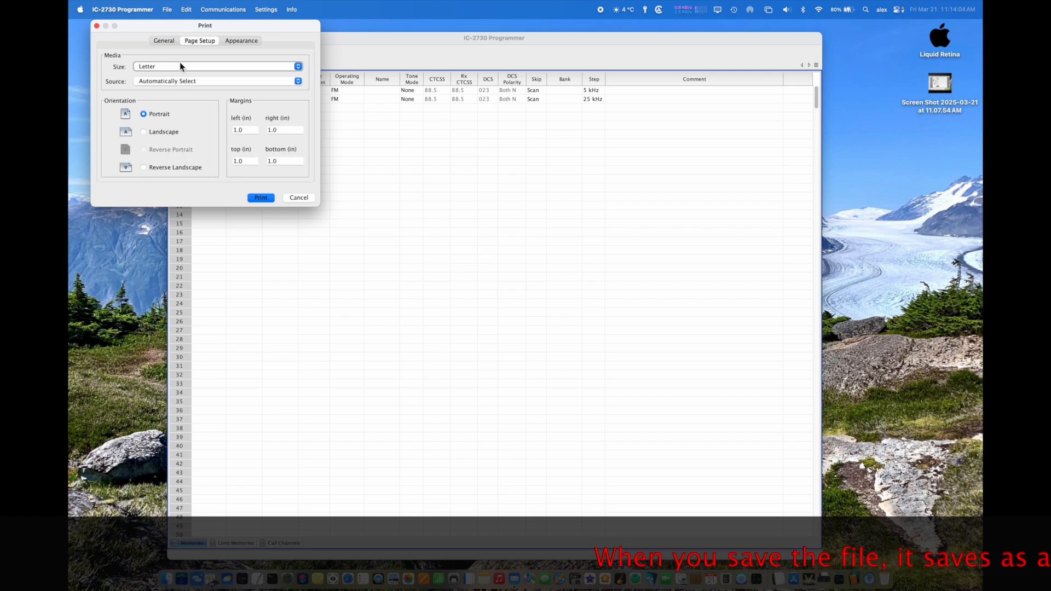
click(144, 131)
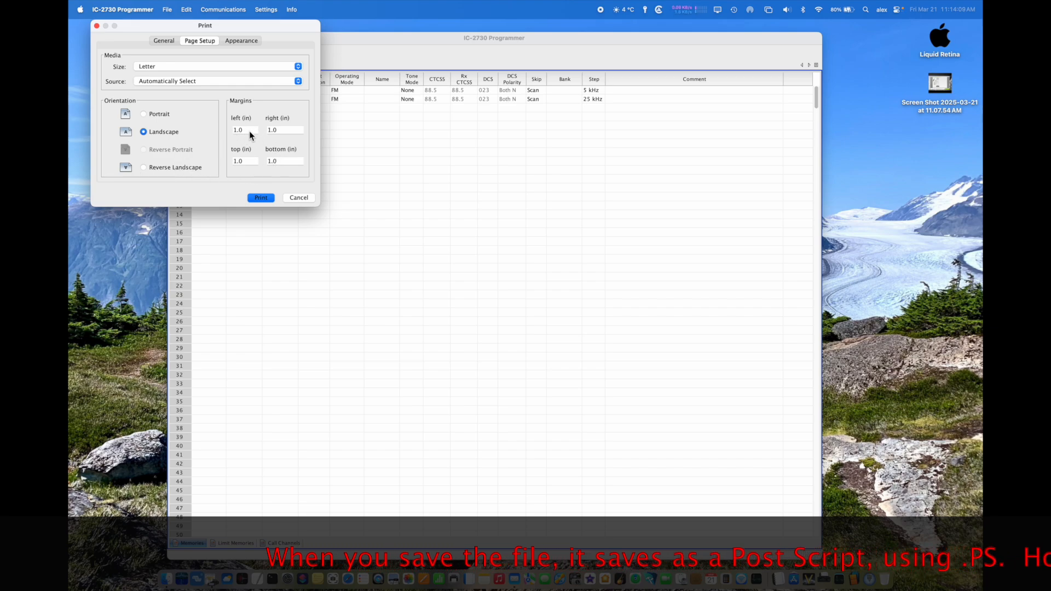
click(218, 67)
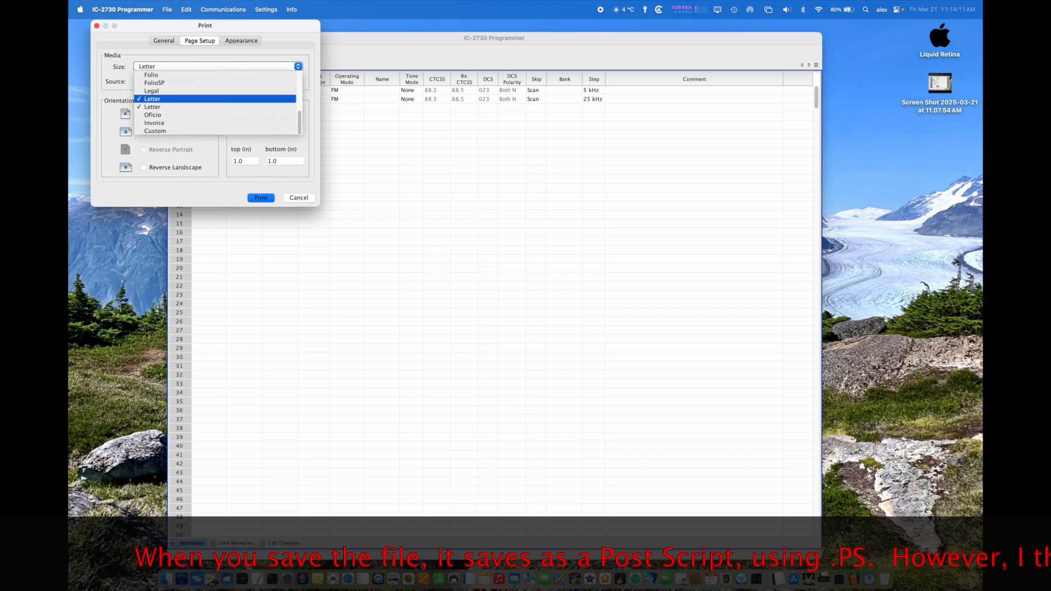
click(196, 108)
Step: Choose one-sided output for the print job and cancel printing
click(231, 42)
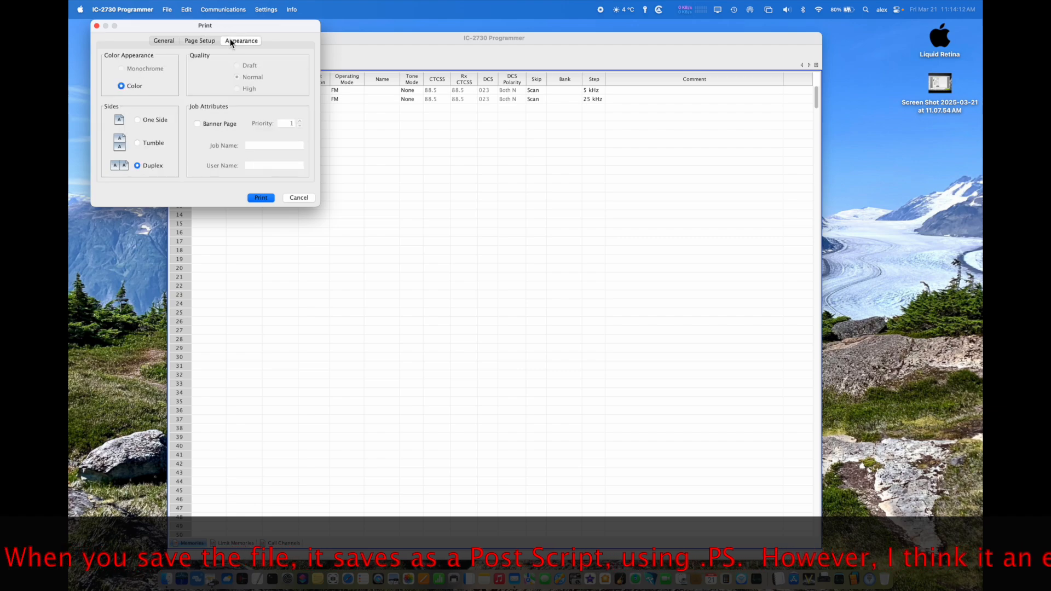
click(137, 119)
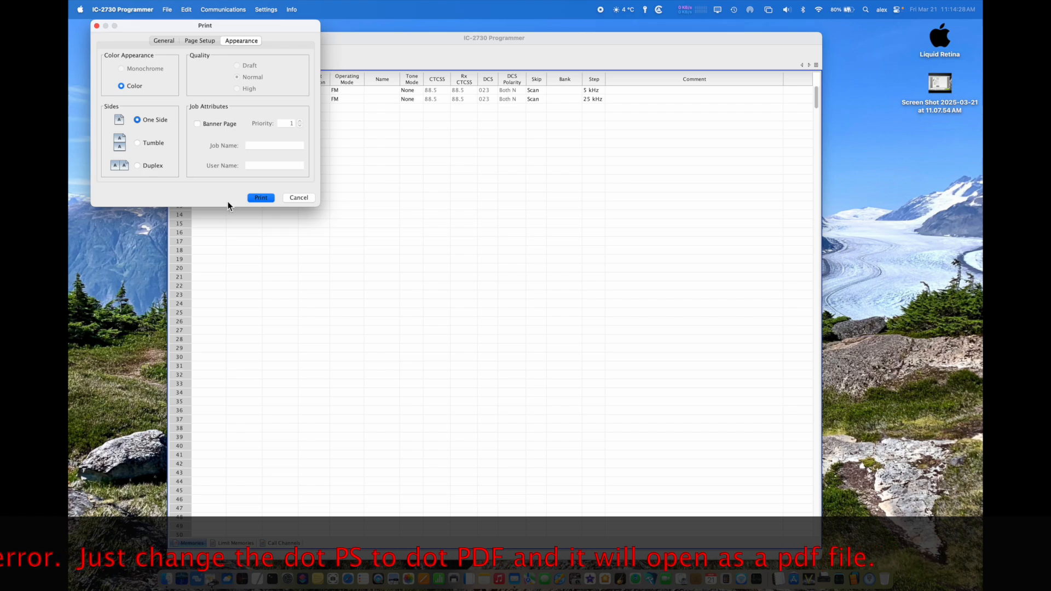
click(301, 201)
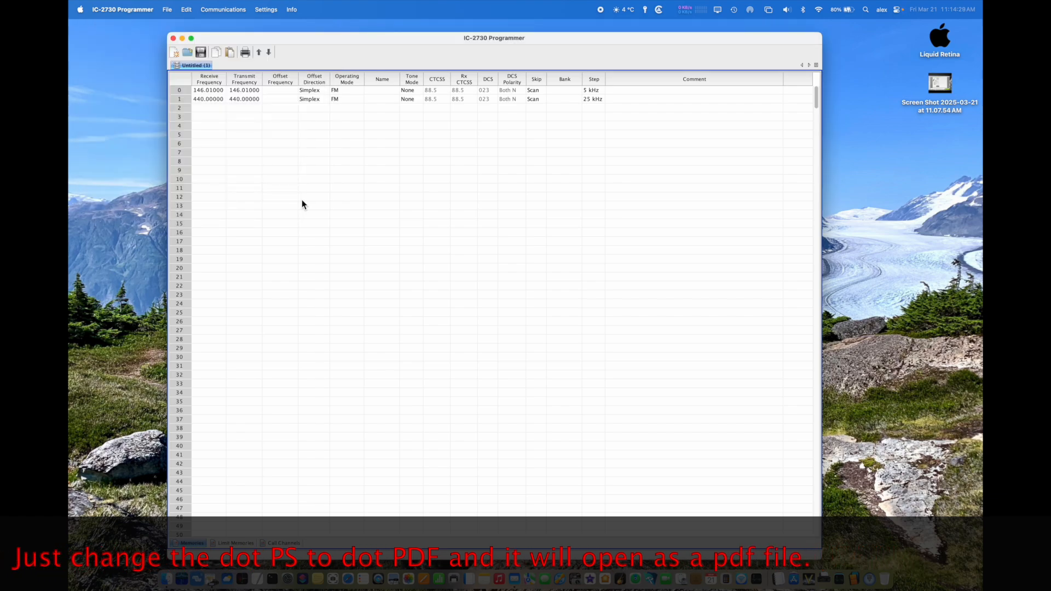
click(165, 10)
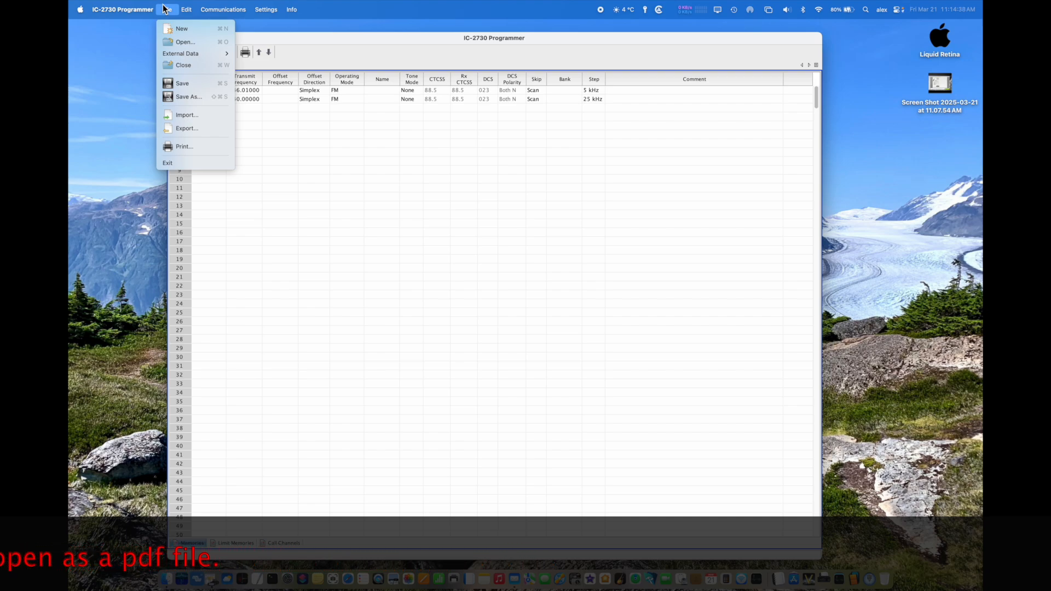
mouse_move(187, 10)
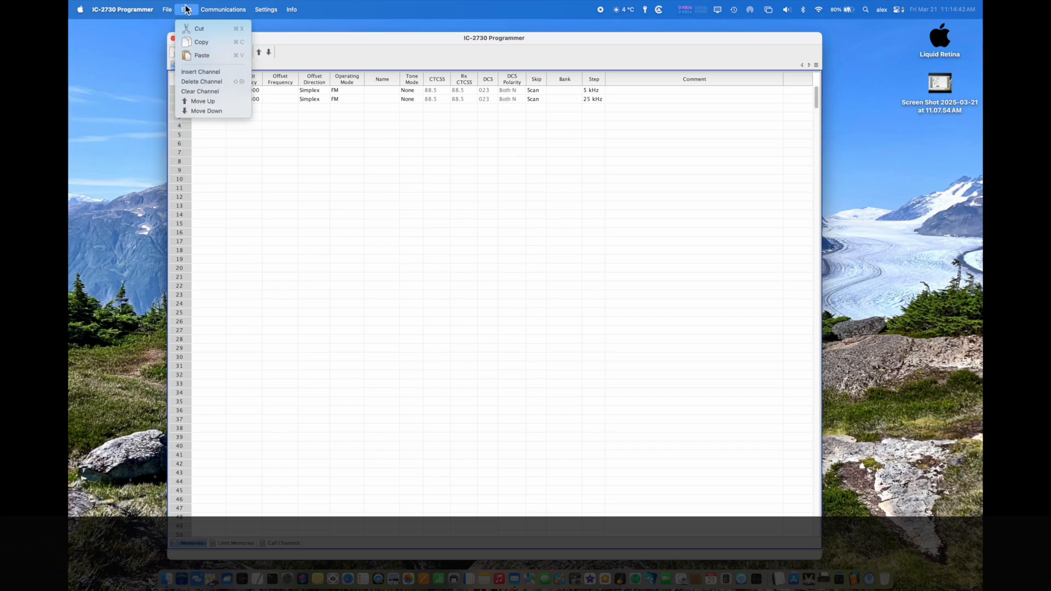
click(345, 169)
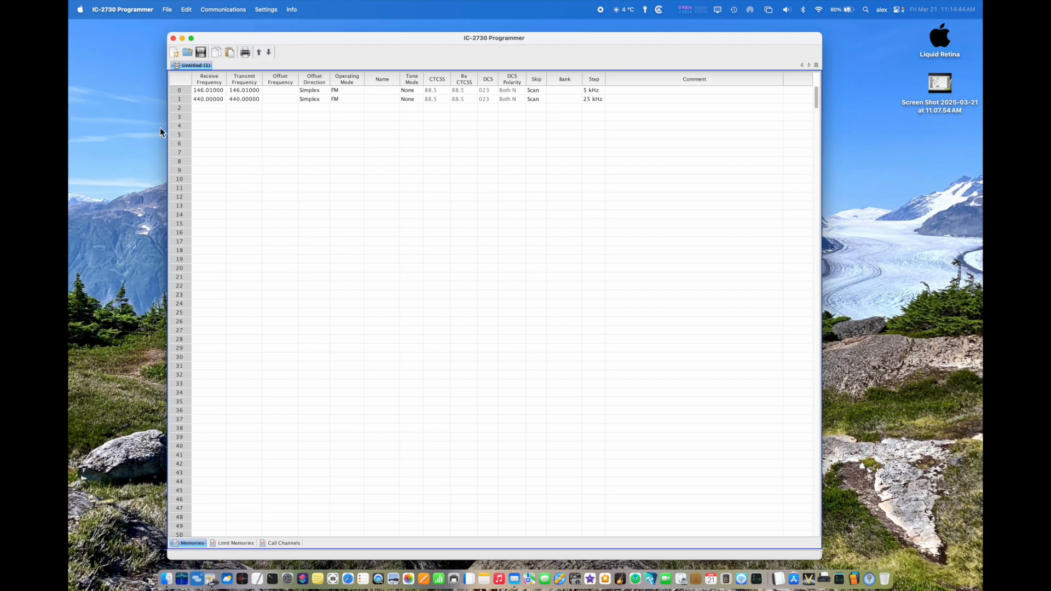
Step: Copy the 440.00000 channel in row 1 and paste it into row 2
click(183, 97)
click(185, 9)
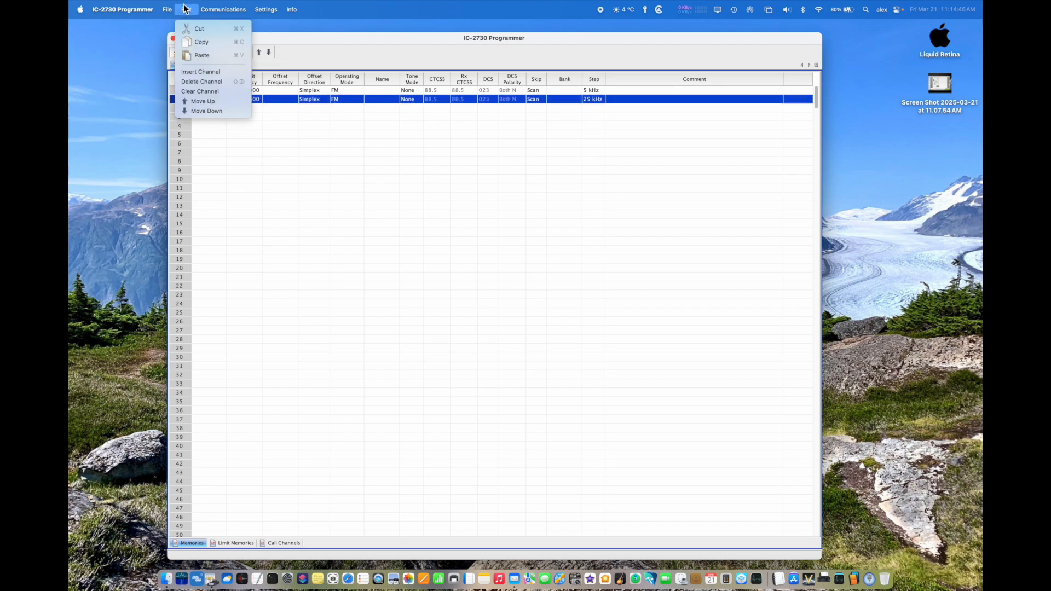
click(201, 42)
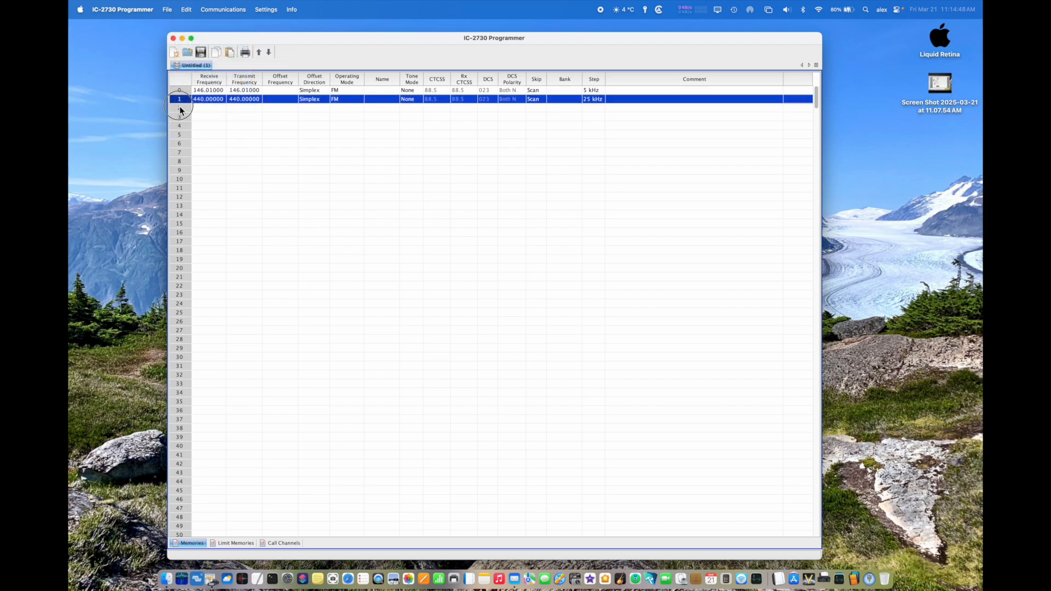
click(180, 108)
click(184, 11)
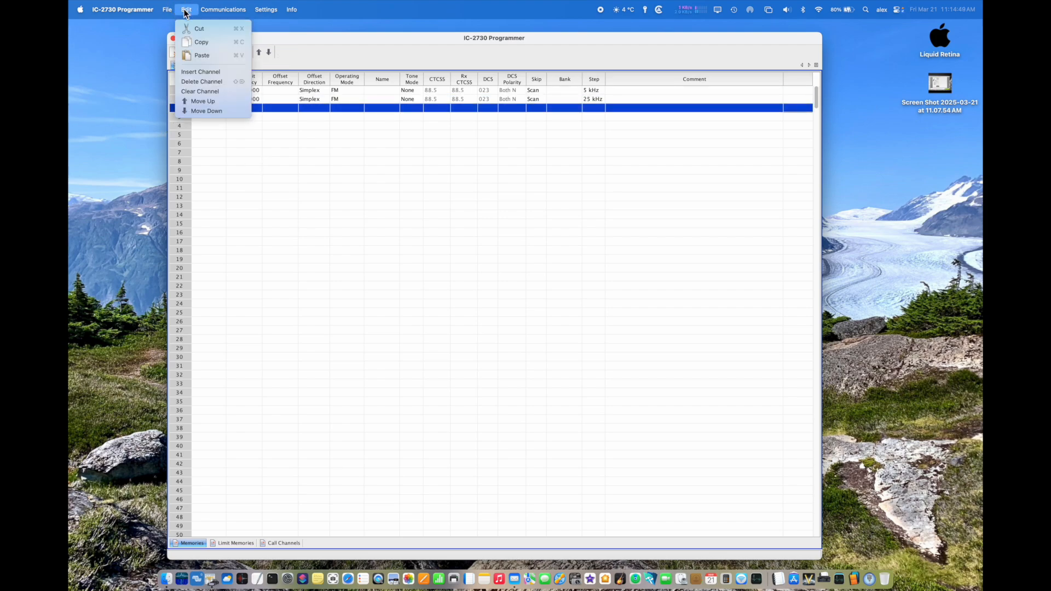
click(187, 51)
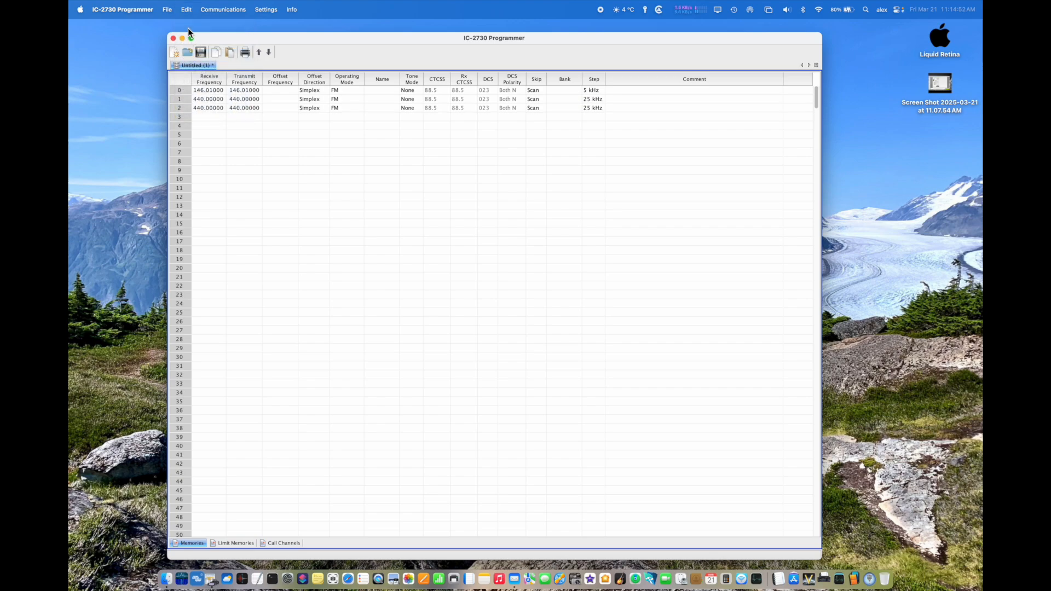
Step: Move the channel in row 2 up to row 0 and insert an empty channel above it
click(179, 109)
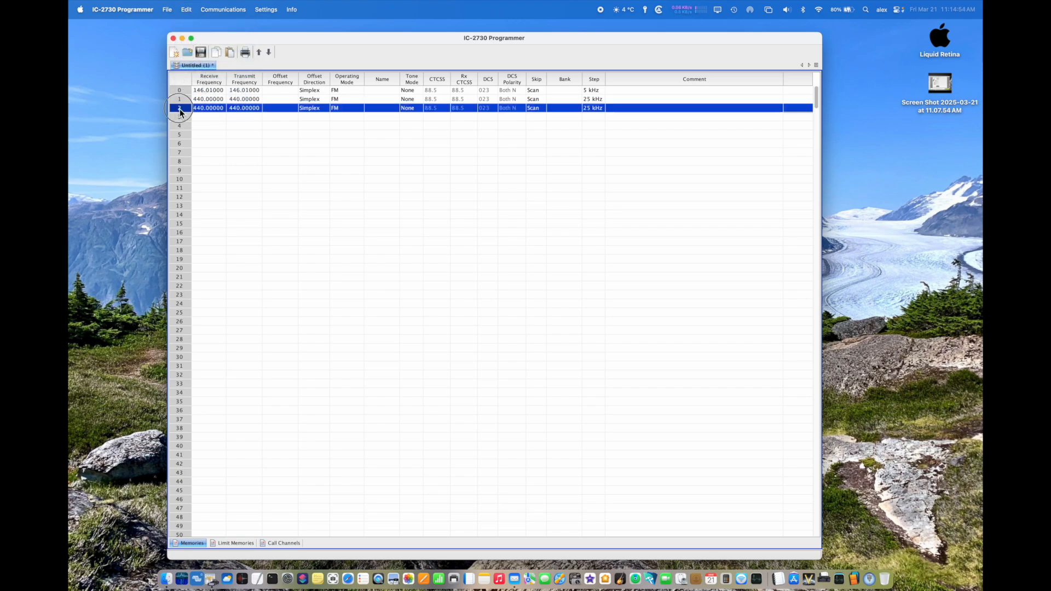
click(186, 10)
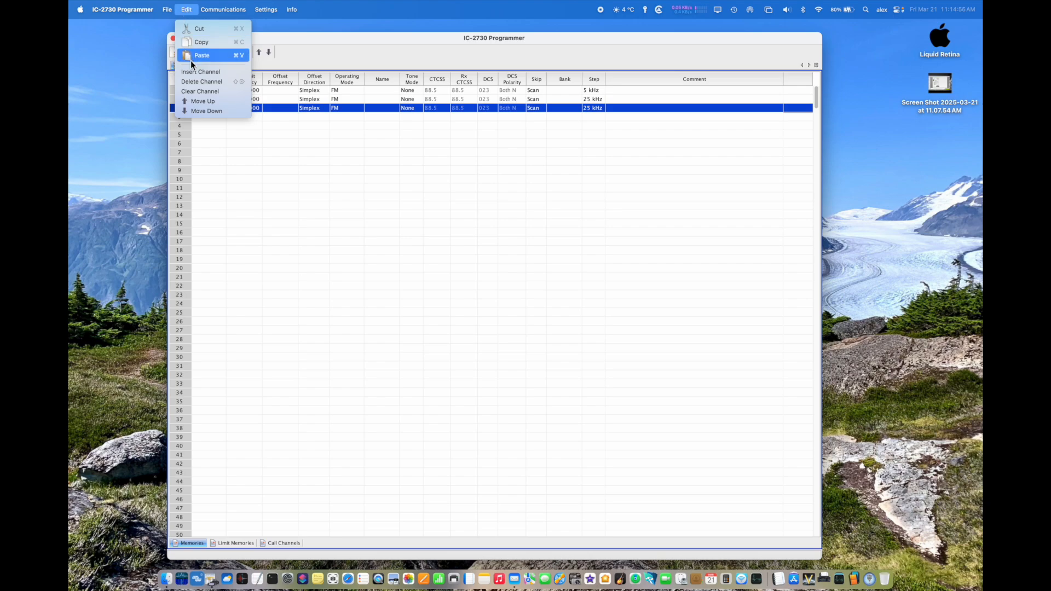
click(195, 101)
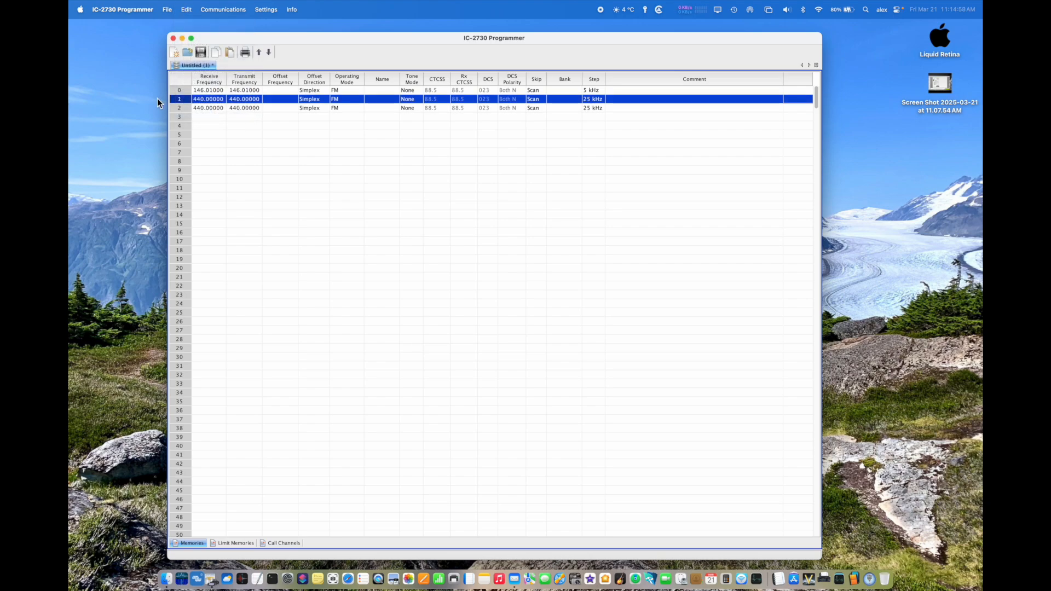
click(186, 9)
click(193, 102)
click(186, 9)
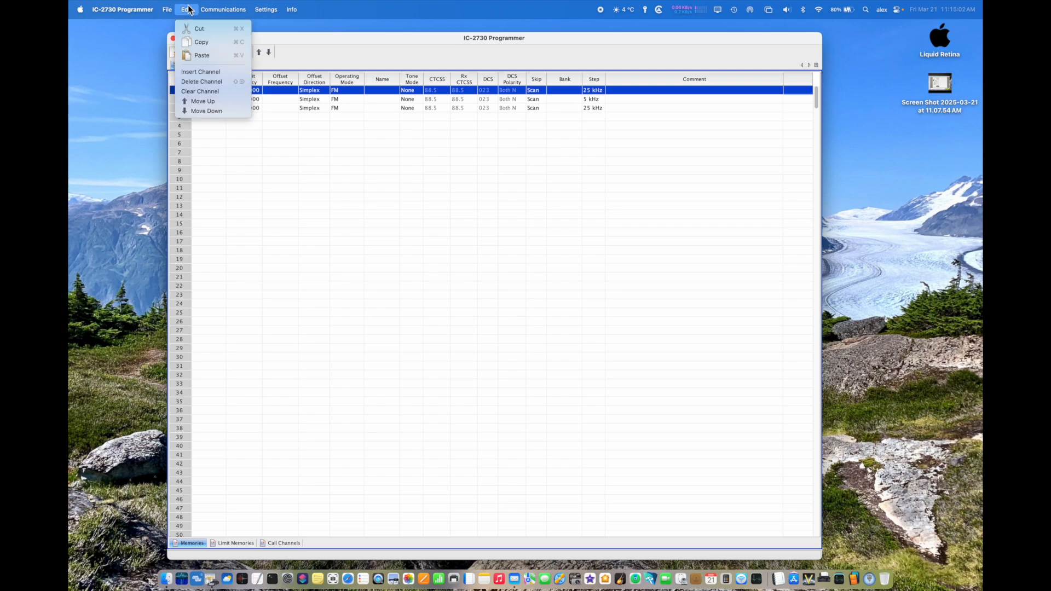
click(192, 77)
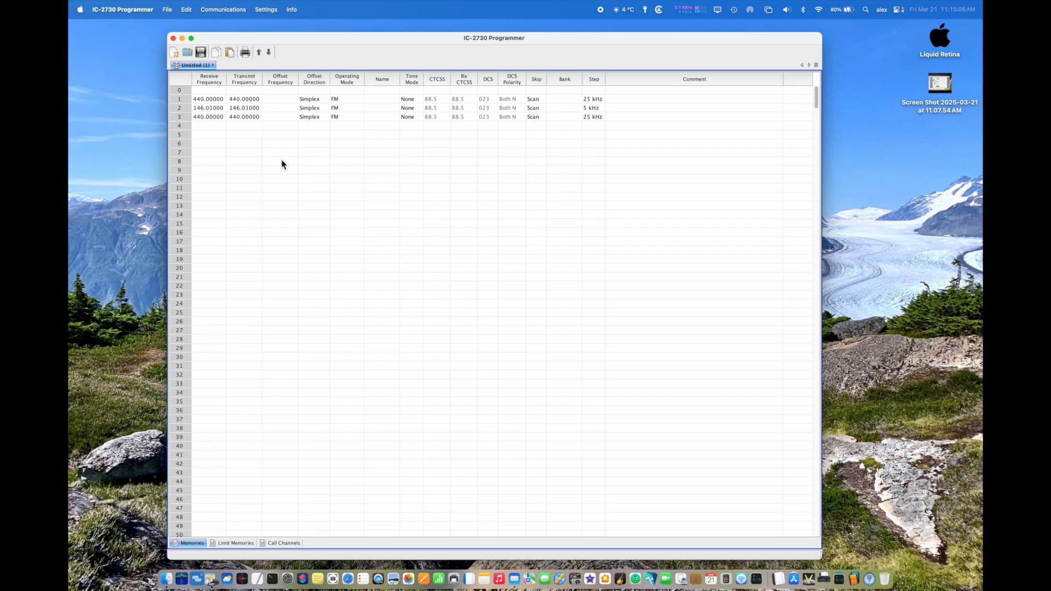
Step: Create a channel in row 5 with receive frequency 440.00000, leaving row 7 empty
drag(502, 145, 507, 60)
click(215, 90)
shift+click(211, 118)
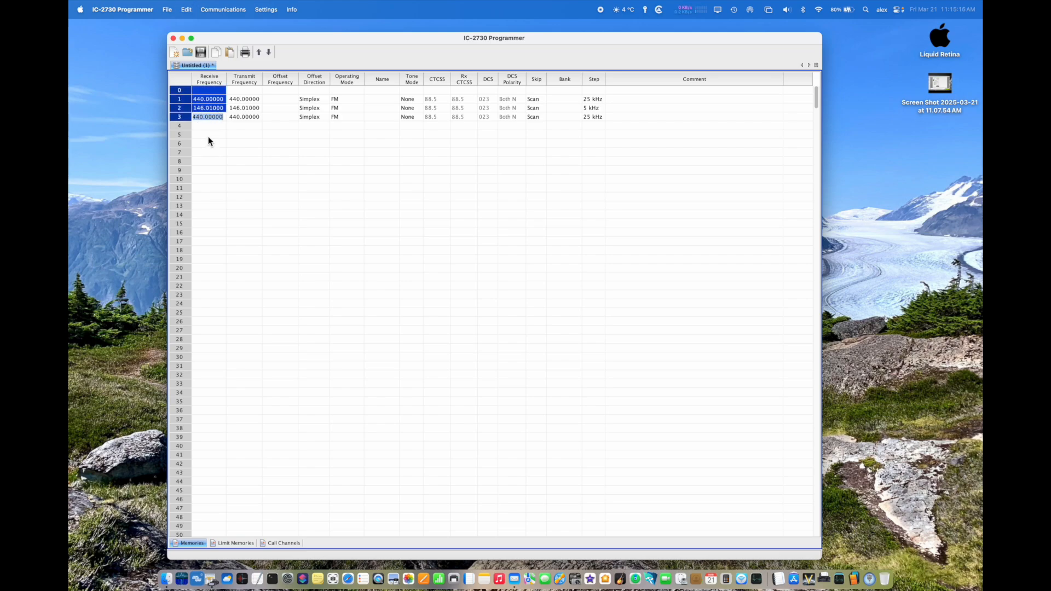
click(208, 136)
click(207, 135)
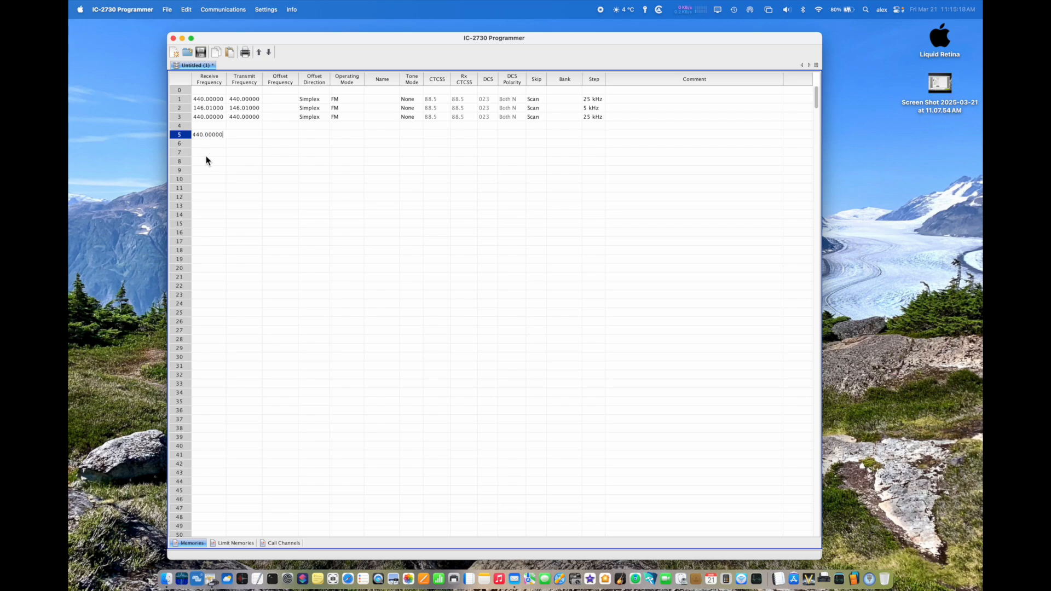
click(208, 153)
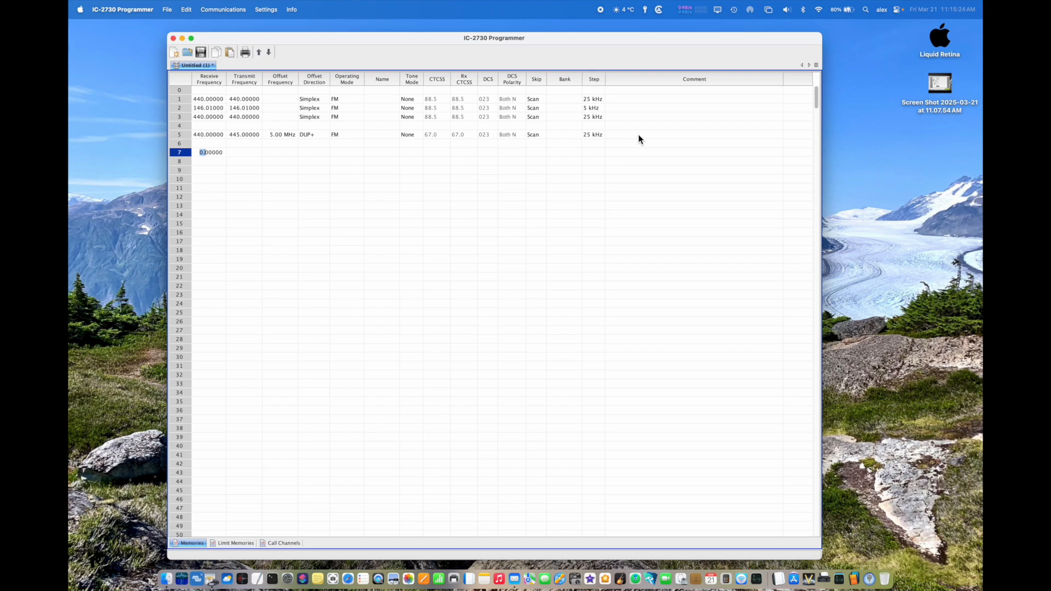
click(242, 154)
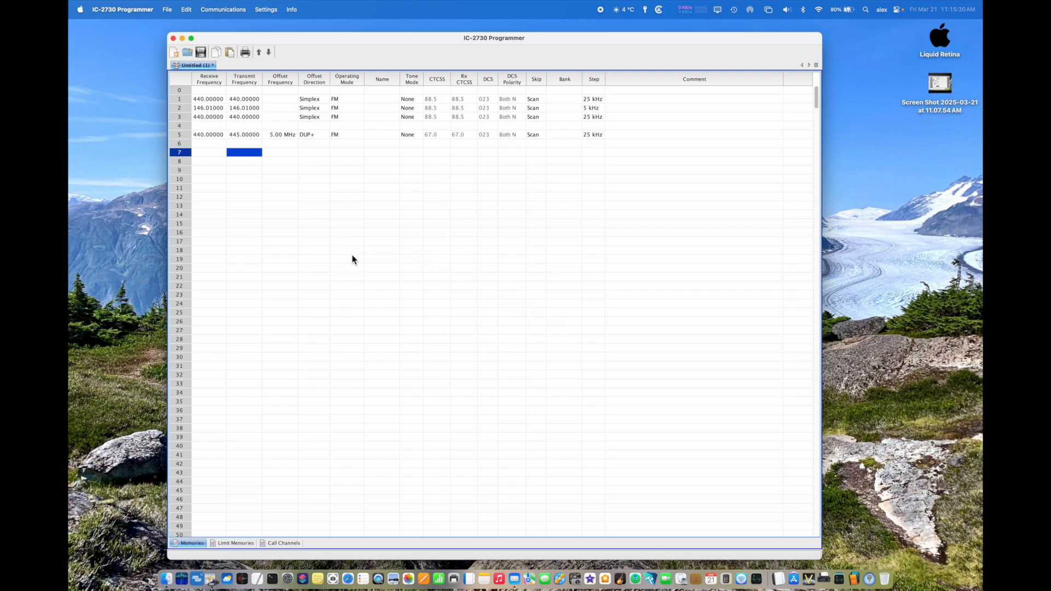
click(333, 250)
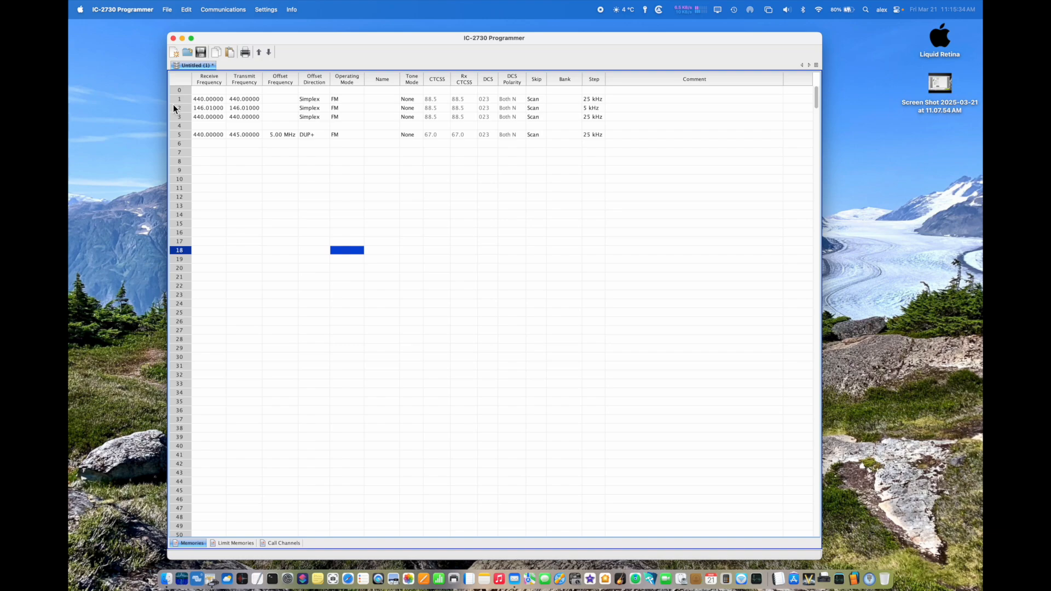
Step: Clear the 440.00000 duplex channel in row 5
click(168, 10)
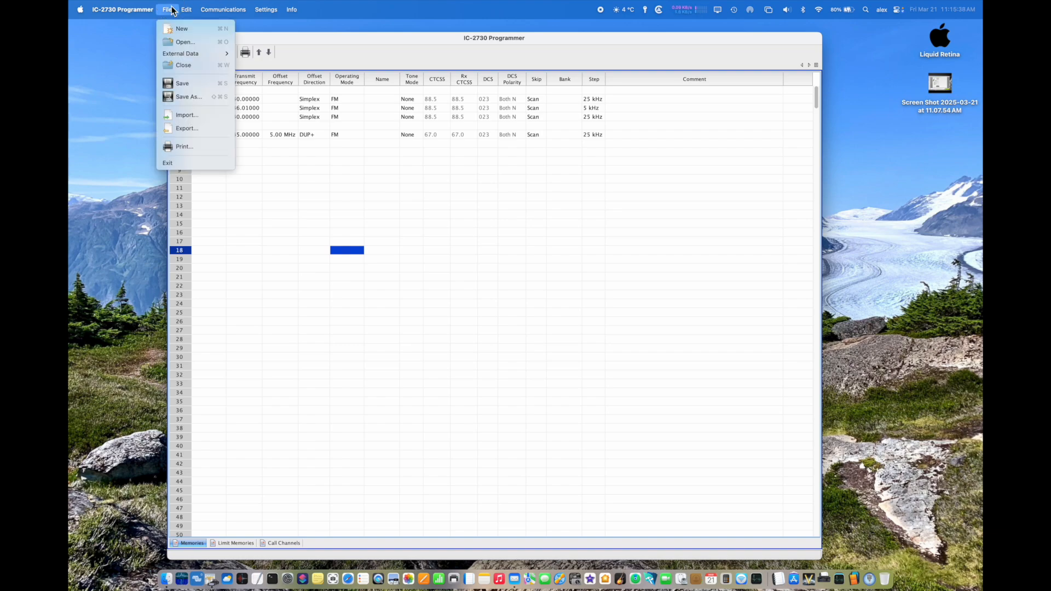
mouse_move(186, 9)
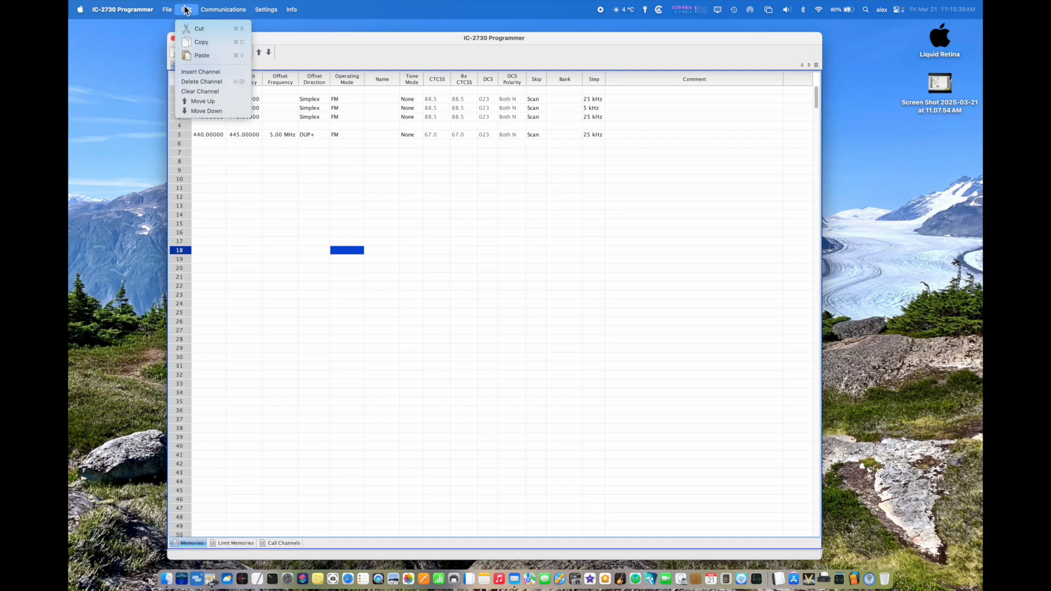
click(197, 93)
click(179, 134)
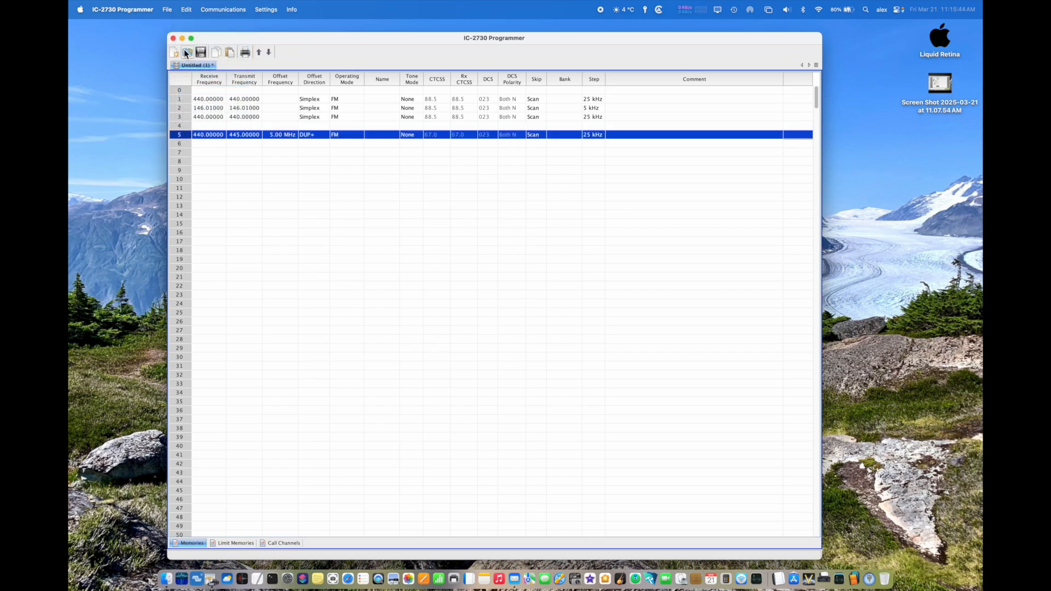
click(190, 9)
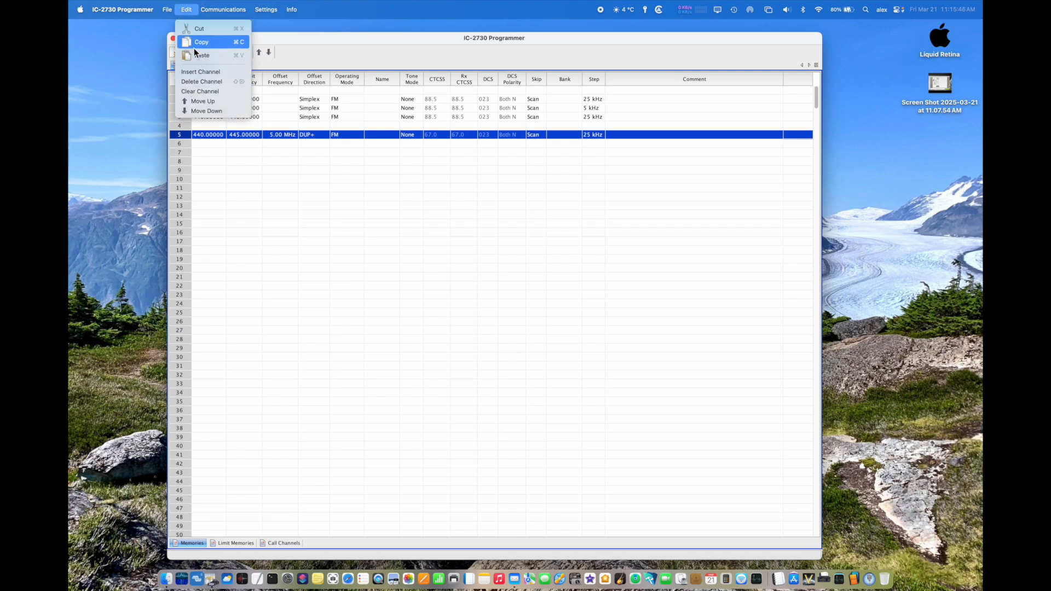
click(199, 91)
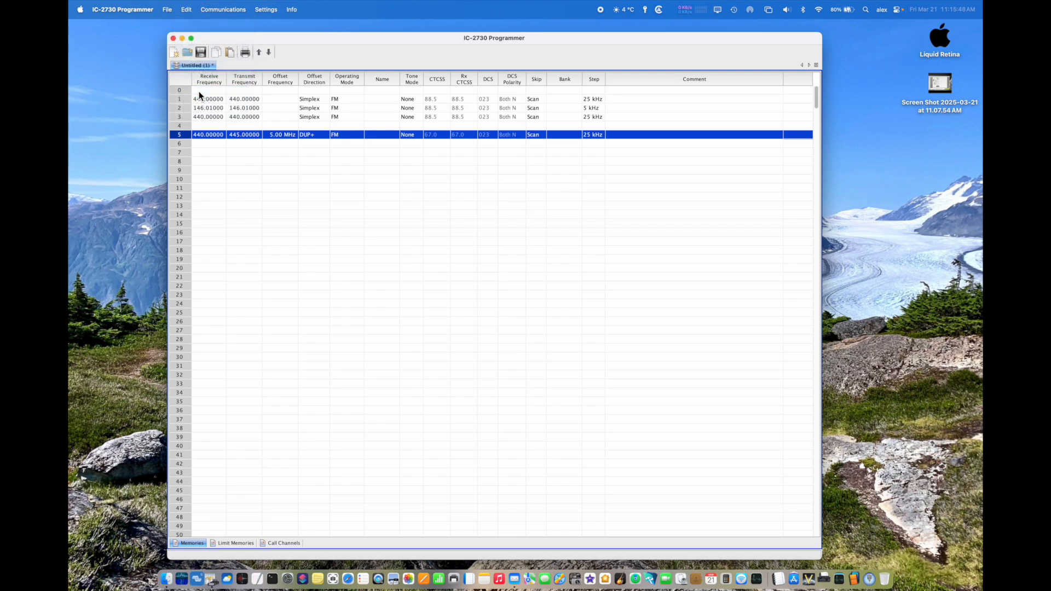
Step: Try to get the channel data from the radio
click(219, 10)
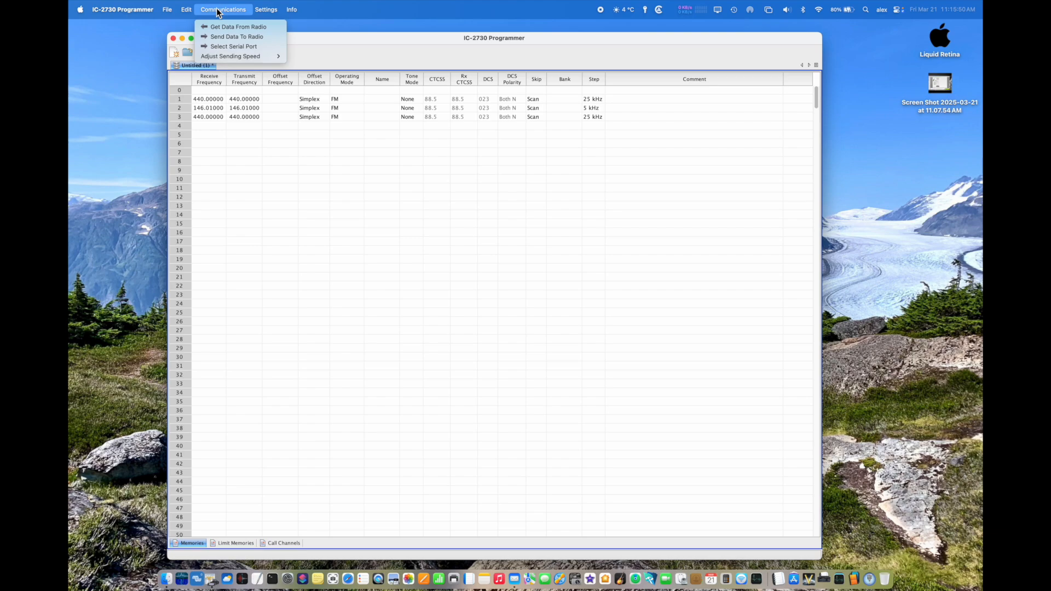
click(215, 27)
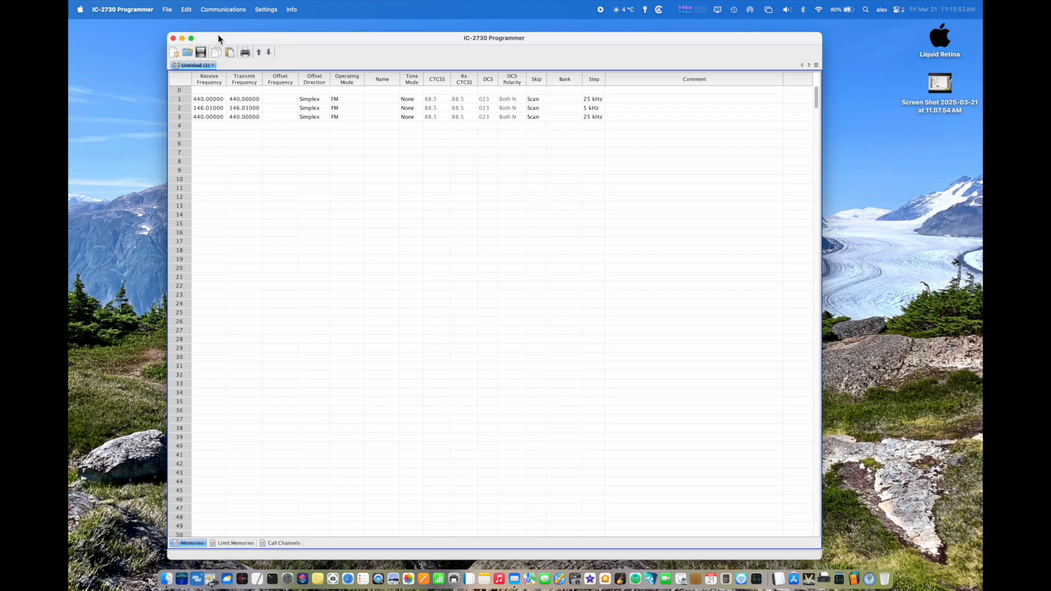
click(523, 338)
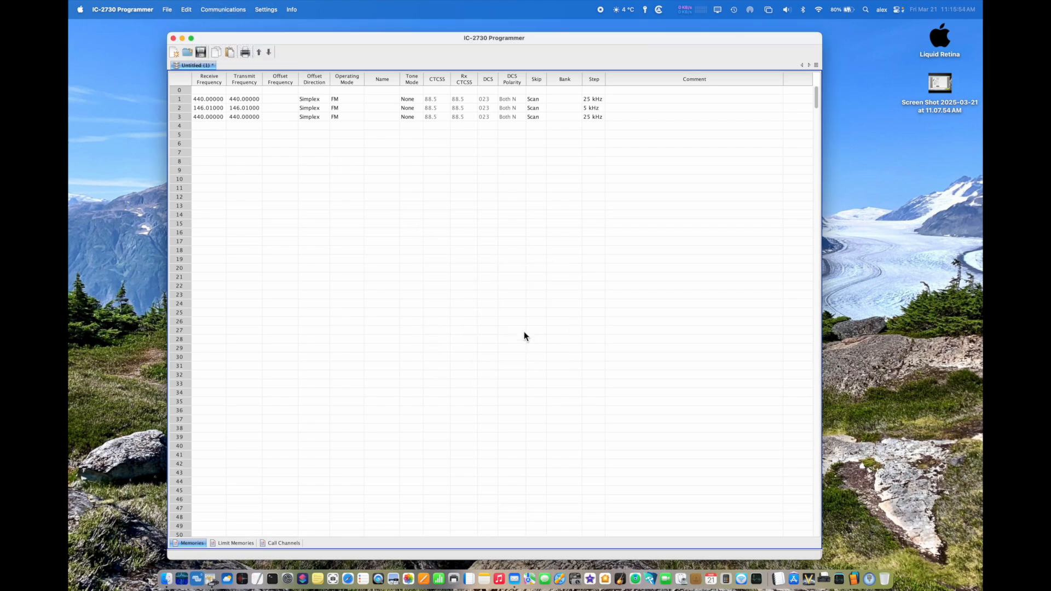
Step: Receive the channel data from the connected radio into the memory table
click(550, 331)
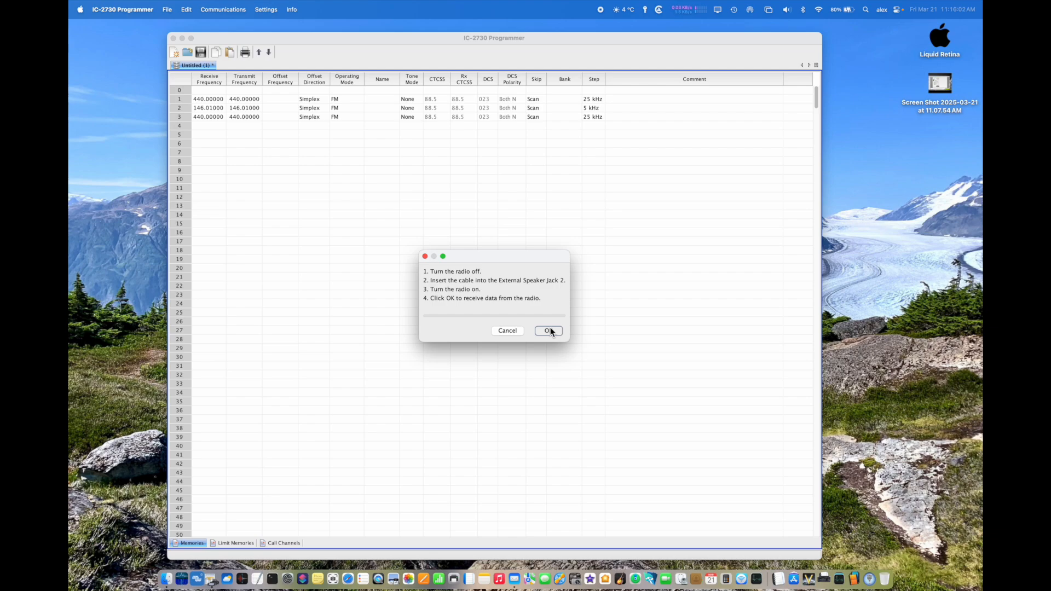
click(550, 331)
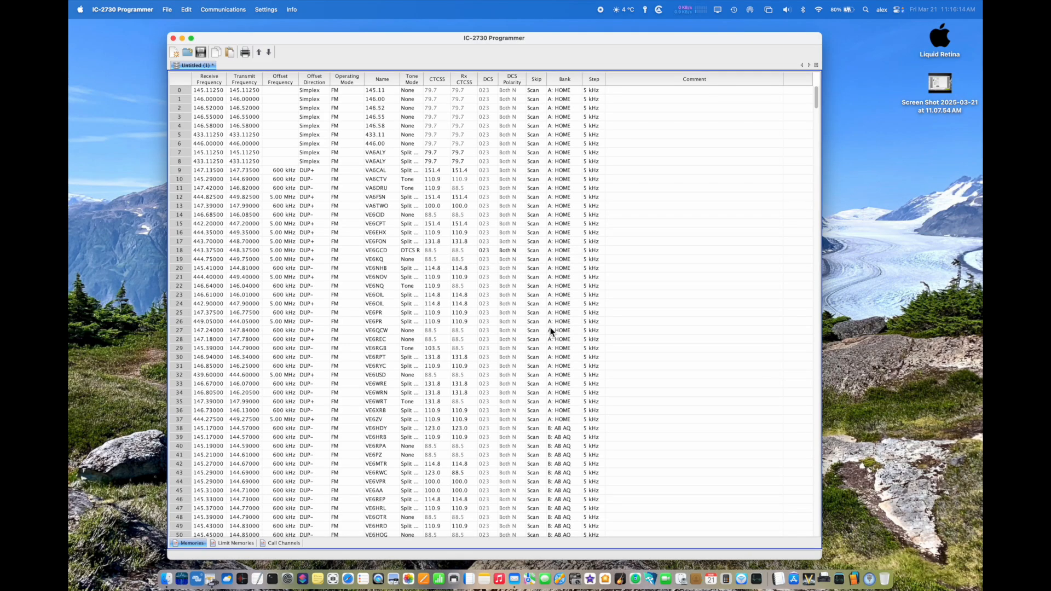
Step: Examine the received memory channels and their bank assignments from row 0 through the weather and marine channels
scroll(395, 305, down, 20)
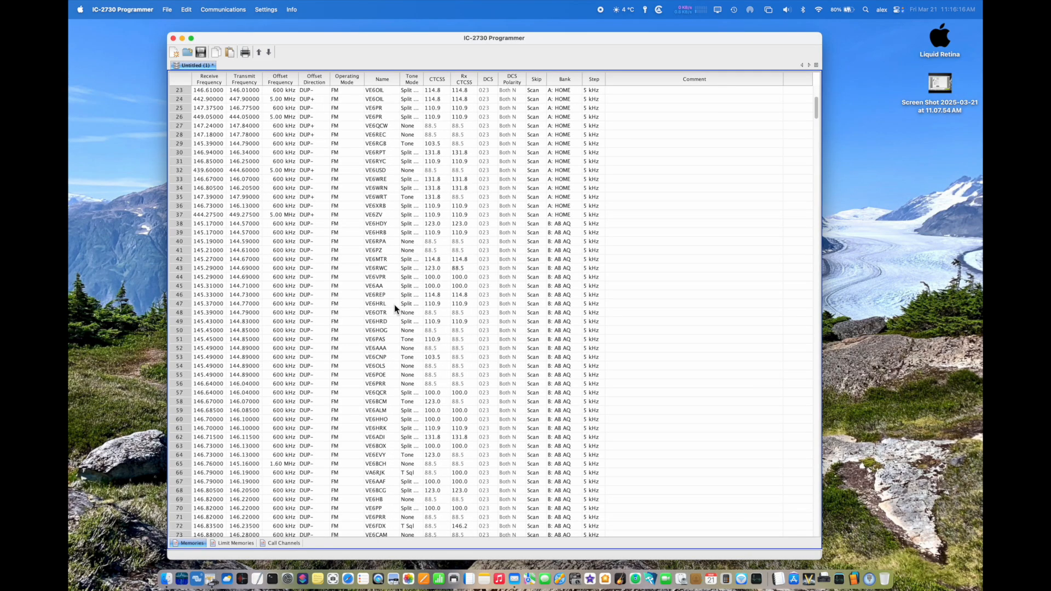
scroll(394, 304, down, 20)
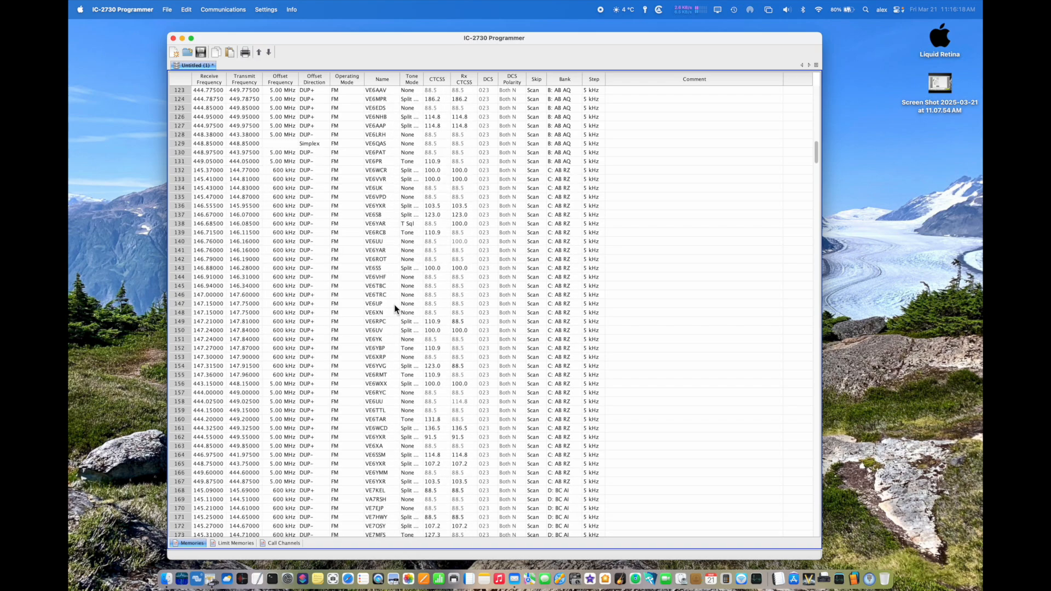
scroll(394, 305, down, 15)
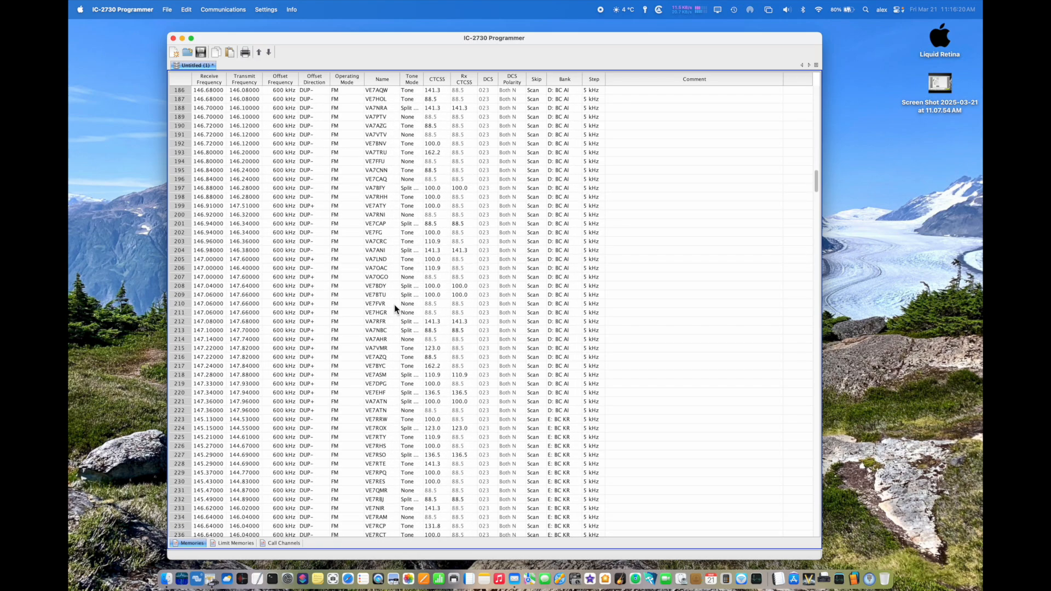
scroll(394, 304, down, 15)
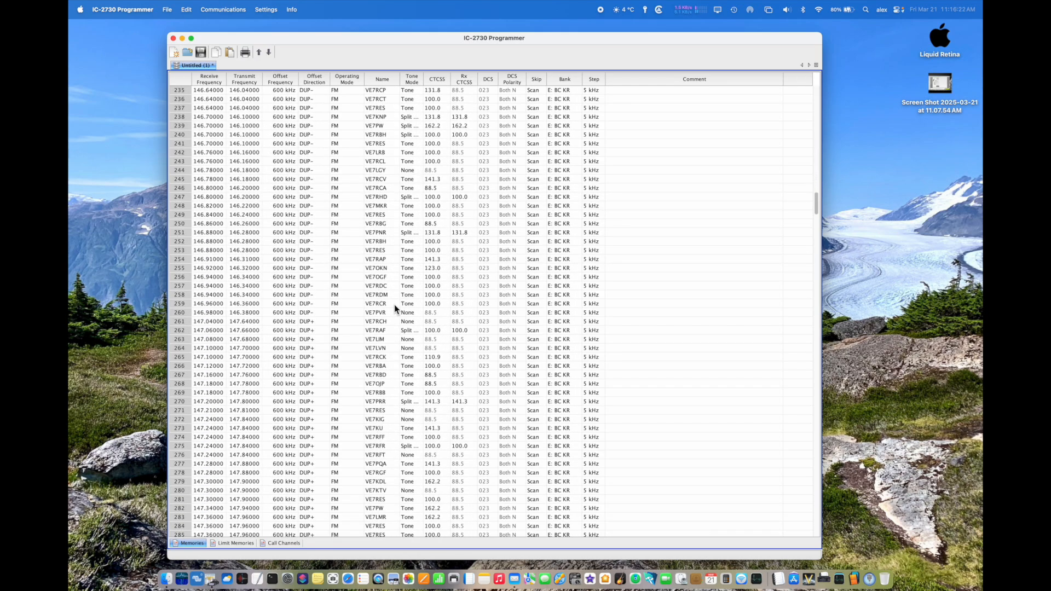
scroll(394, 305, down, 5)
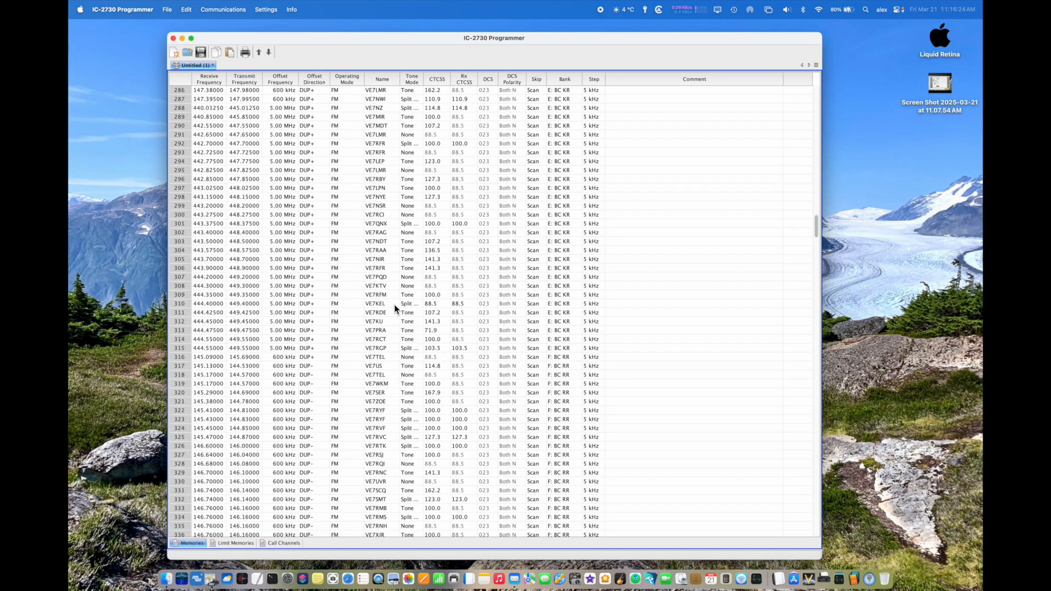
scroll(394, 304, down, 12)
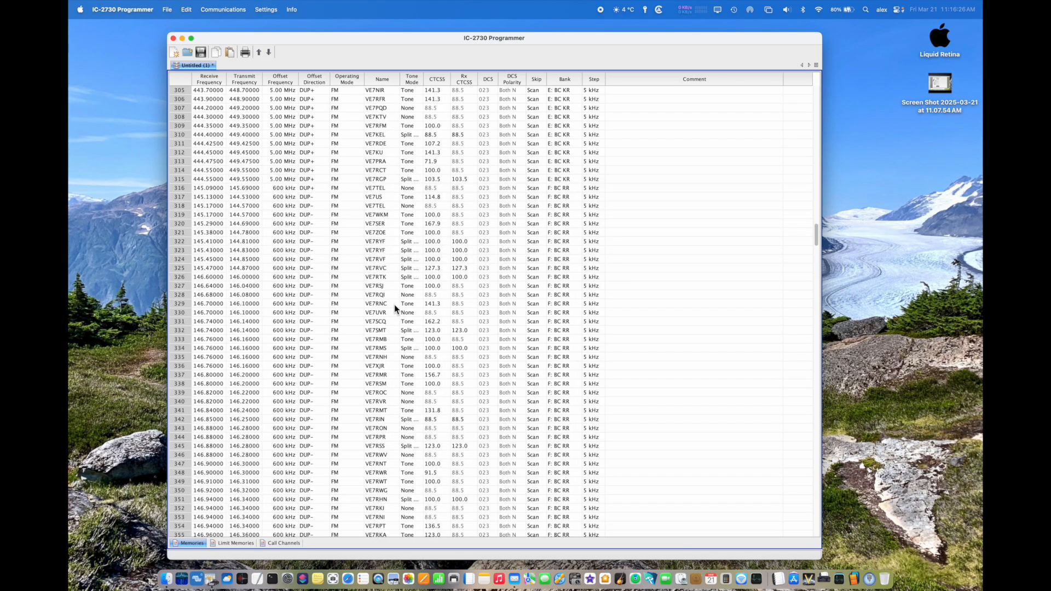
scroll(394, 304, down, 15)
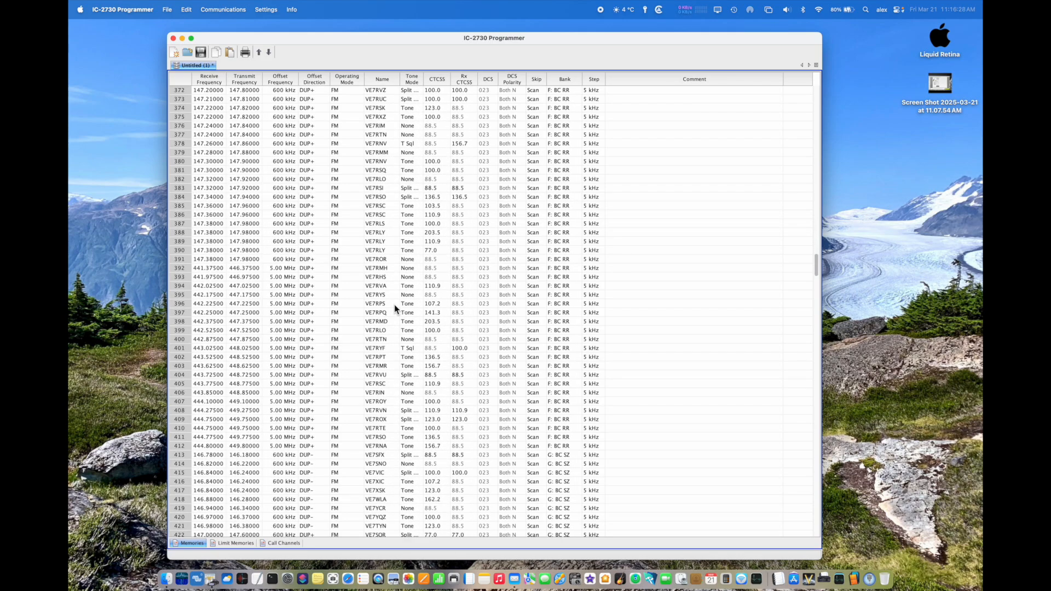
scroll(394, 305, down, 20)
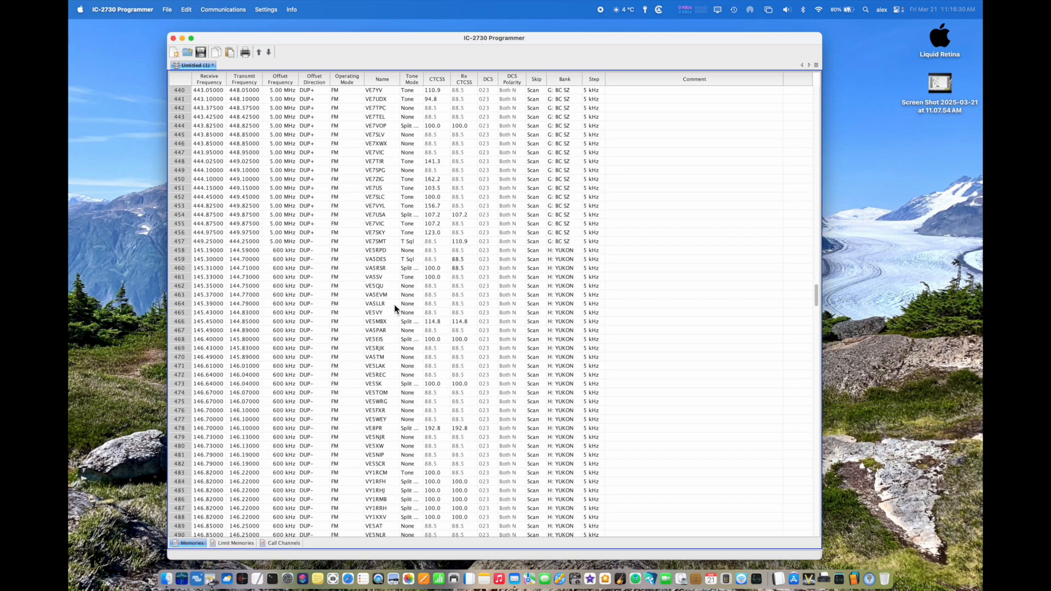
scroll(394, 304, down, 17)
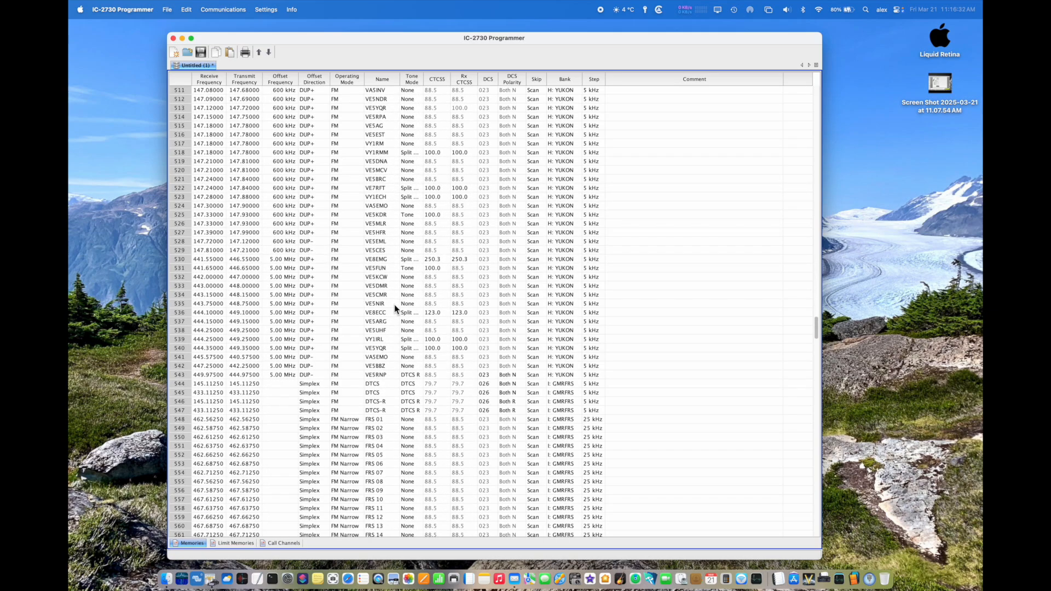
scroll(394, 304, down, 20)
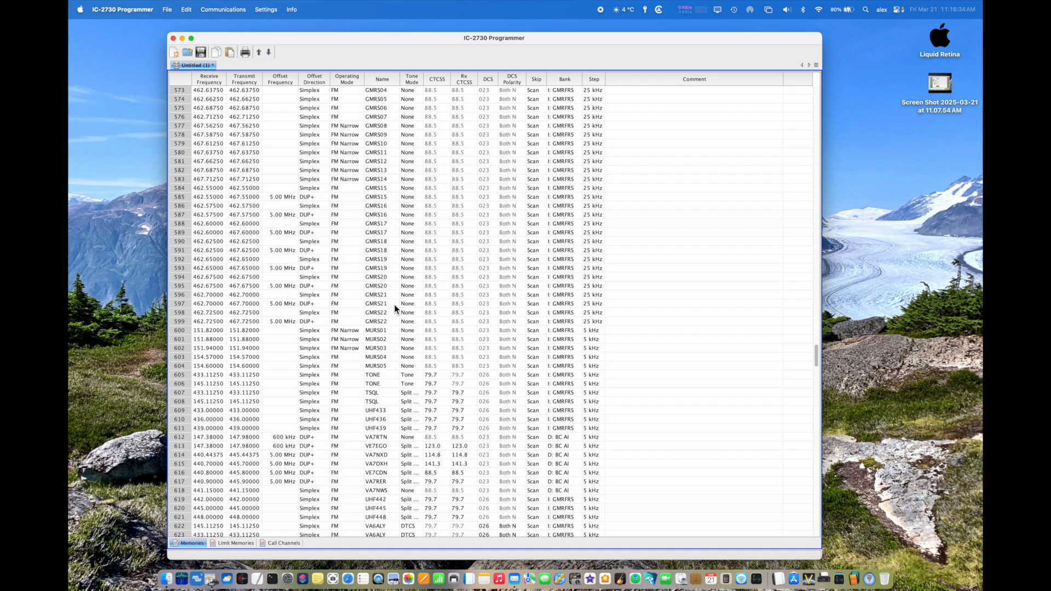
scroll(394, 308, down, 2)
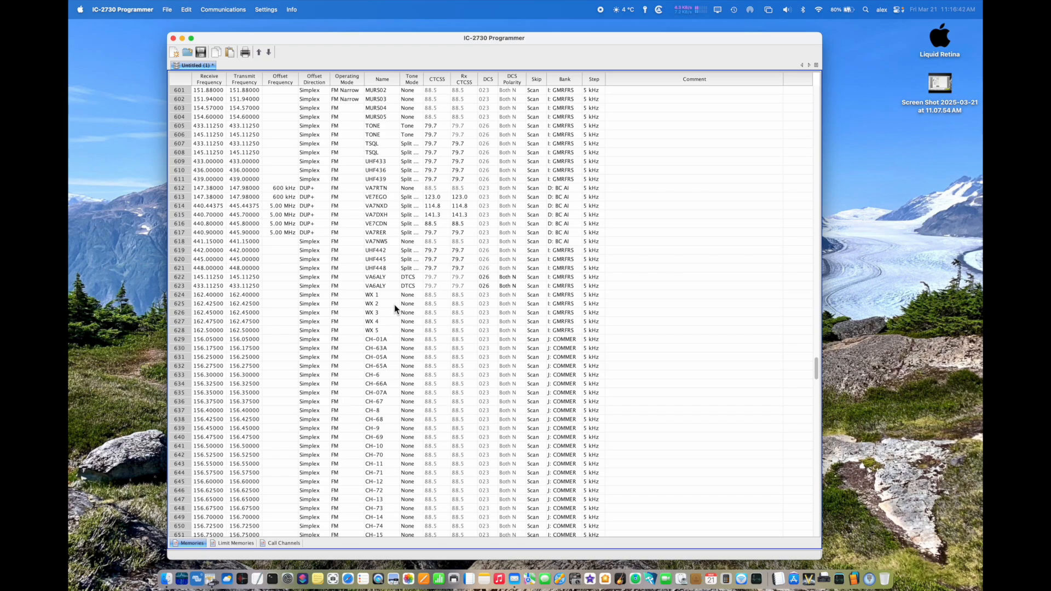
Step: View the bank choices for the channel in row 612 and examine the remaining memories down to the empty rows
click(570, 190)
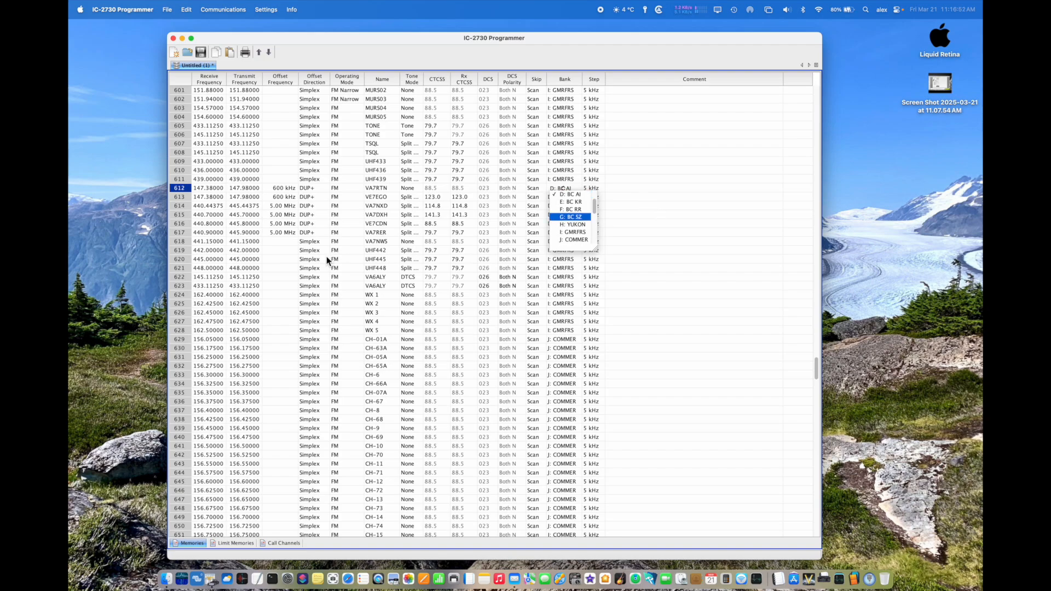
click(264, 269)
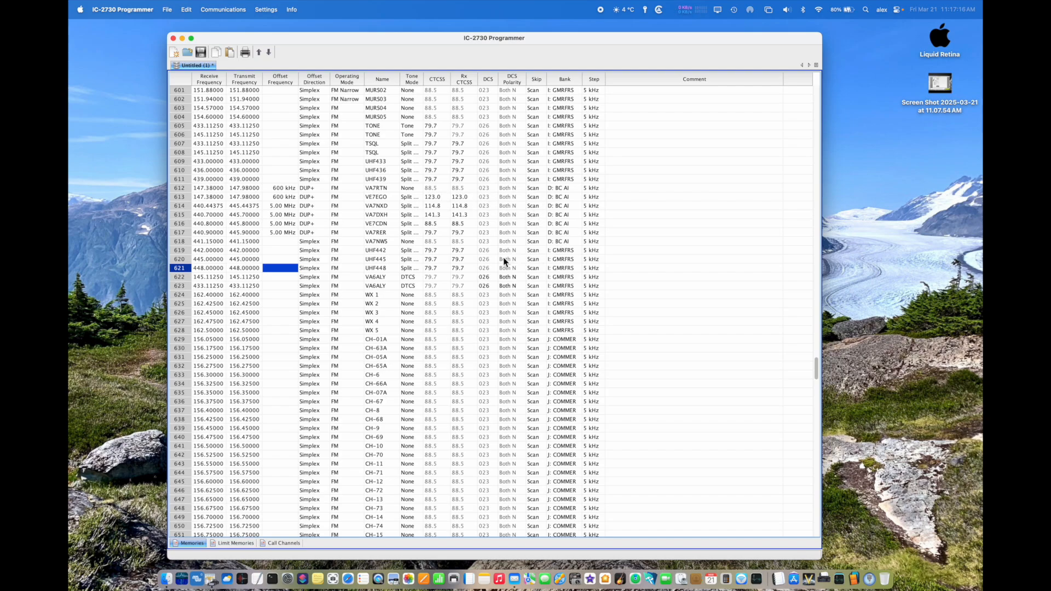
scroll(491, 255, down, 15)
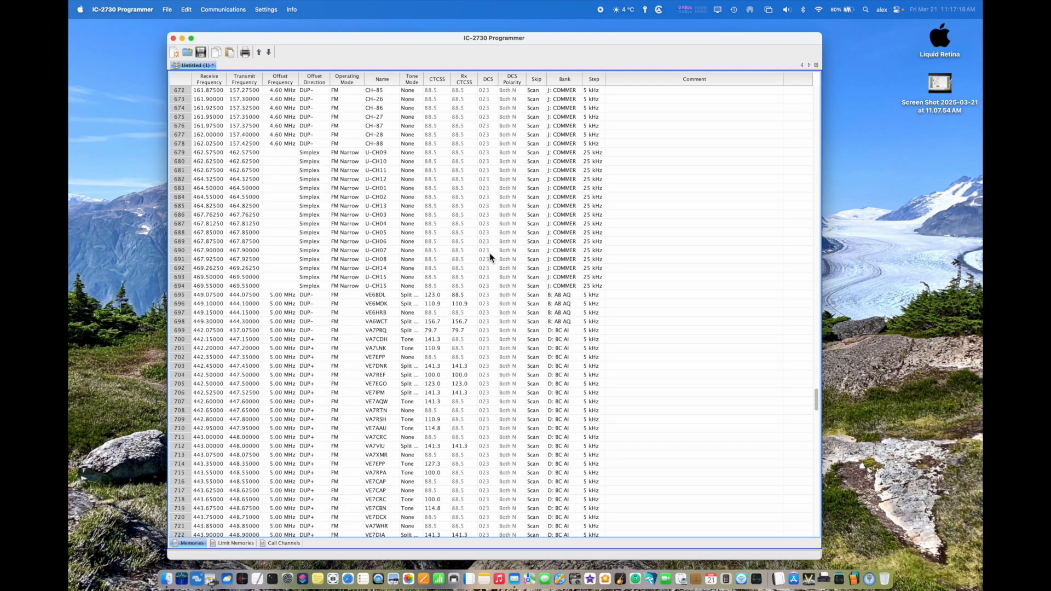
scroll(489, 253, down, 1)
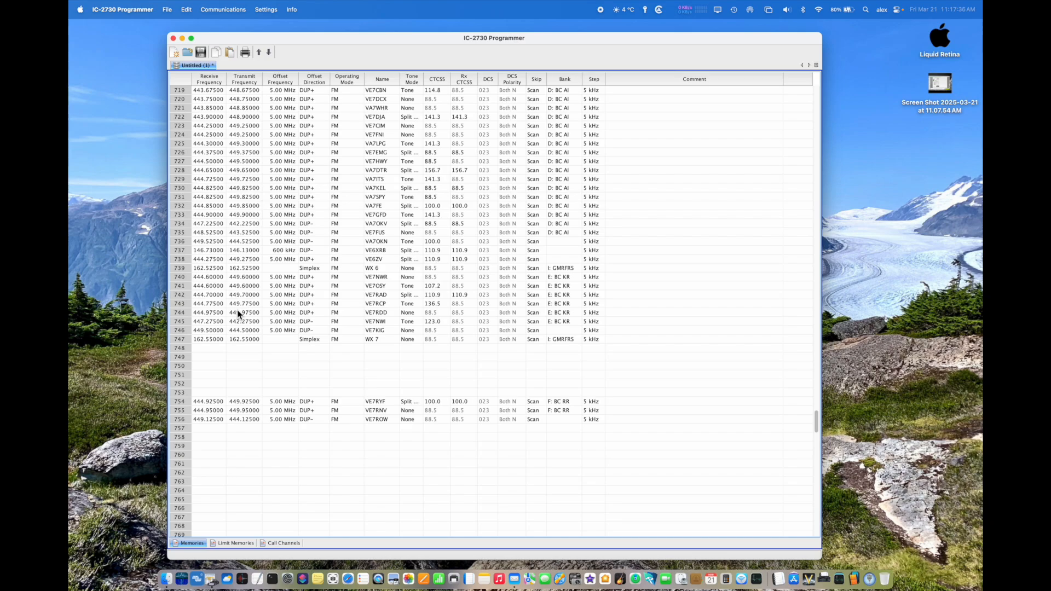
scroll(300, 305, up, 15)
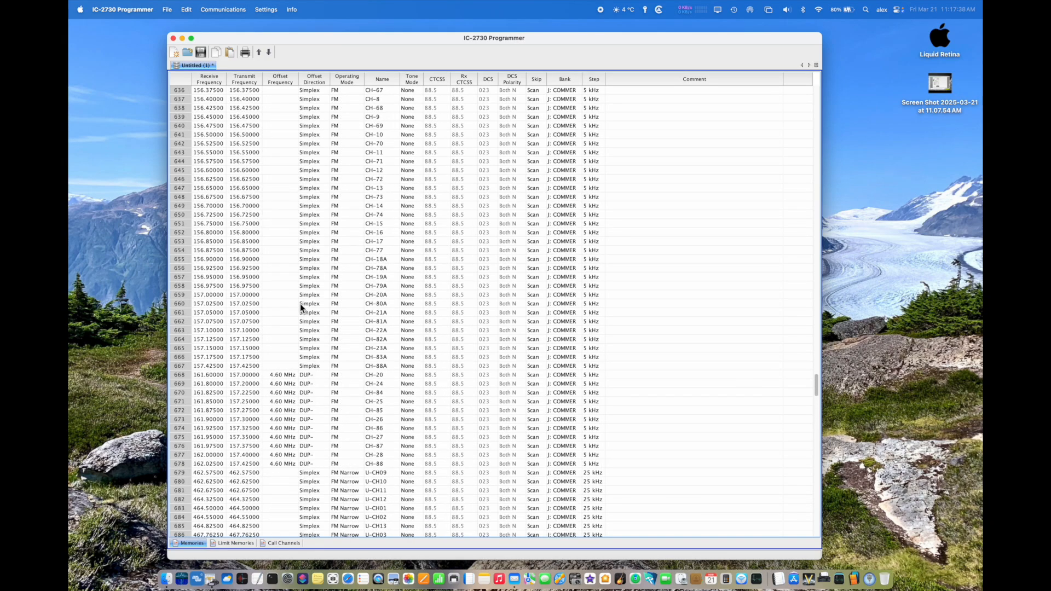
scroll(301, 307, up, 20)
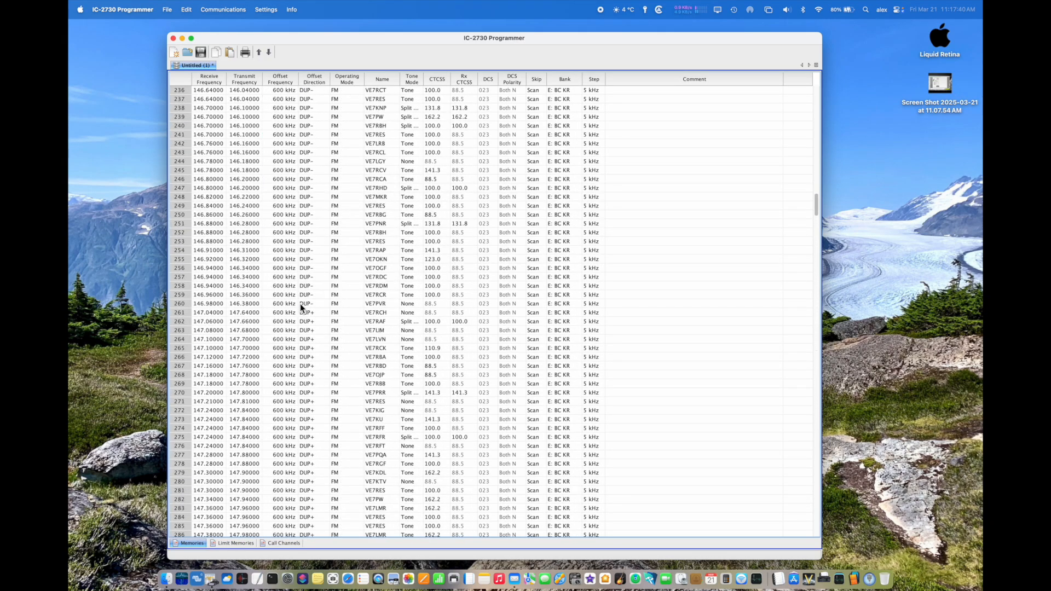
scroll(300, 307, up, 5)
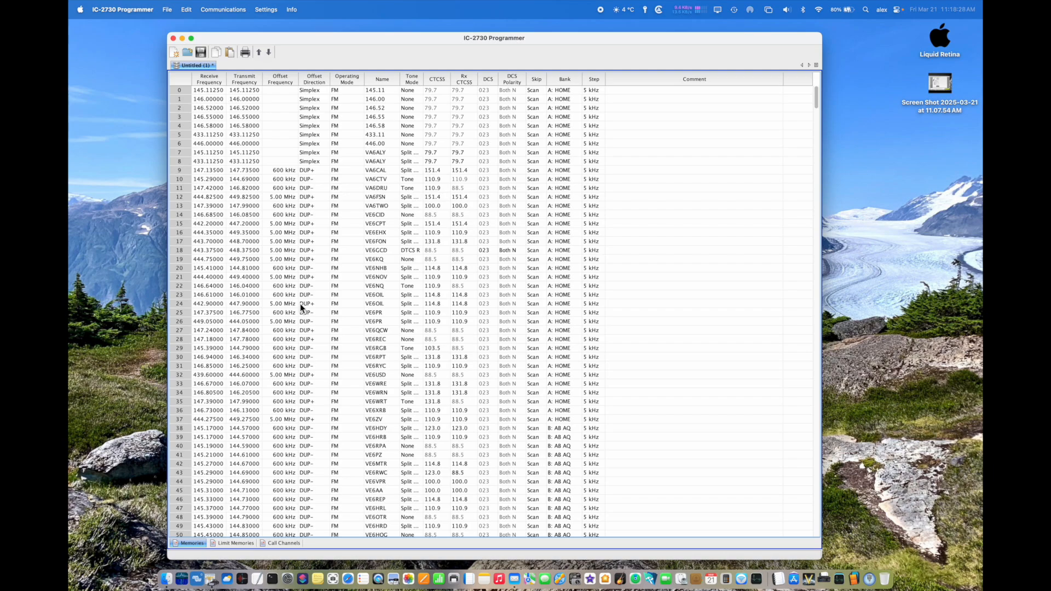
scroll(250, 216, down, 1)
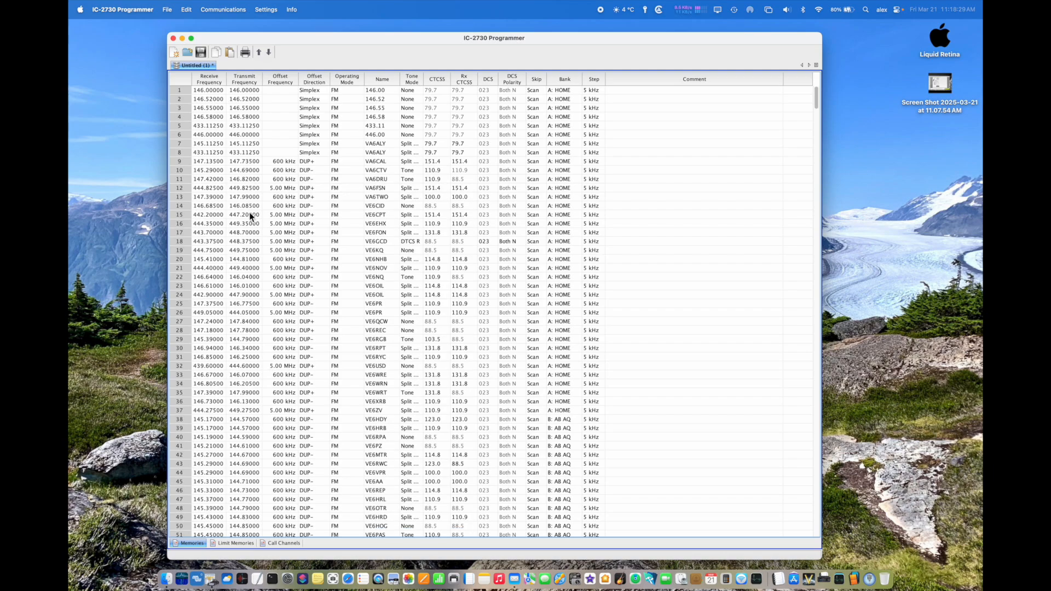
Step: Start exporting the memory channels as a CSV file named test
click(167, 10)
click(167, 127)
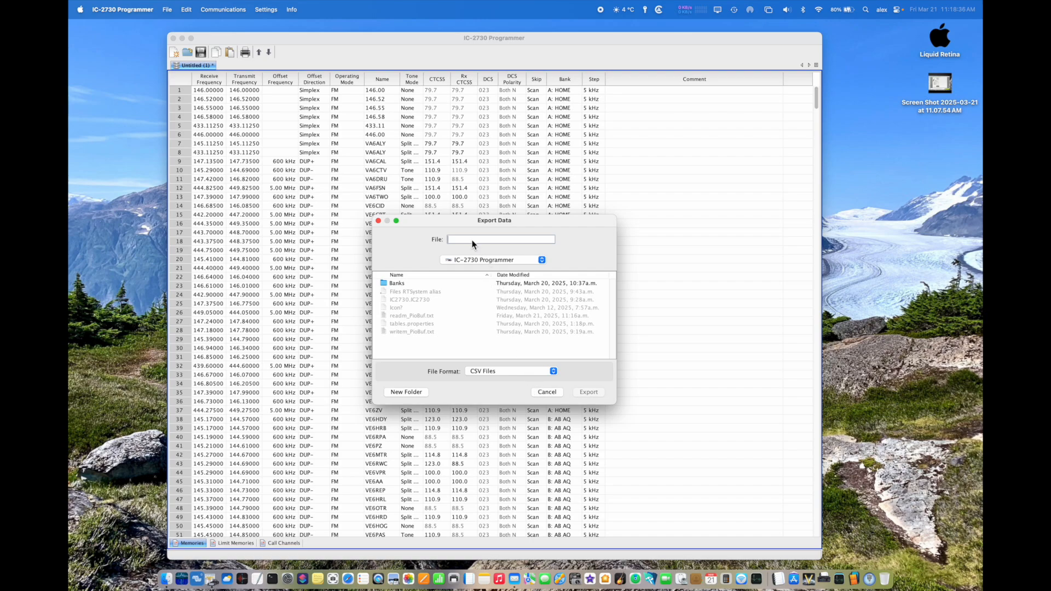
text(test)
Step: Set the export location to the Liquid Retina drive
click(480, 260)
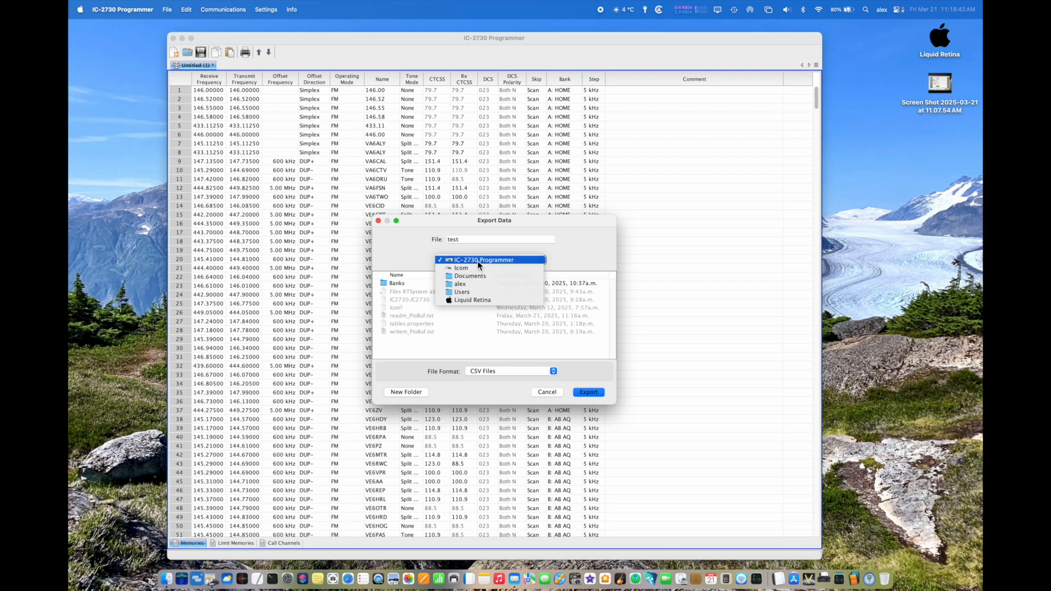
click(471, 300)
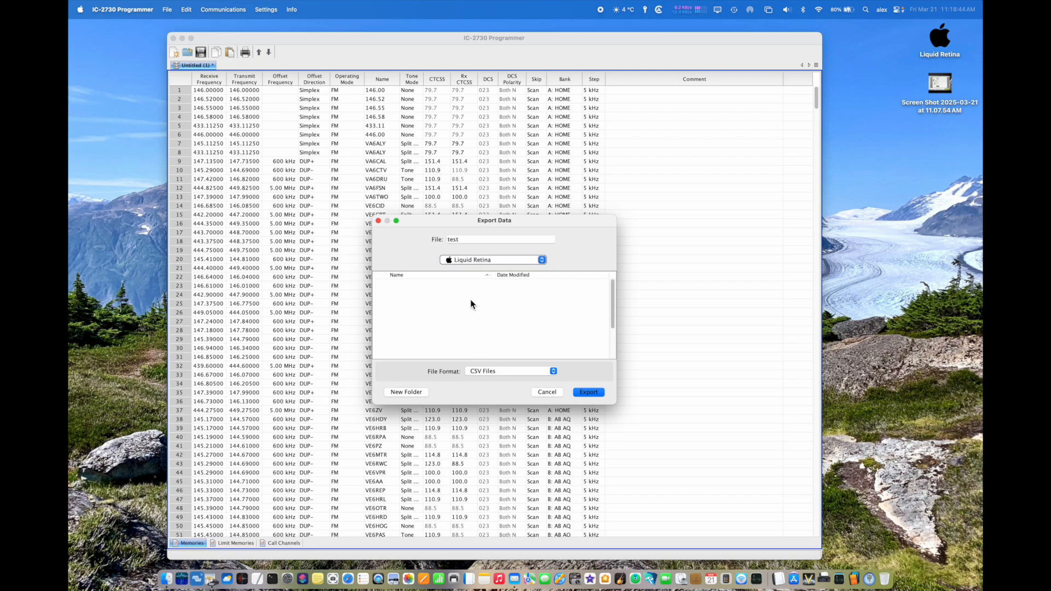
click(465, 259)
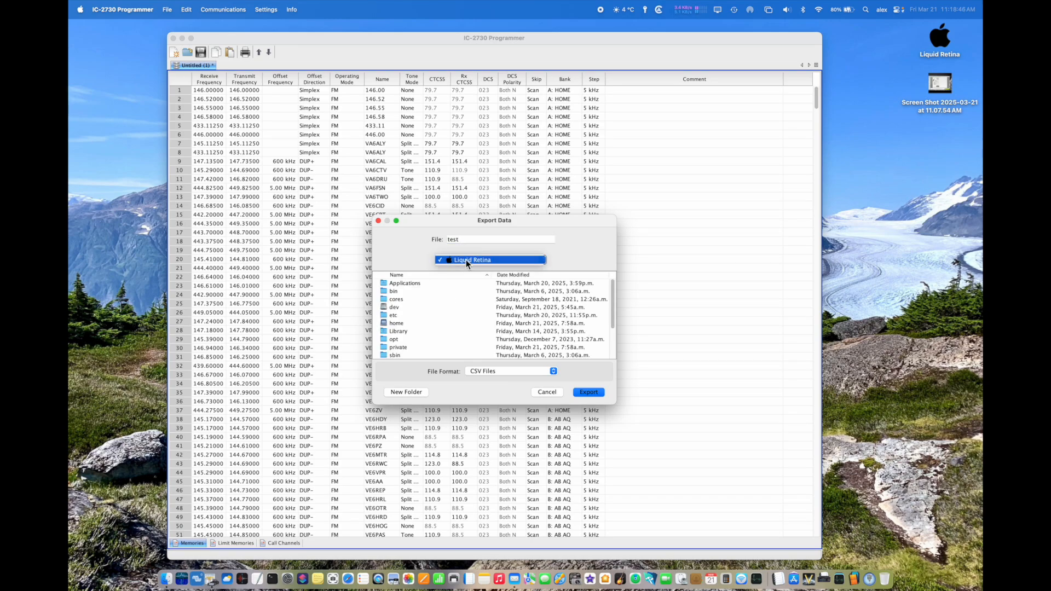
click(527, 262)
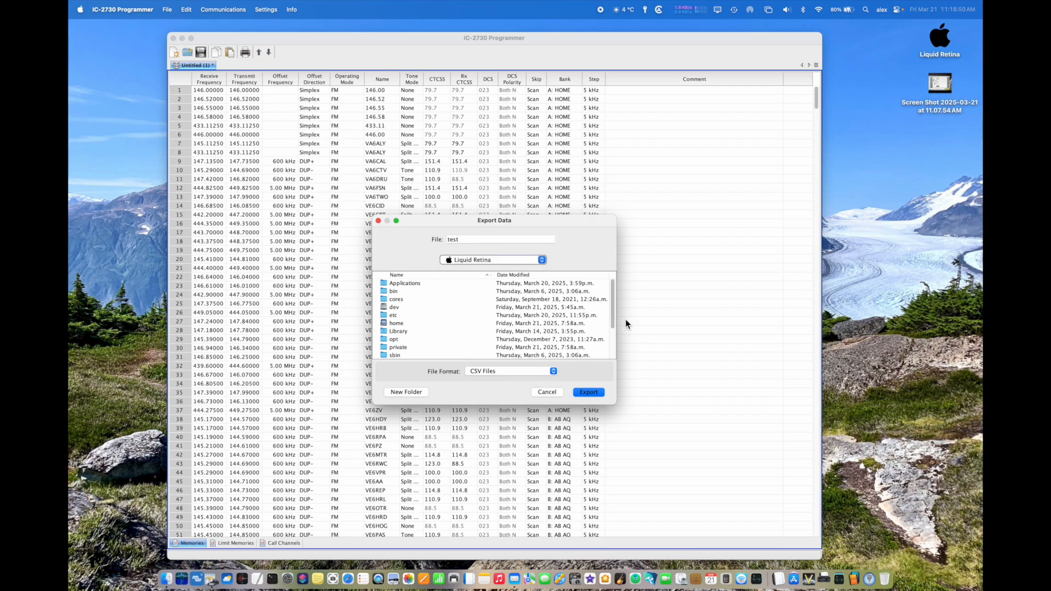
drag(614, 314, 603, 235)
click(496, 262)
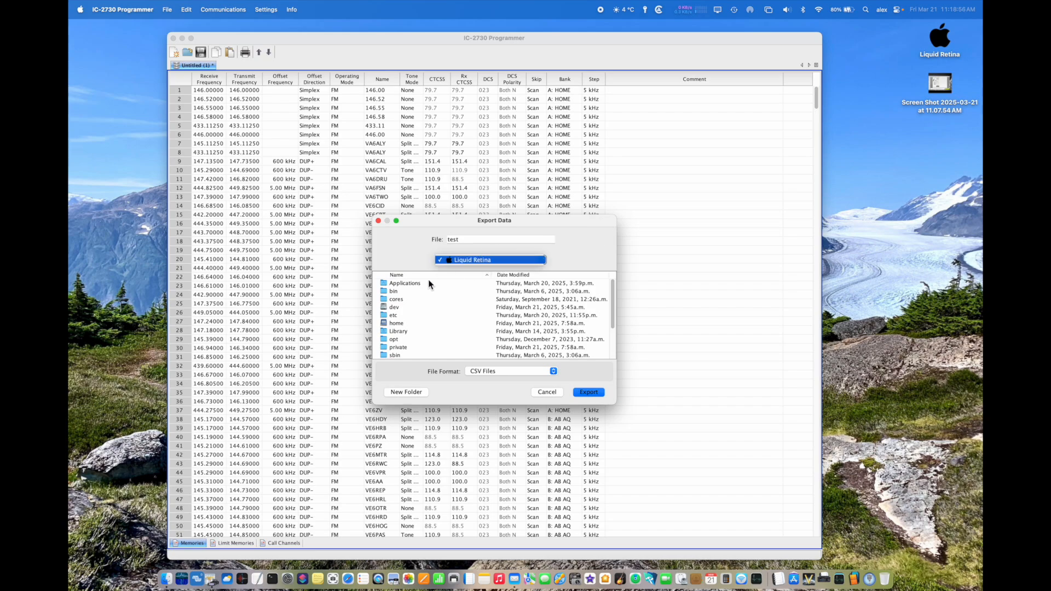
Step: Look through the drives in the Volumes folder and return to the Liquid Retina drive
scroll(400, 337, down, 2)
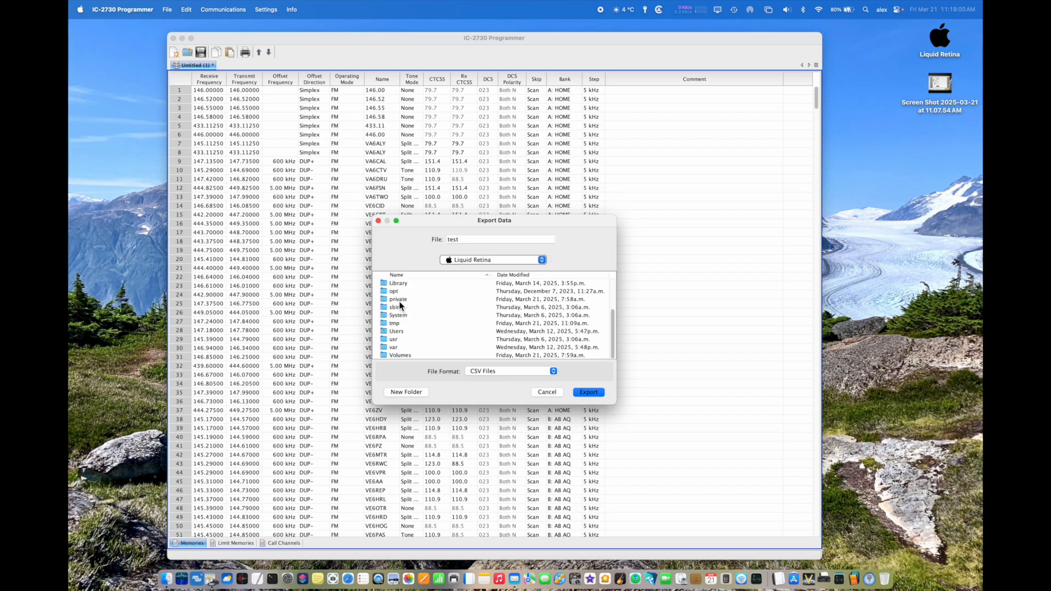
click(395, 356)
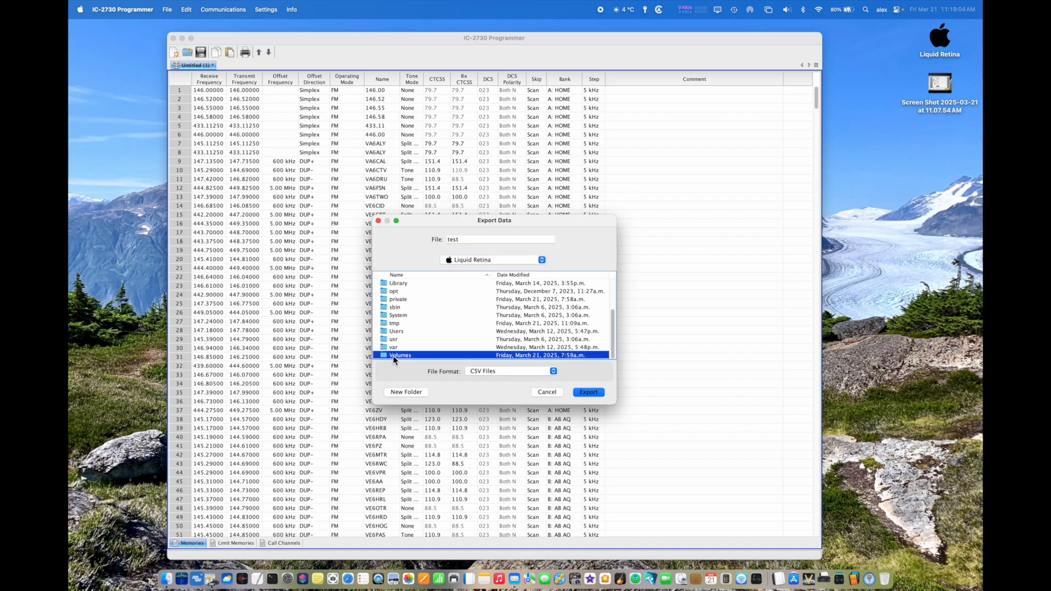
double_click(394, 356)
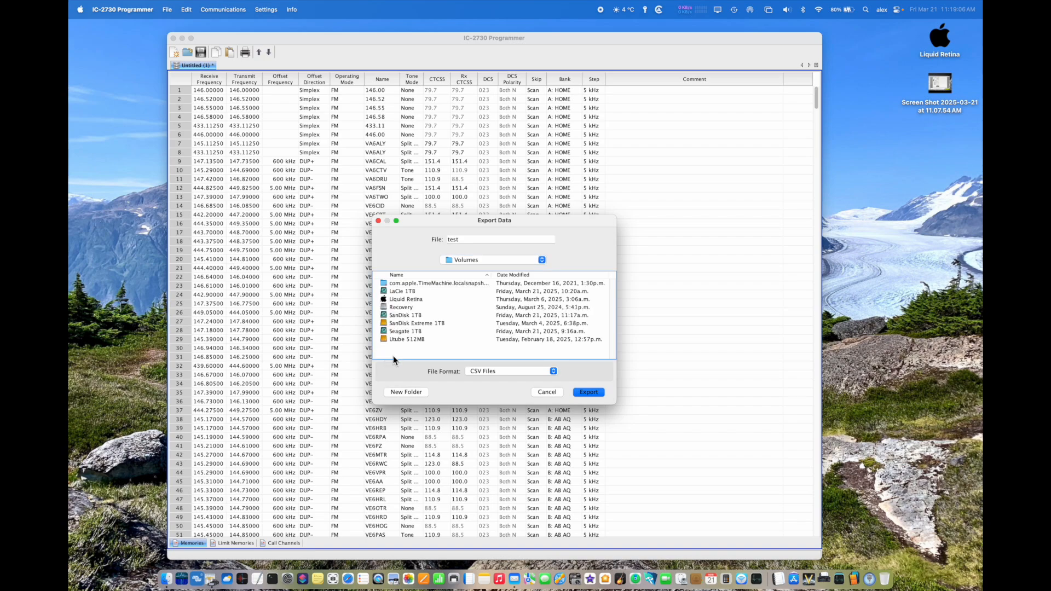
double_click(403, 300)
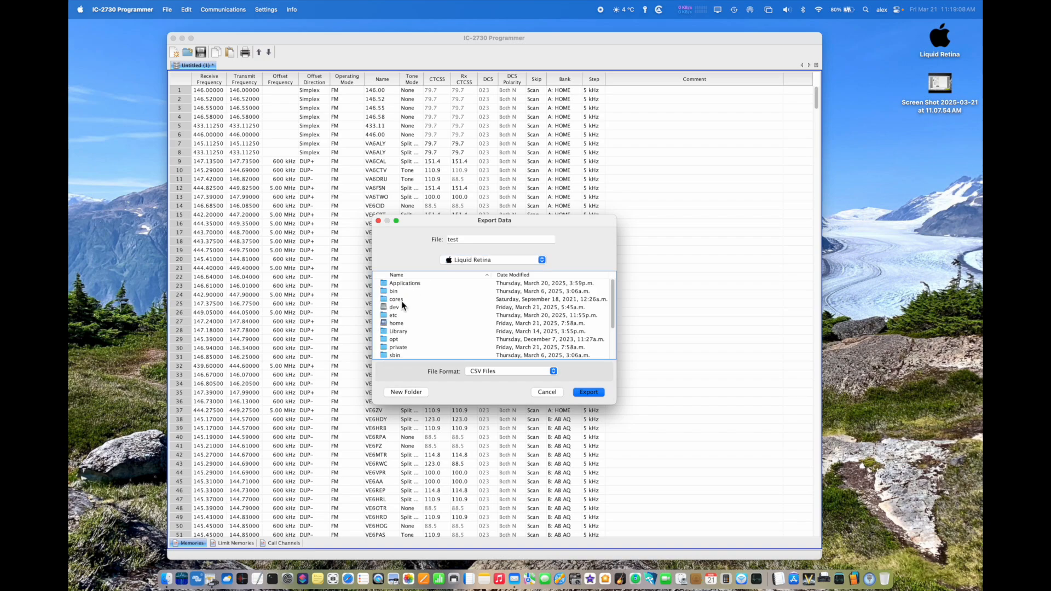
Step: Set the export location to the Desktop folder inside the user's home folder under Users
scroll(447, 310, down, 3)
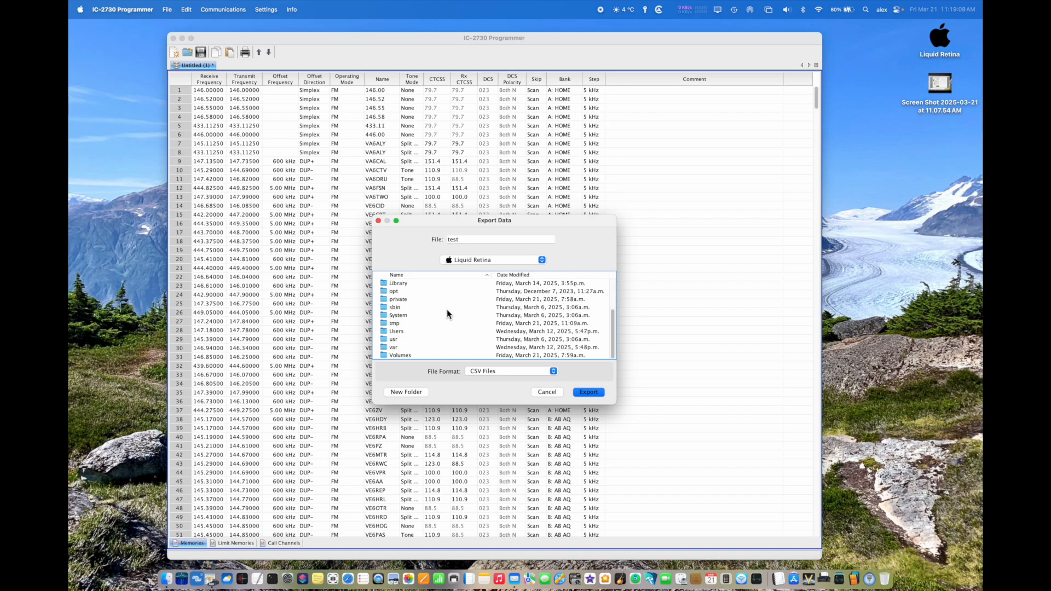
click(404, 332)
double_click(404, 333)
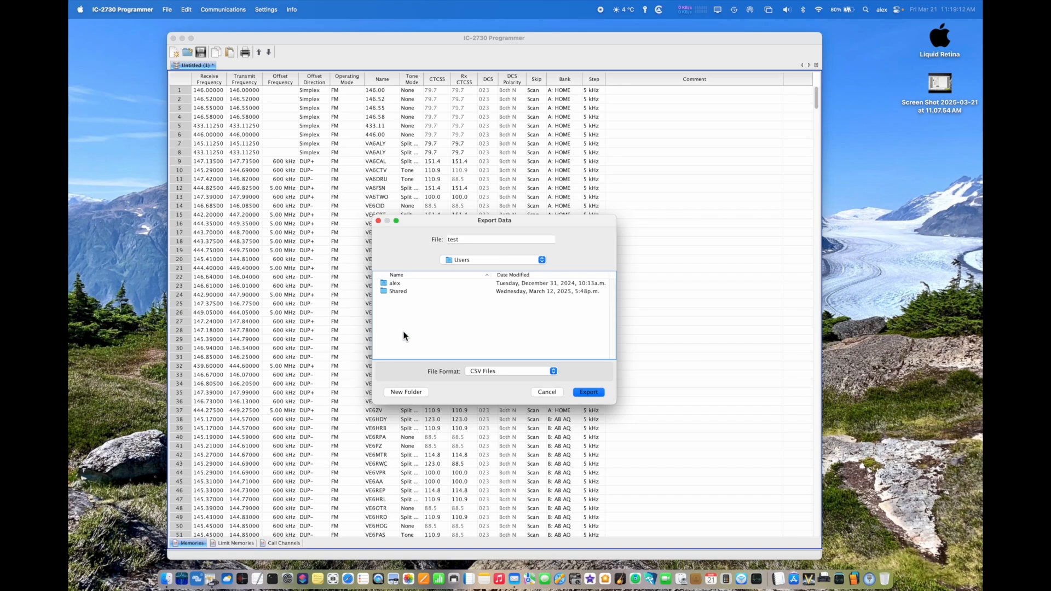
click(389, 285)
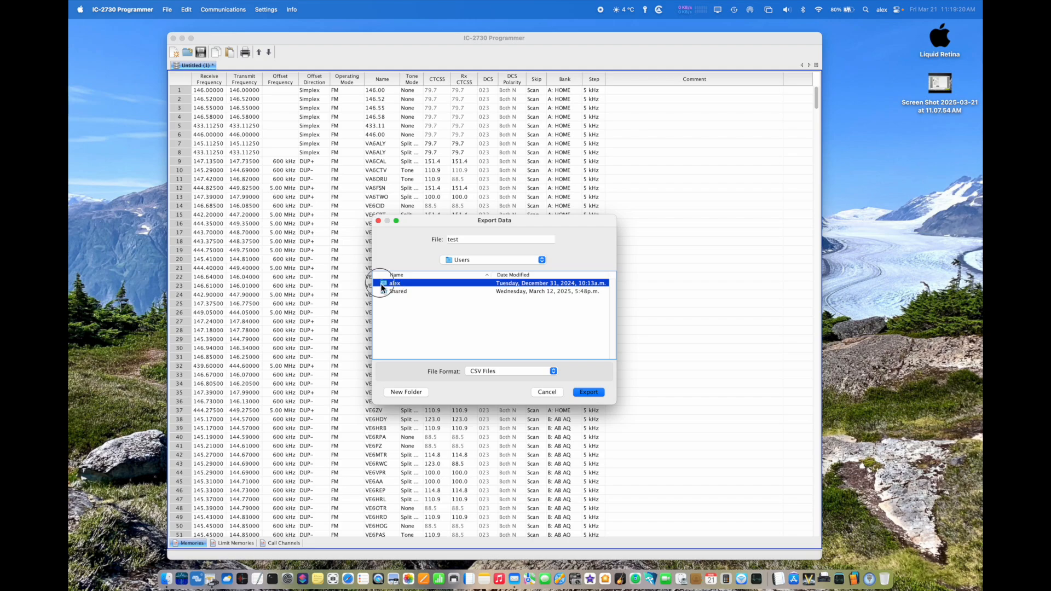
double_click(381, 284)
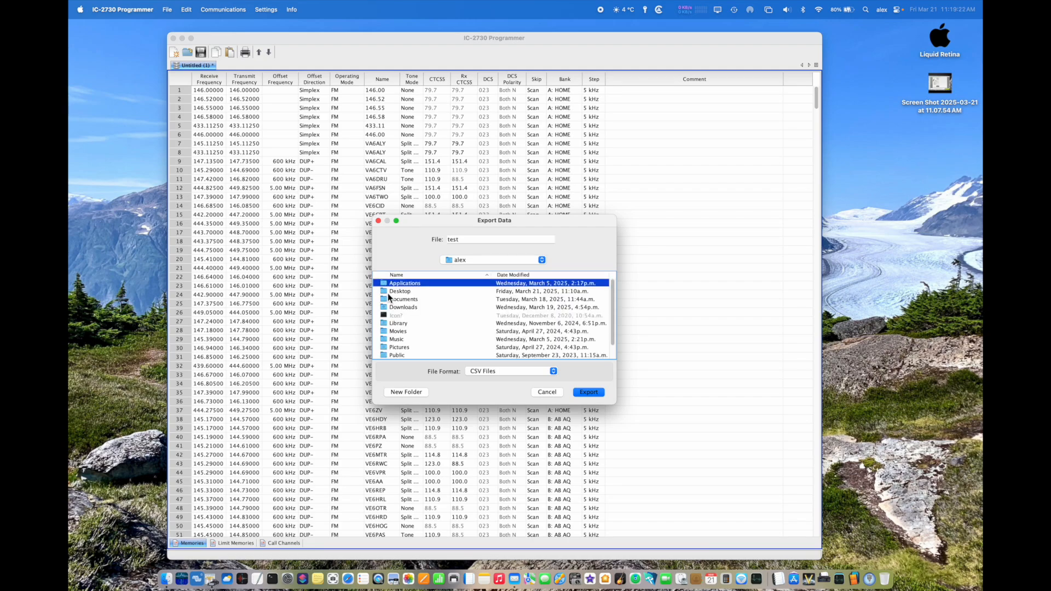
click(388, 292)
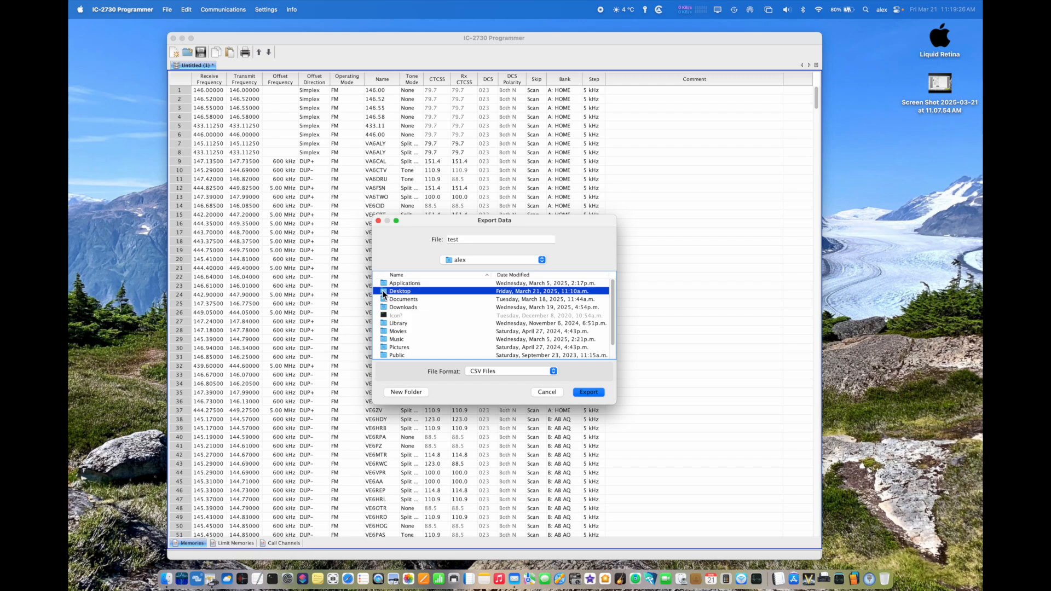
double_click(382, 291)
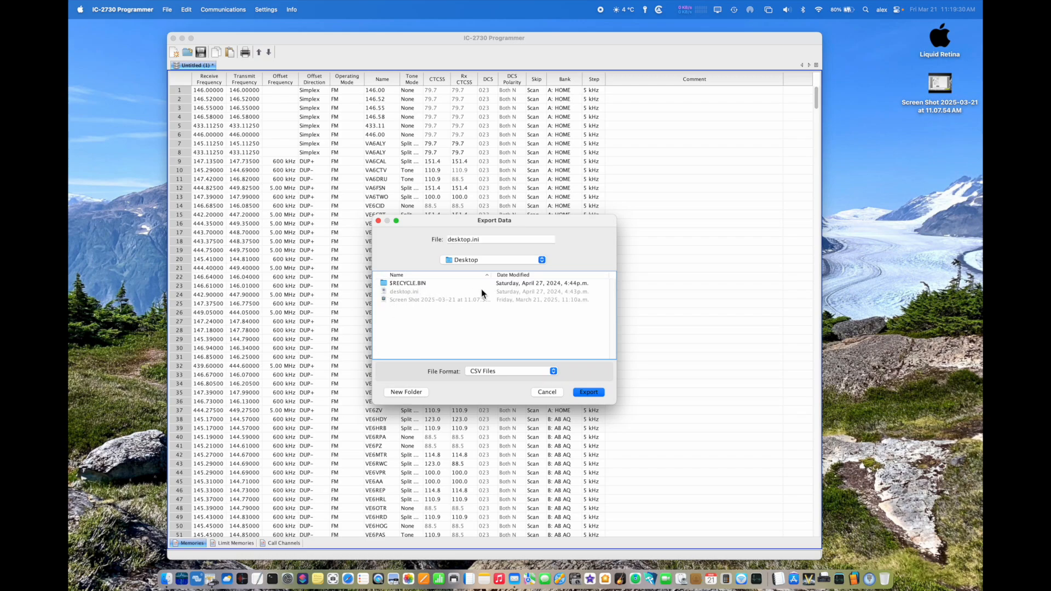
Step: Check the available export formats, name the file t and export the memory channels as CSV
click(479, 371)
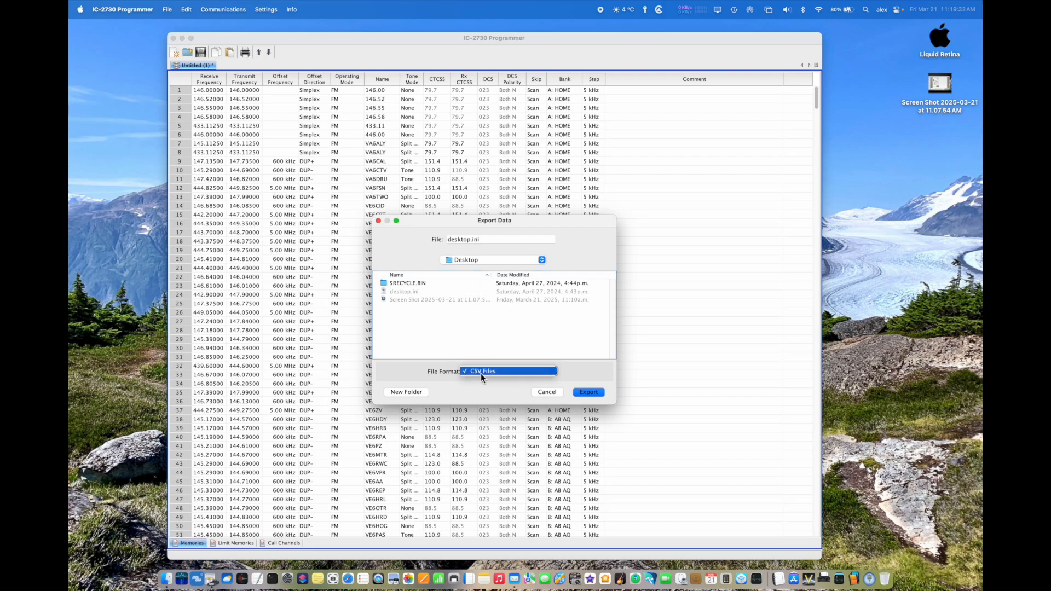
click(438, 336)
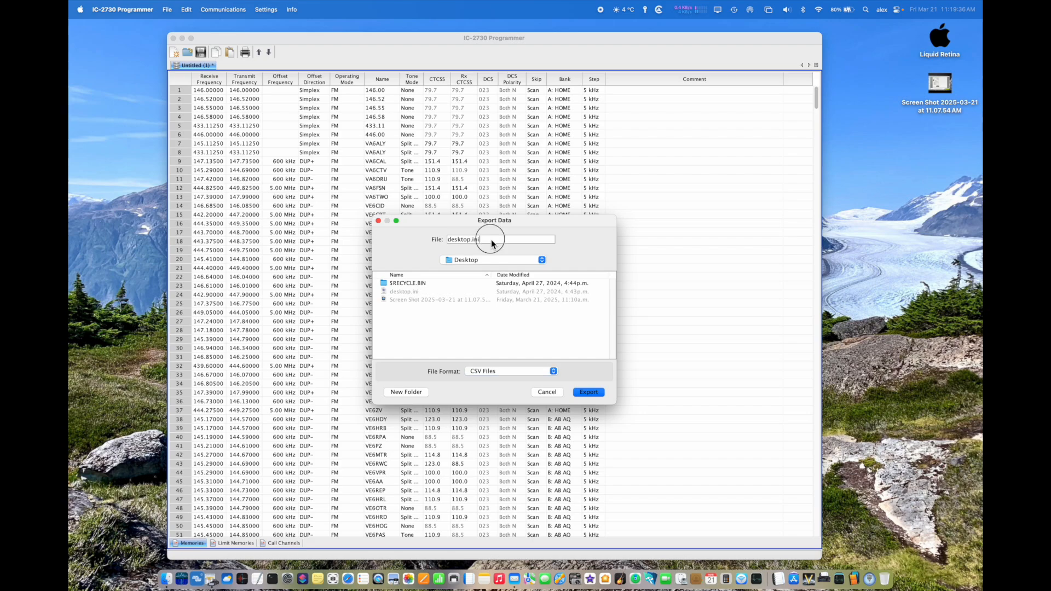
click(426, 240)
text(e)
text(t)
key(Return)
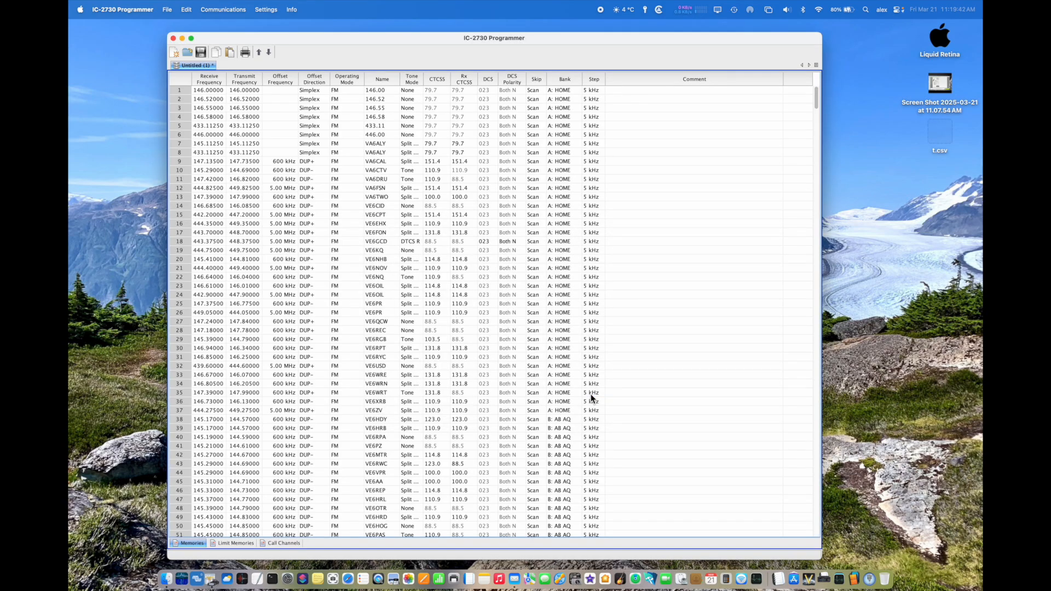
Step: Open the exported t.csv from the desktop, separate it from the MemCH IC-7300.csv window and close it
double_click(938, 129)
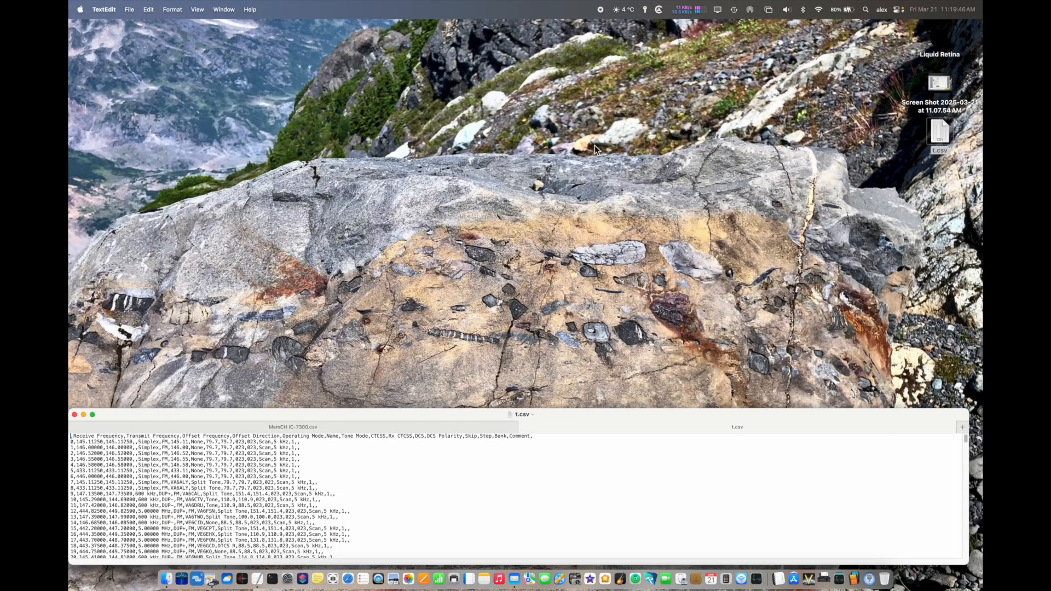
drag(389, 420, 434, 146)
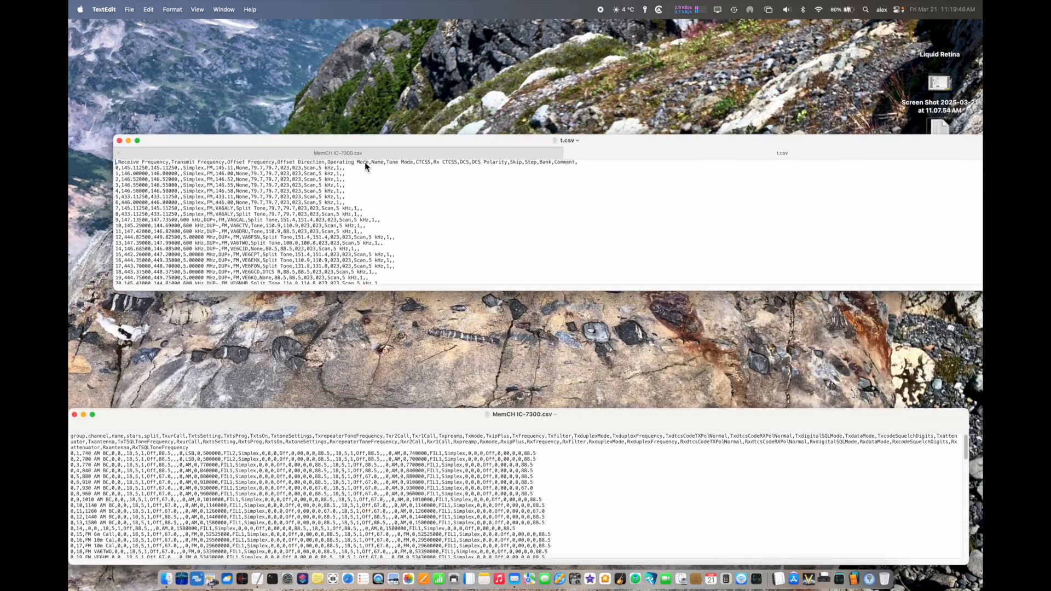
click(119, 141)
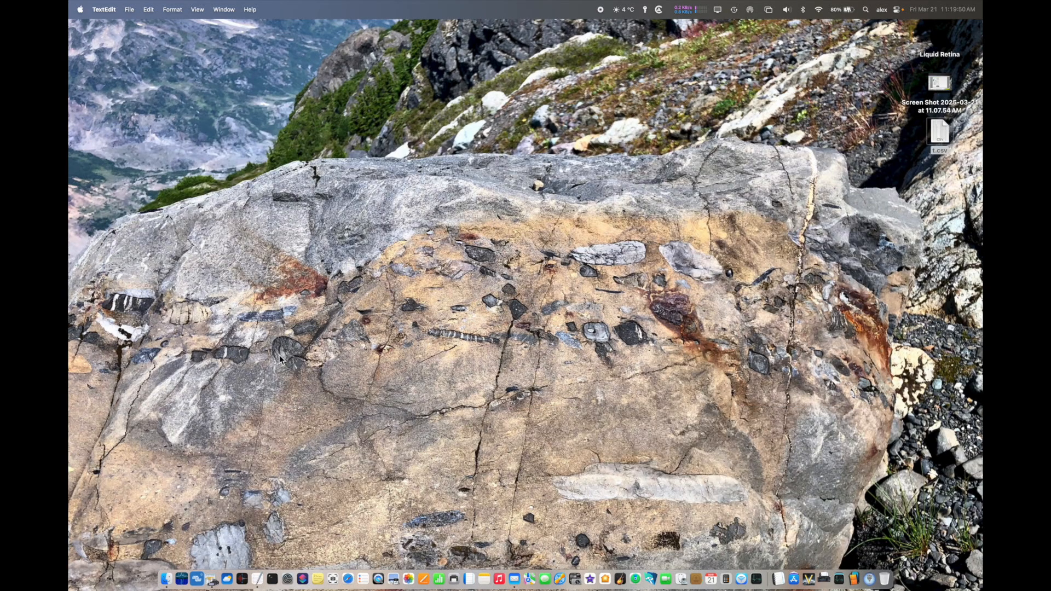
click(258, 578)
click(624, 295)
Step: Reopen t.csv from the desktop and enlarge its window to show many more channel lines
double_click(939, 132)
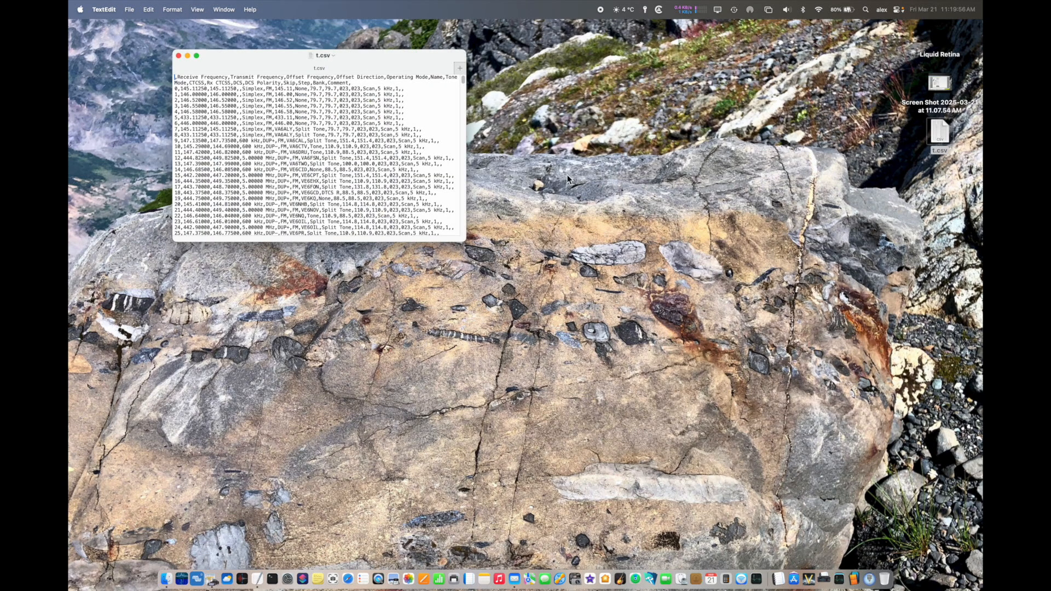
click(460, 239)
click(460, 239)
drag(460, 239, 468, 249)
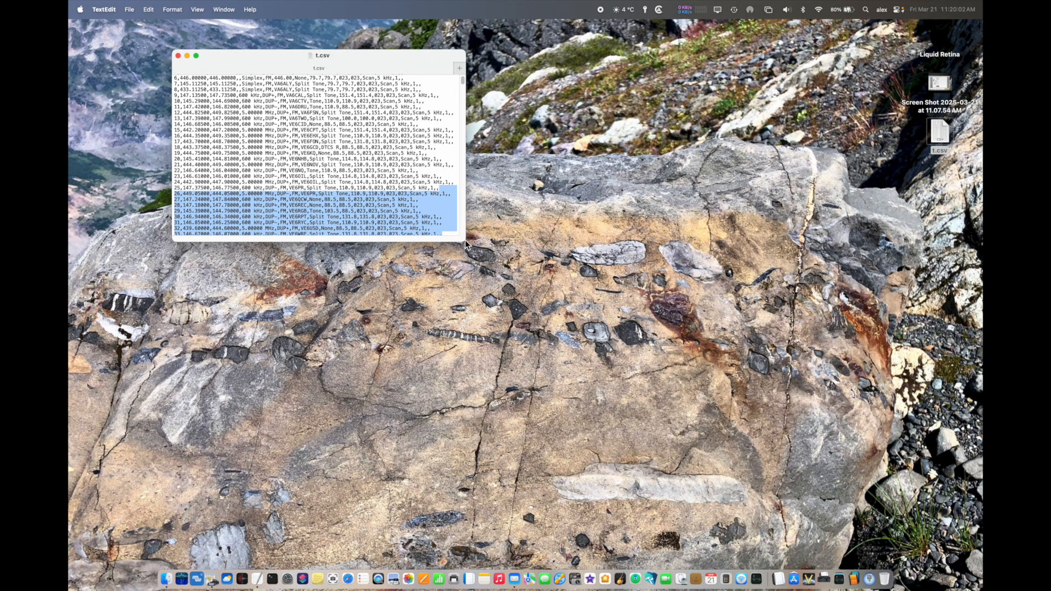
drag(465, 245, 875, 559)
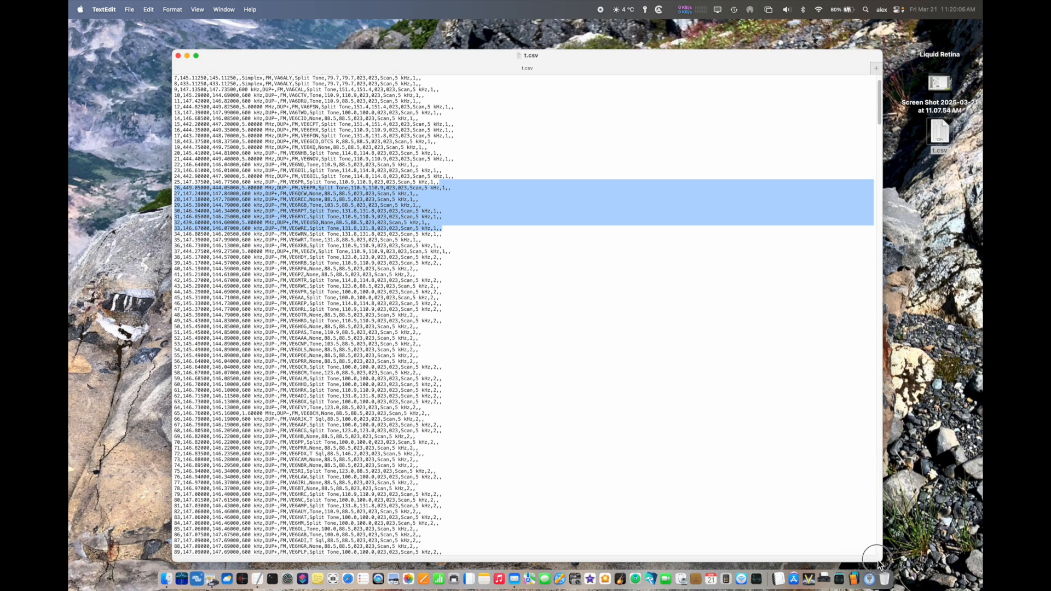
Step: Insert the missing column heading Location before the first comma of the header line in t.csv
click(619, 344)
scroll(620, 344, up, 3)
scroll(621, 344, up, 2)
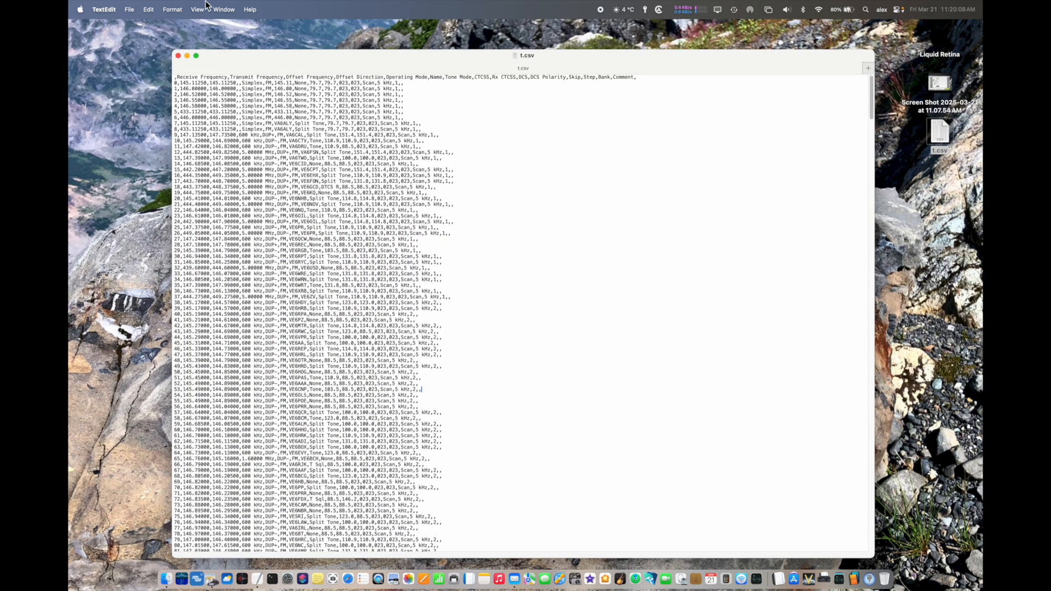
click(174, 80)
text(Location)
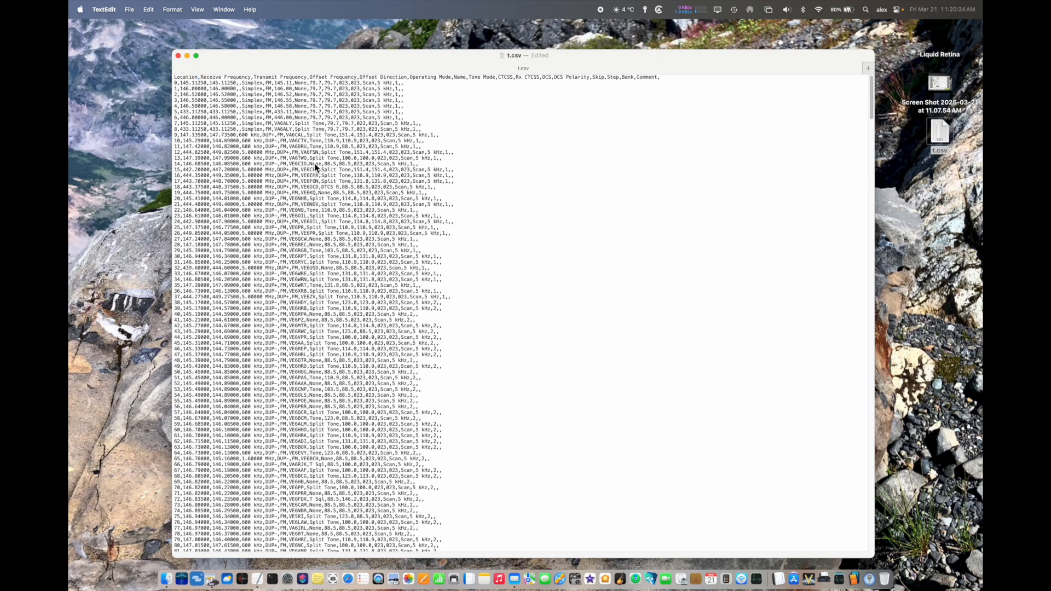
Step: Examine the exported channel lines in t.csv through to the empty entries at the end and return to the header
scroll(314, 164, down, 10)
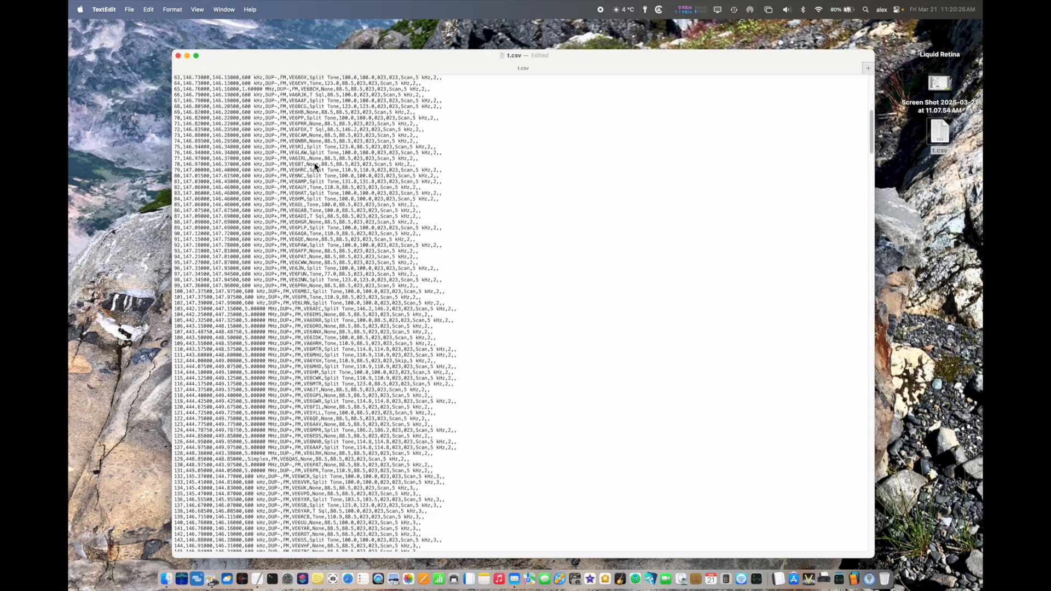
scroll(315, 163, down, 11)
scroll(314, 166, down, 16)
scroll(315, 166, down, 15)
scroll(315, 166, down, 20)
scroll(314, 166, down, 20)
scroll(314, 166, down, 18)
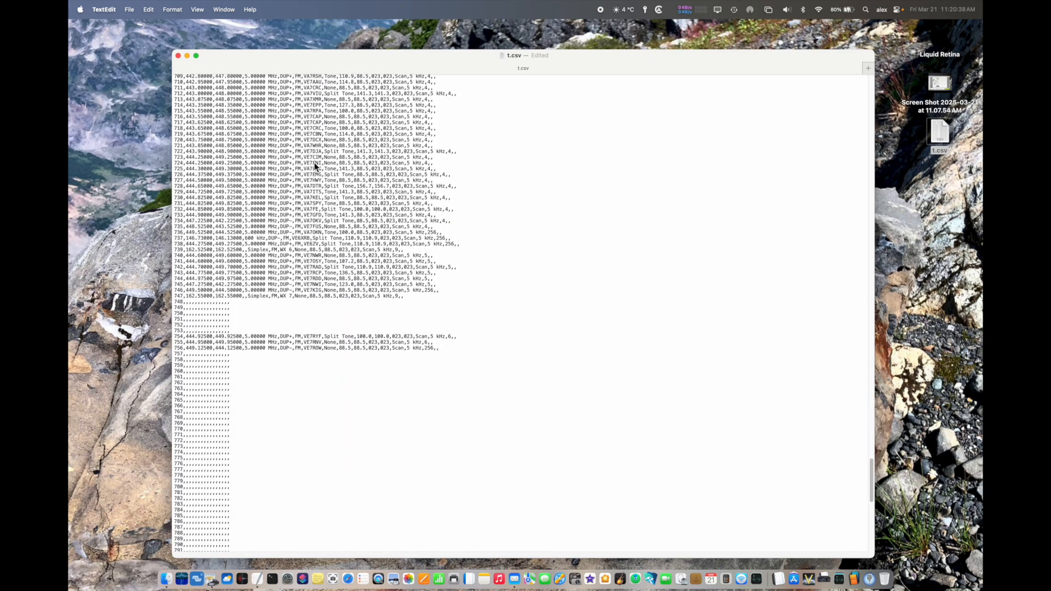
scroll(314, 167, down, 1)
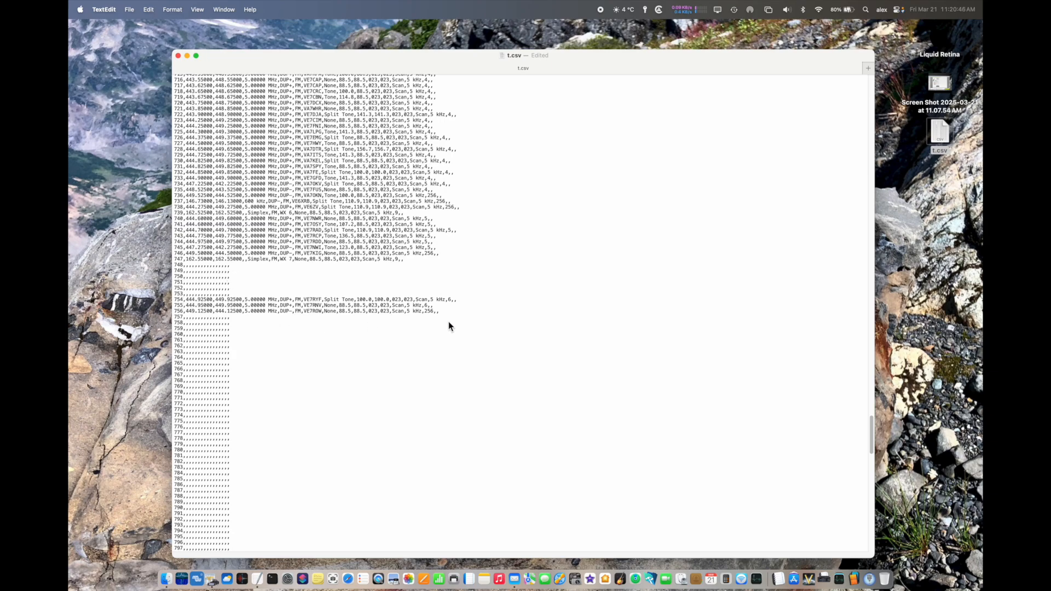
scroll(282, 363, down, 10)
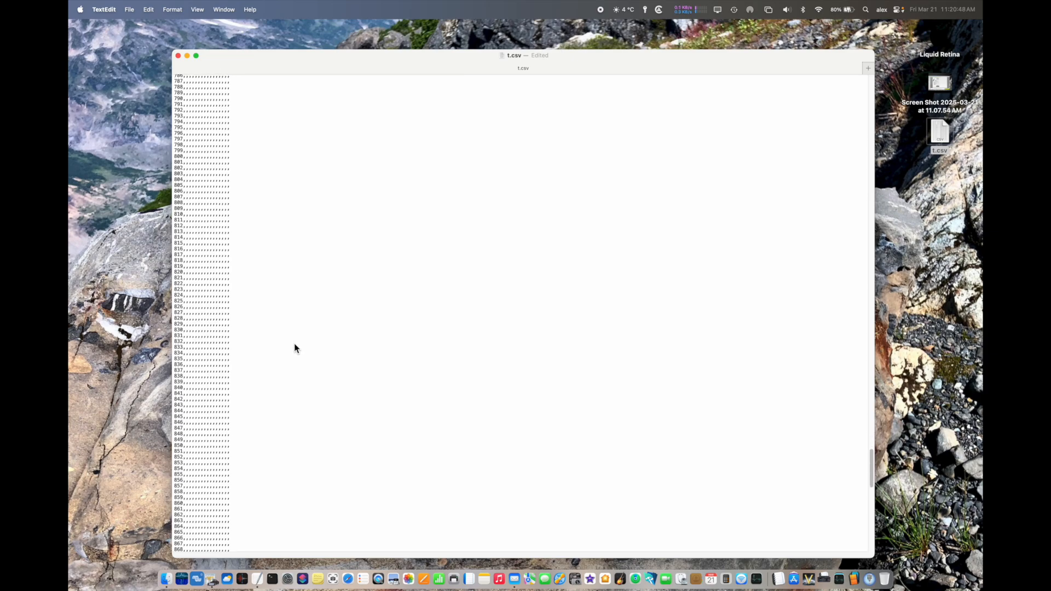
scroll(295, 348, down, 10)
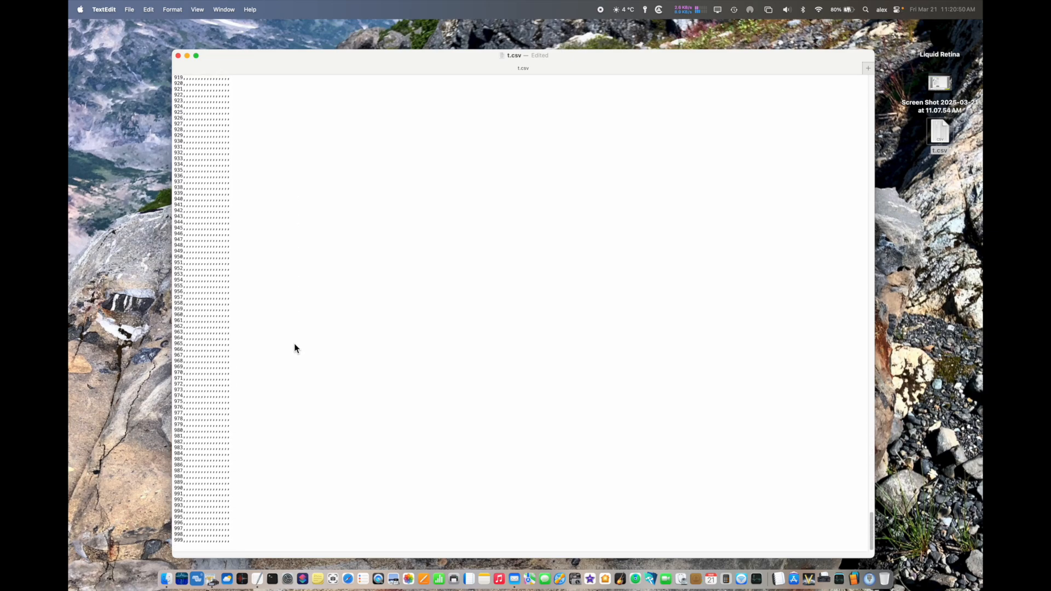
scroll(295, 343, up, 20)
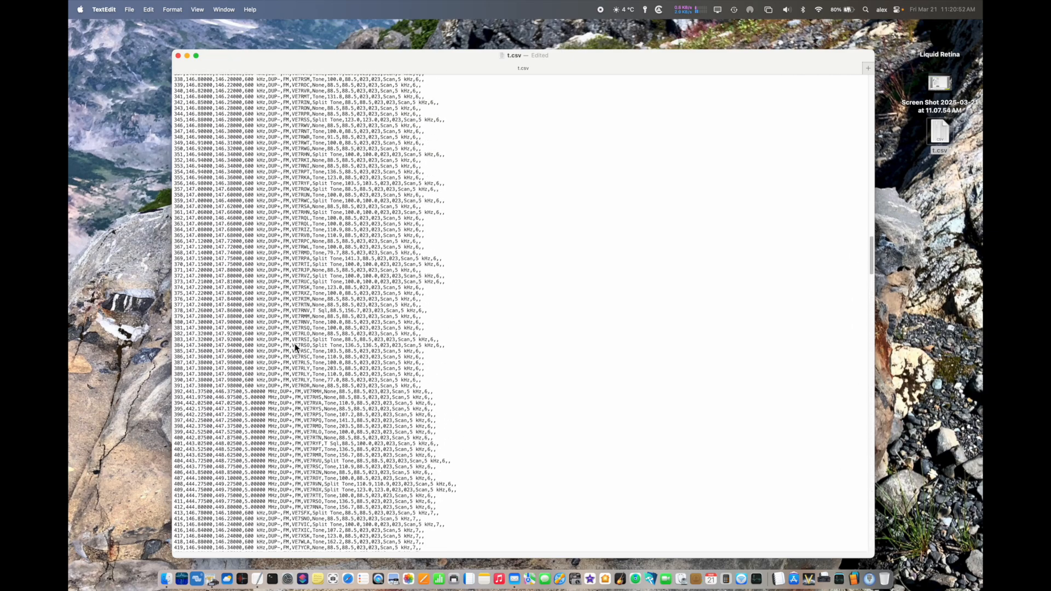
scroll(295, 343, up, 20)
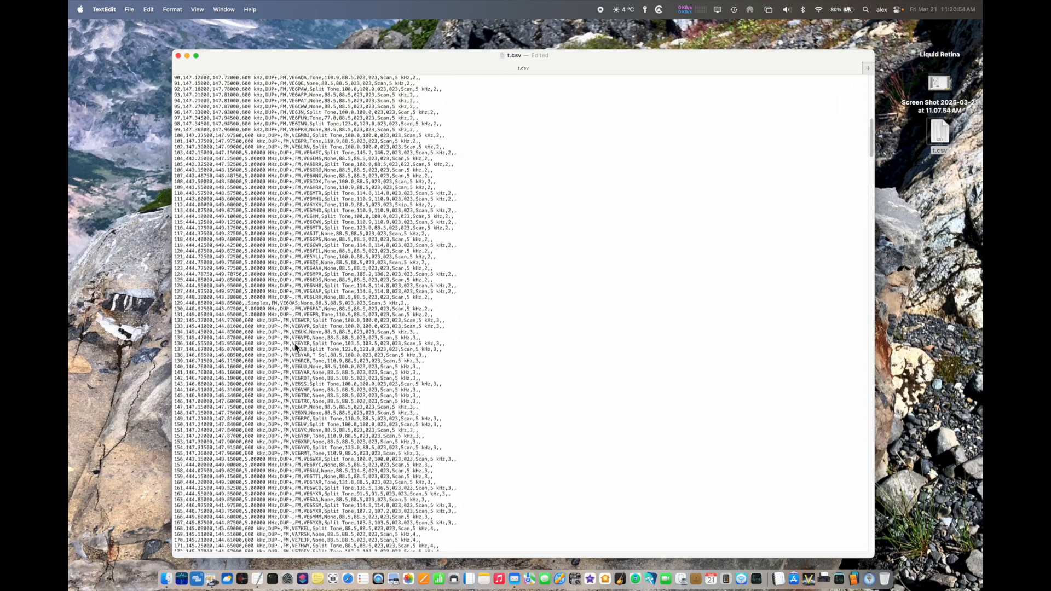
scroll(294, 343, up, 4)
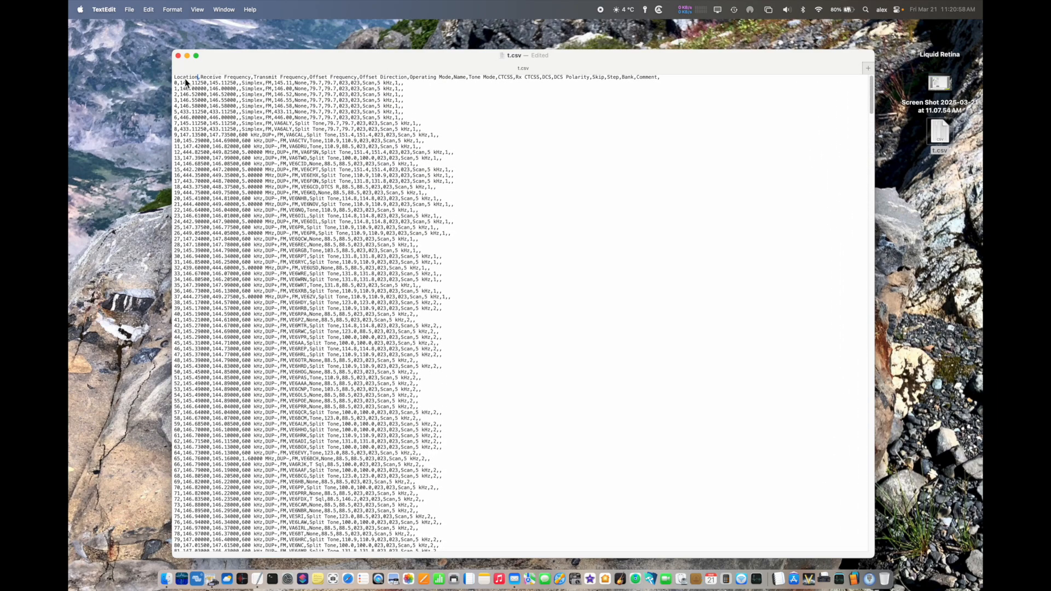
Step: Close t.csv, switch to IC-2730 Programmer and look over the memory channels
click(266, 64)
click(178, 56)
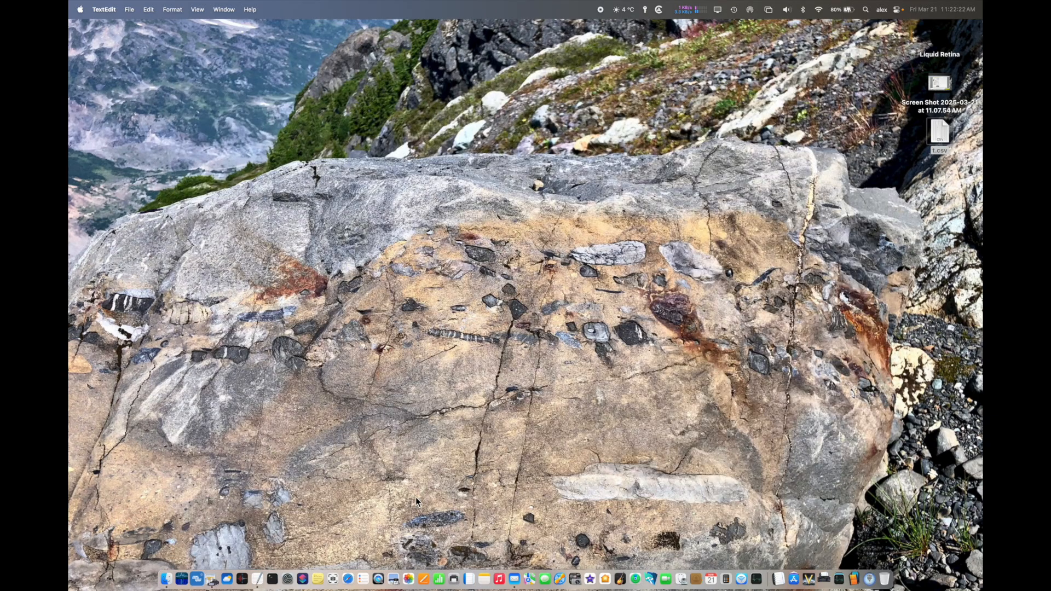
click(211, 582)
scroll(336, 404, down, 10)
scroll(337, 403, down, 15)
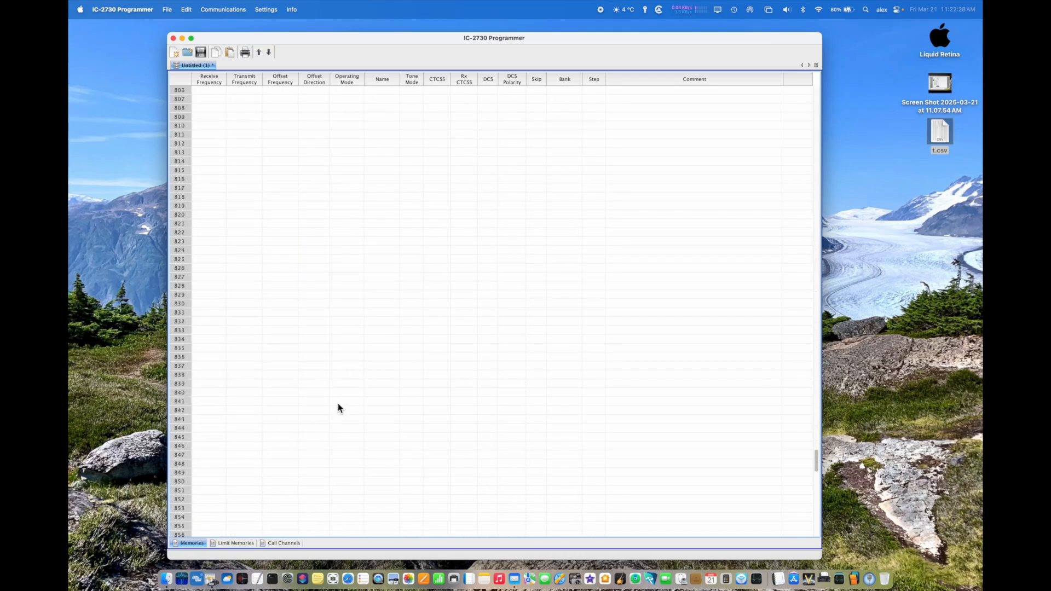
scroll(337, 403, up, 20)
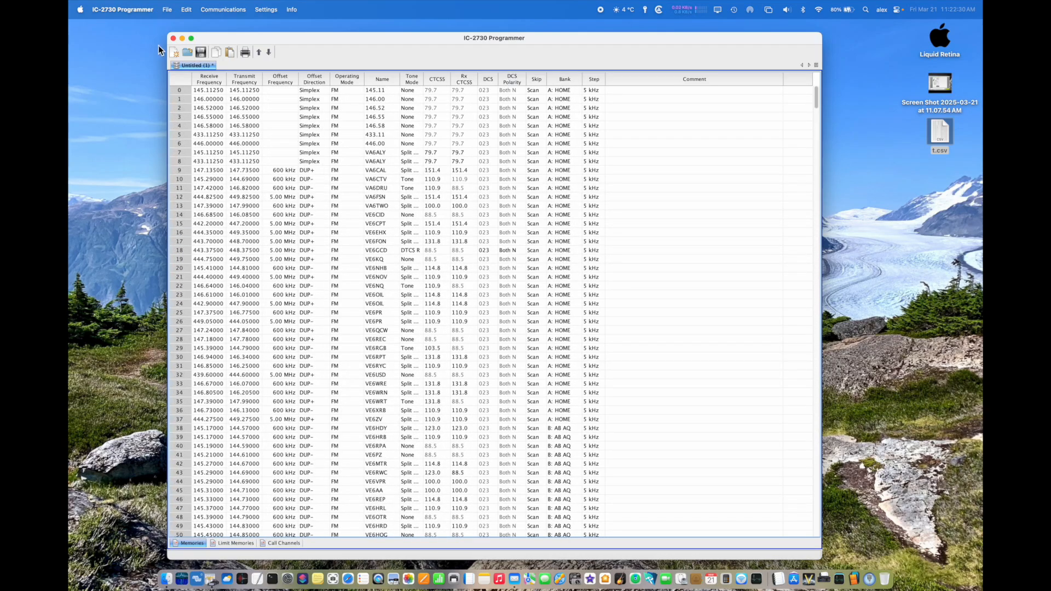
Step: Close the untitled memory file without saving it
right_click(188, 67)
click(196, 72)
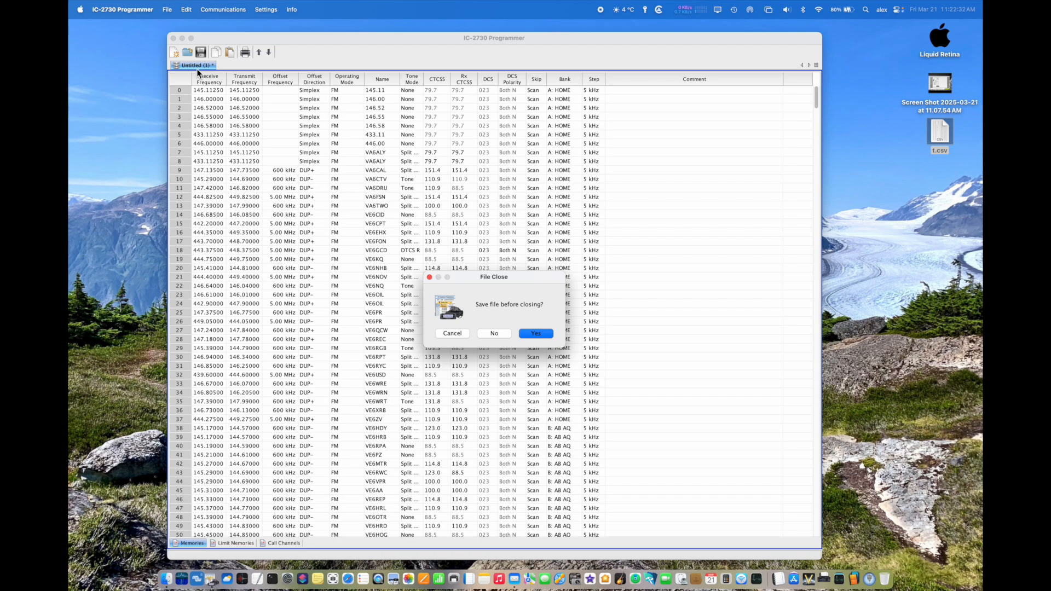
click(494, 333)
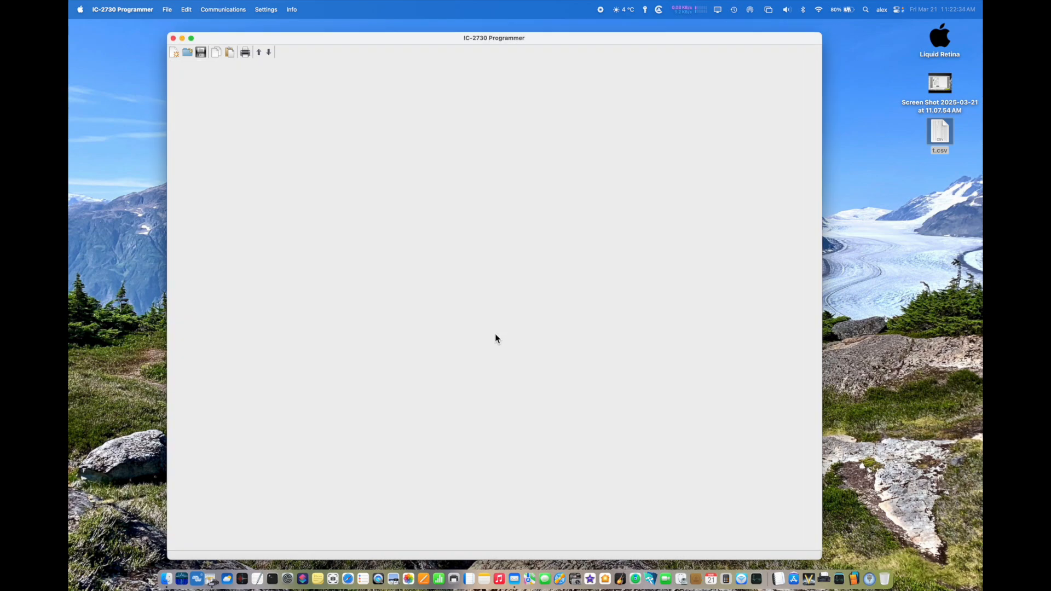
Step: Create a new memory file to import data into
click(169, 9)
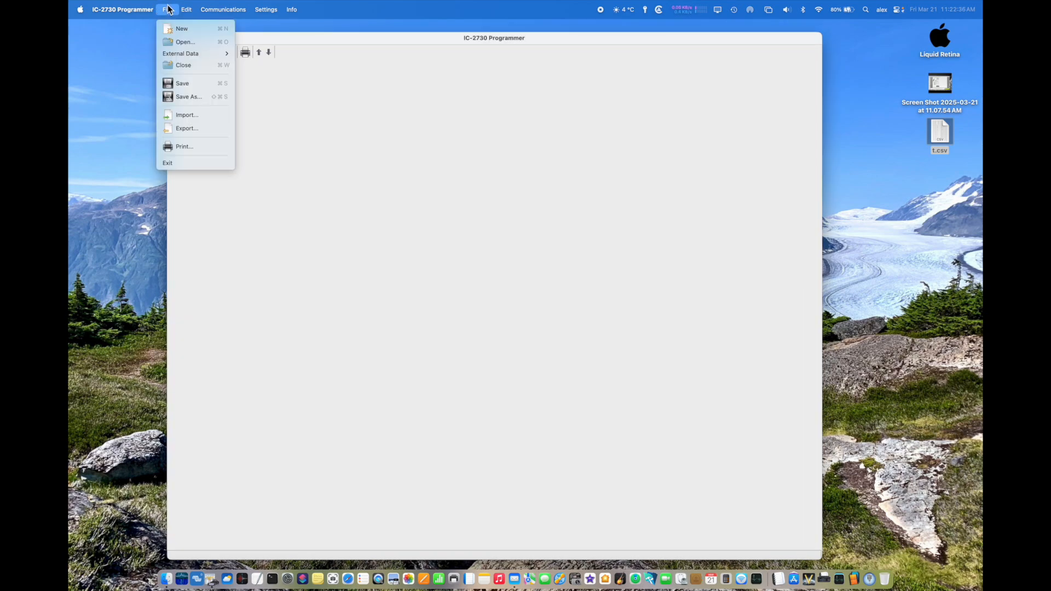
click(173, 114)
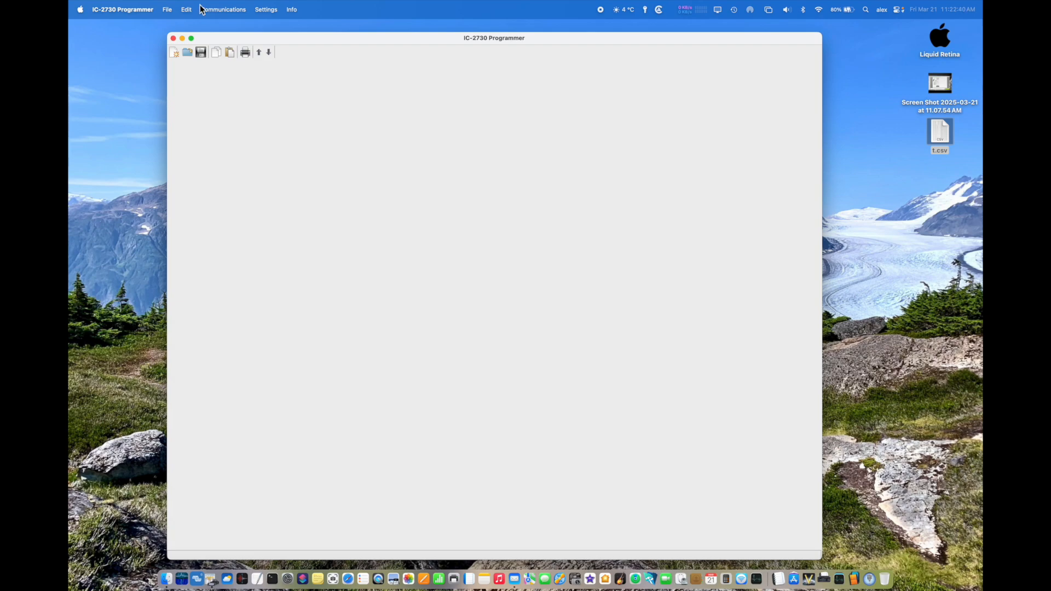
click(168, 9)
click(171, 28)
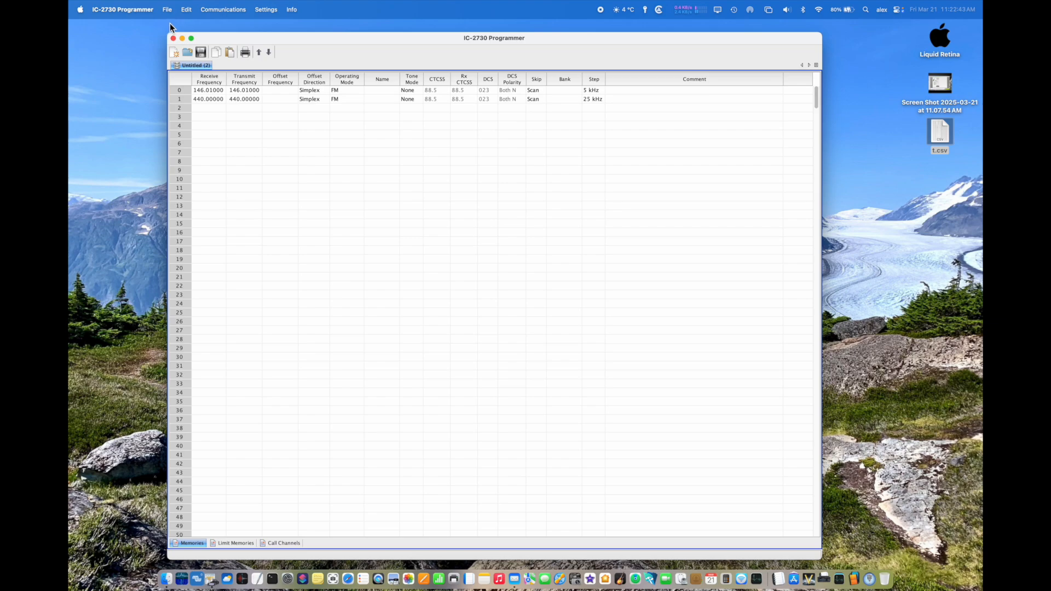
Step: Import the CSV file RTSystem 2730 Bank A.csv from the Files RTSystem folder into the new memory file
click(167, 9)
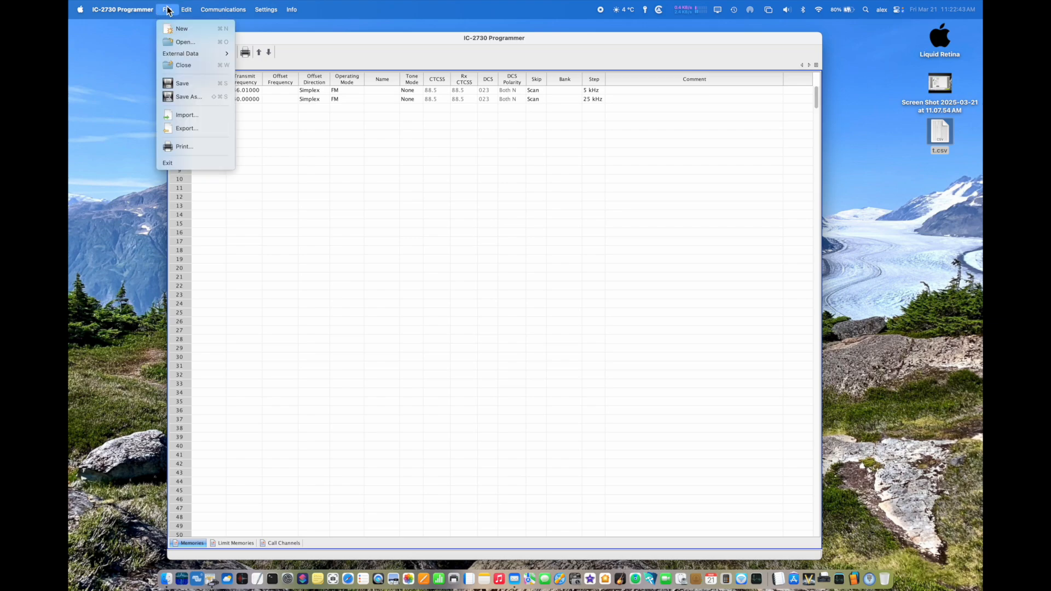
click(174, 116)
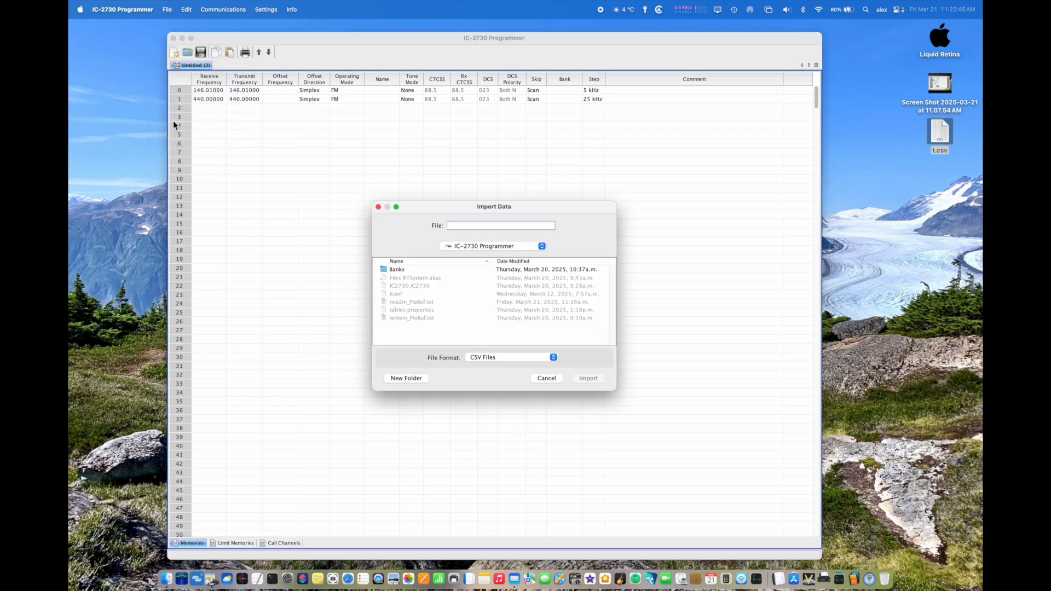
double_click(395, 271)
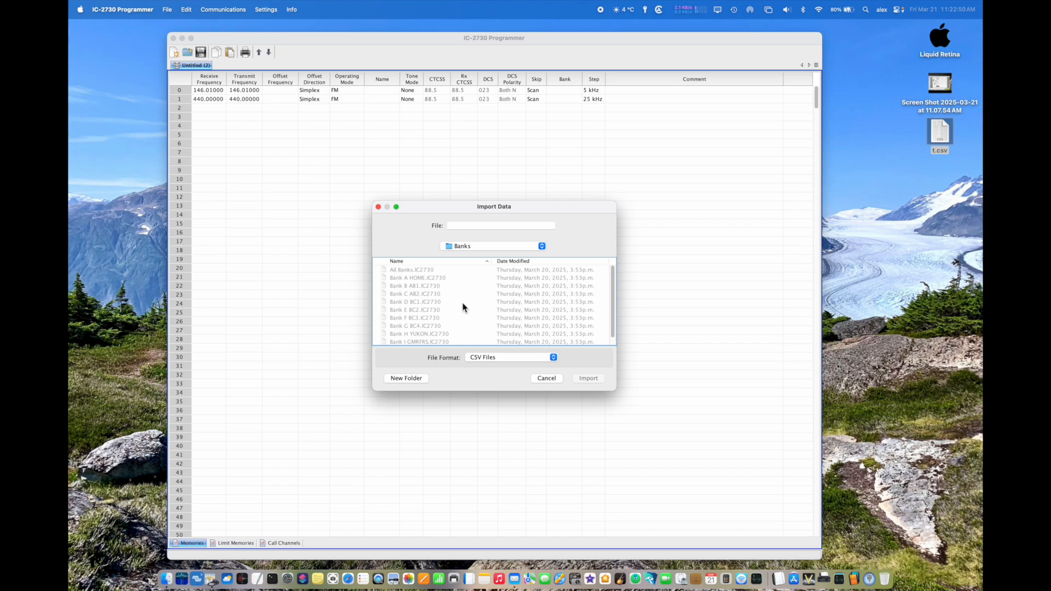
scroll(463, 307, down, 1)
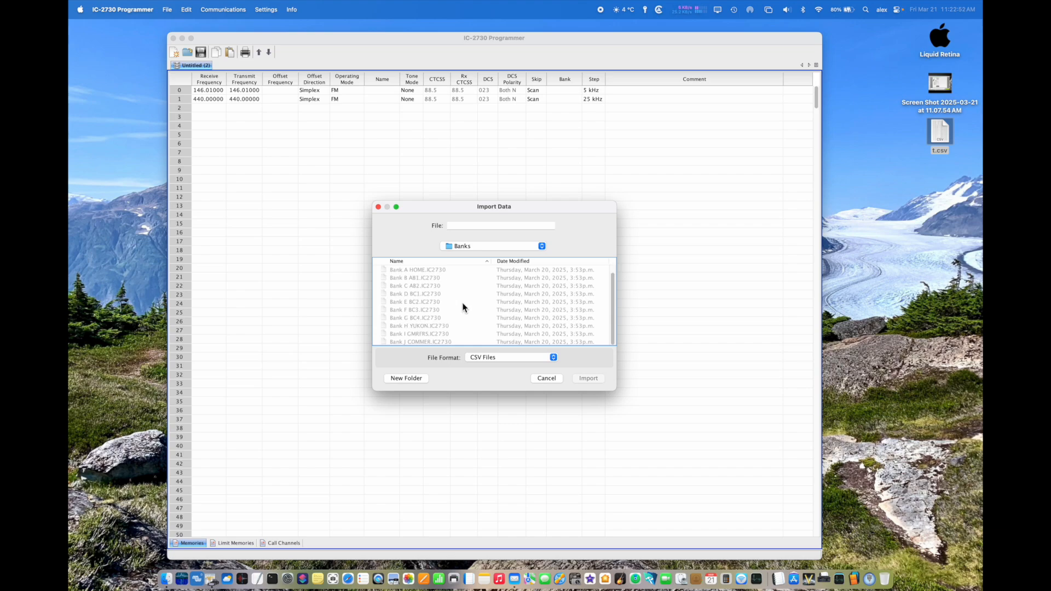
click(476, 250)
click(472, 254)
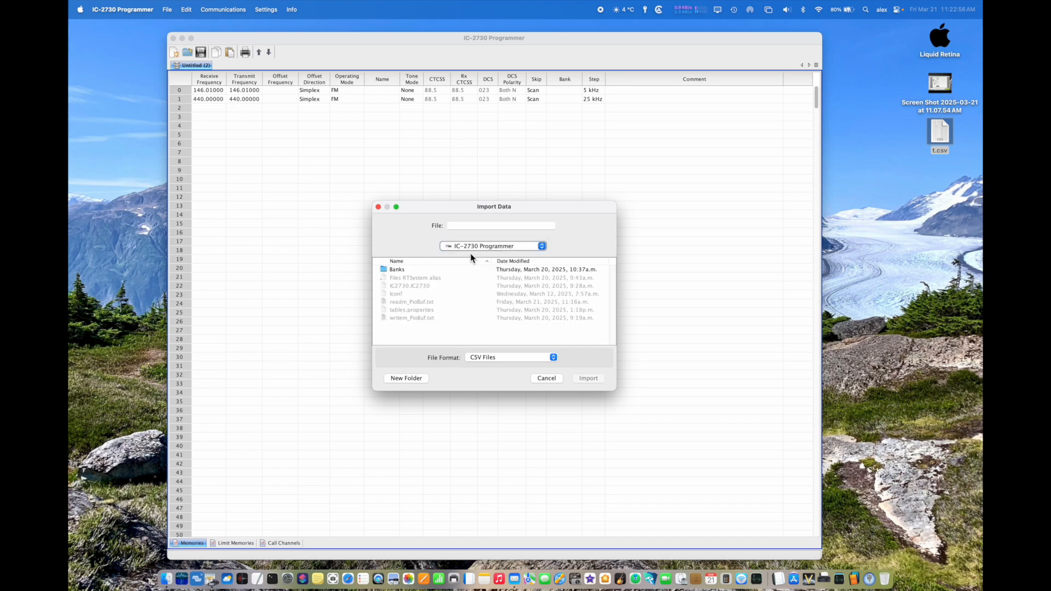
click(386, 281)
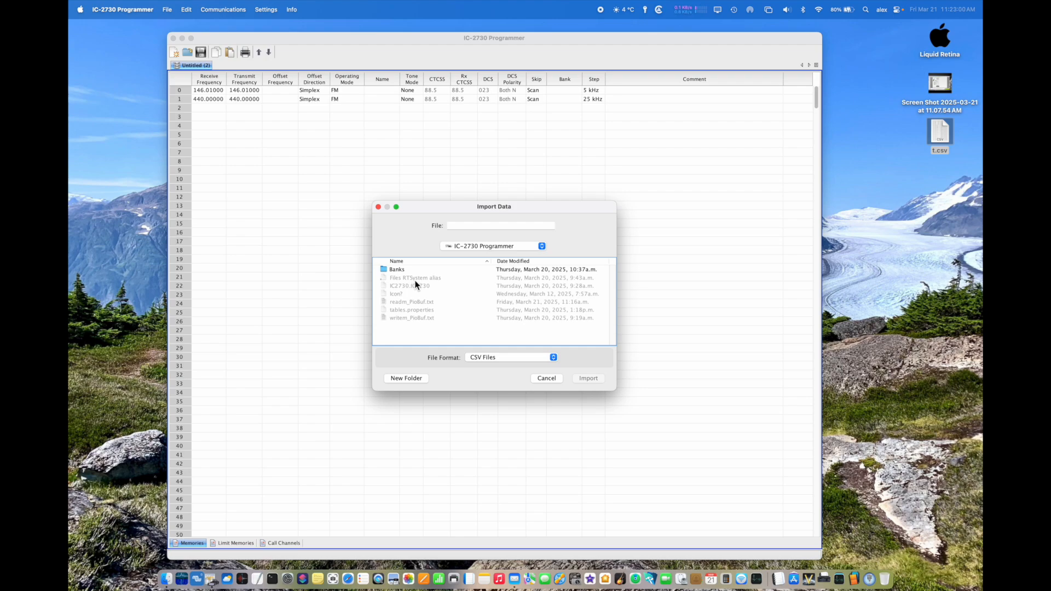
double_click(385, 281)
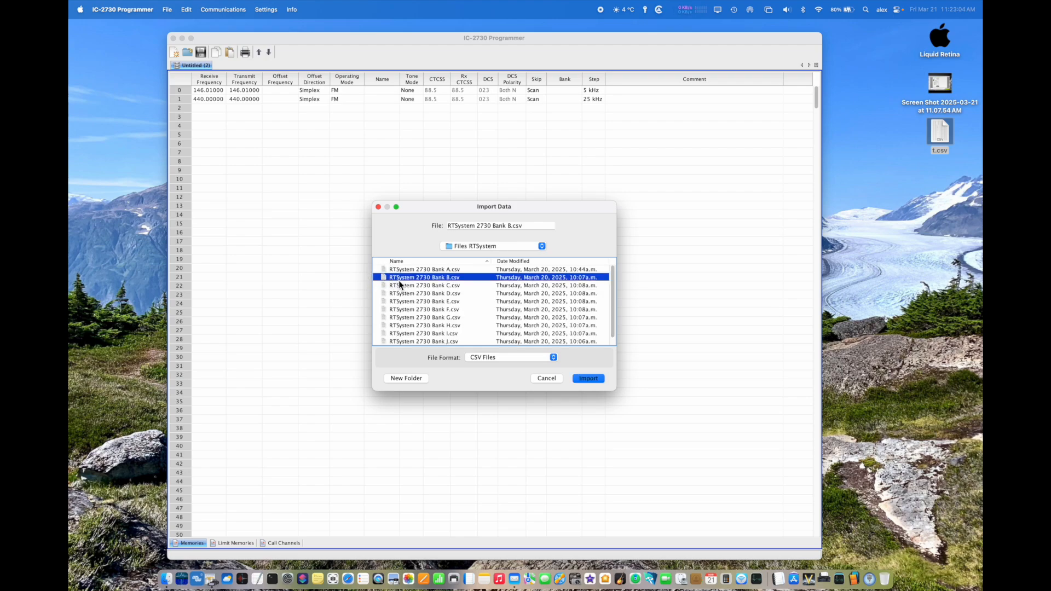
click(433, 270)
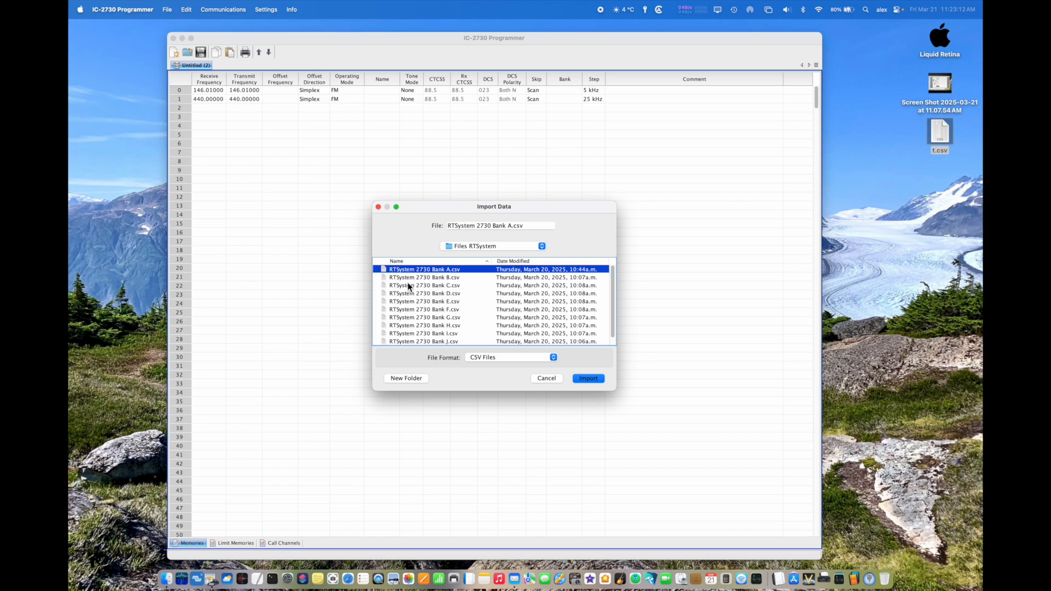
click(585, 379)
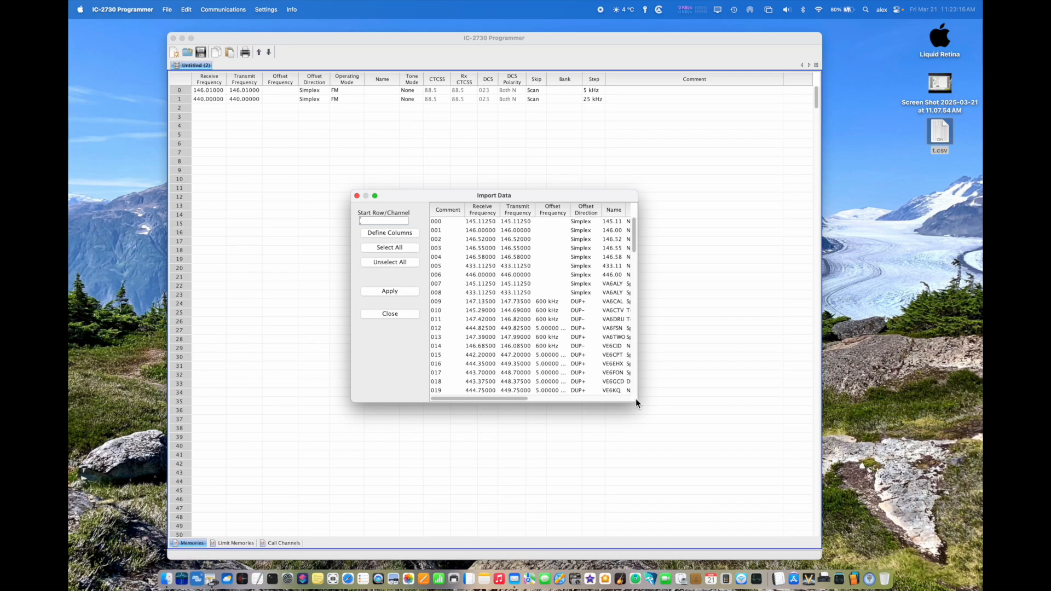
Step: Enlarge and reposition the Import Data window, and define the first column, headed Comment, as Channel Number
drag(637, 405, 910, 519)
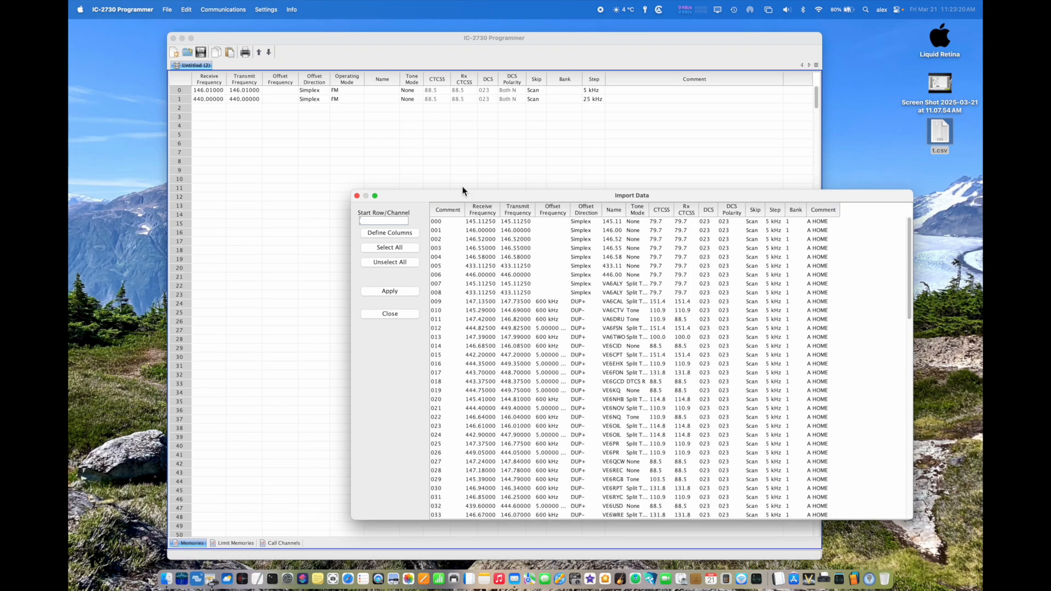
drag(446, 197, 392, 121)
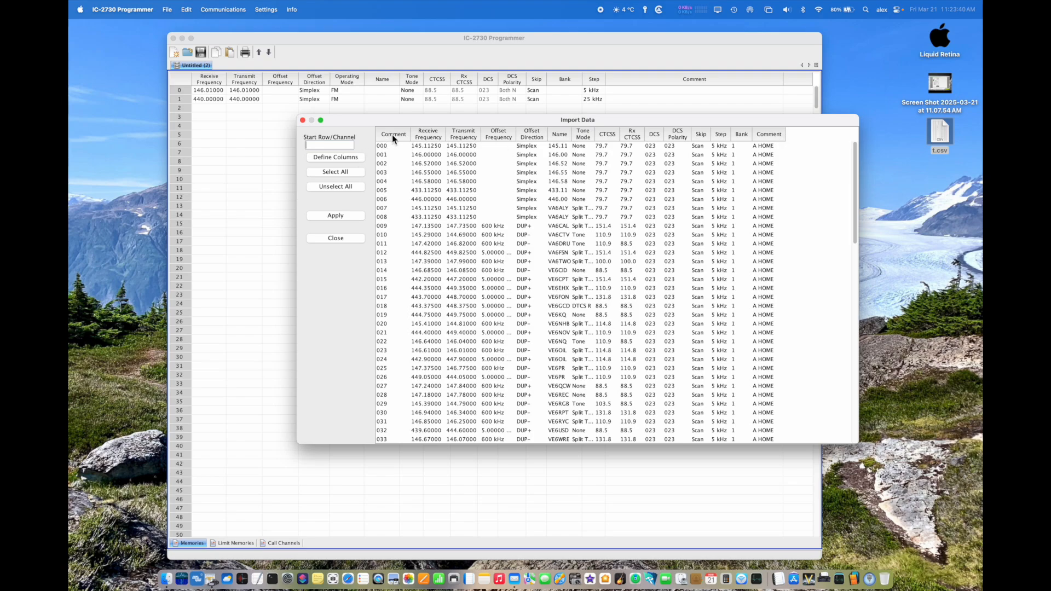
click(338, 159)
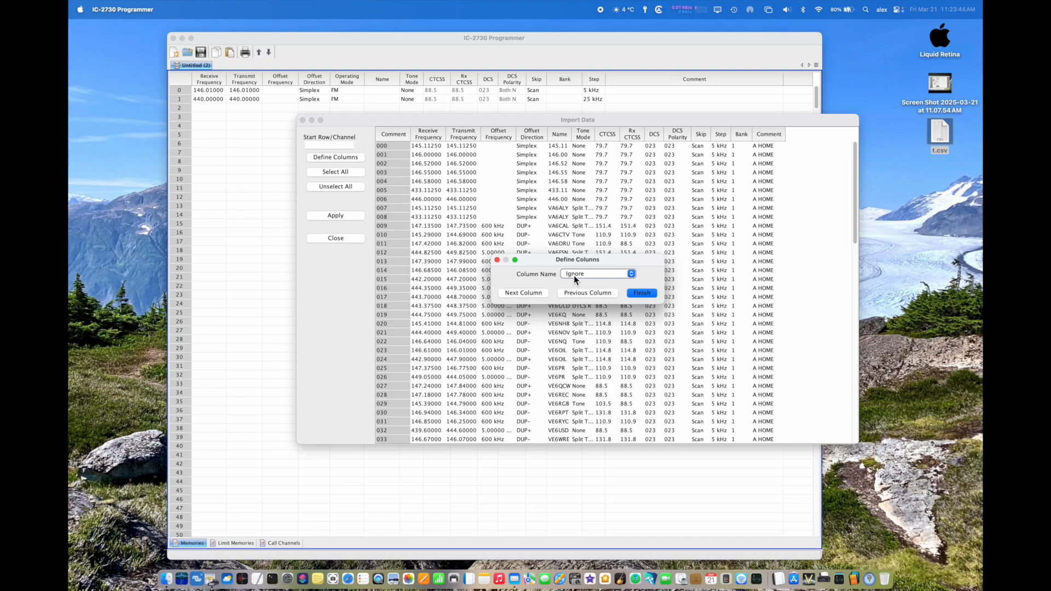
click(576, 294)
click(537, 293)
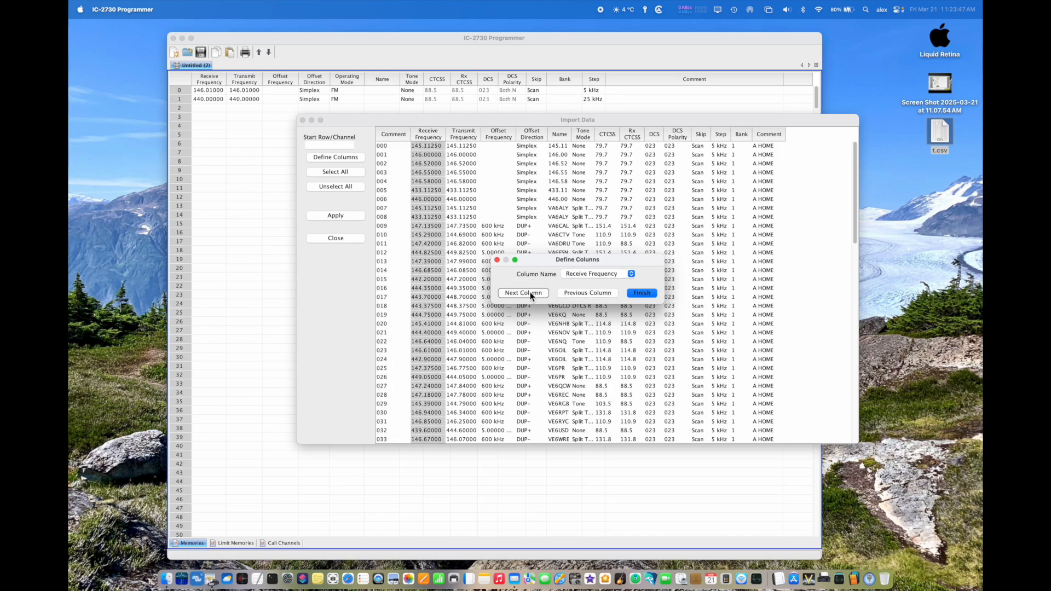
click(577, 294)
click(577, 275)
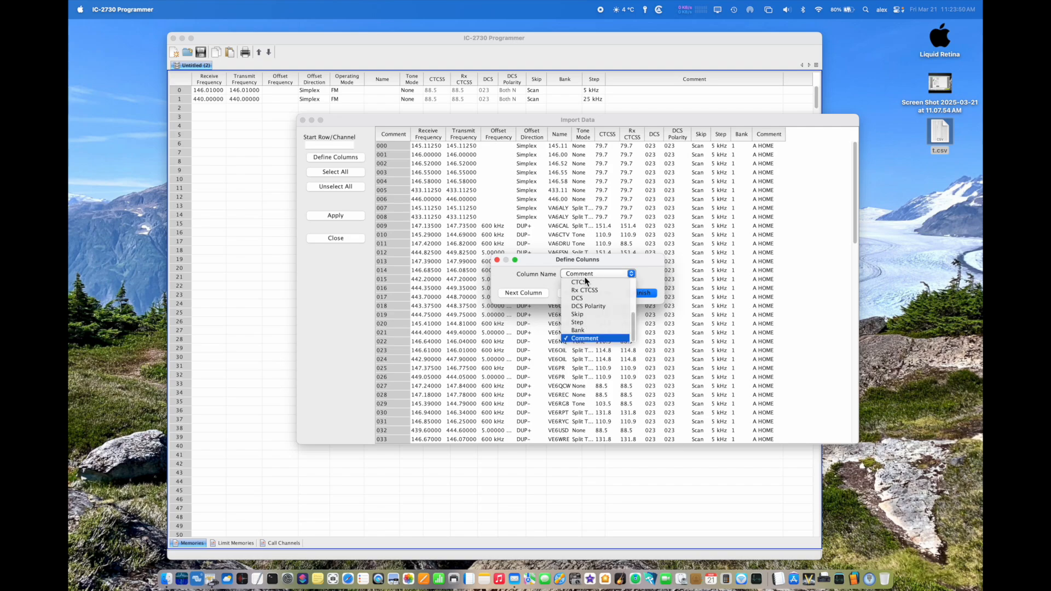
drag(633, 322, 630, 285)
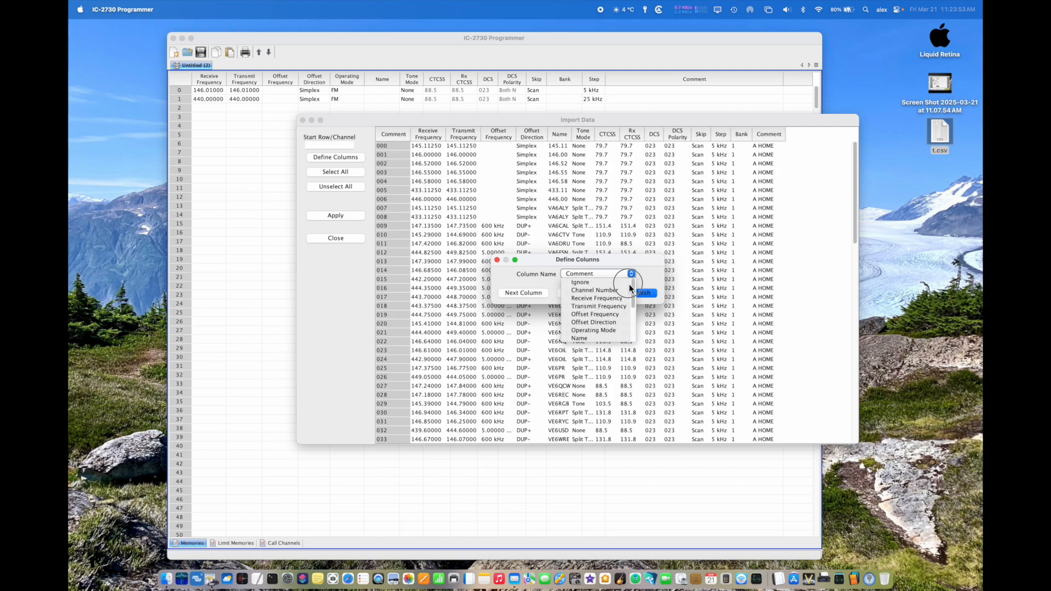
click(580, 291)
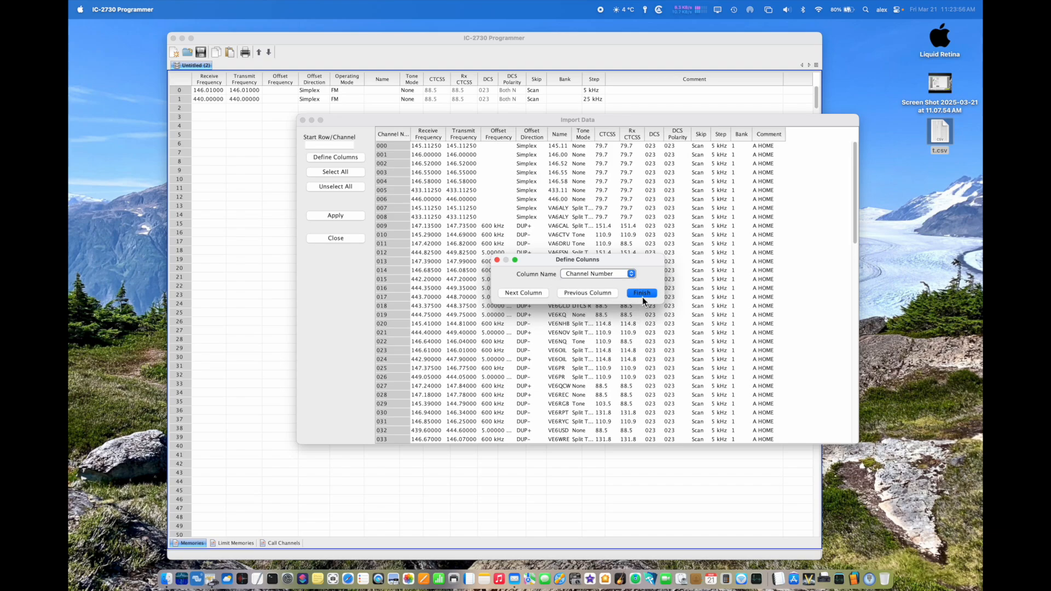
click(642, 295)
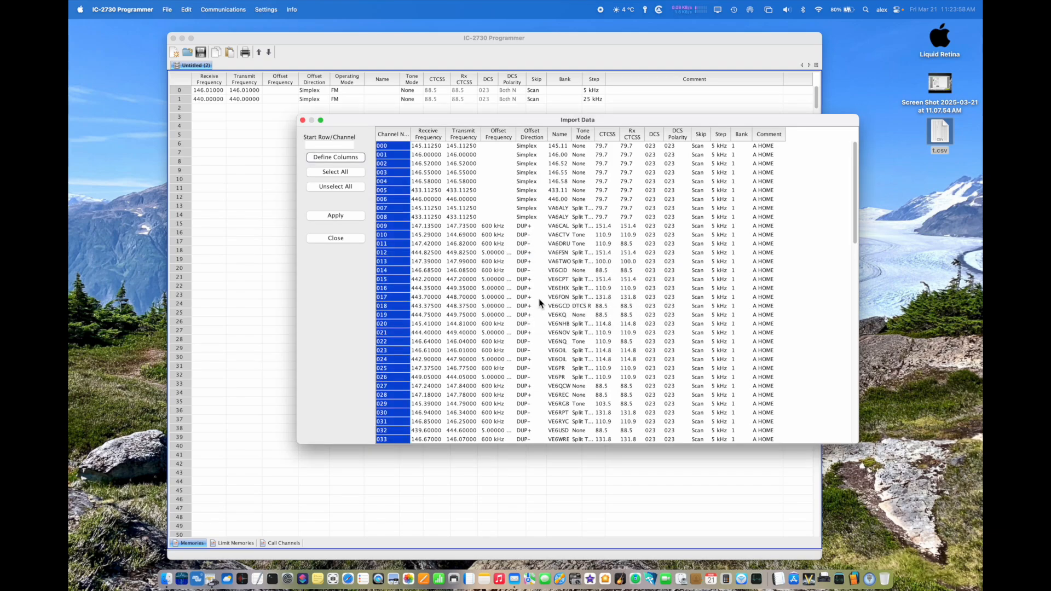
Step: Select all rows of the import data, apply them to the memory file and close the Import Data window
click(347, 173)
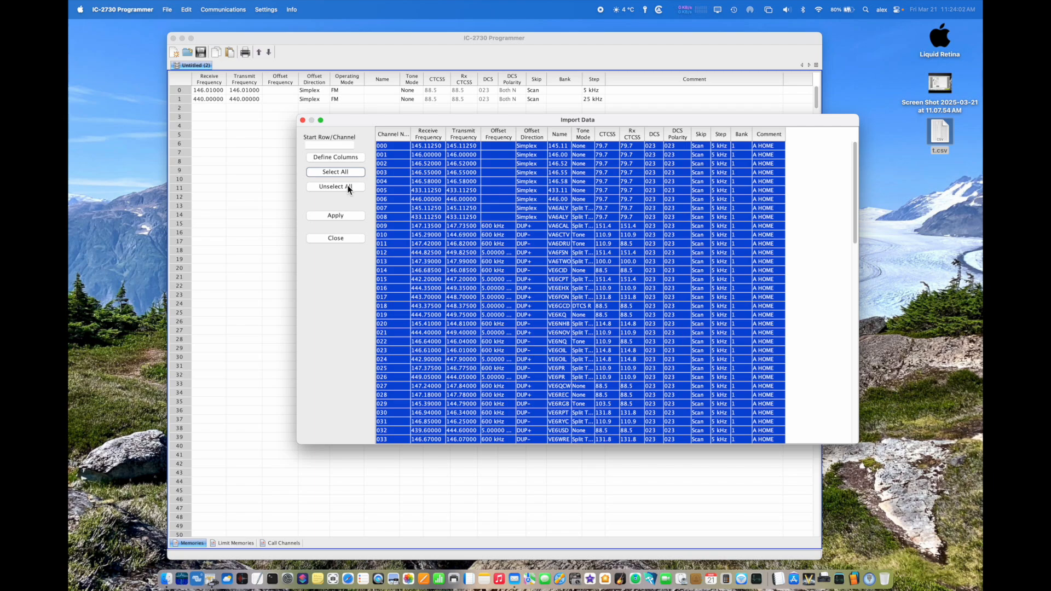
click(334, 217)
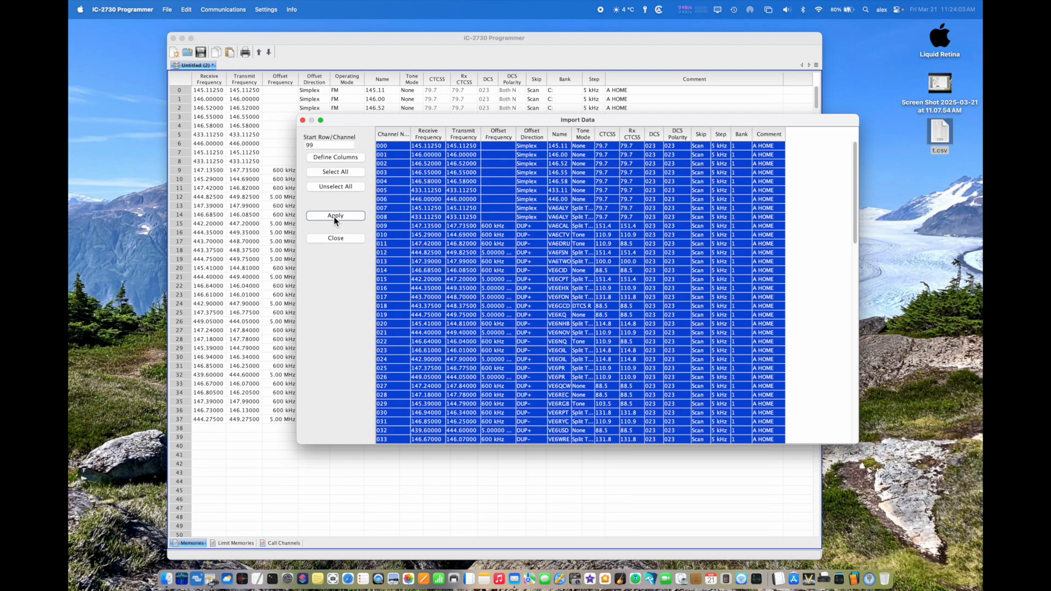
click(303, 120)
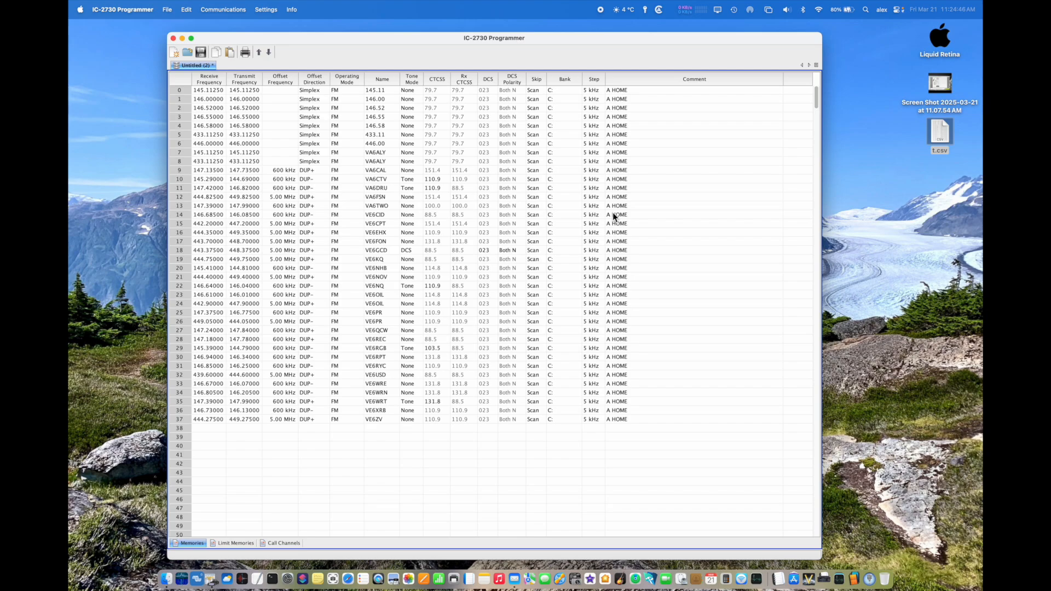
Step: Set the bank of memory channel 0 to A
click(561, 92)
drag(580, 103, 578, 89)
click(566, 105)
click(706, 153)
Step: Name bank A HOME, bank B AB 1 and bank C AB 2 in the bank names and linking settings
click(264, 10)
click(275, 37)
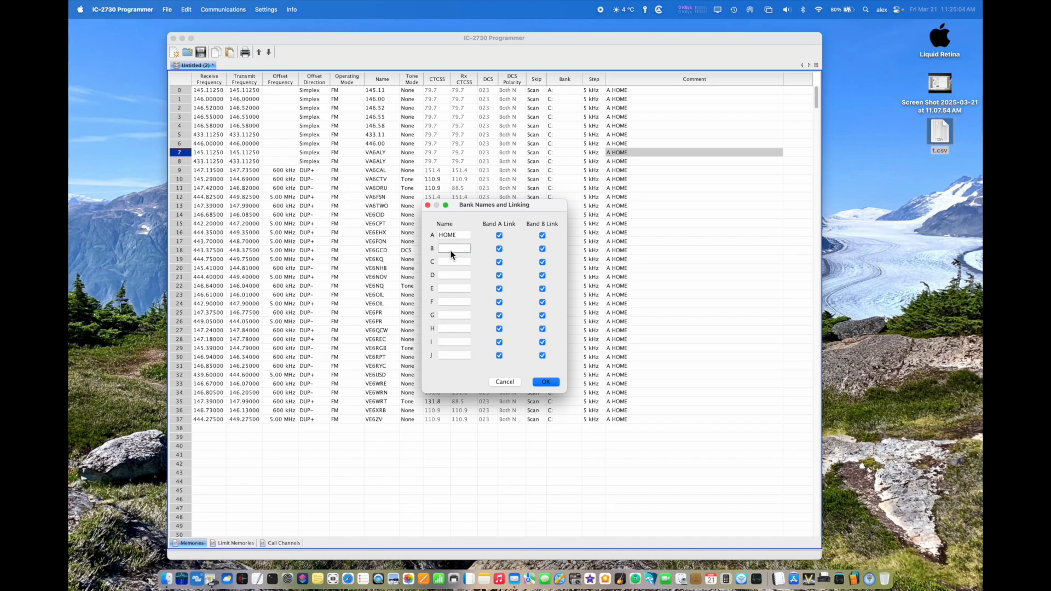
text(AB 1)
click(449, 262)
text(A)
text(B)
click(548, 382)
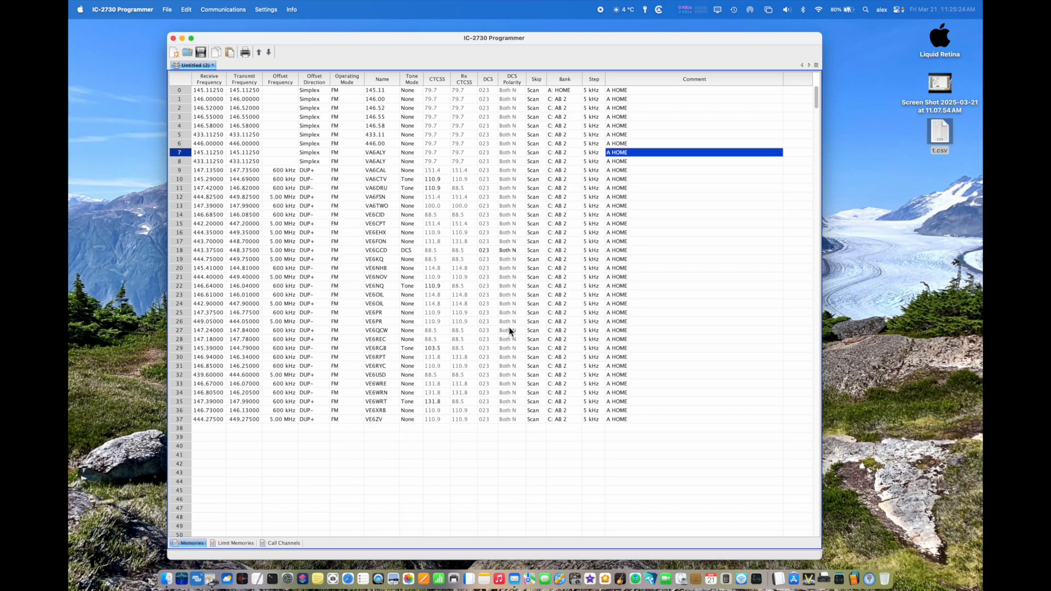
Step: Set the bank of memory channels 1, 2 and 3 to A: HOME
click(564, 101)
click(571, 113)
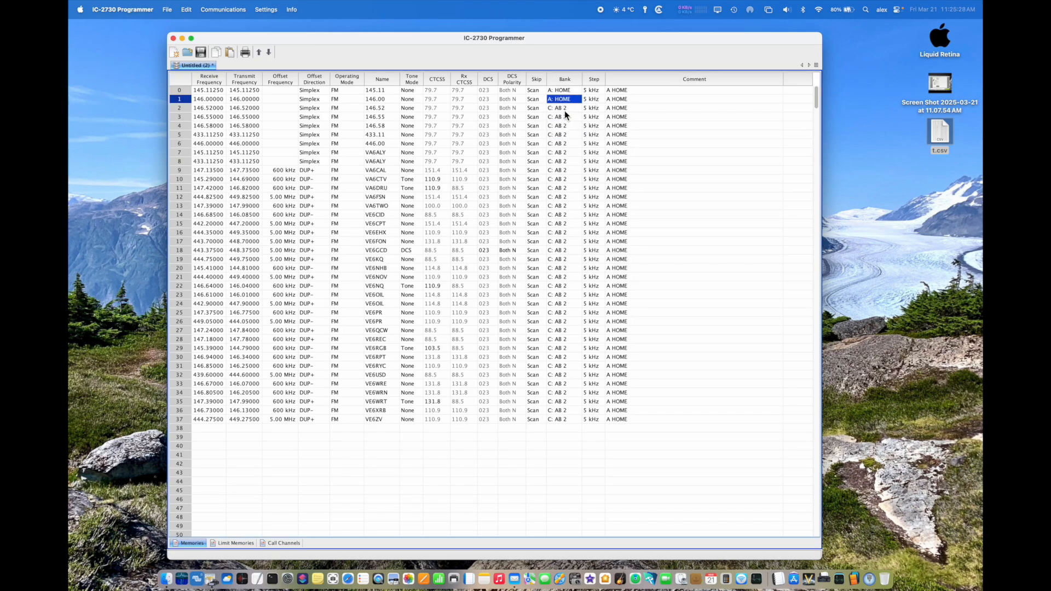
click(564, 110)
click(568, 122)
click(564, 119)
click(564, 128)
click(709, 161)
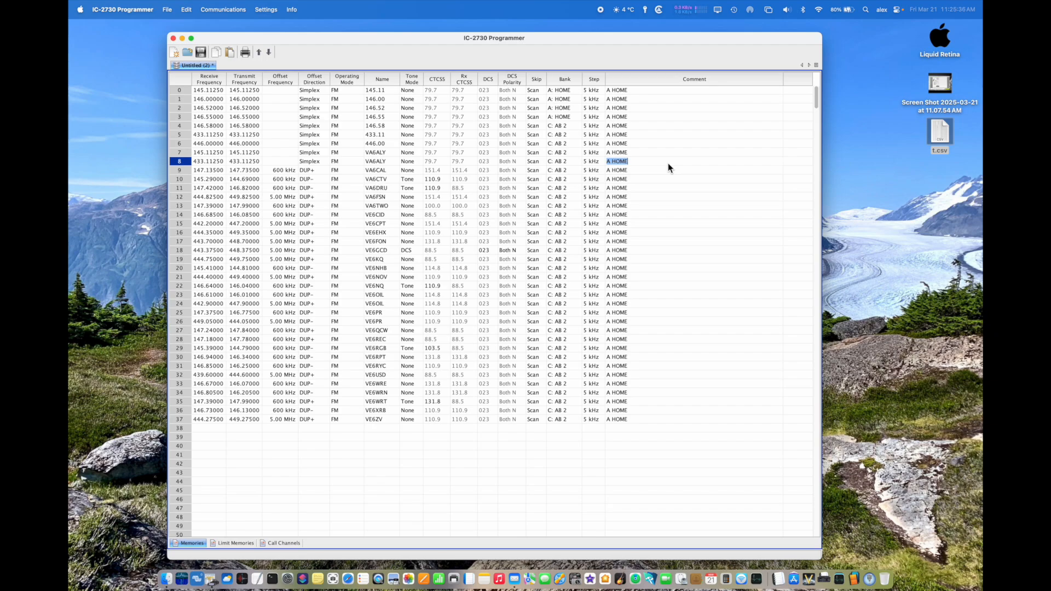
Step: Close the untitled memory file containing the imported channels without saving it
click(164, 10)
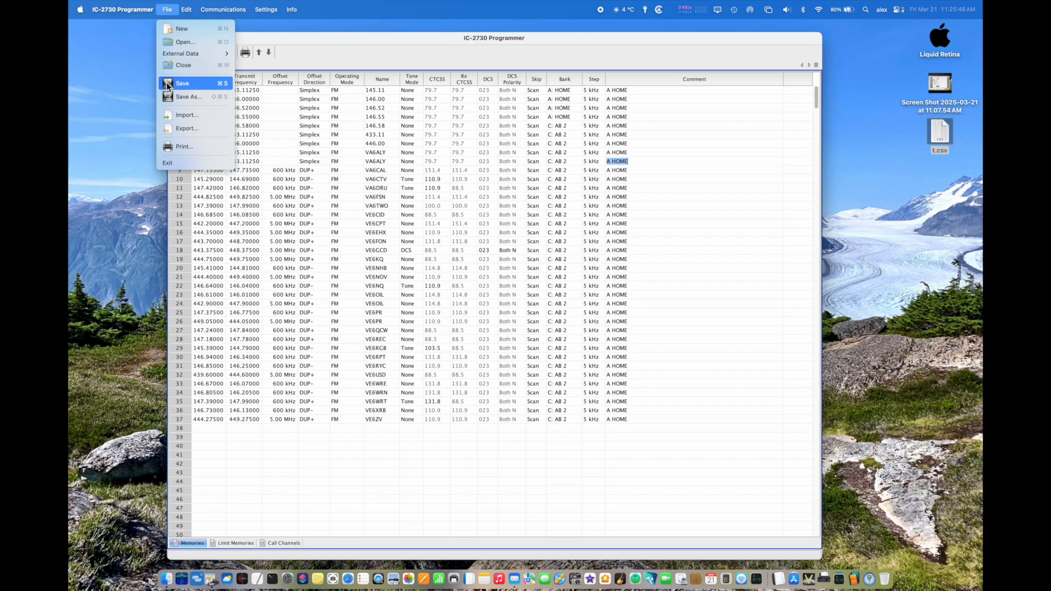
click(727, 147)
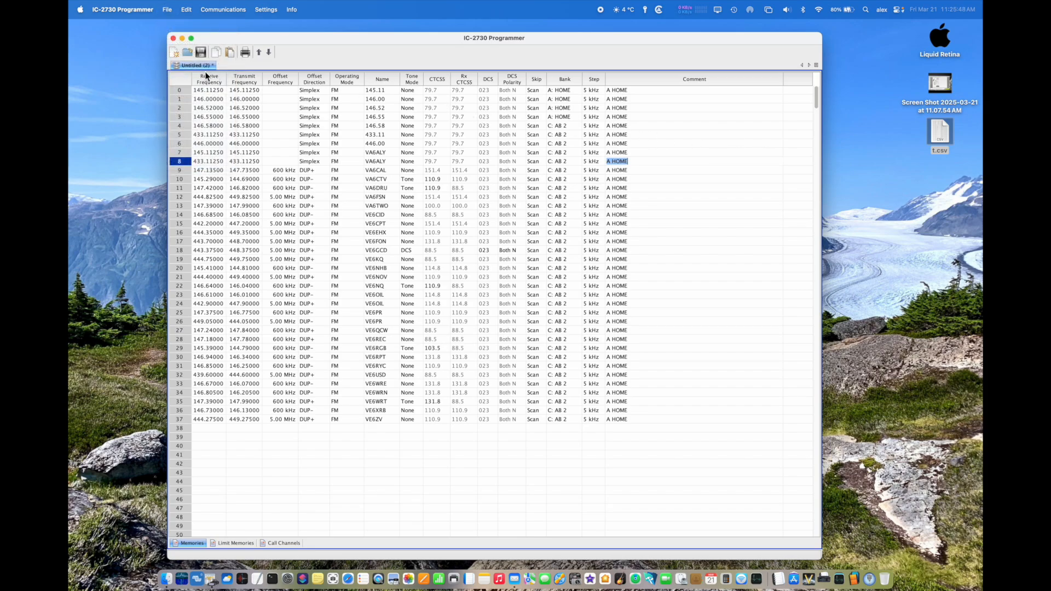
click(192, 67)
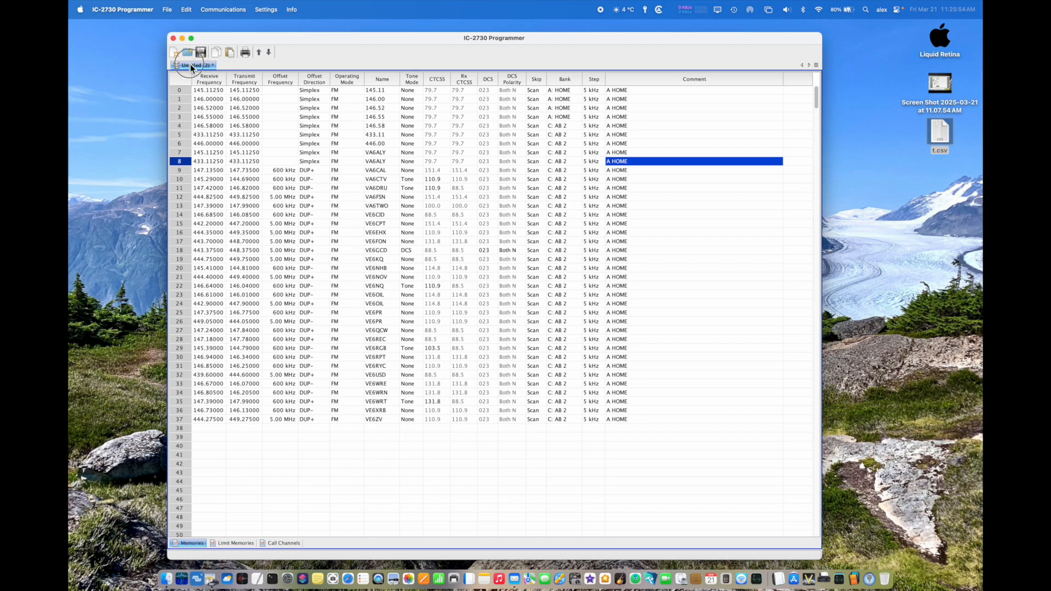
right_click(188, 63)
click(205, 69)
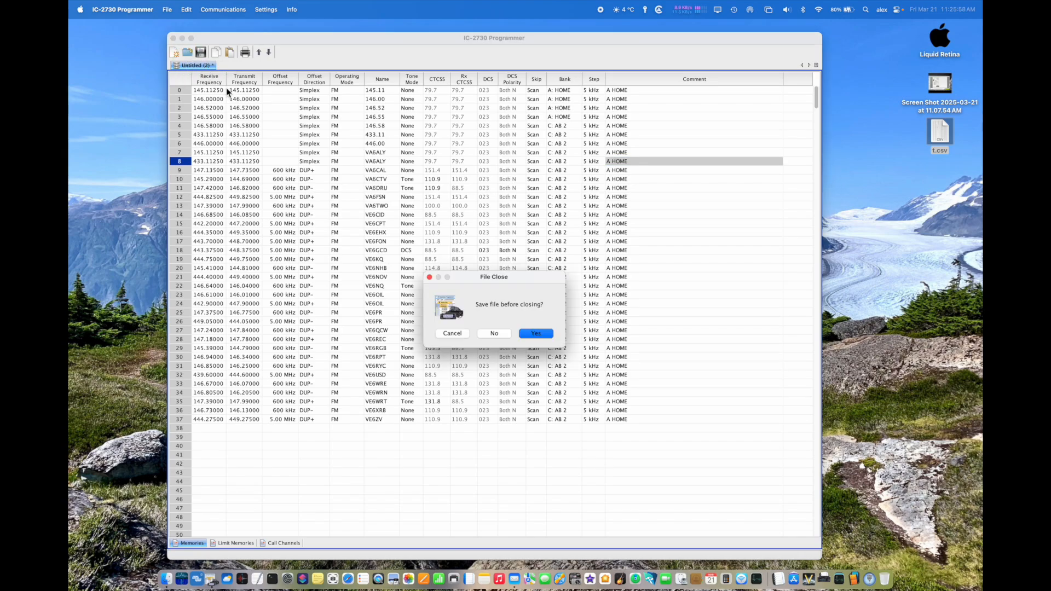
click(494, 334)
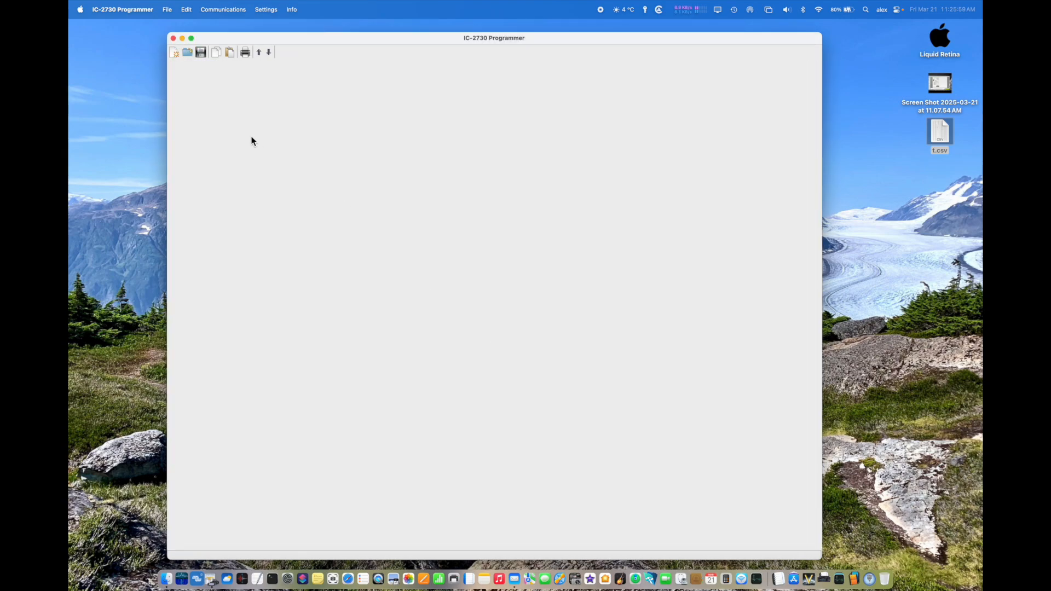
Step: Open the radio data file Bank A HOME.IC2730 from the Banks folder
click(167, 11)
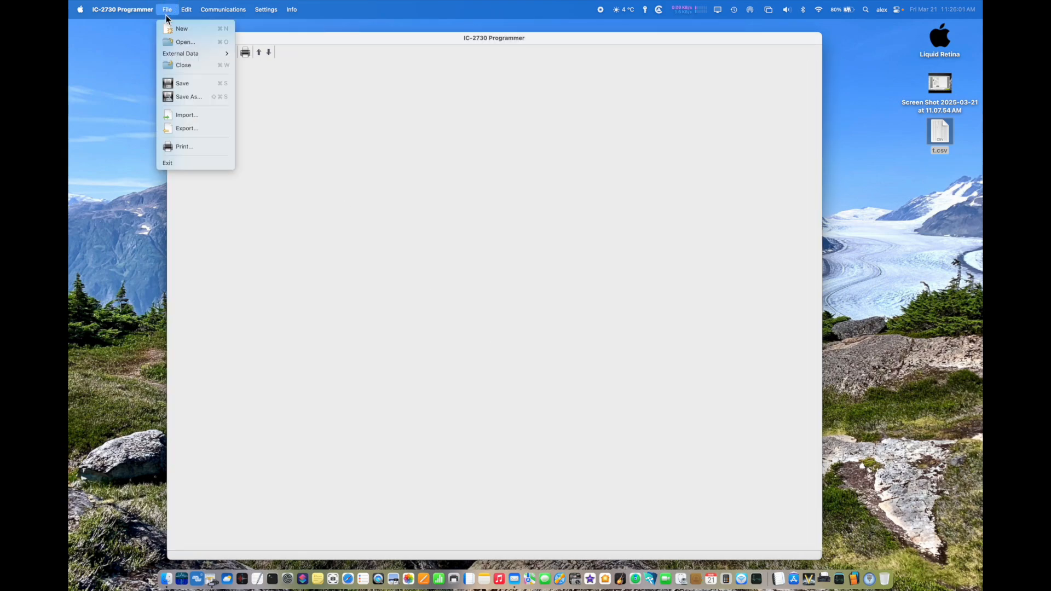
click(175, 41)
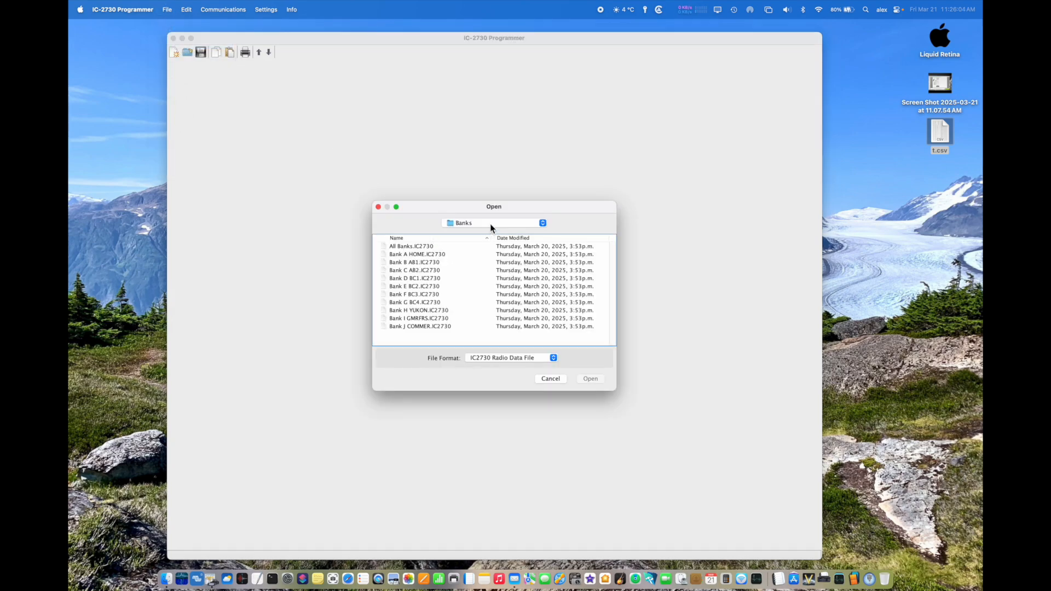
click(413, 256)
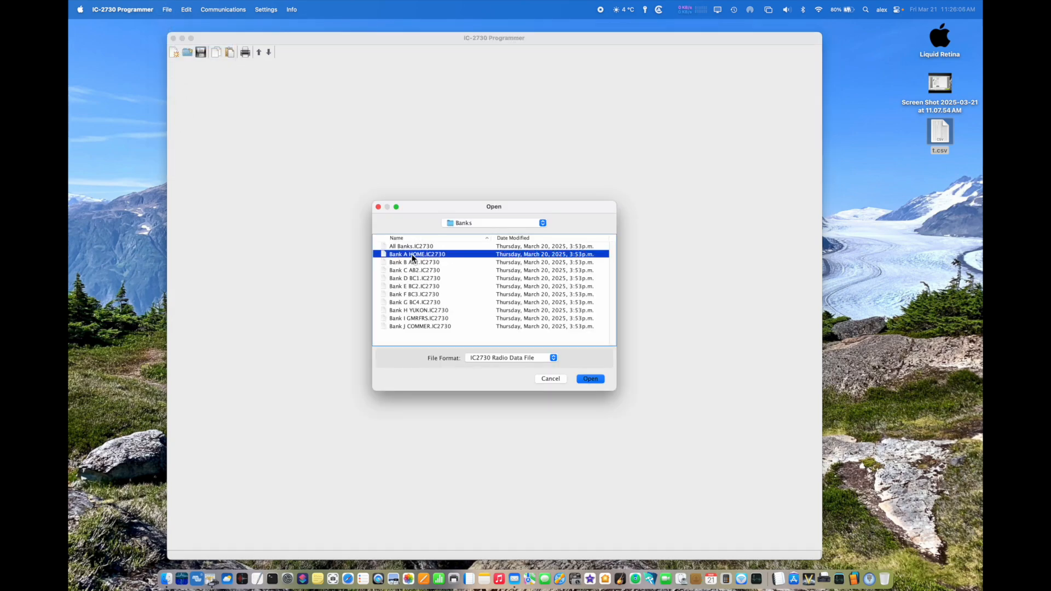
click(590, 379)
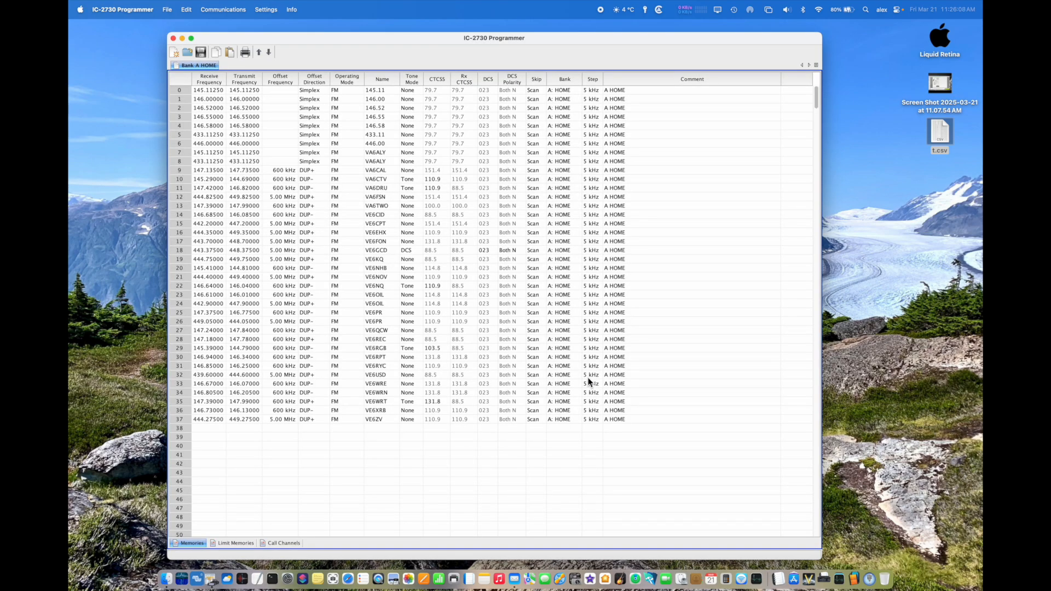
Step: Open the radio data file Bank B AB1.IC2730 from the Banks folder and look through its memory channels
click(166, 10)
click(173, 29)
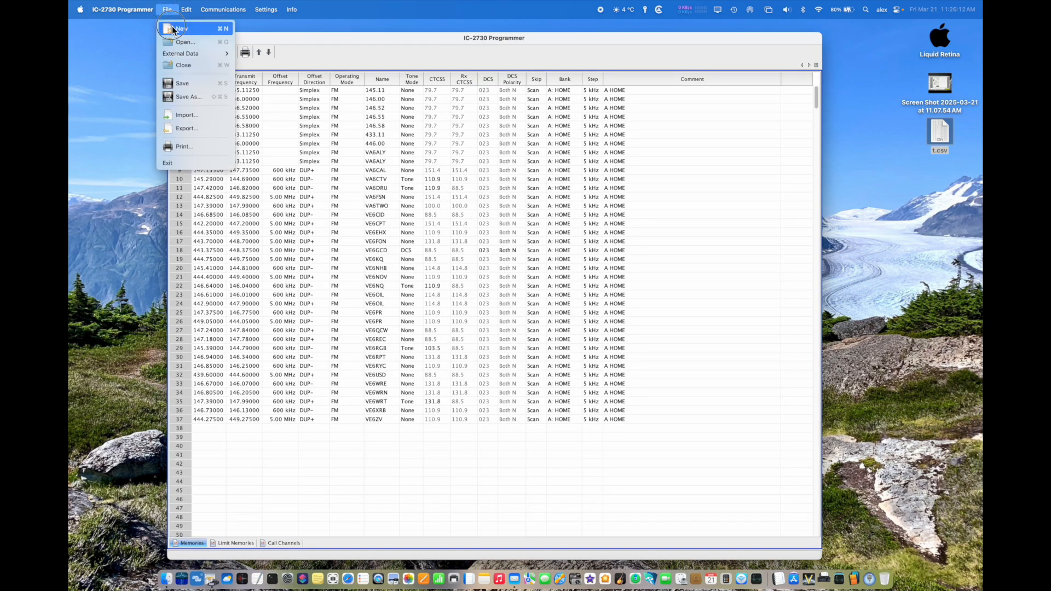
click(185, 42)
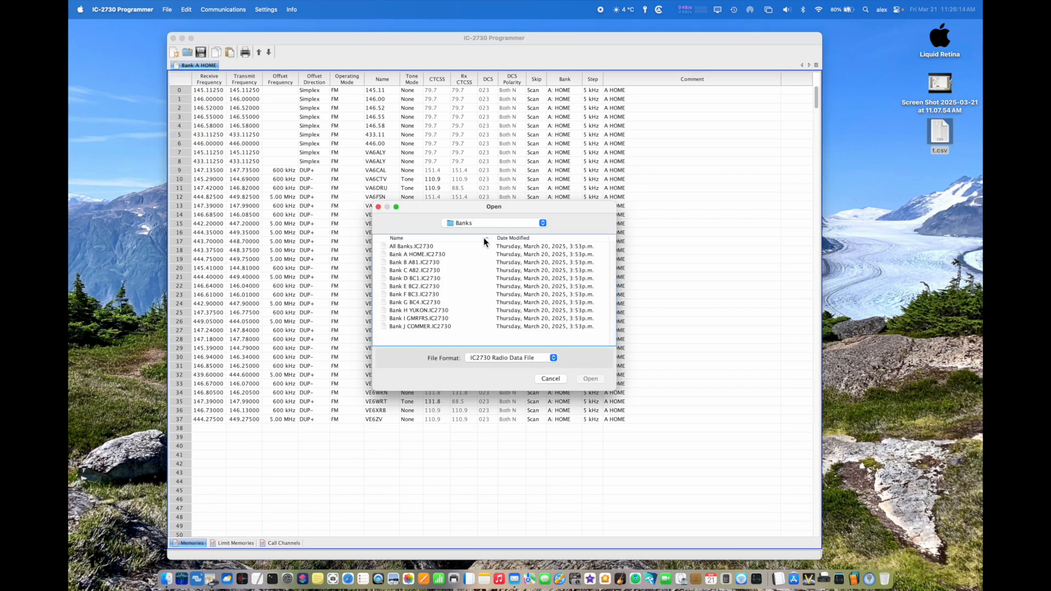
click(415, 262)
click(590, 380)
scroll(471, 353, down, 15)
scroll(471, 353, up, 12)
scroll(471, 352, up, 3)
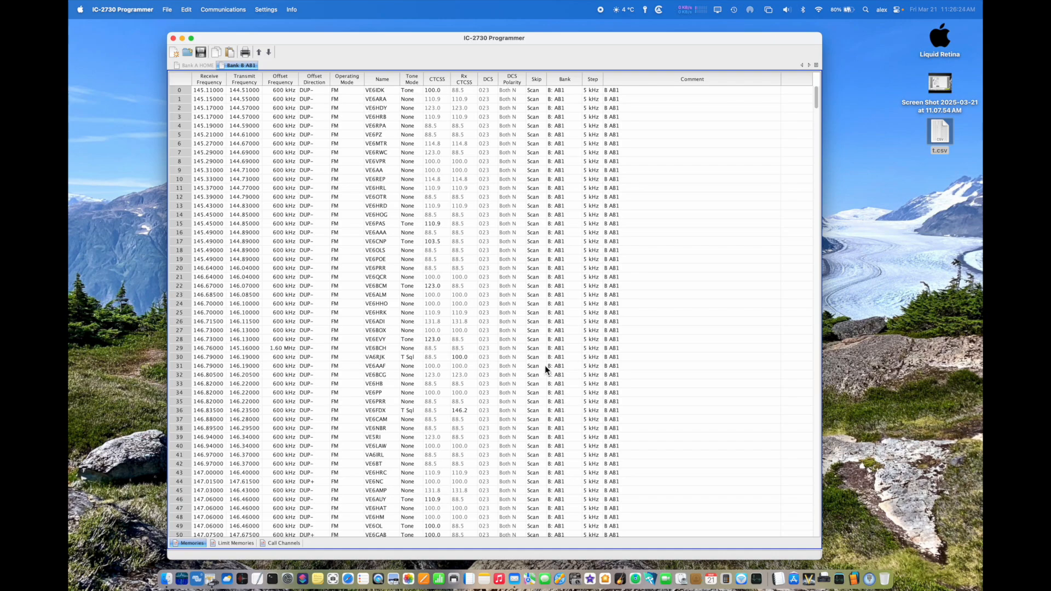
Step: In the Bank A HOME file, rename bank A as TEST in the bank names and linking settings
click(200, 65)
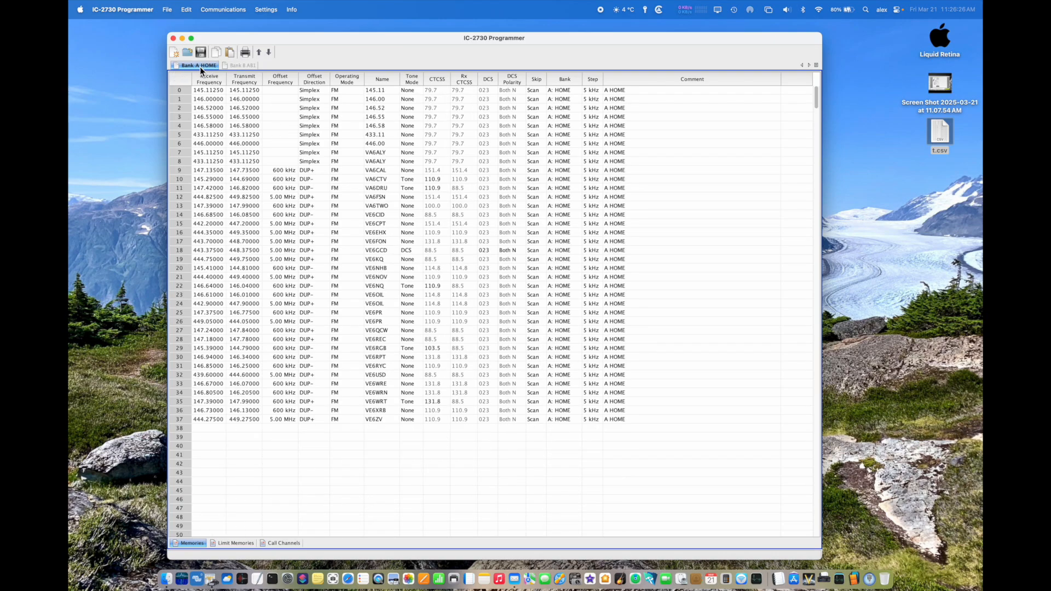
click(264, 10)
click(262, 38)
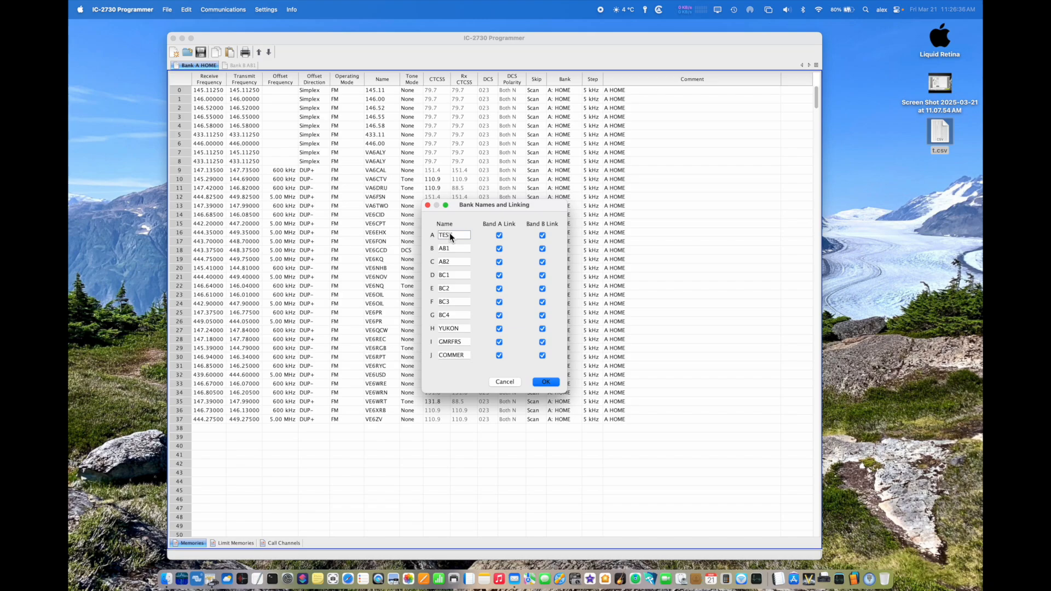
text(TEST)
click(546, 382)
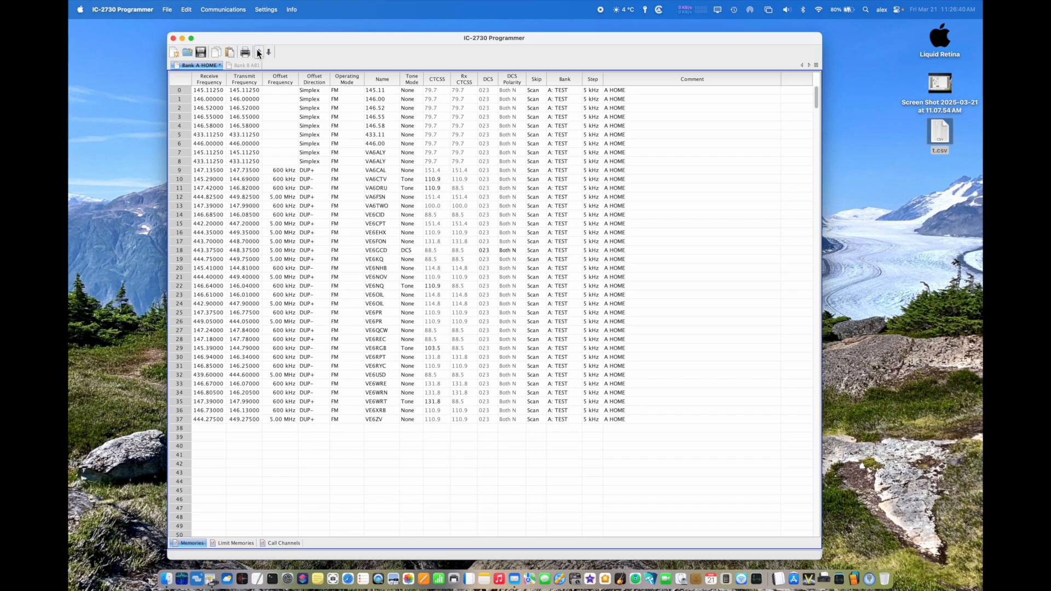
Step: Change the name of bank A back to HOME in the bank names and linking settings
click(261, 9)
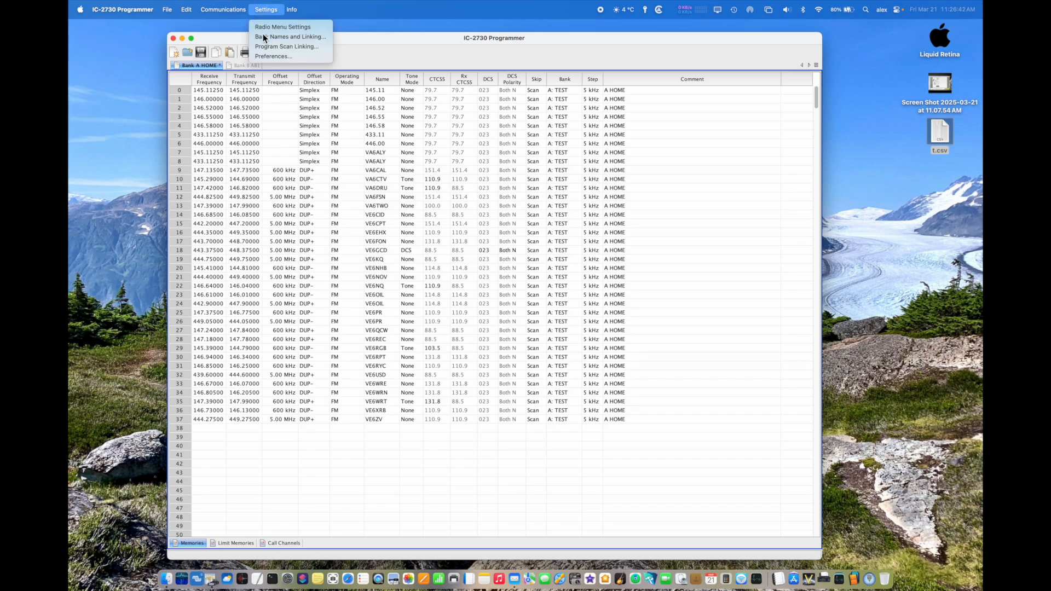
click(263, 36)
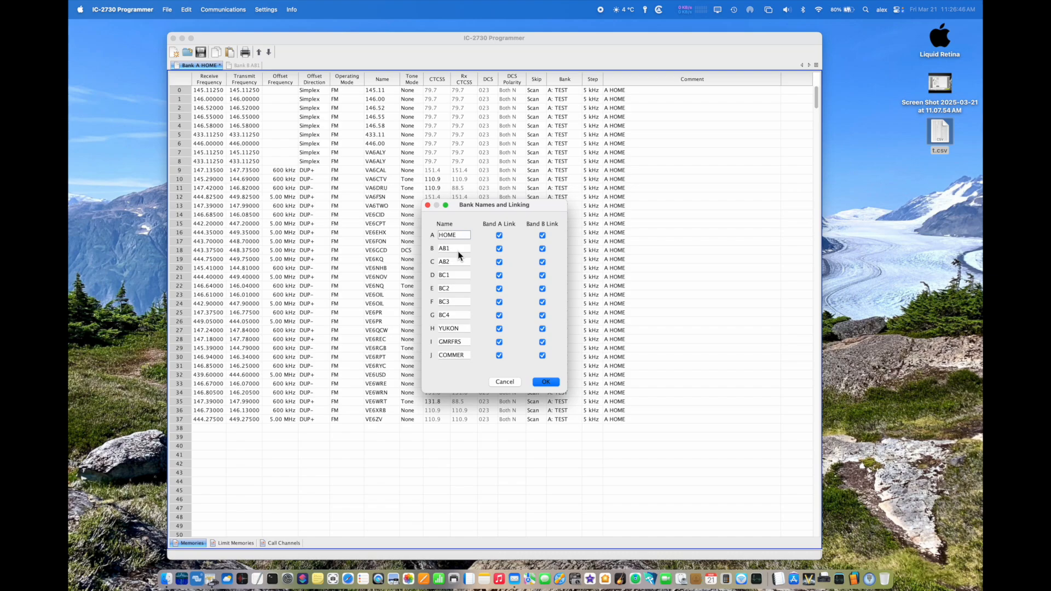
click(546, 382)
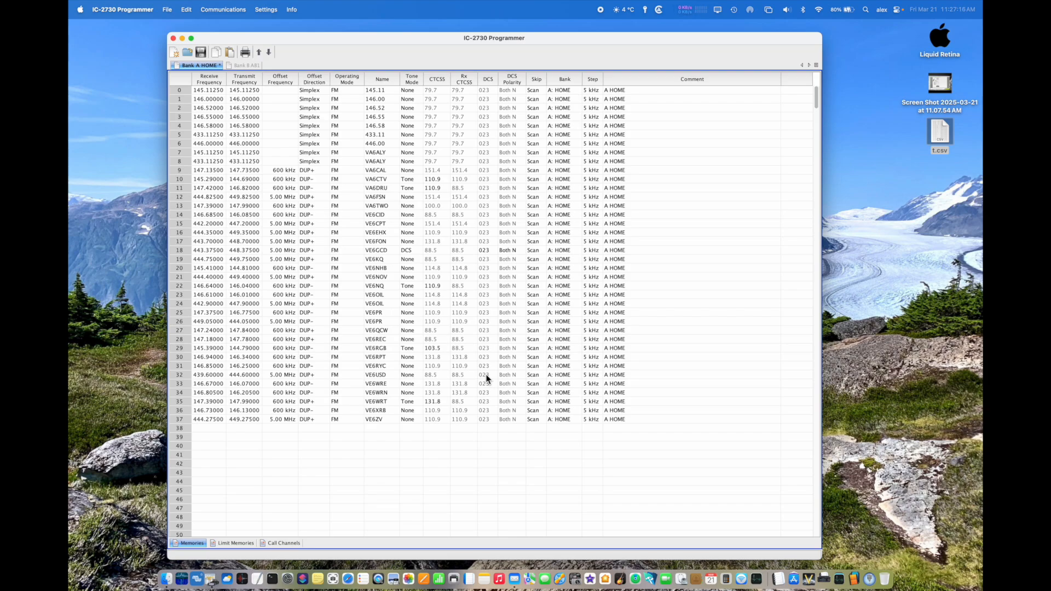
Step: Open the radio data file Bank C AB2.IC2730 from the Banks folder alongside the other bank files
scroll(486, 378, down, 10)
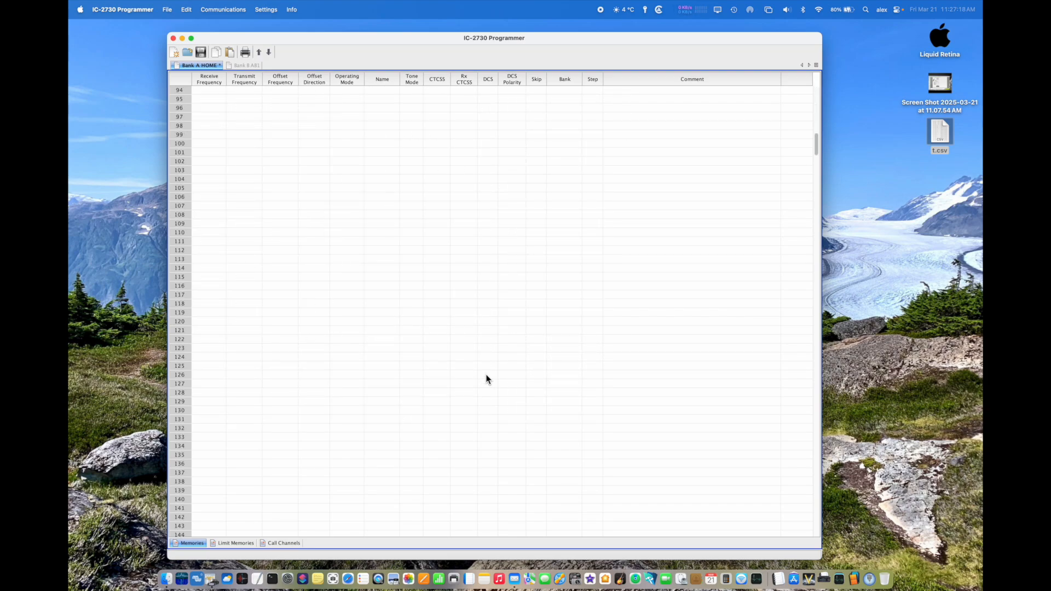
scroll(486, 378, up, 10)
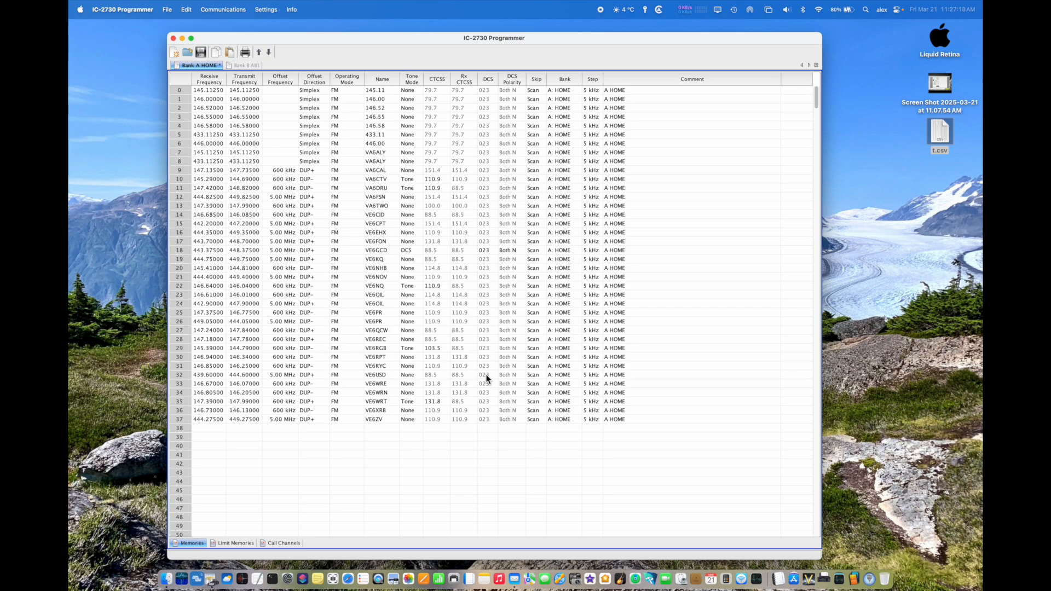
click(170, 7)
click(172, 42)
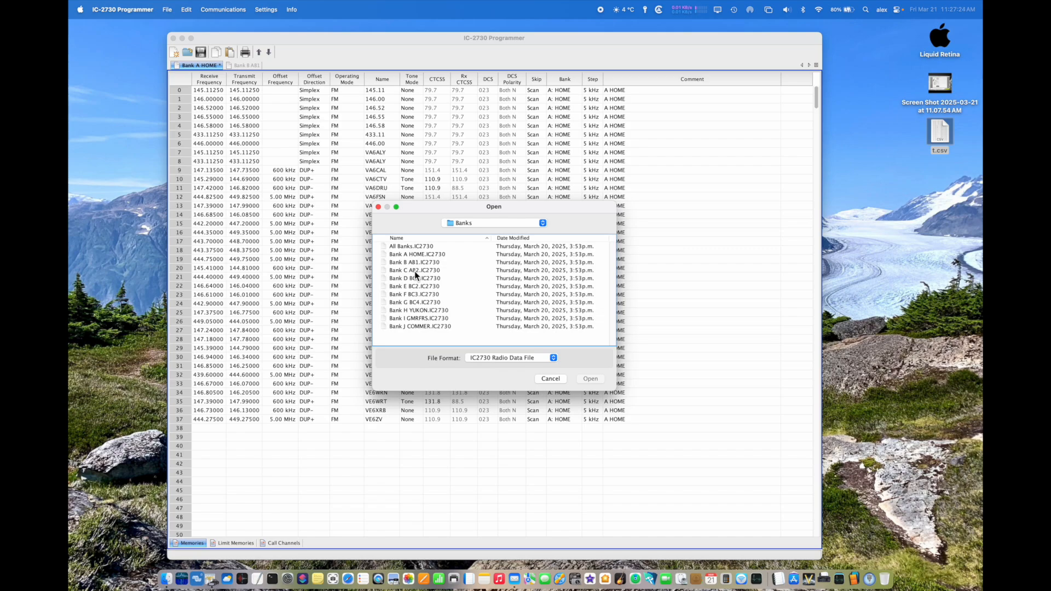
double_click(414, 270)
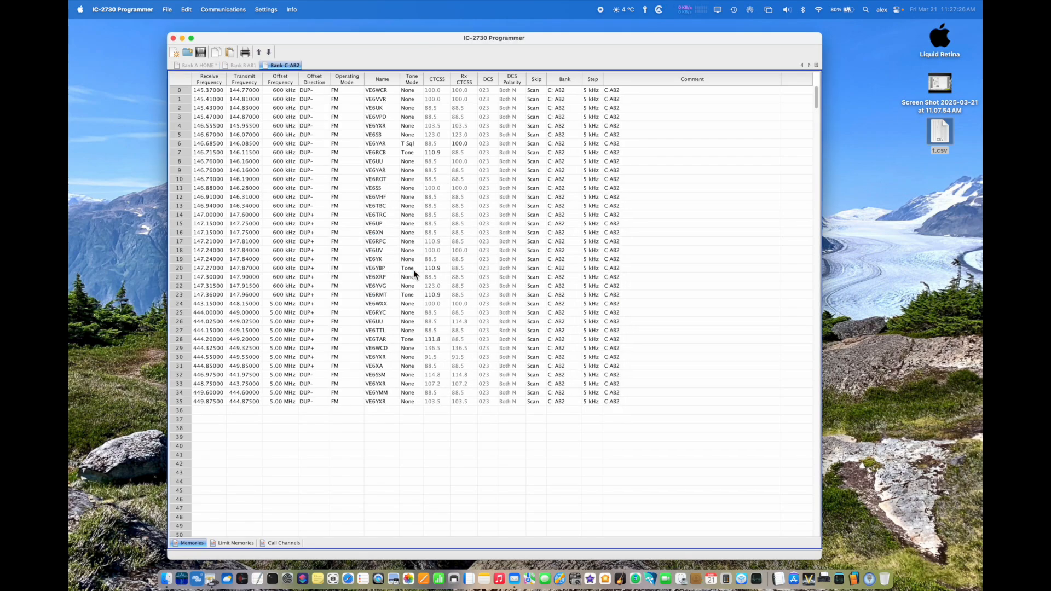
Step: Compare the open bank A and bank B files, ending with memory channel 9 selected in Bank A HOME
click(243, 65)
click(198, 66)
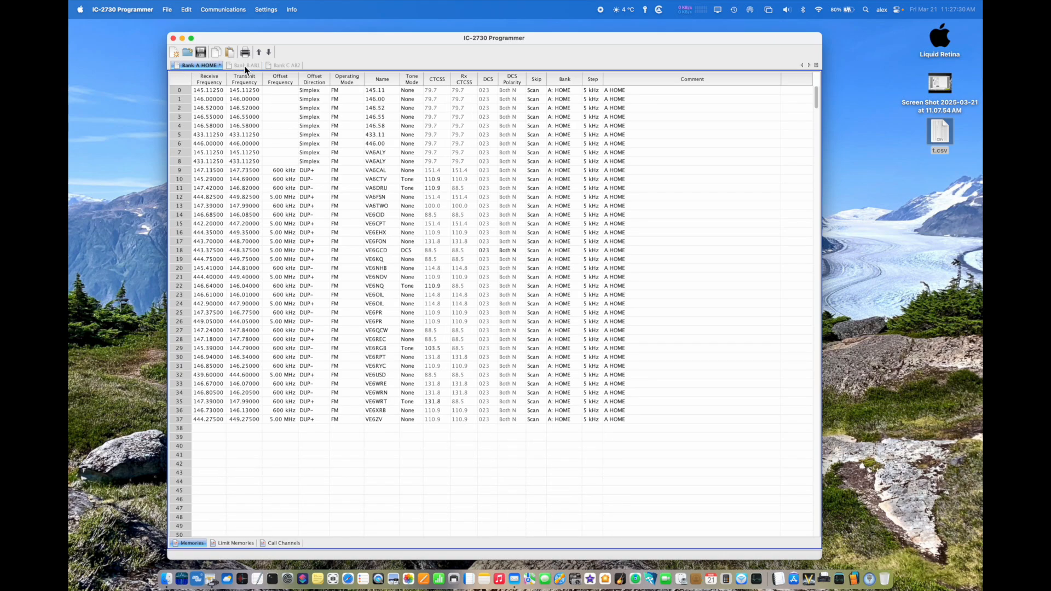
click(246, 66)
click(201, 66)
click(181, 171)
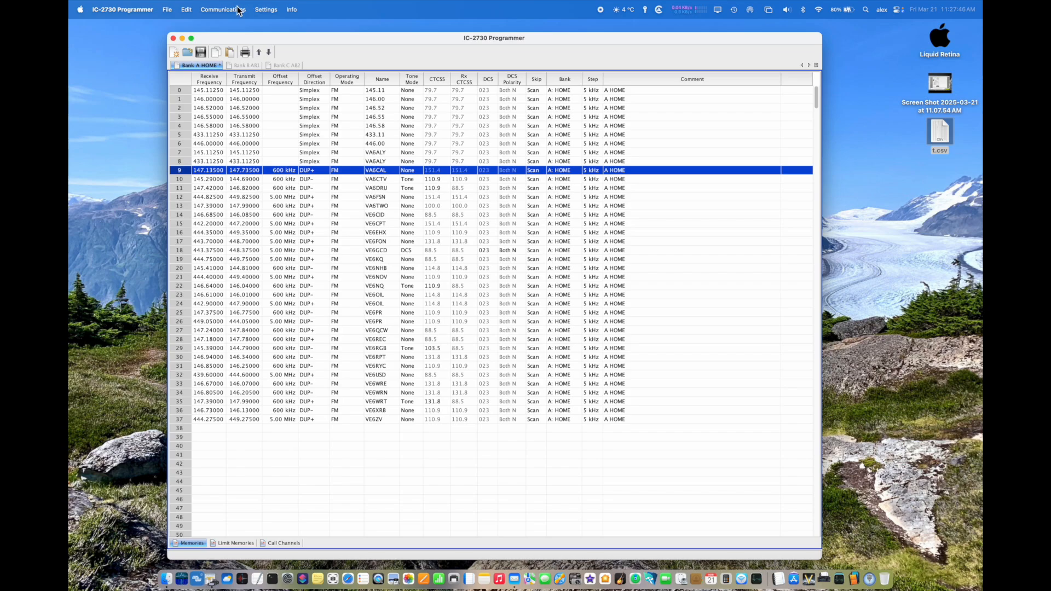
Step: Review the radio's Set Mode and DTMF / Bluetooth menu settings, including Air Band Display, and close them without saving changes
click(265, 9)
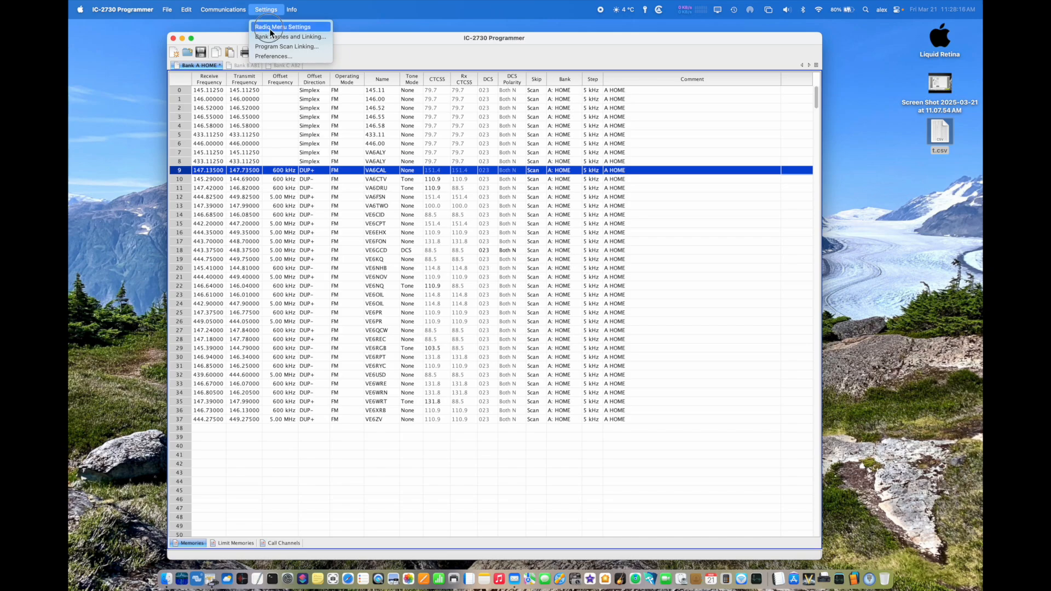
click(270, 27)
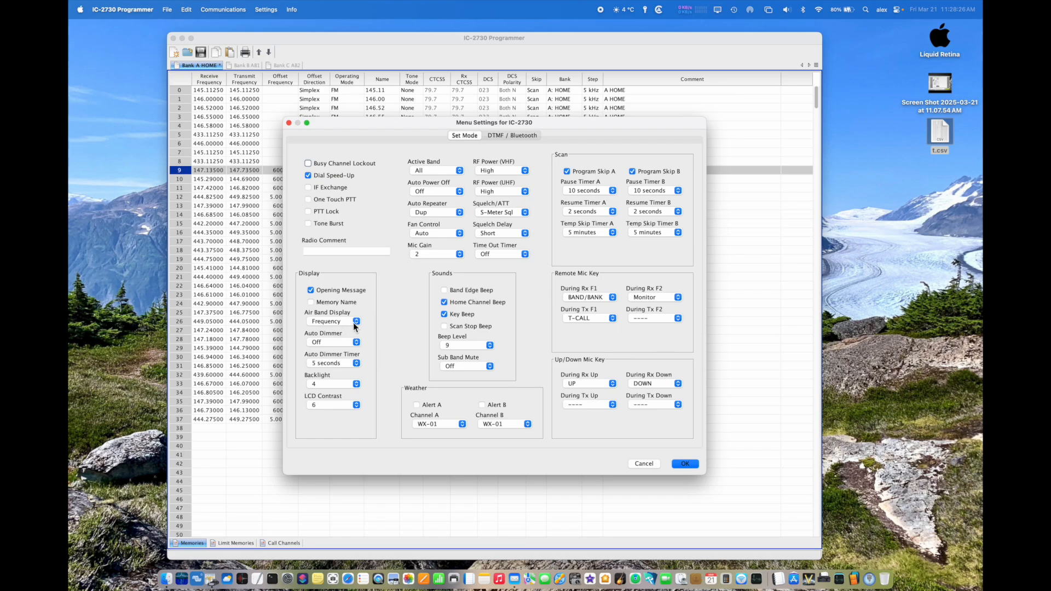
click(355, 325)
click(494, 134)
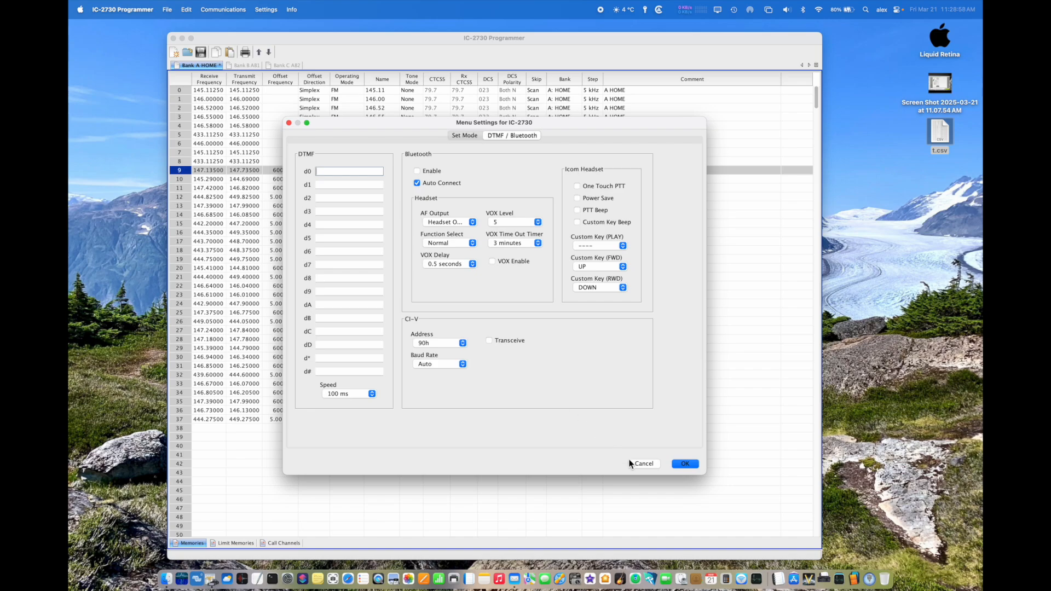
click(646, 465)
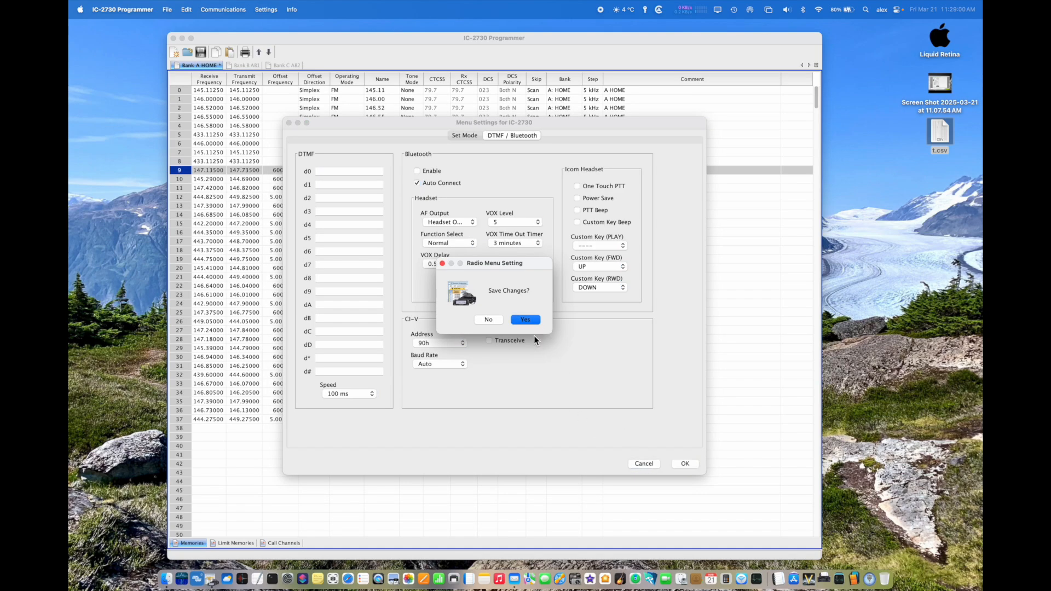
click(489, 320)
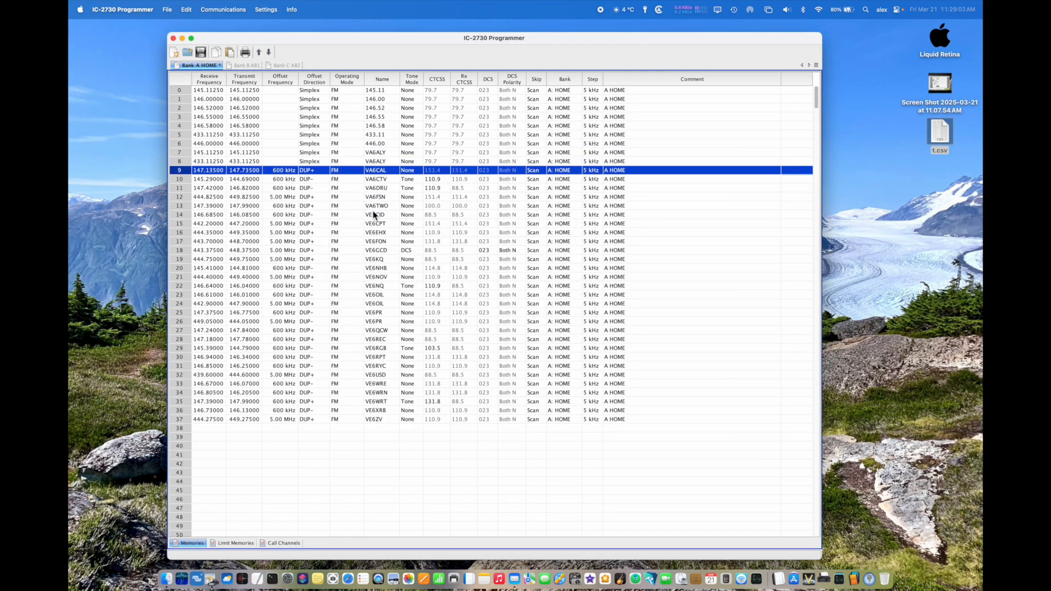
Step: Review the bank names and the Band A and Band B links, leaving the settings without changes
click(260, 8)
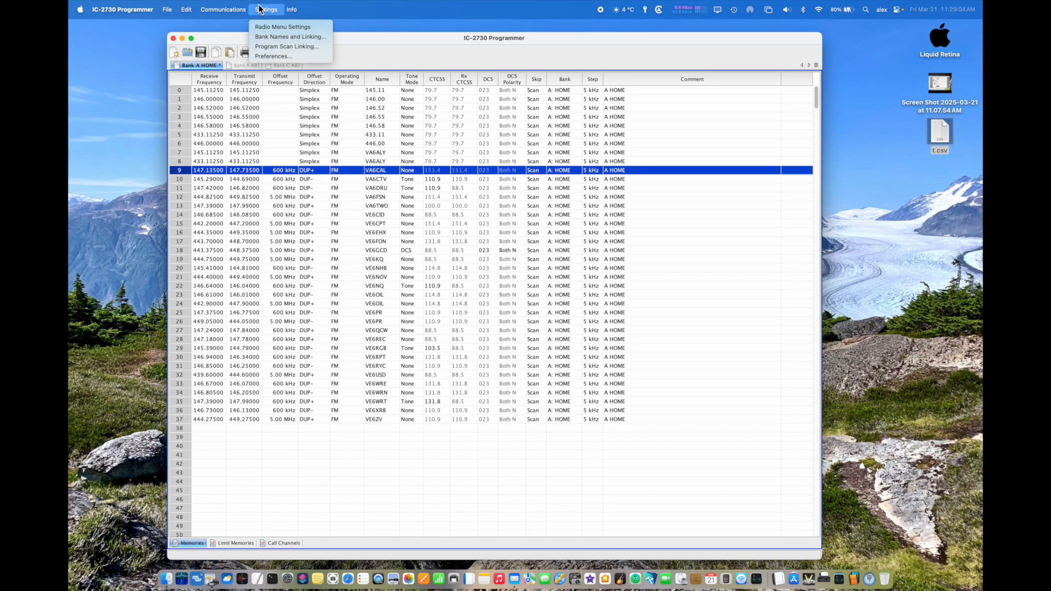
click(262, 37)
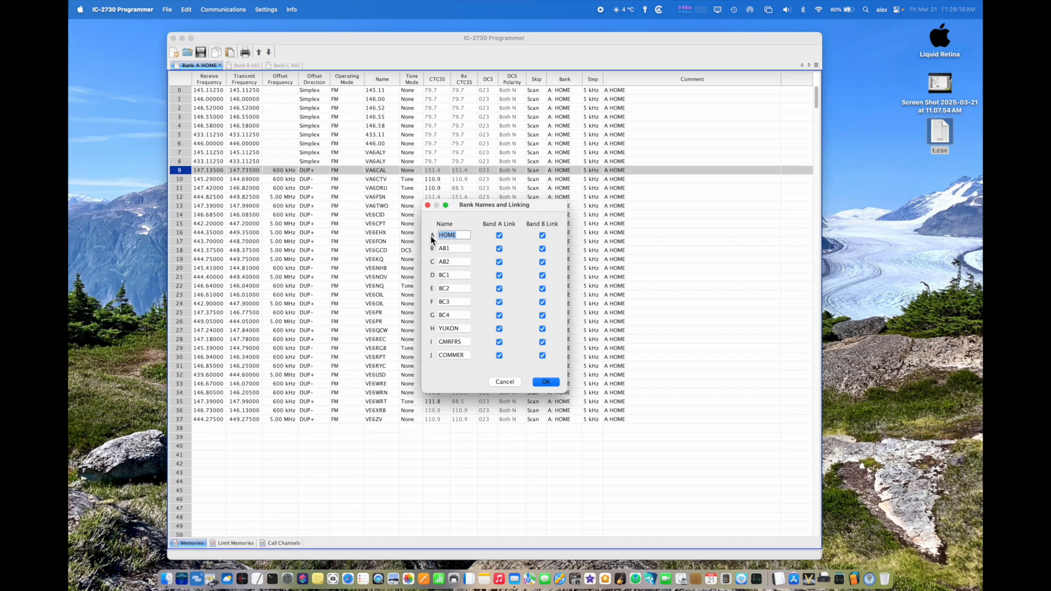
click(505, 383)
Step: Review the program scan linking names and channel links, leaving the settings without changes
click(266, 7)
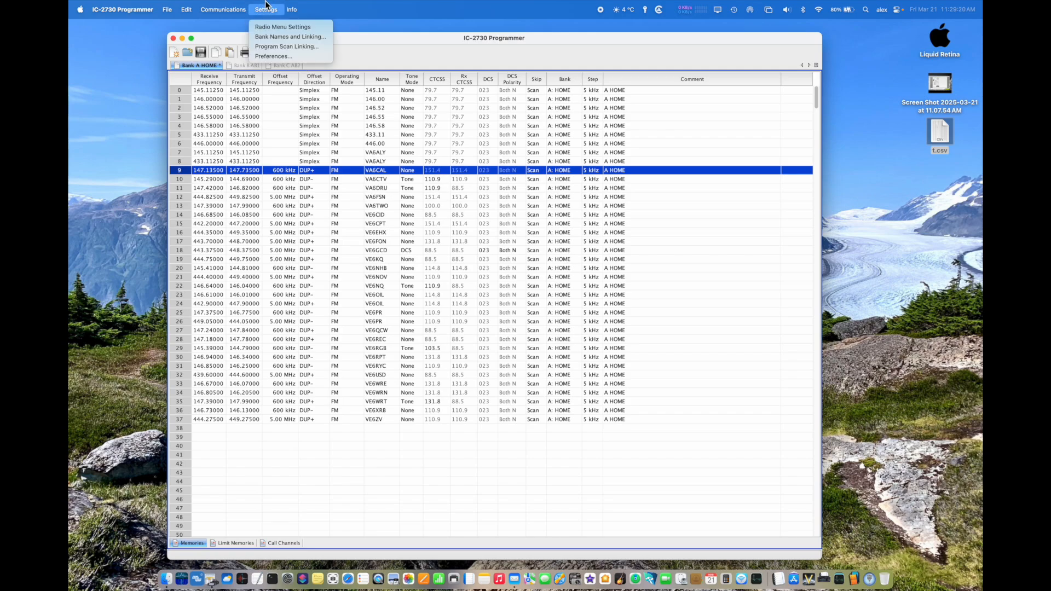
click(273, 48)
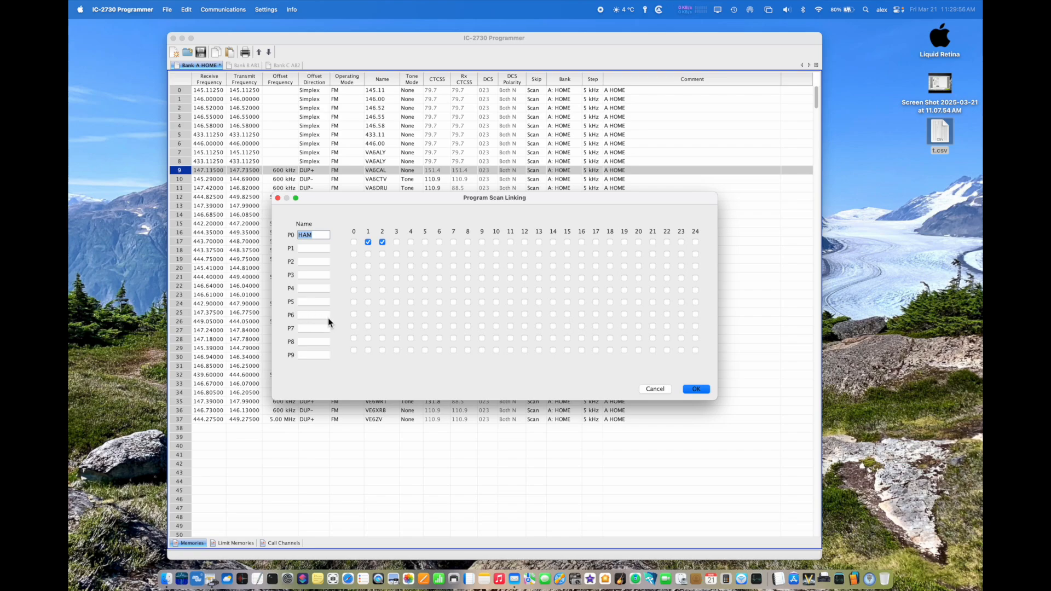
click(652, 387)
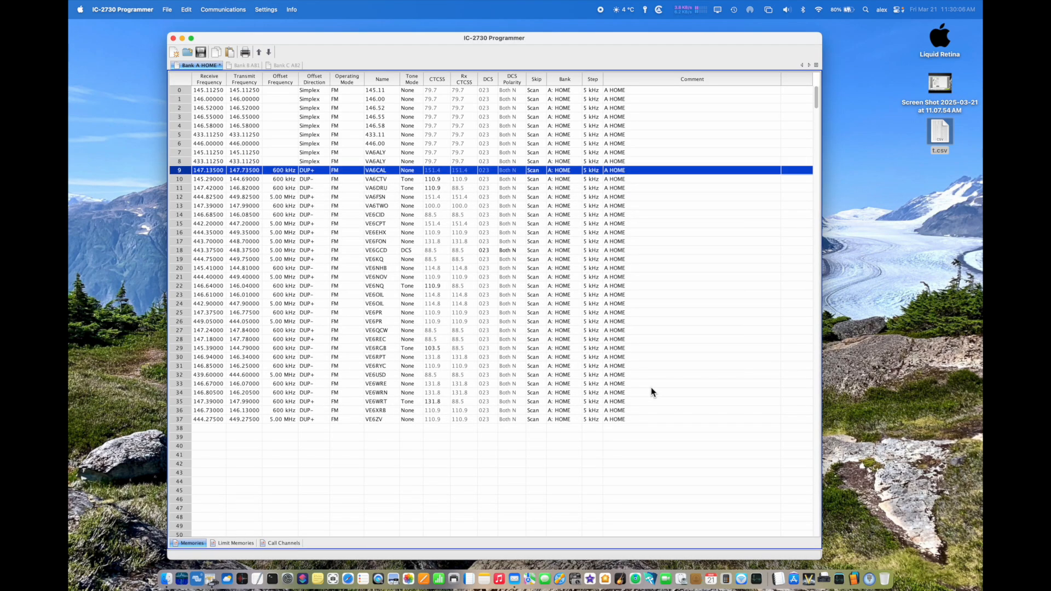
Step: Review the offset frequency defaults in the preferences and apply the Mac OS X application theme
click(275, 8)
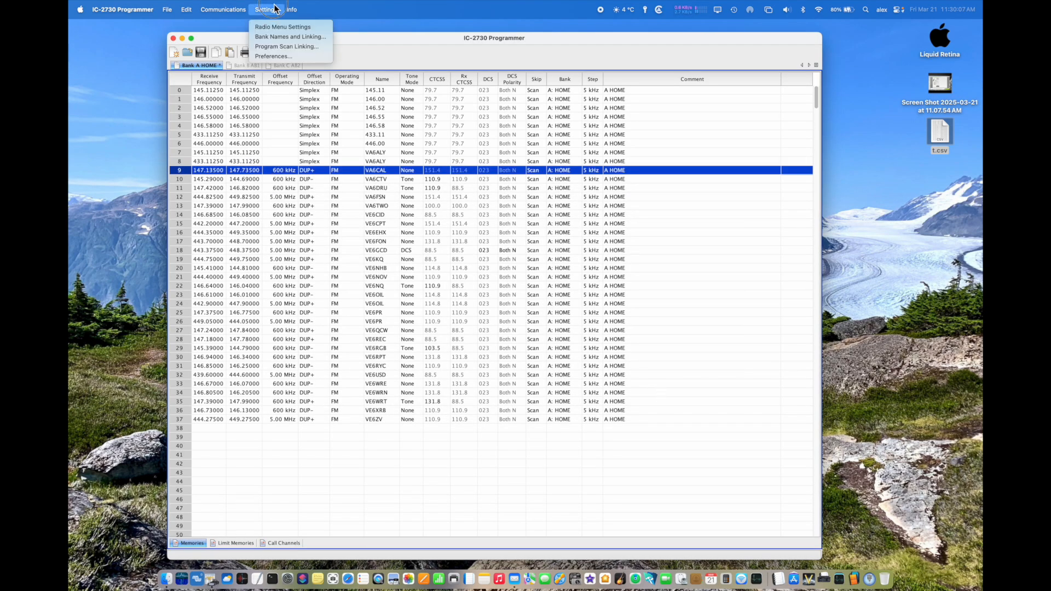
click(273, 56)
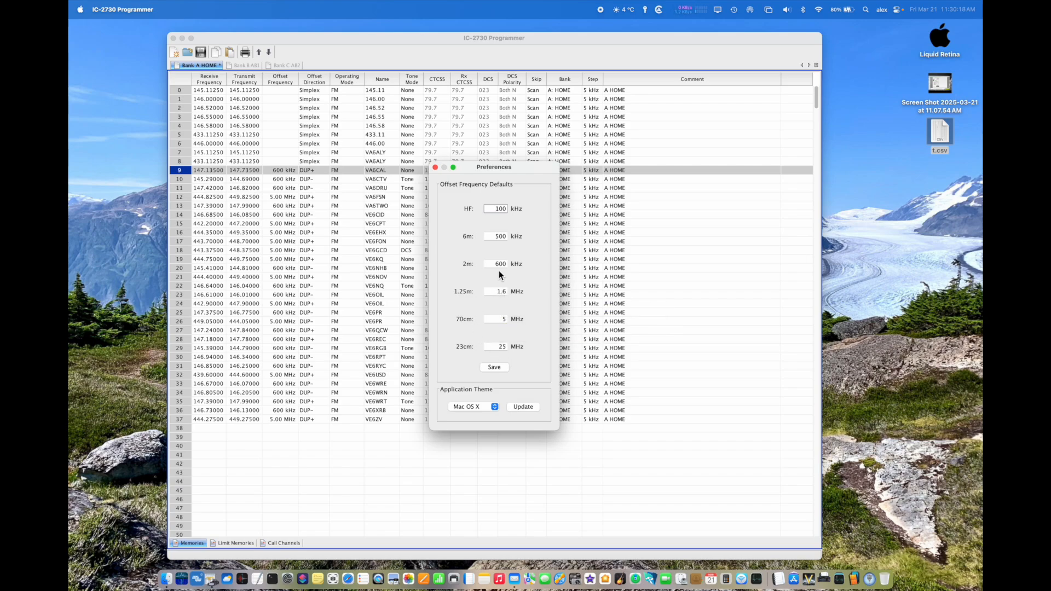
click(522, 407)
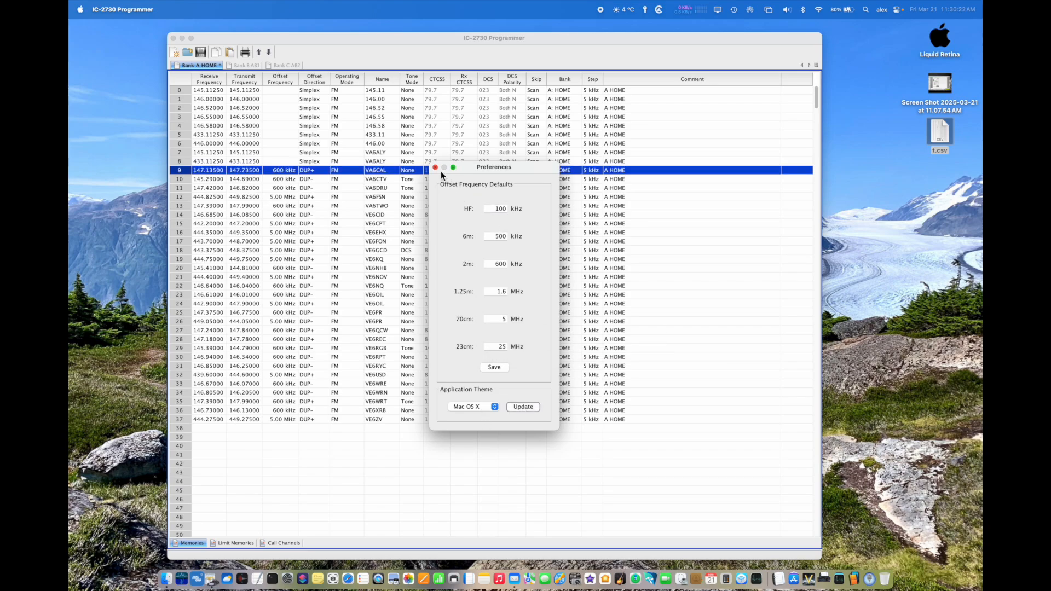
click(435, 167)
Step: Check for updates to the programmer software and dismiss the resulting message
click(261, 10)
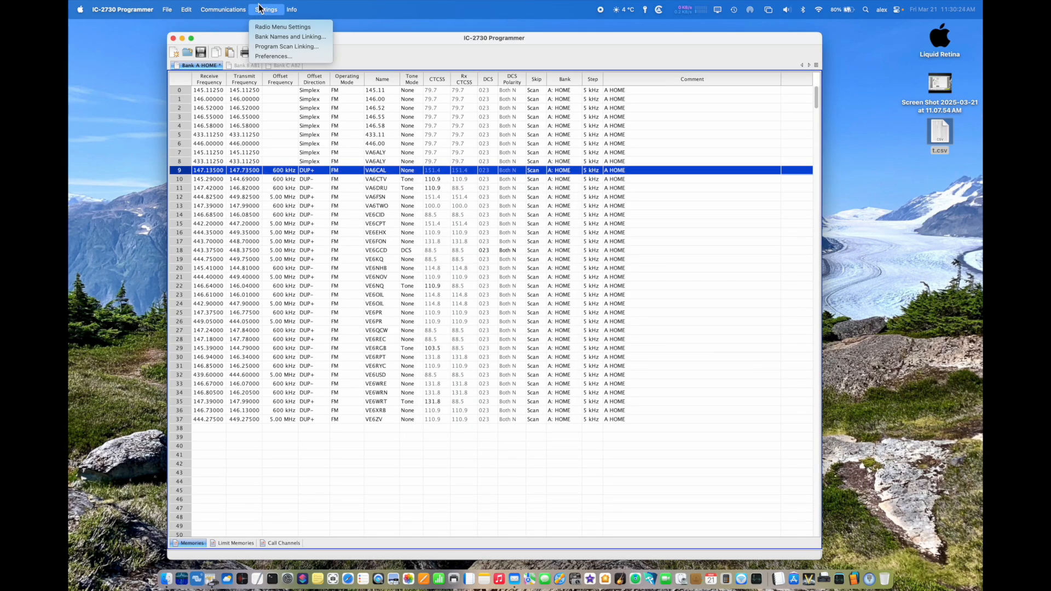
mouse_move(291, 9)
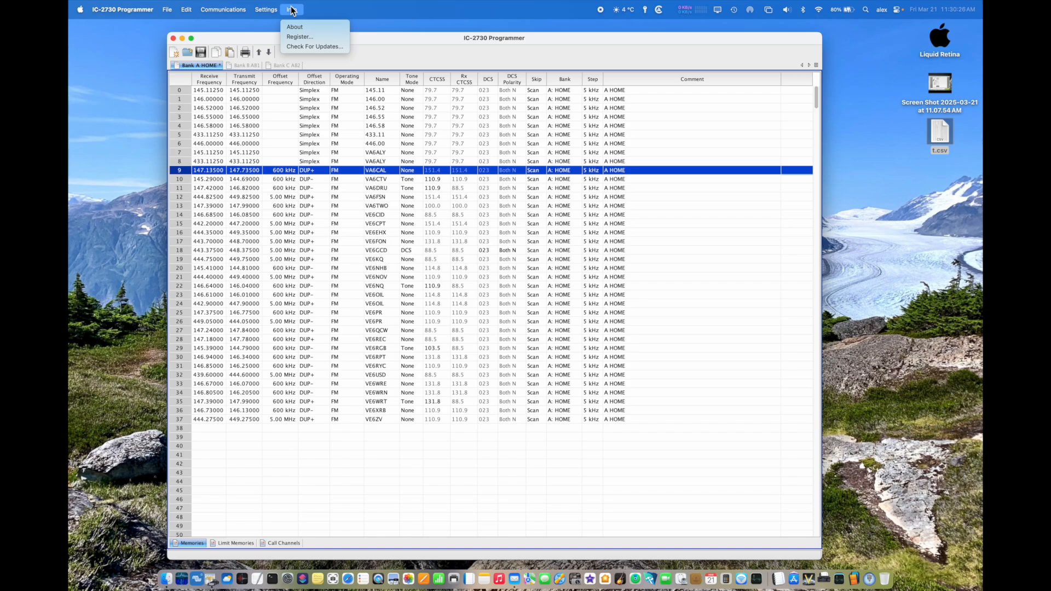
click(357, 82)
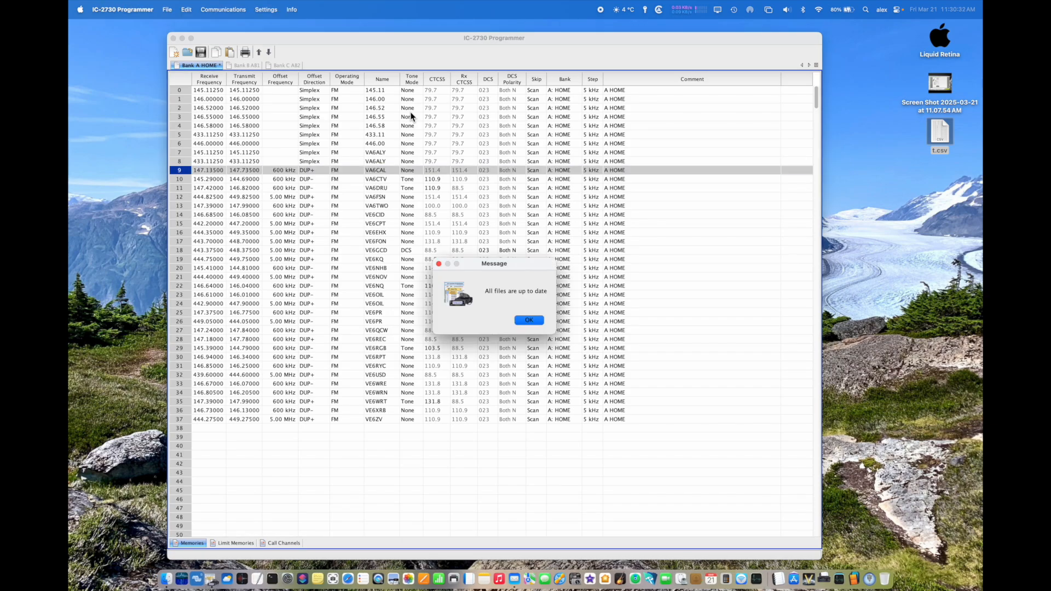
click(529, 321)
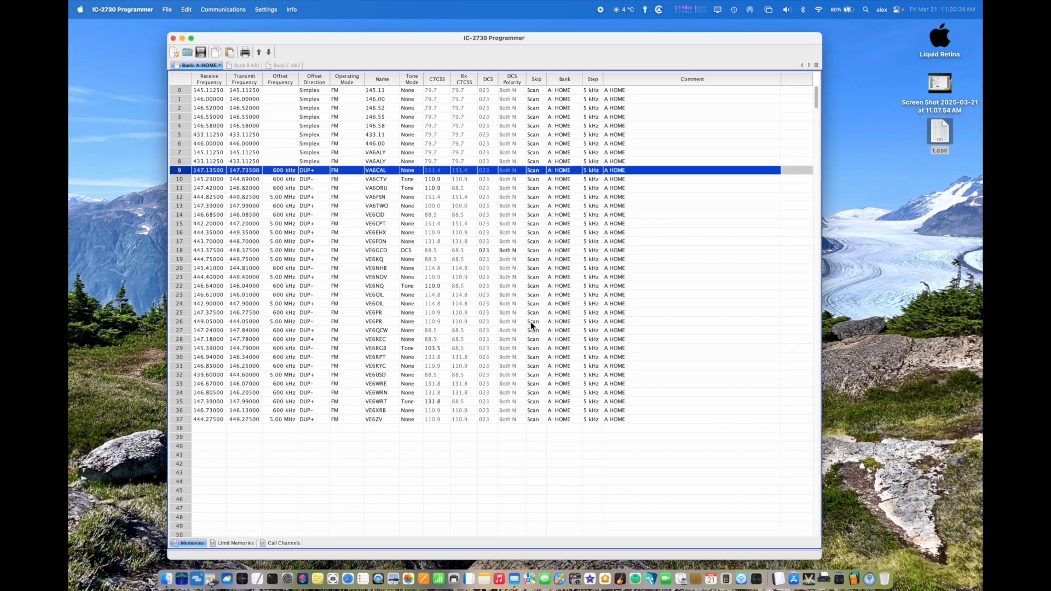
click(291, 10)
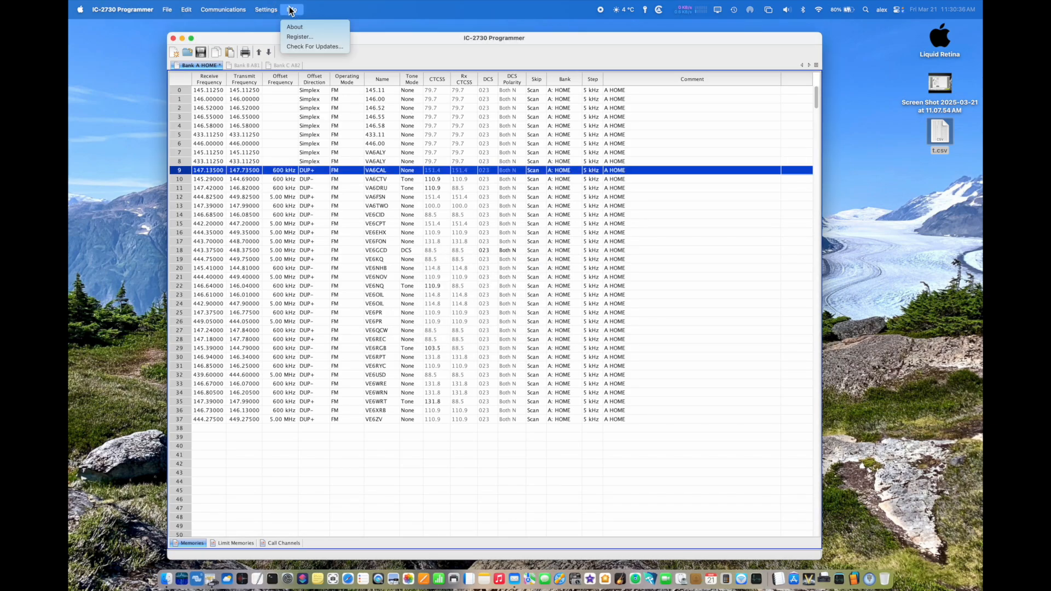
mouse_move(234, 9)
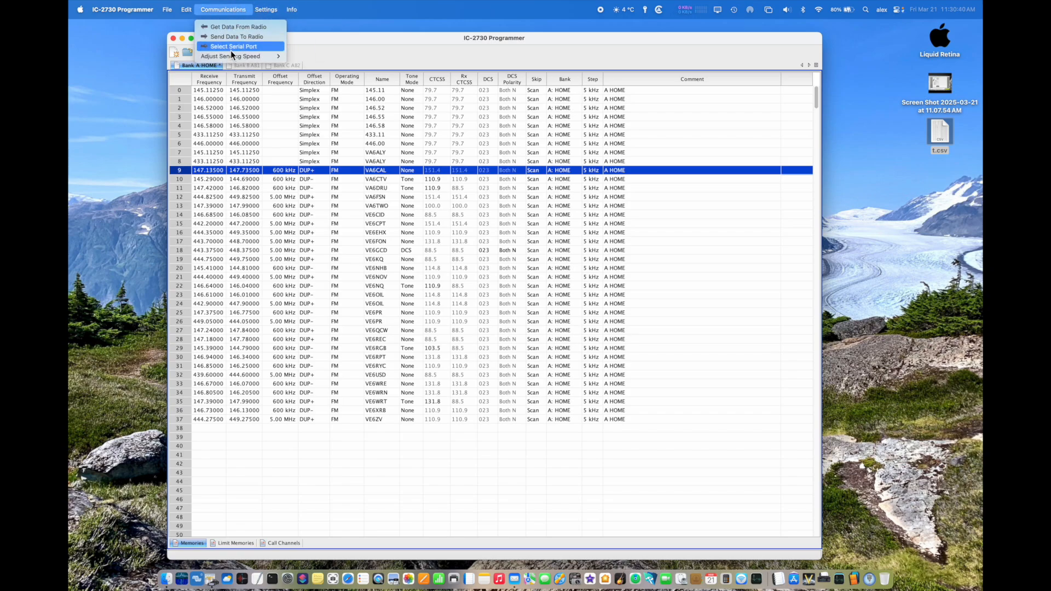
mouse_move(234, 56)
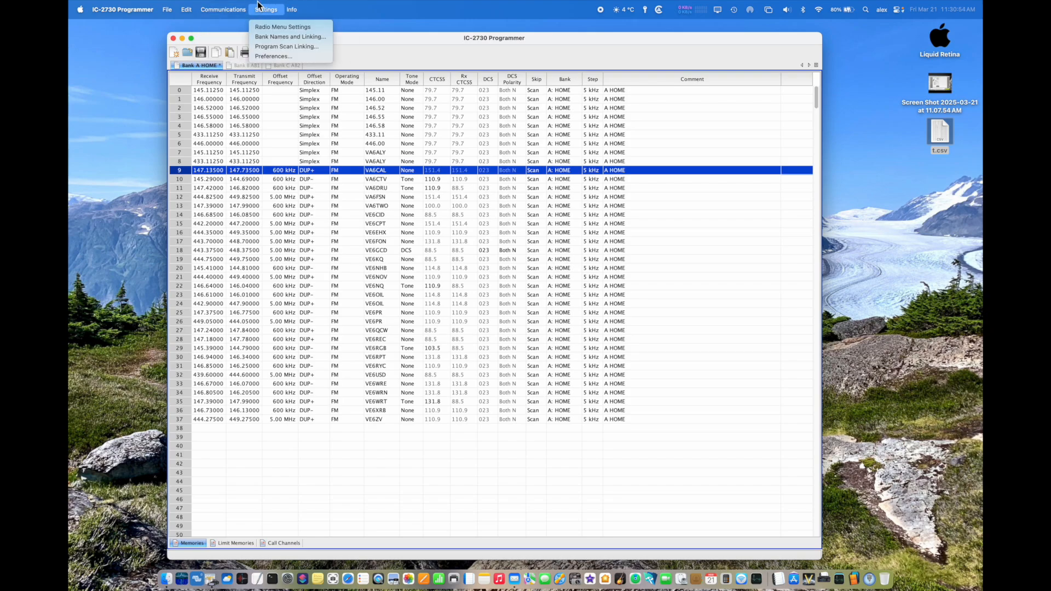
mouse_move(186, 10)
mouse_move(147, 9)
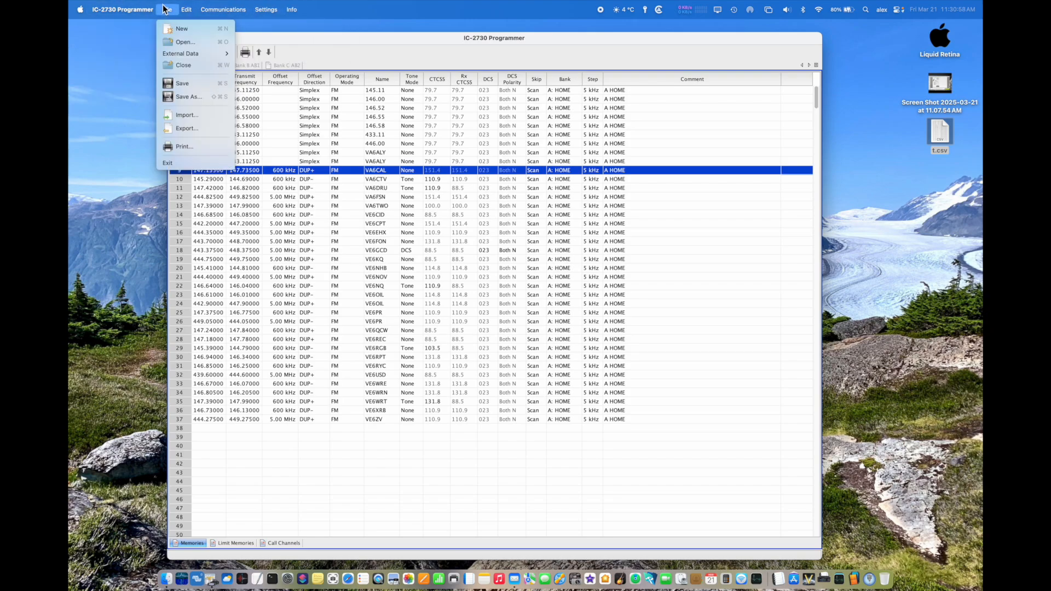
click(153, 7)
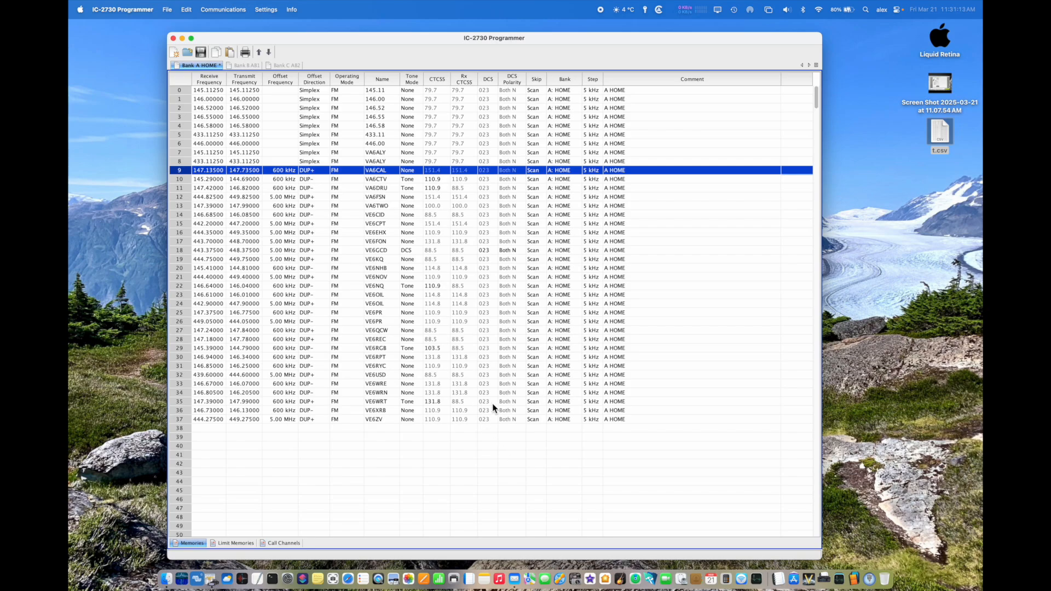
Step: Create a new channel file, and copy channels 0 through 37 from the Bank A HOME file
click(167, 10)
click(167, 28)
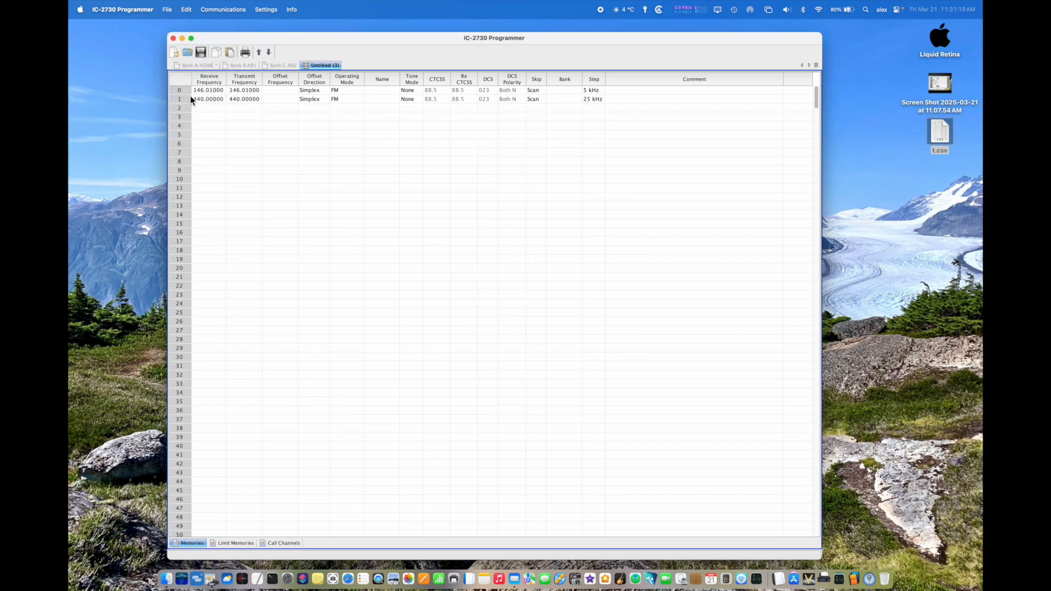
click(193, 67)
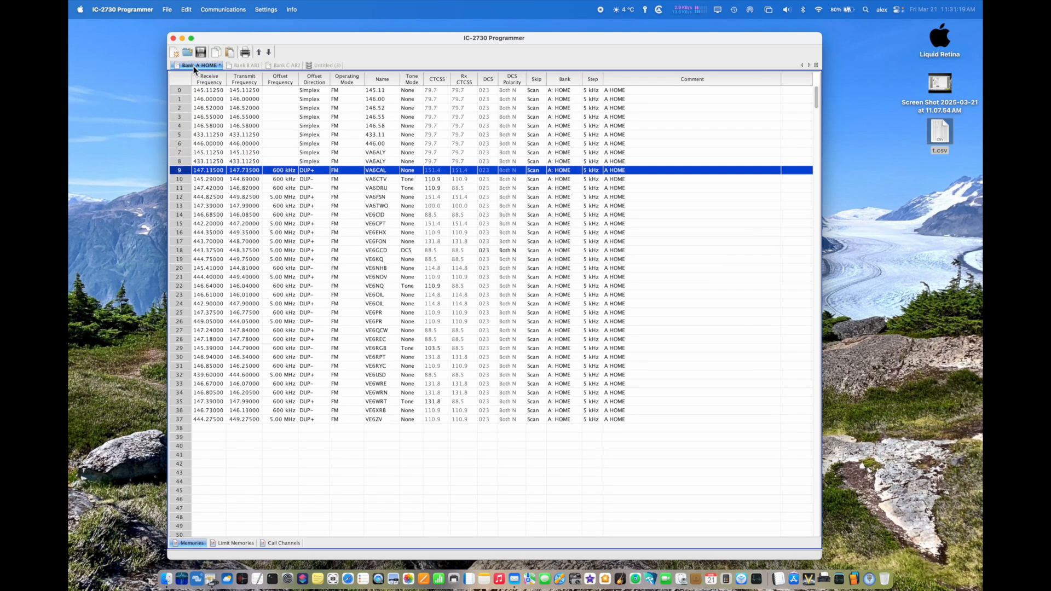
click(180, 90)
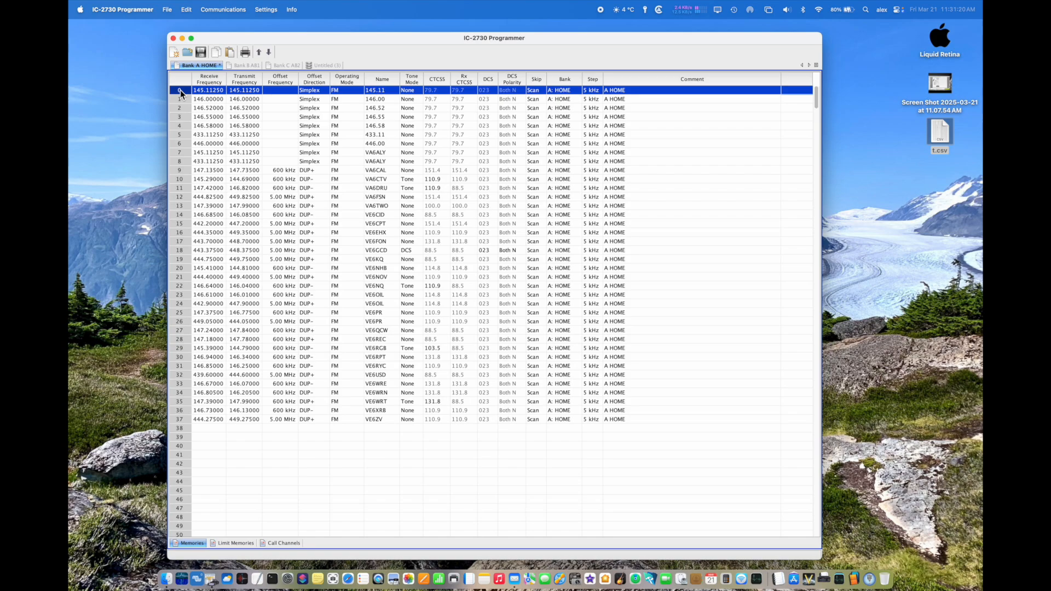
shift+click(179, 420)
click(187, 10)
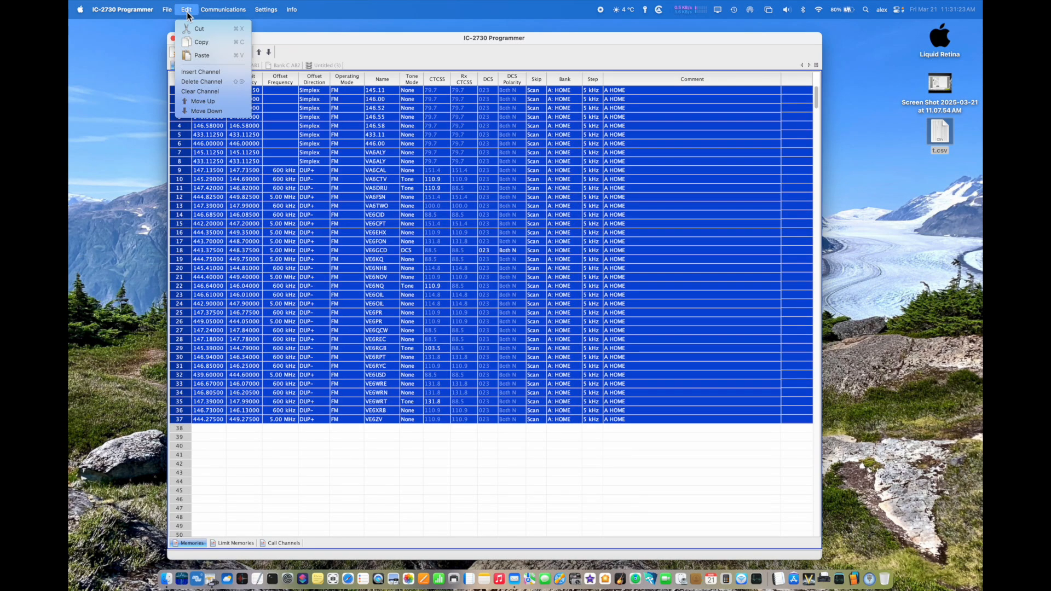
click(191, 41)
Step: Paste the copied Bank A channels into the new untitled file, replacing its default channels 0 and 1
click(323, 66)
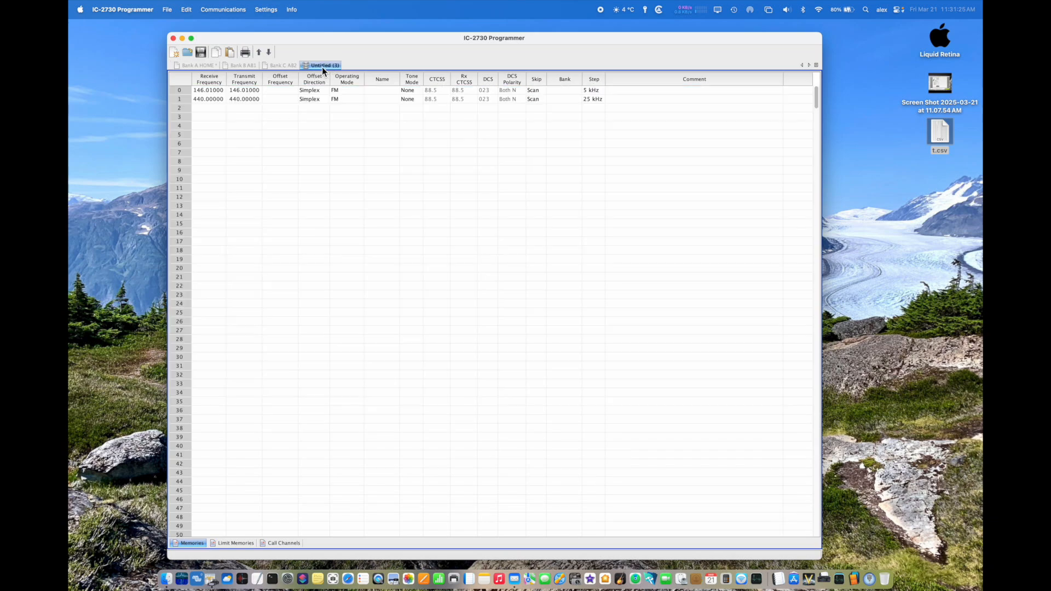
click(180, 90)
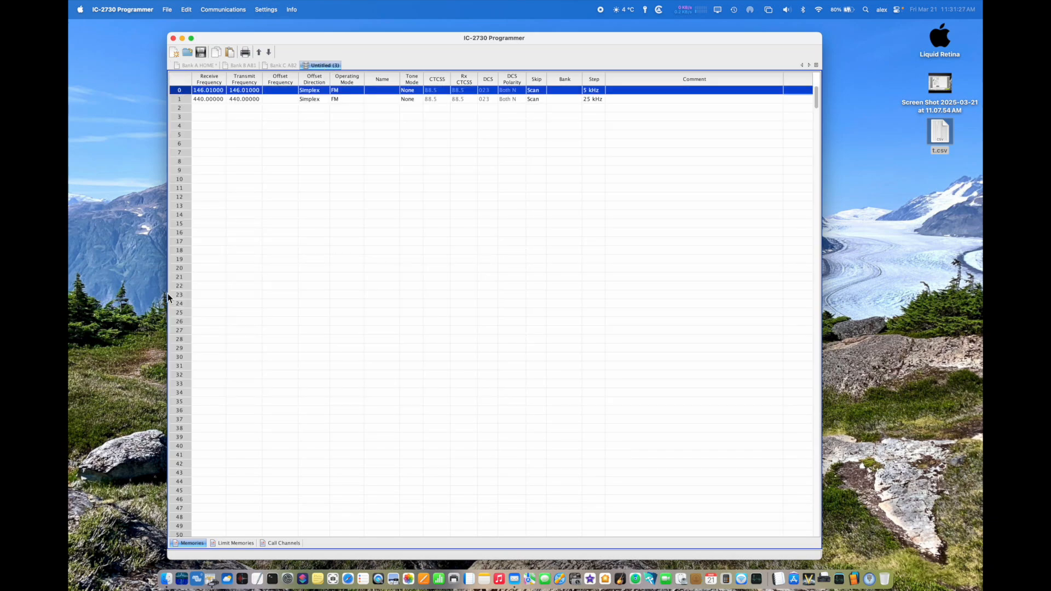
shift+click(177, 99)
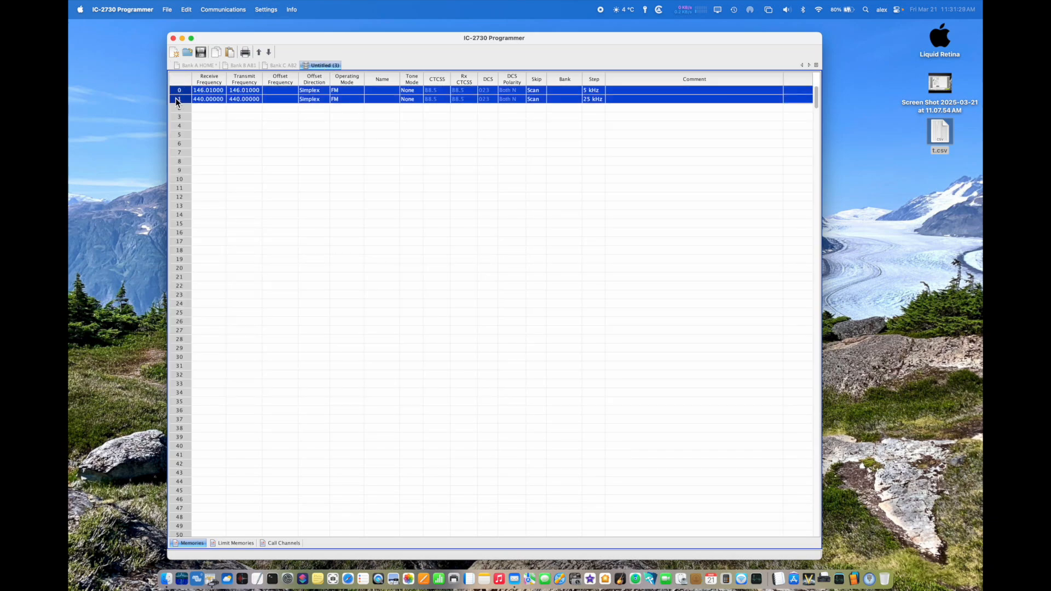
key(super+v)
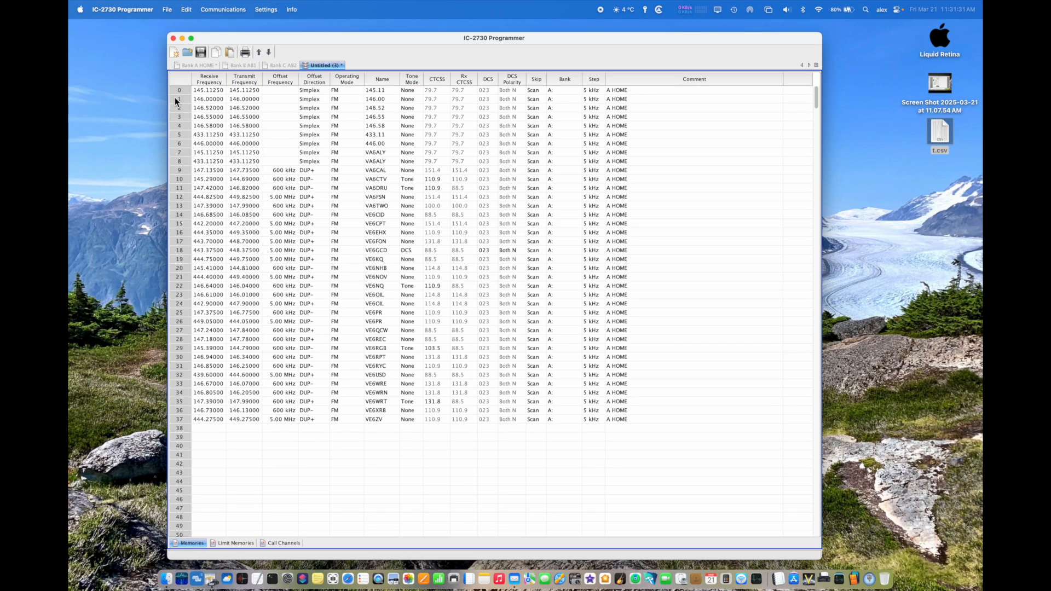
Step: Copy channels 0 through 99 from the Bank B AB1 file and paste them into the untitled file starting at row 38
click(180, 430)
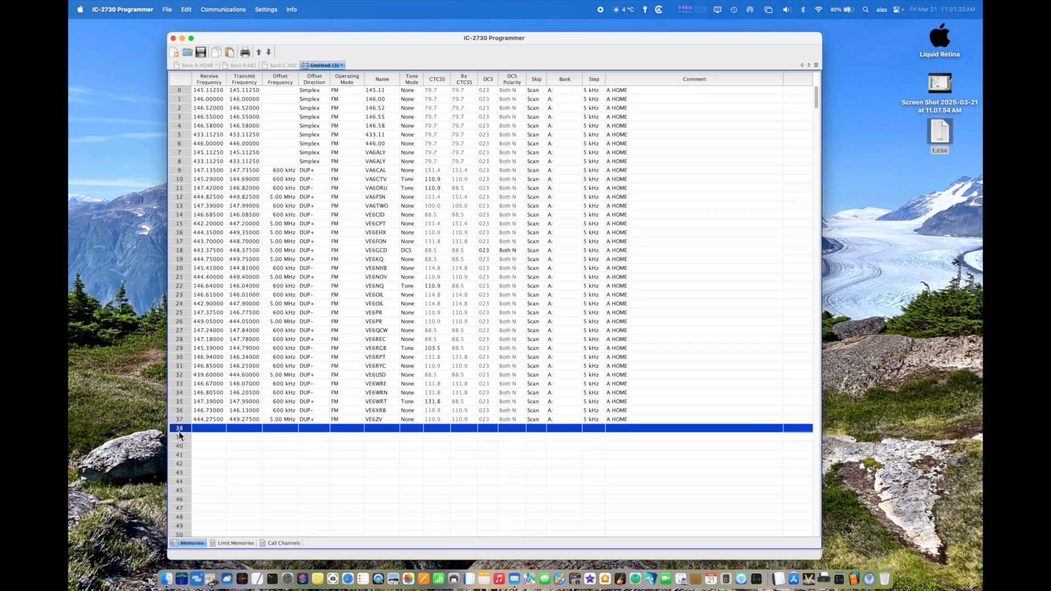
click(225, 67)
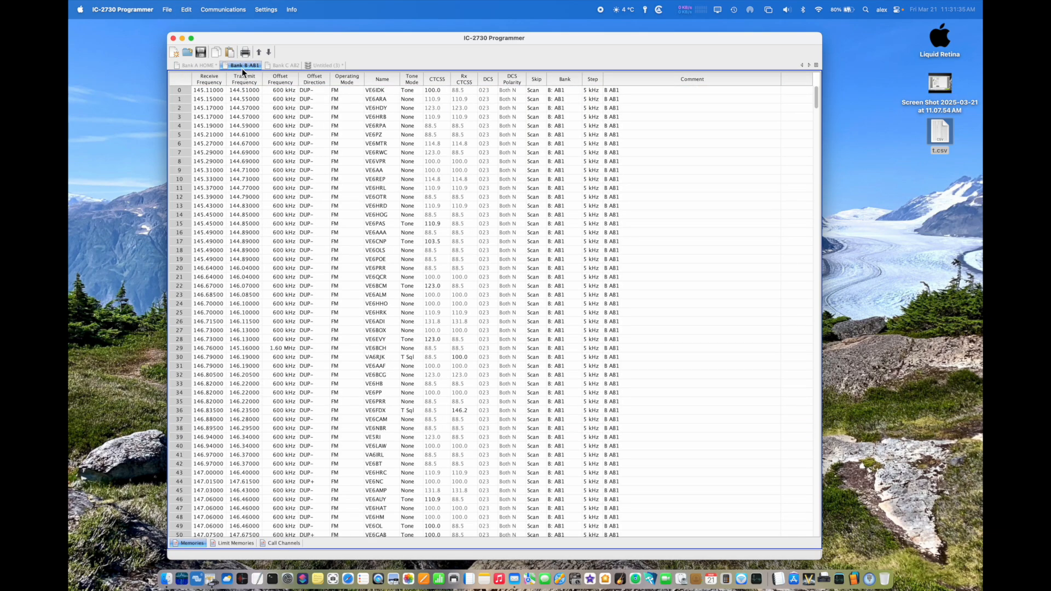
click(181, 89)
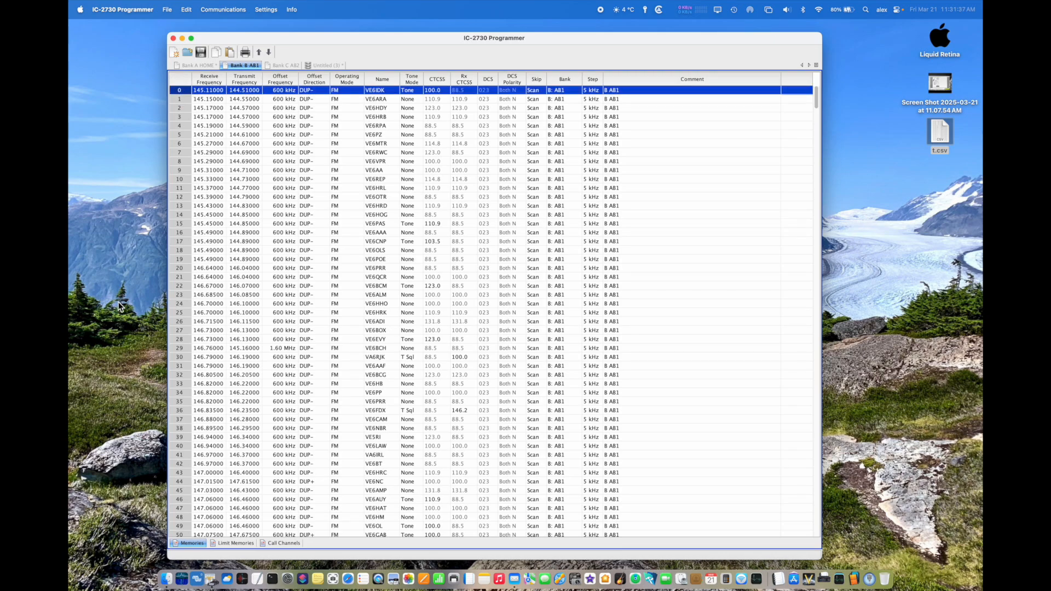
scroll(276, 366, down, 10)
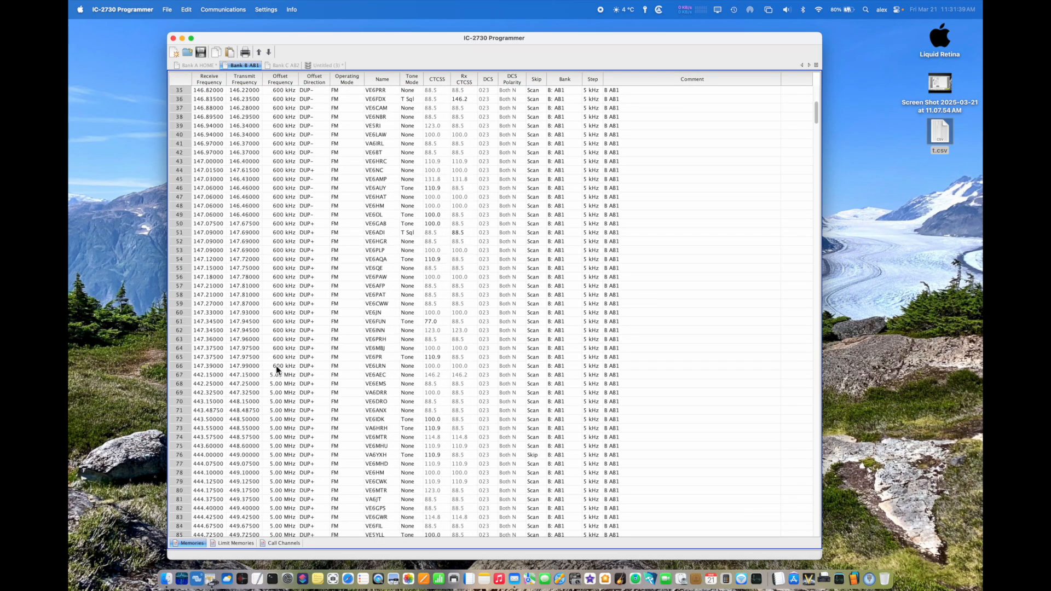
scroll(276, 366, down, 20)
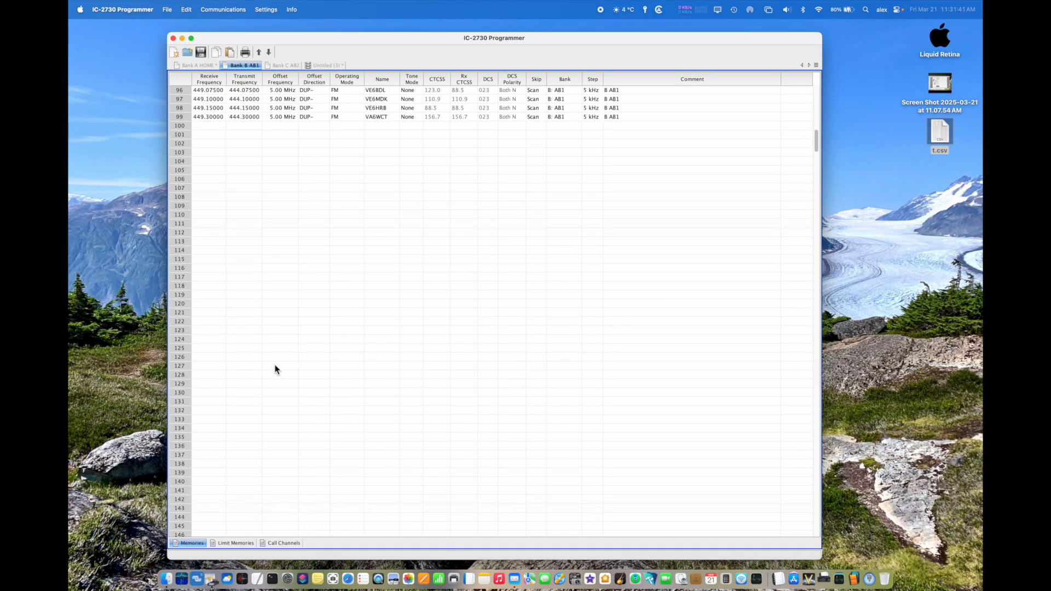
shift+click(178, 119)
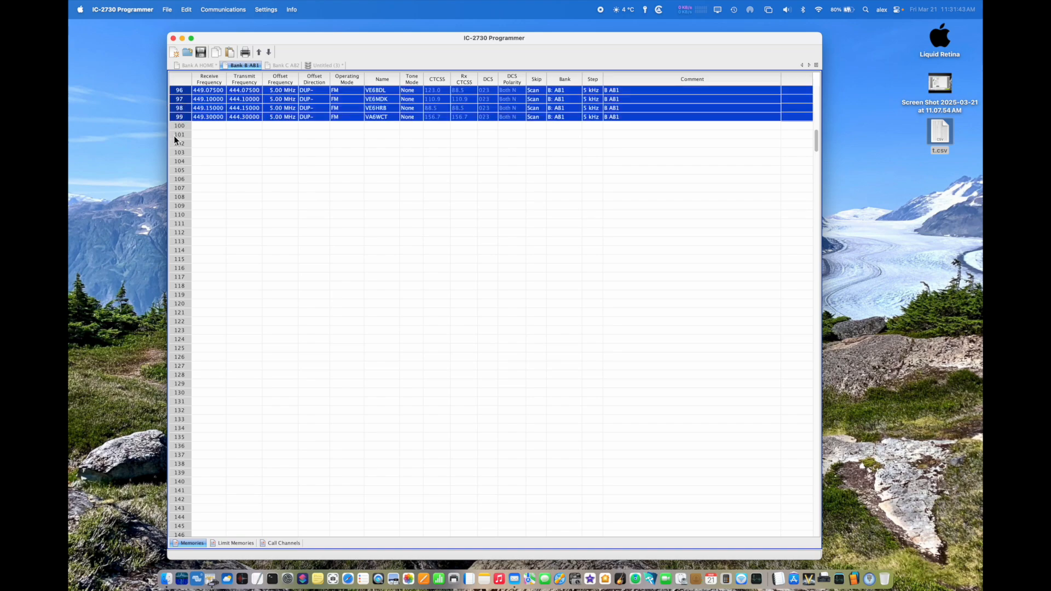
key(super+c)
click(332, 64)
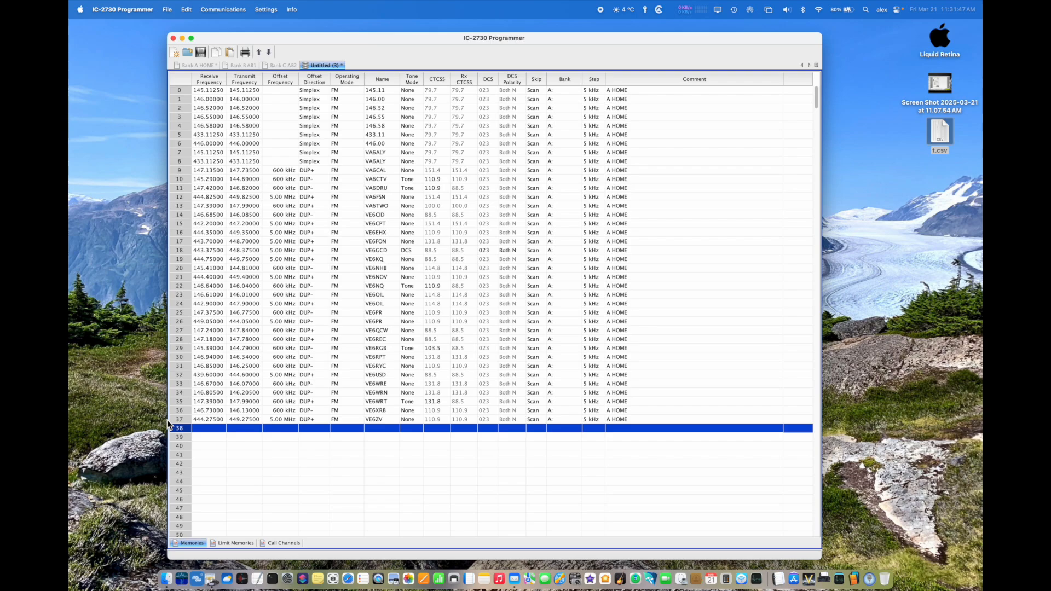
key(super+v)
scroll(277, 369, down, 5)
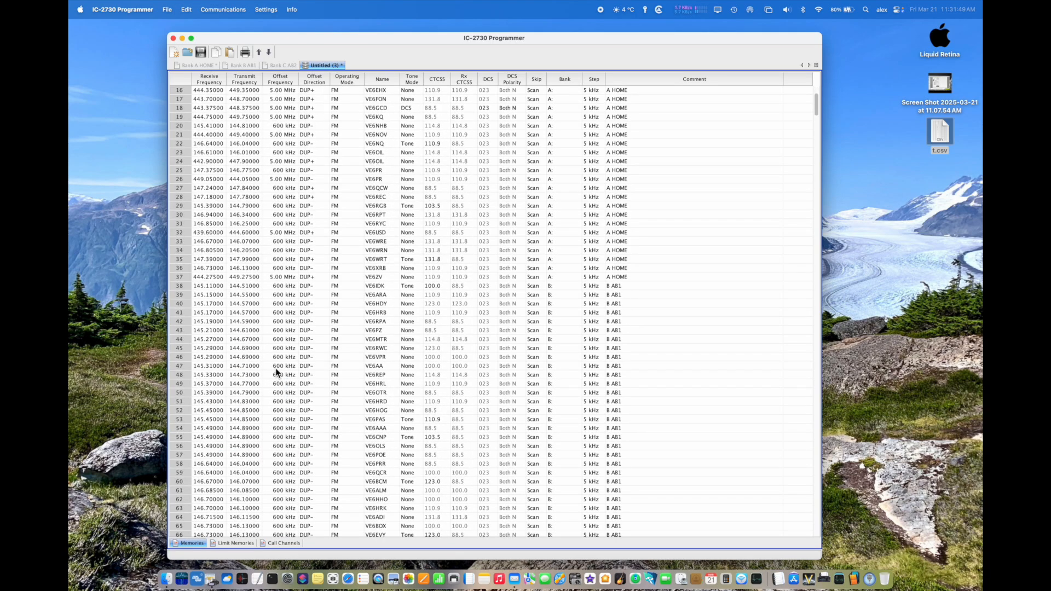
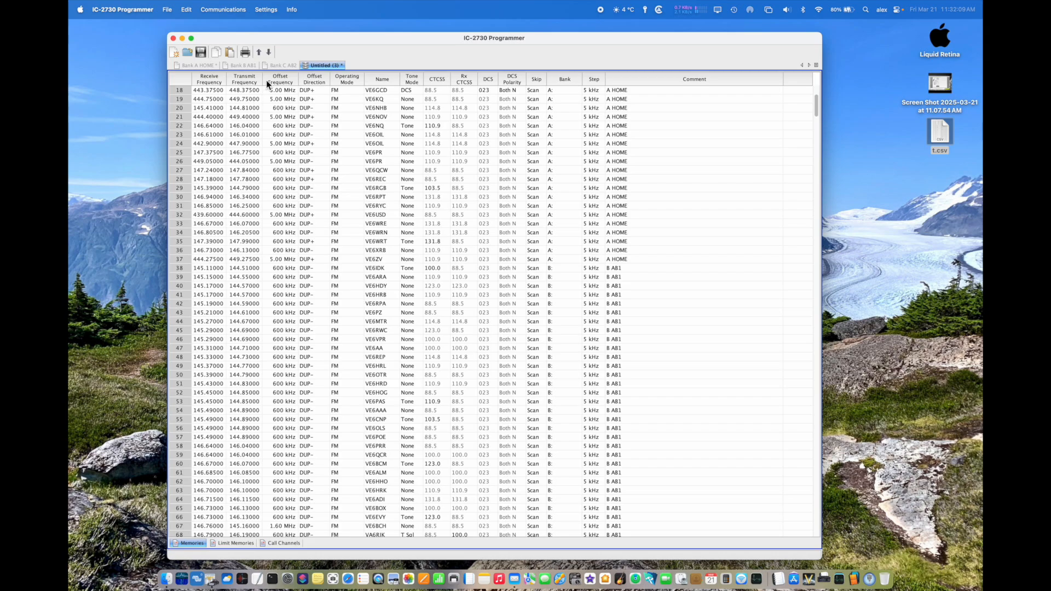
Step: Copy channels 0 through 35 from the Bank C AB2 file and paste them into the untitled file starting at row 138
click(281, 65)
click(180, 91)
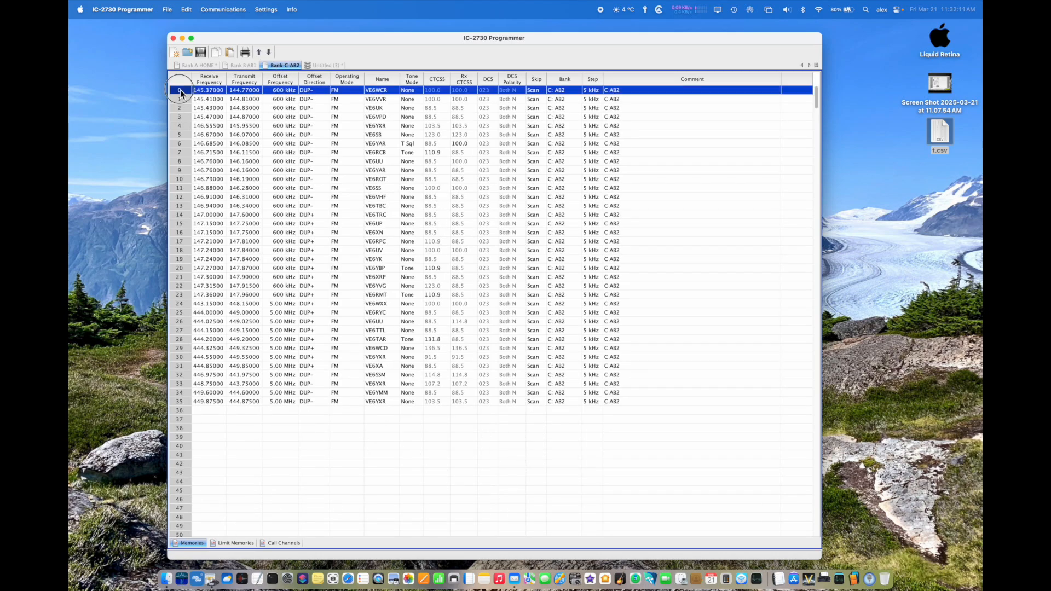
shift+click(180, 404)
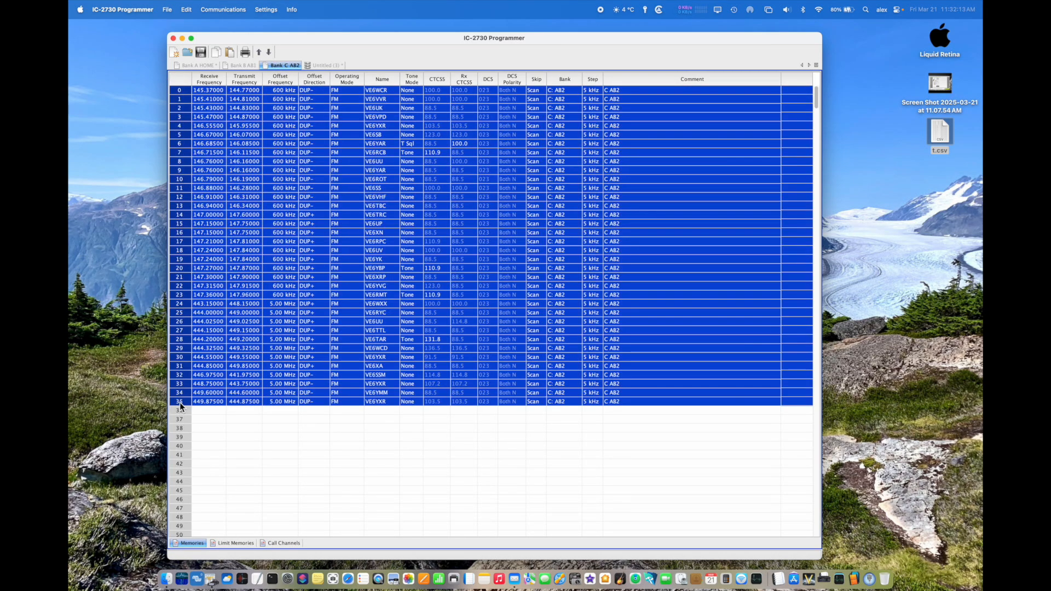
key(super+c)
click(329, 68)
scroll(350, 205, down, 10)
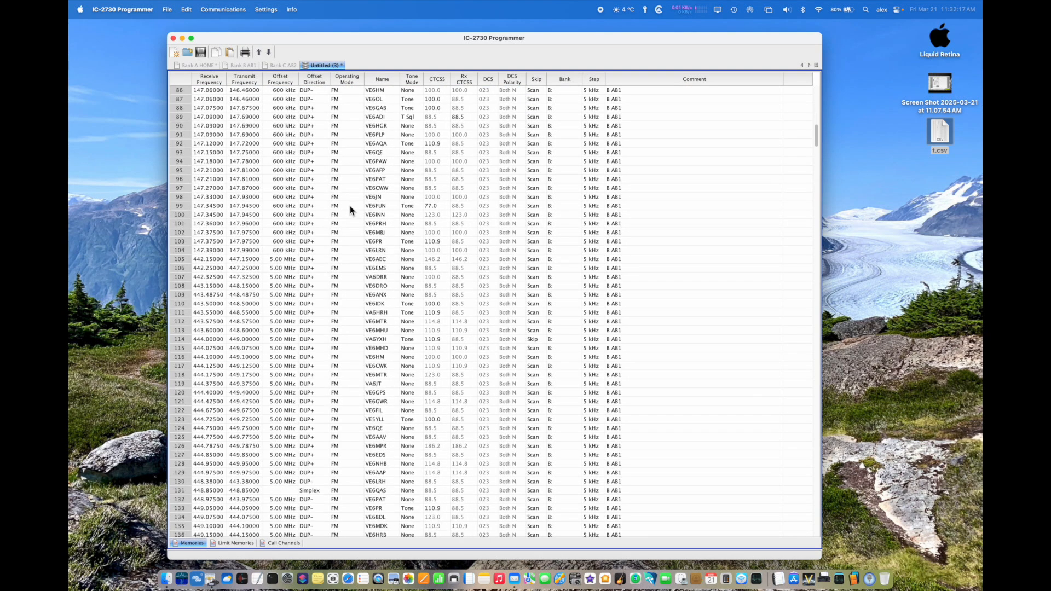
click(183, 188)
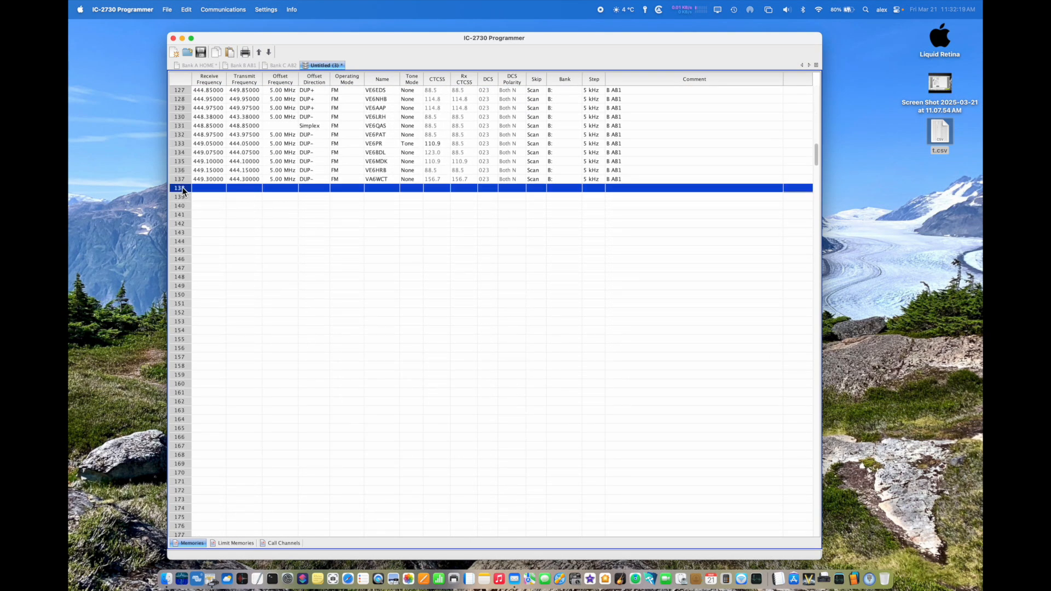
key(super+v)
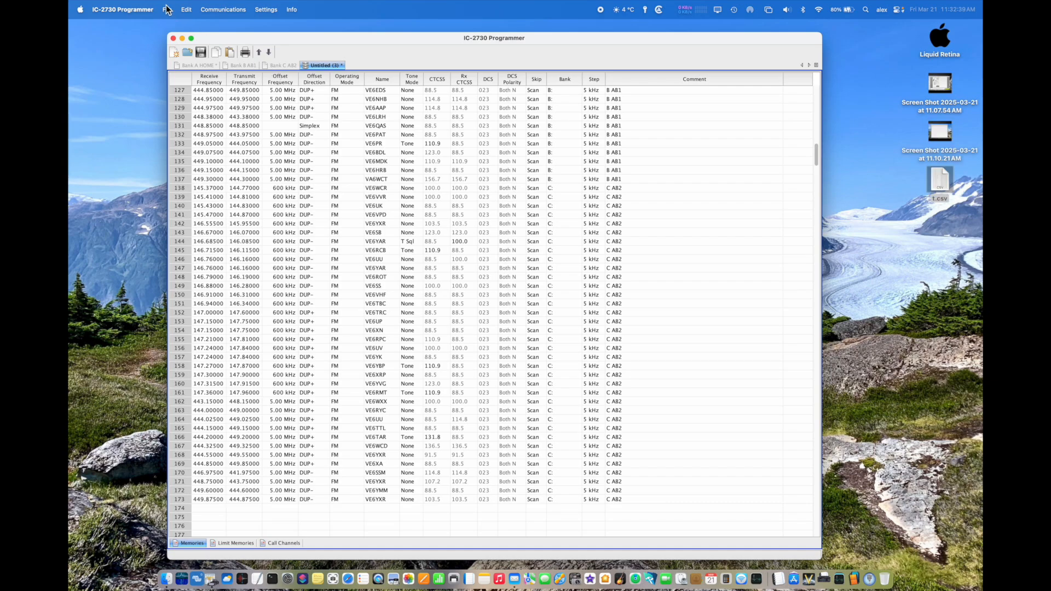
Step: Open the Bank D BC1.IC2730 file from the Banks folder and copy all of its channels
click(167, 9)
click(182, 42)
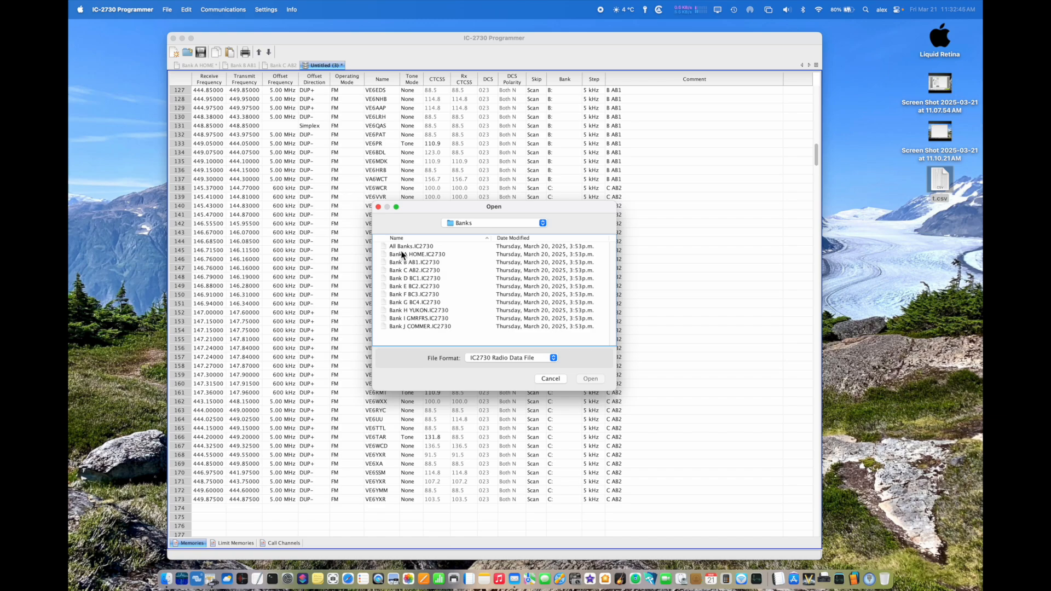
double_click(400, 280)
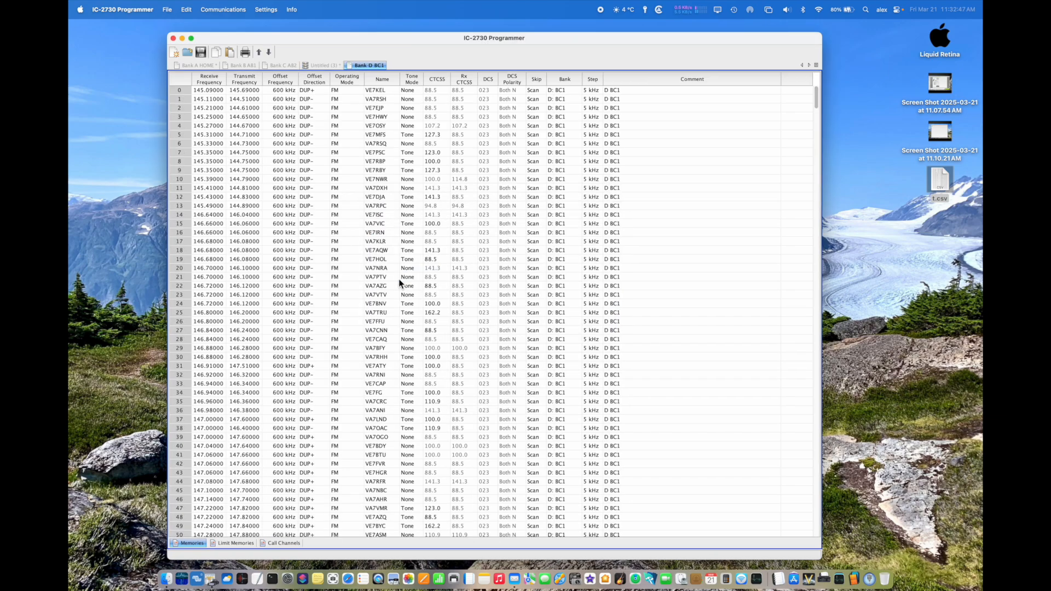
click(177, 91)
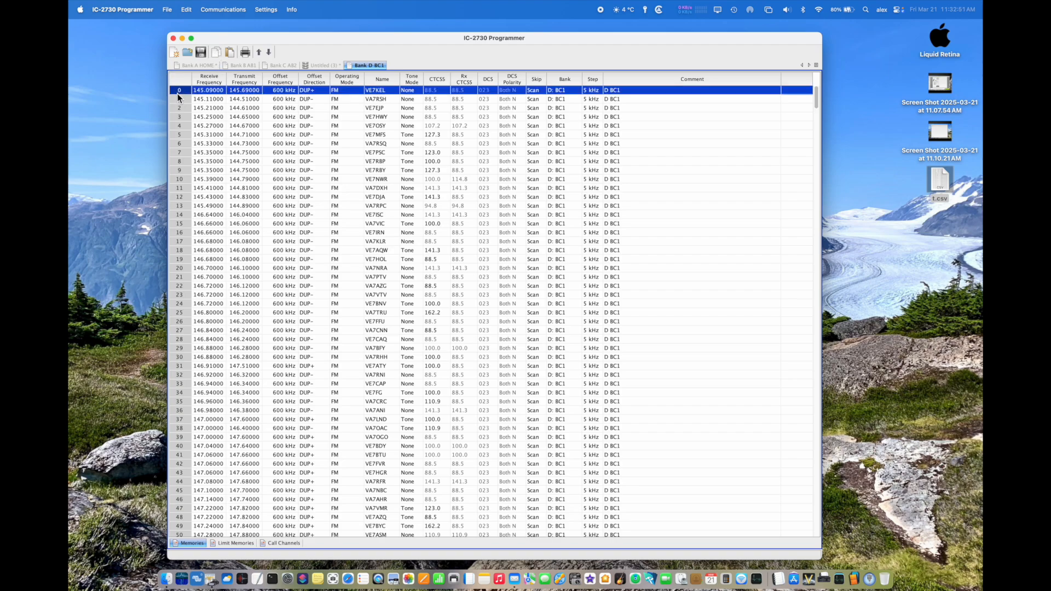
click(187, 7)
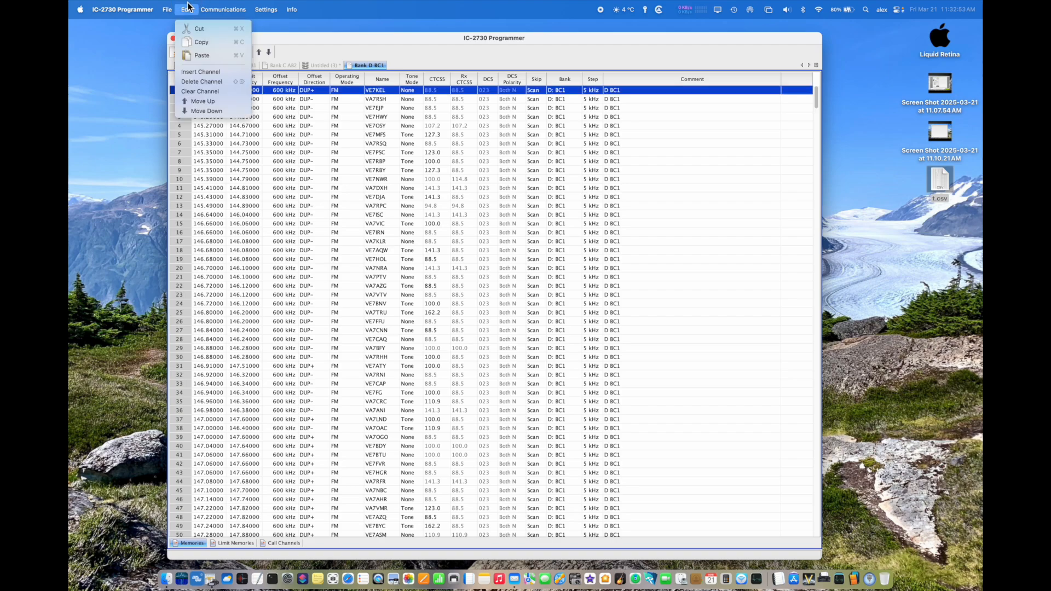
click(188, 7)
key(super+a)
scroll(268, 301, down, 5)
scroll(269, 302, down, 20)
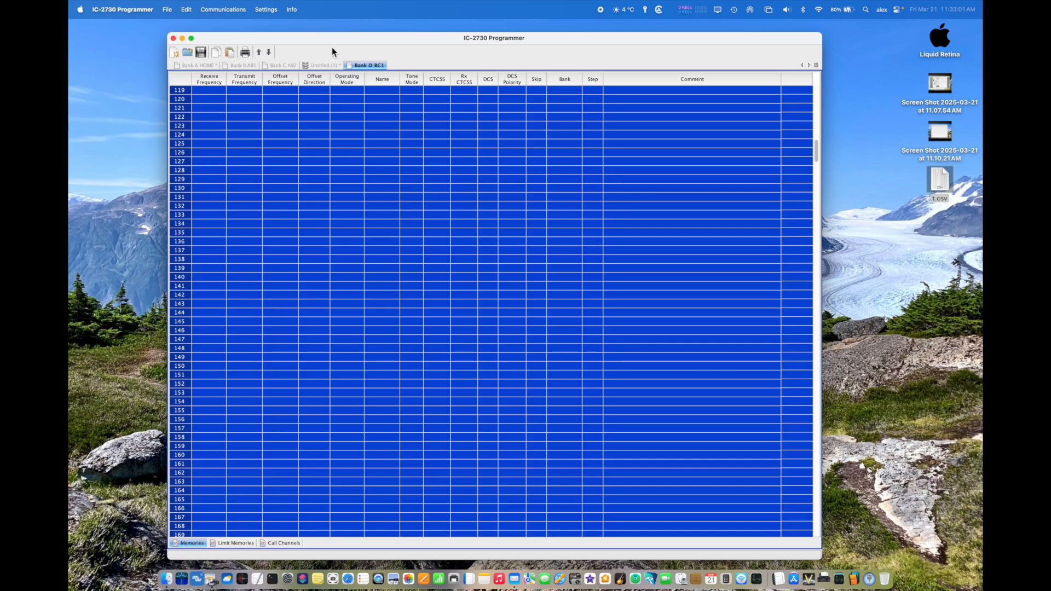
Step: Paste the copied Bank D channels into the untitled file starting at row 174
click(323, 65)
scroll(260, 300, down, 5)
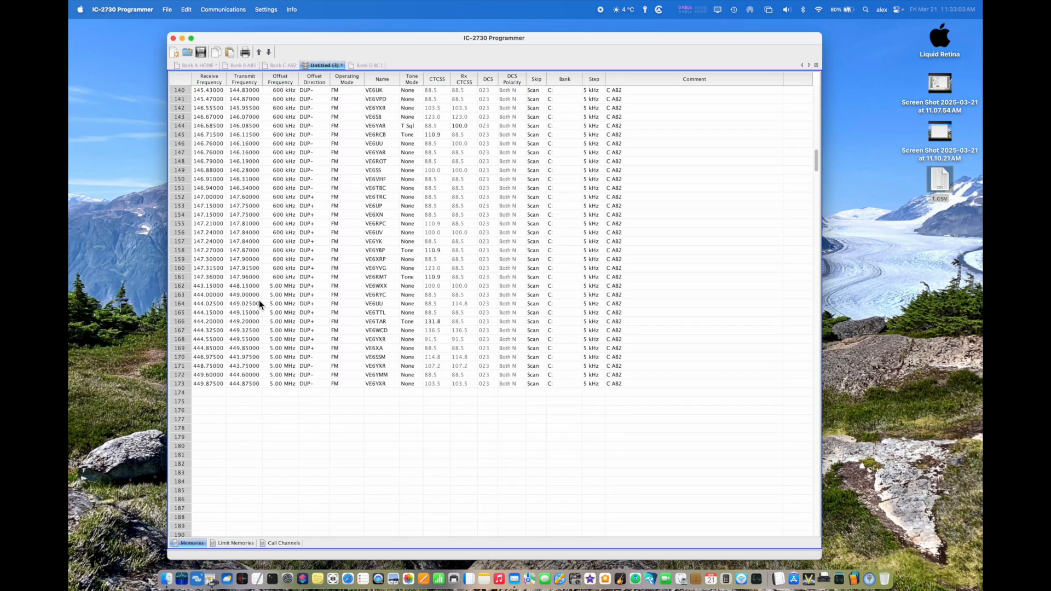
click(177, 393)
key(super+v)
scroll(205, 402, down, 10)
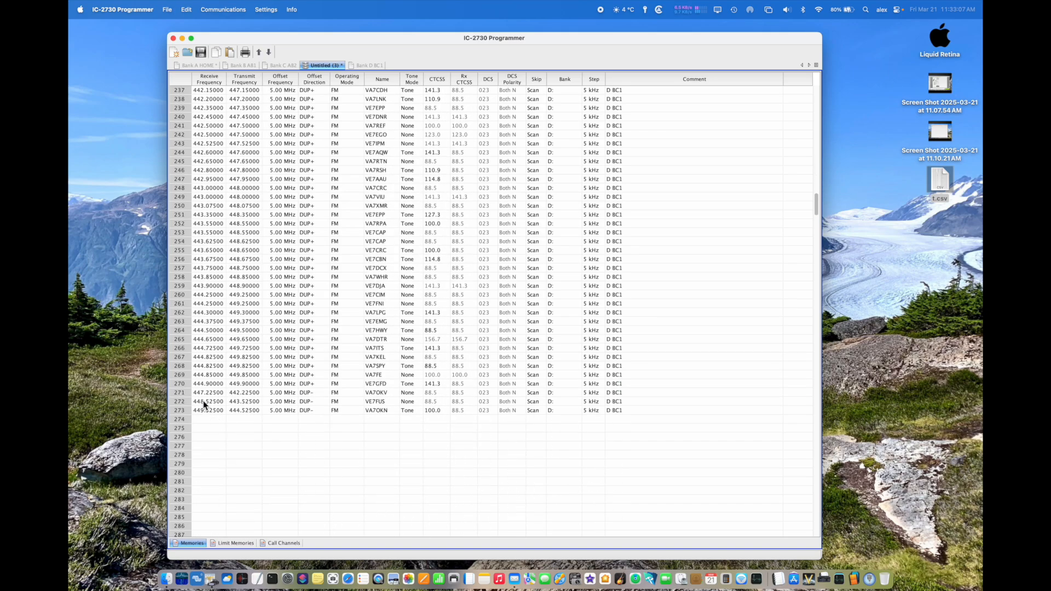
Step: Open the Bank E BC2.IC2730 file, copy all its channels, and paste them into the untitled file starting at row 274
scroll(203, 404, down, 5)
scroll(203, 403, up, 1)
click(181, 224)
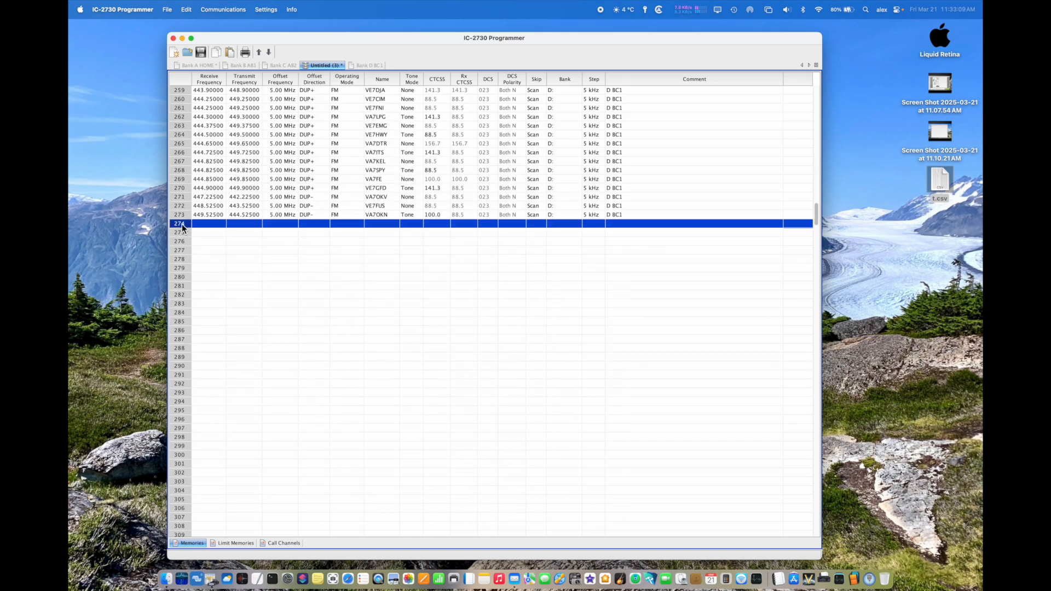
click(168, 9)
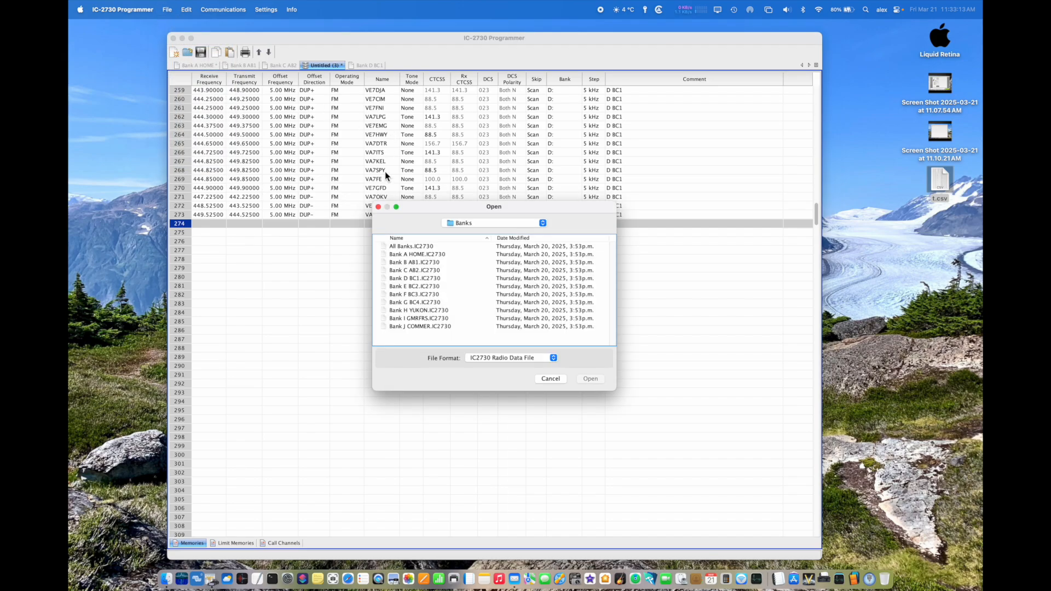
double_click(407, 287)
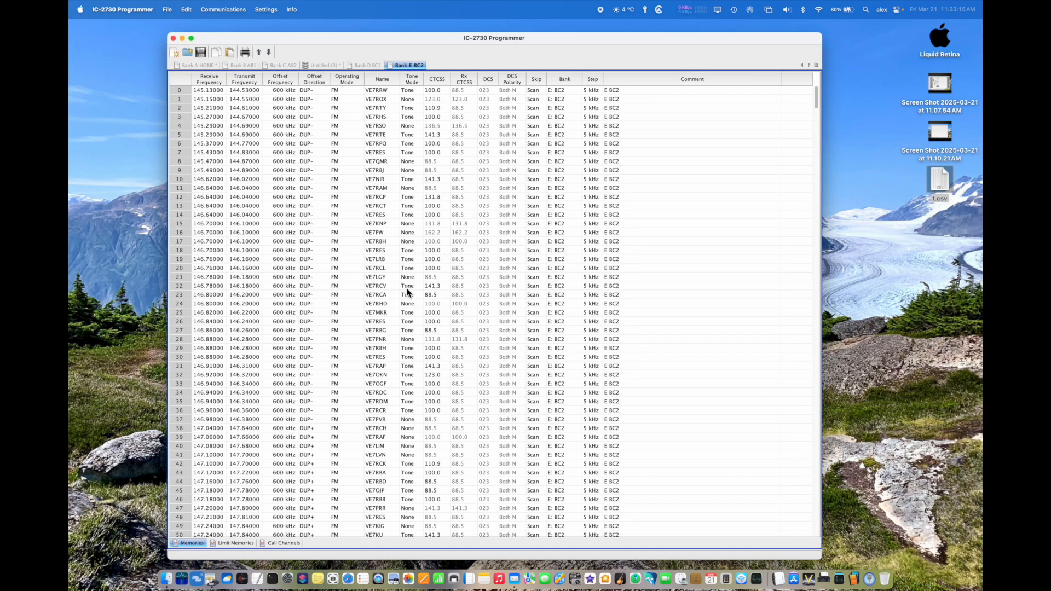
scroll(221, 157, down, 1)
click(183, 147)
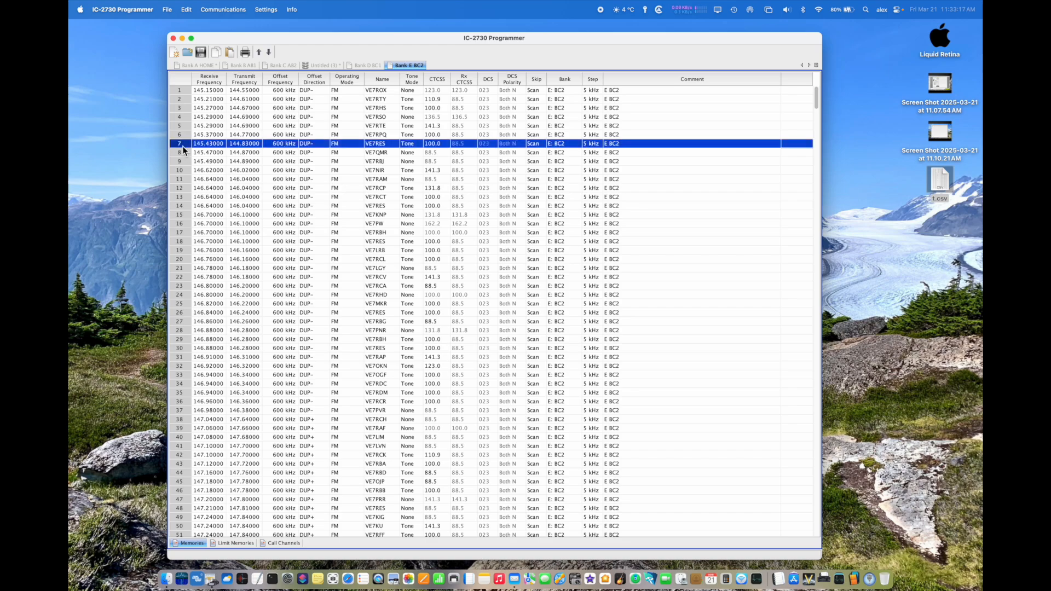
key(super+a)
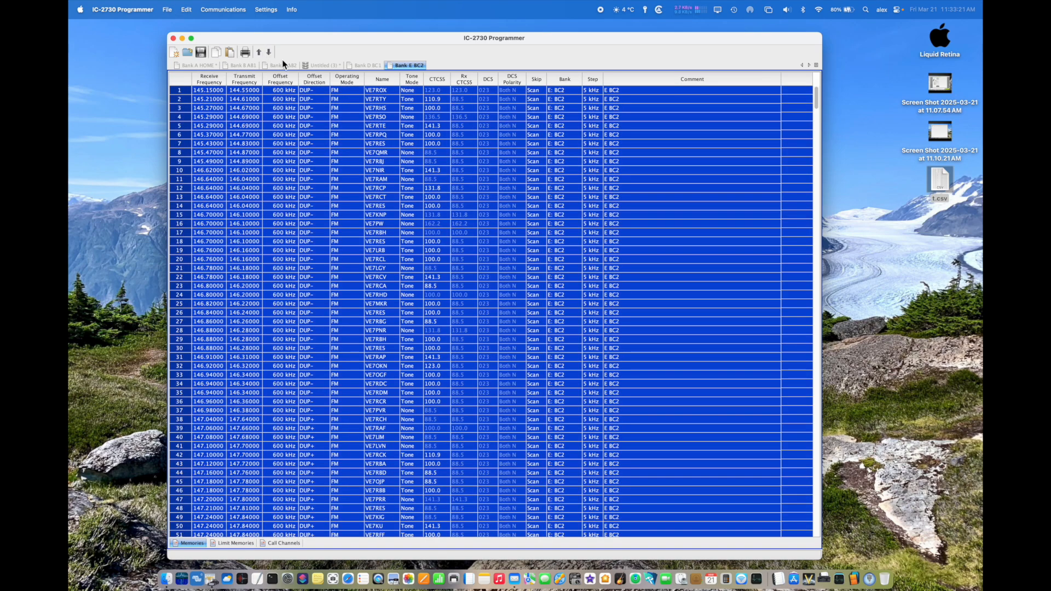
click(322, 66)
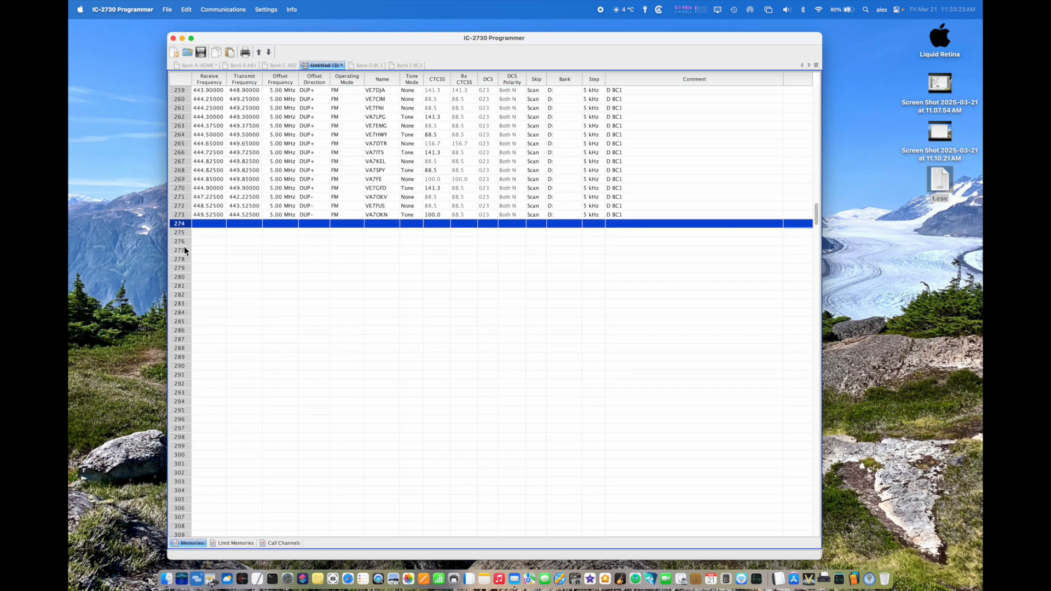
key(super+v)
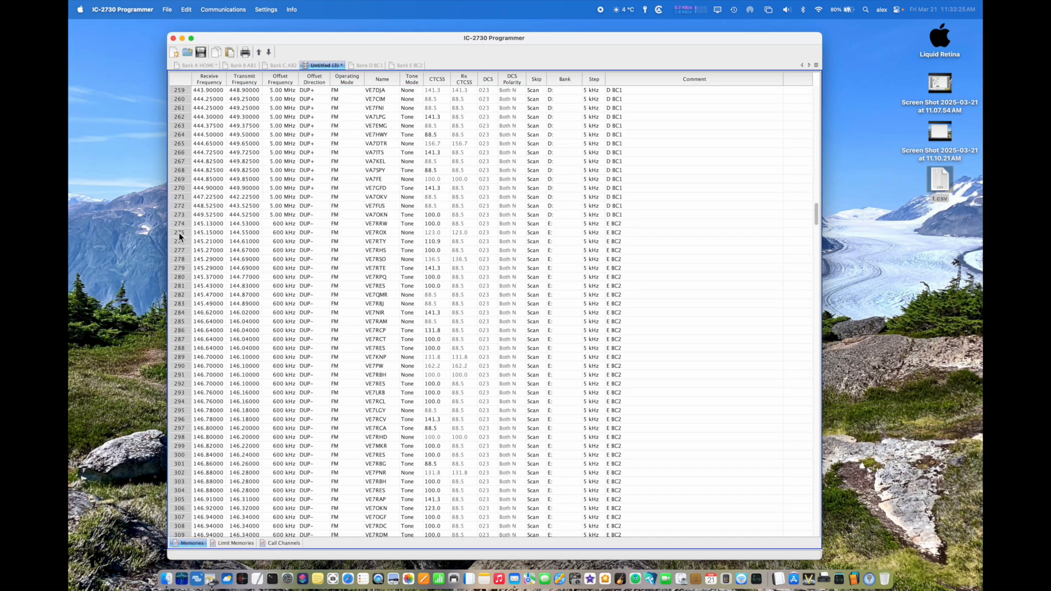
Step: Open the Bank F BC3.IC2730 file from the Banks folder and copy all of its channels
click(170, 7)
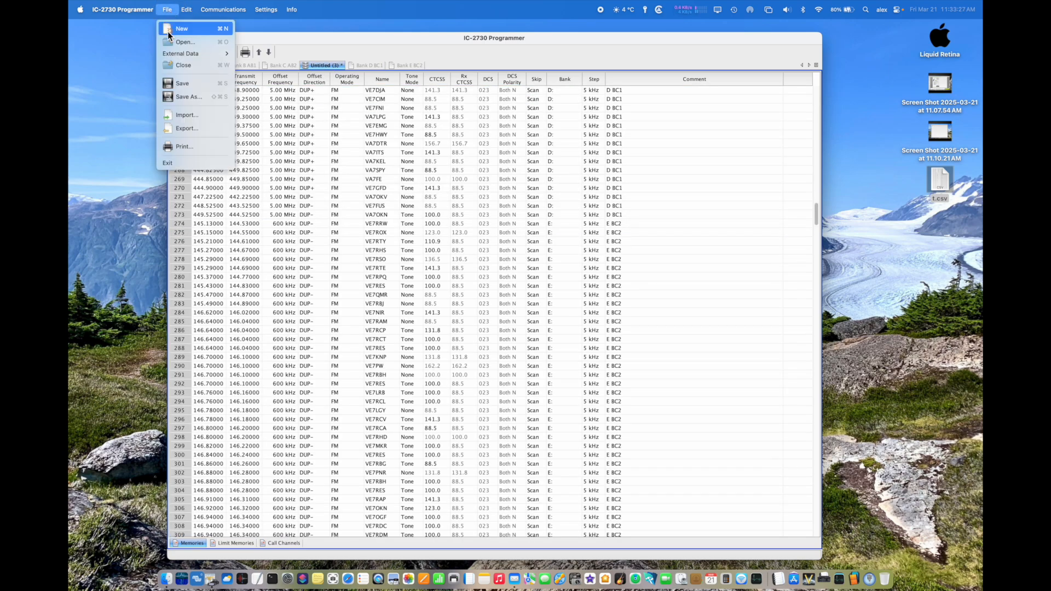
click(169, 44)
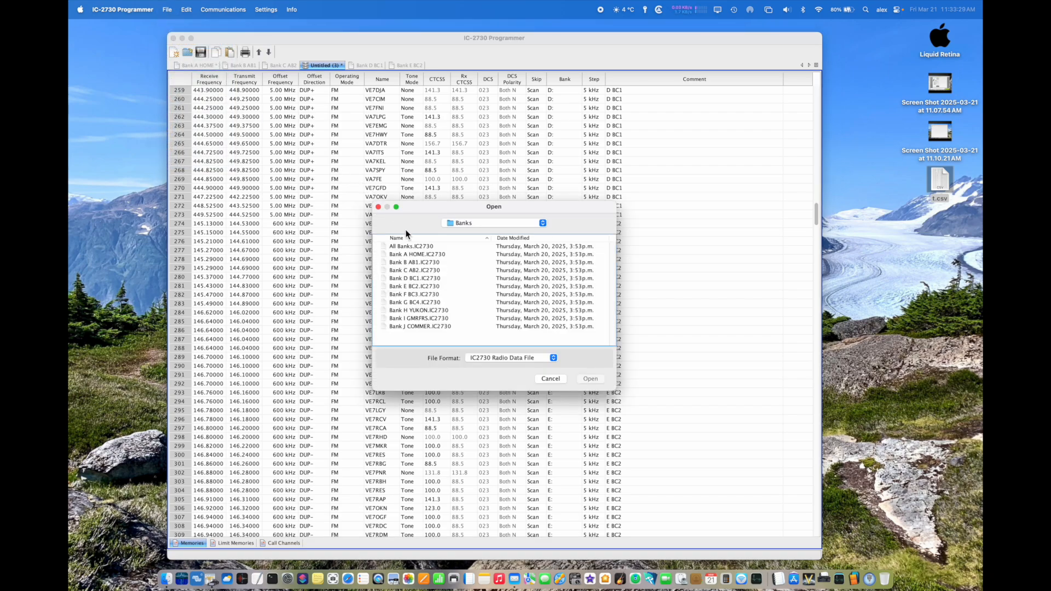
double_click(421, 294)
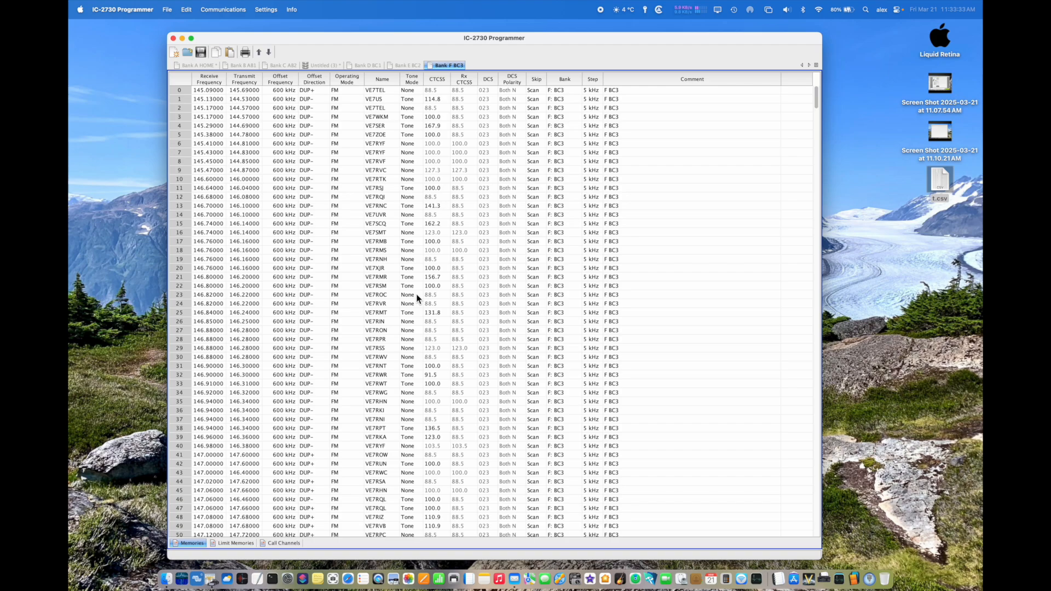
key(super+a)
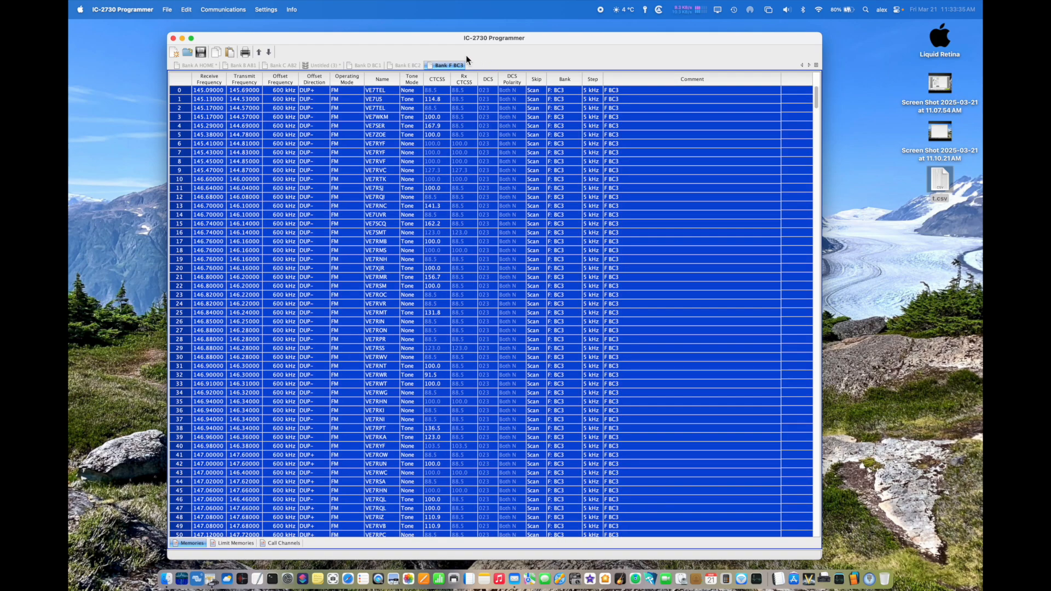
Step: Paste the copied Bank F channels into the untitled file, starting at the first empty row below the Bank E channels
click(330, 67)
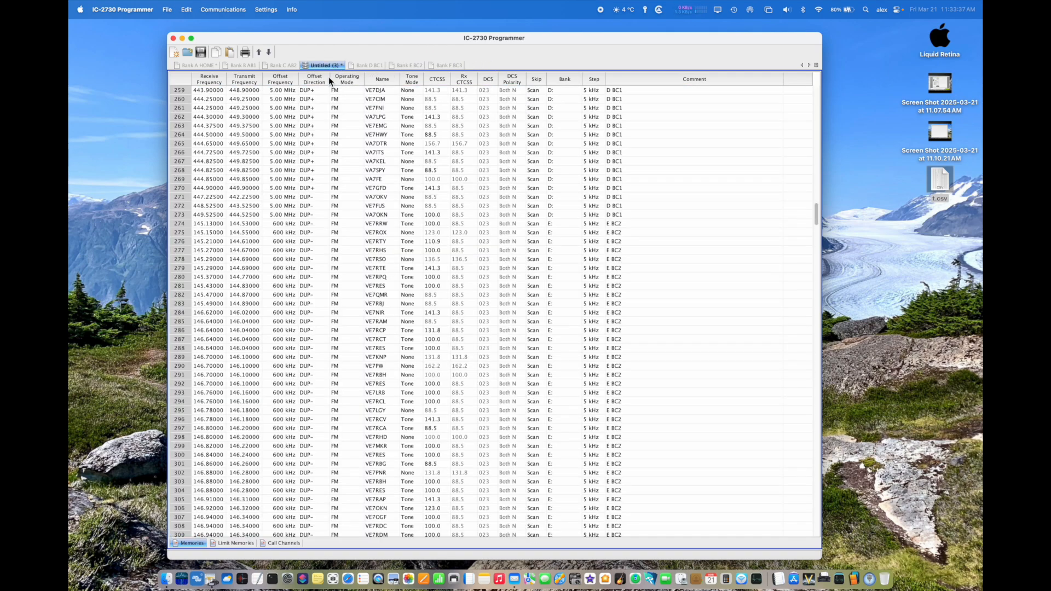
scroll(337, 169, down, 15)
click(182, 208)
key(super+v)
scroll(283, 281, down, 6)
scroll(282, 280, down, 8)
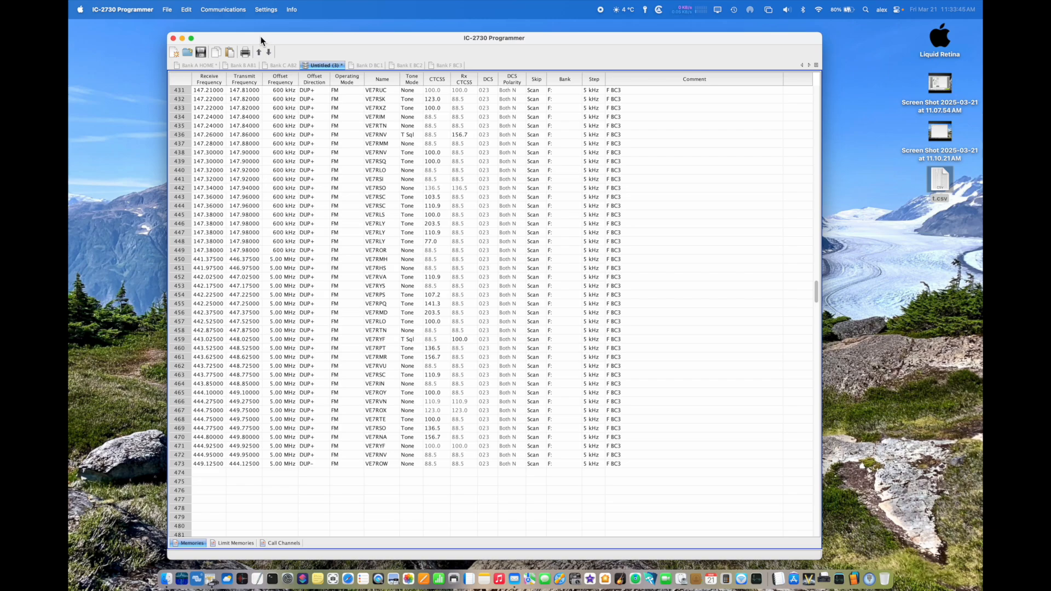
Step: Open the Bank G BC4.IC2730 file, copy all its channels, and paste them into the untitled file starting at row 474
click(167, 9)
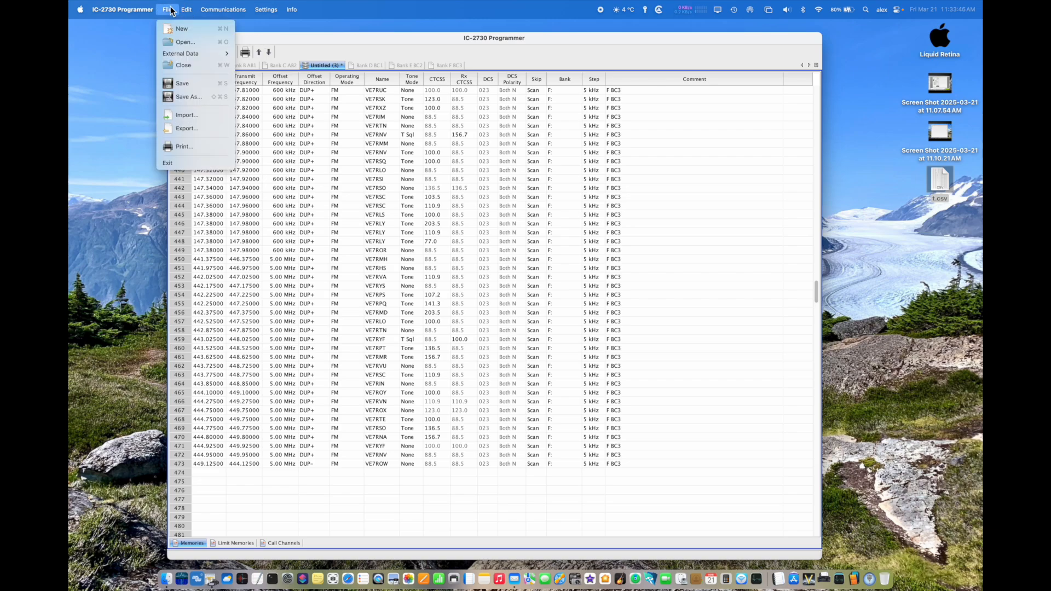
click(181, 40)
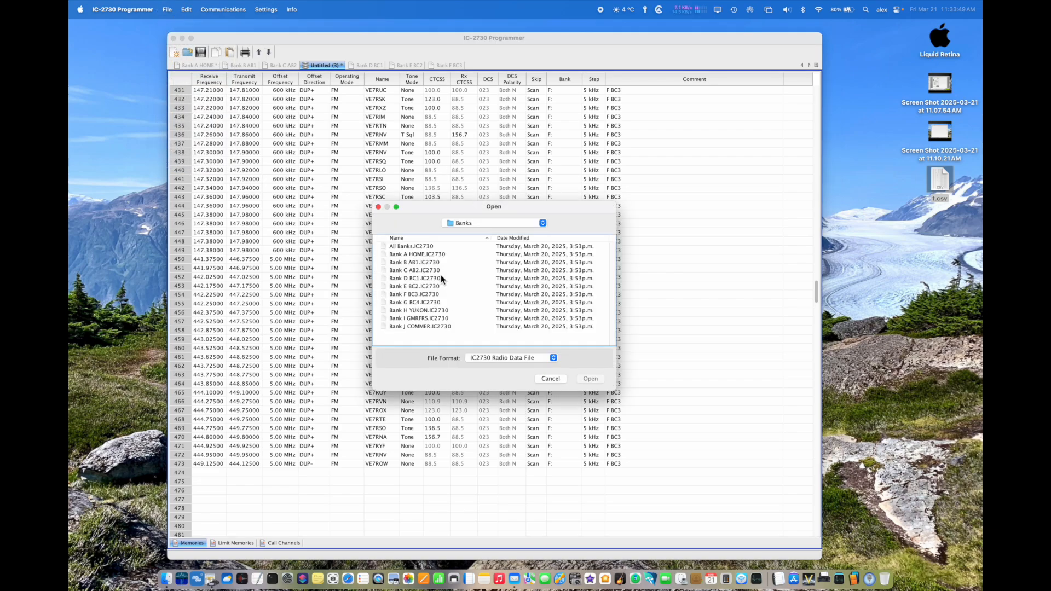
click(425, 305)
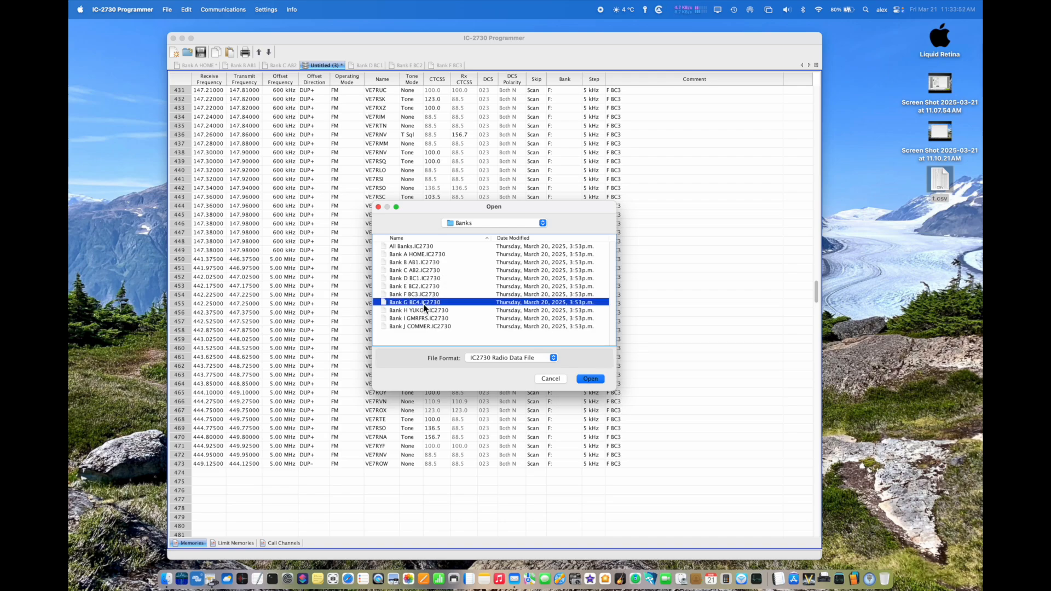
click(591, 380)
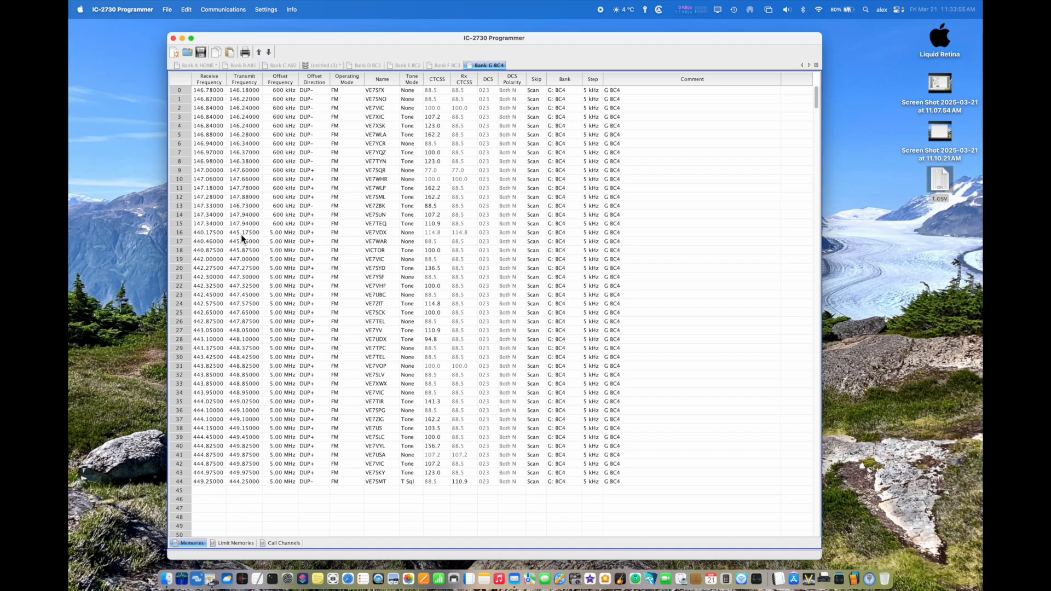
key(super+a)
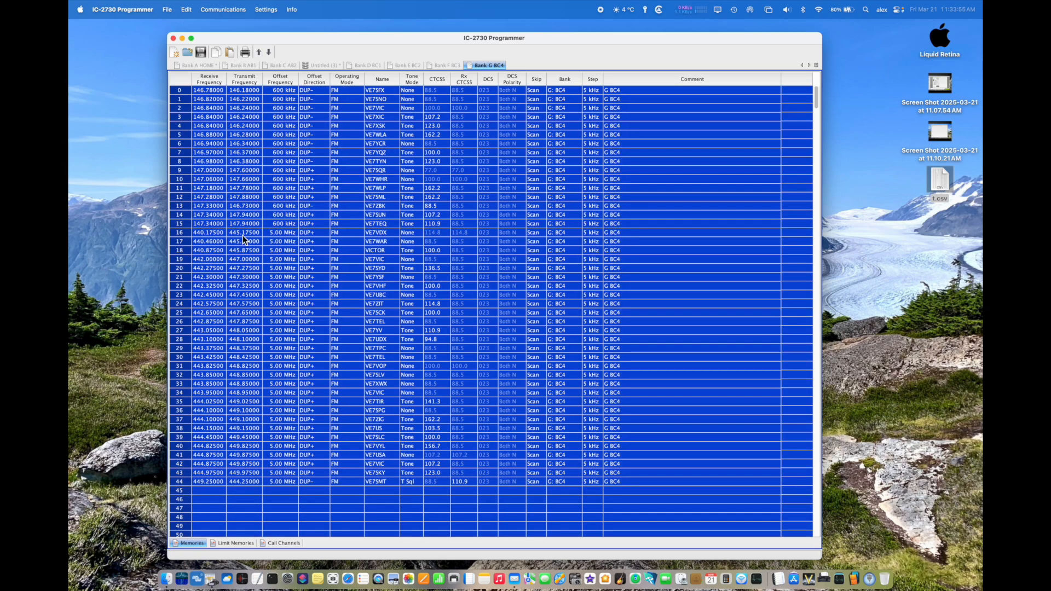
click(326, 65)
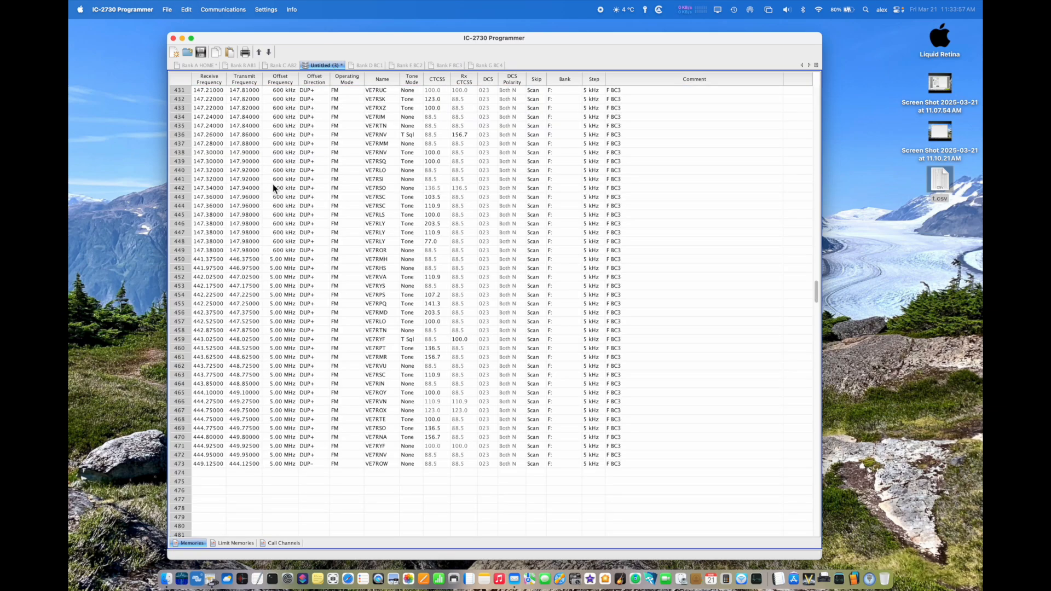
click(179, 476)
key(super+v)
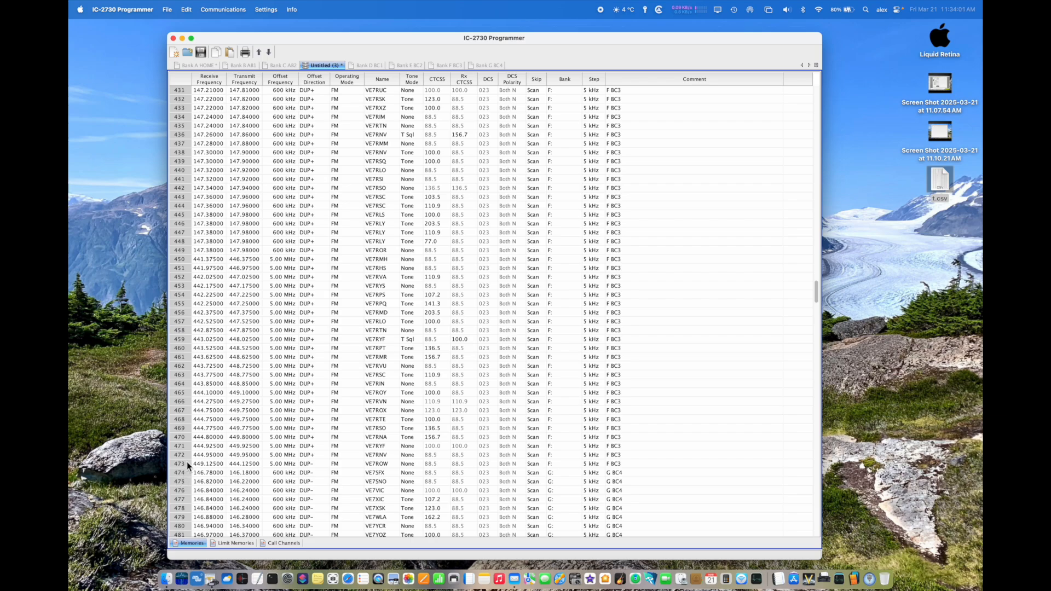
Step: Open the Bank H YUKON.IC2730 file from the Banks folder and copy all of its channels
click(169, 10)
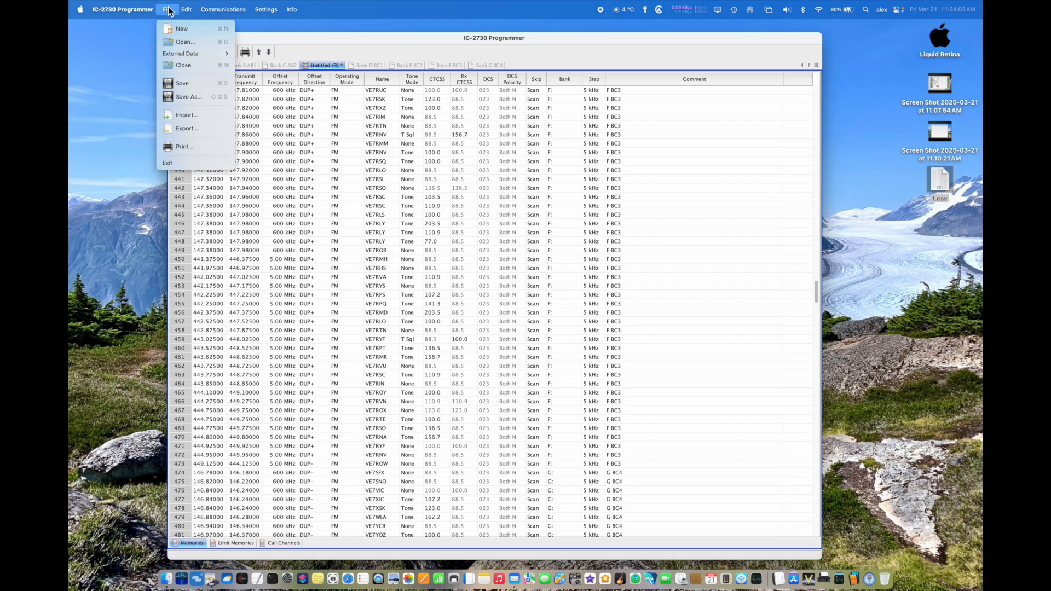
click(173, 42)
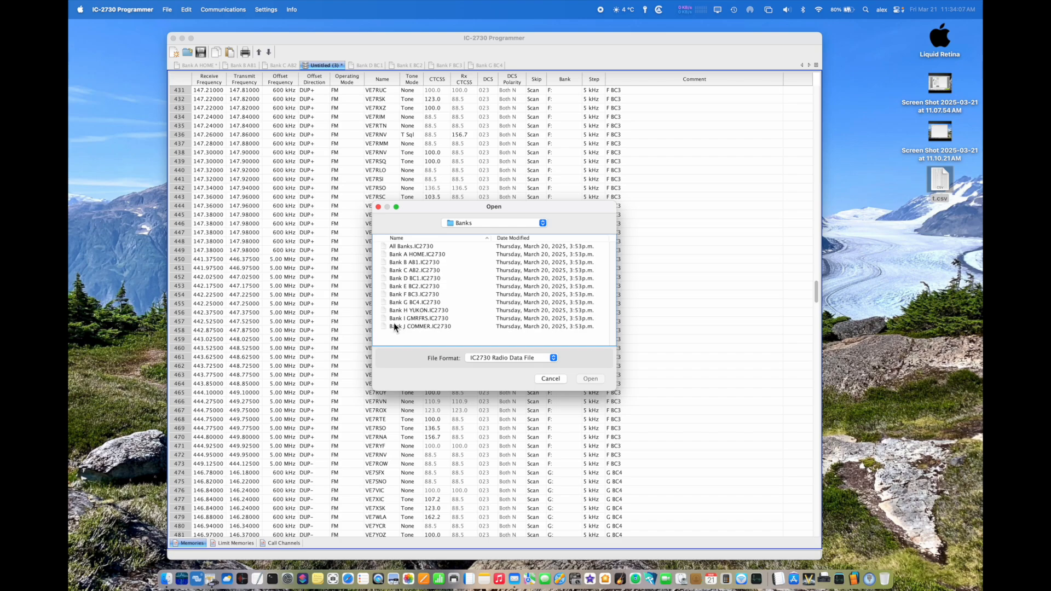
click(405, 311)
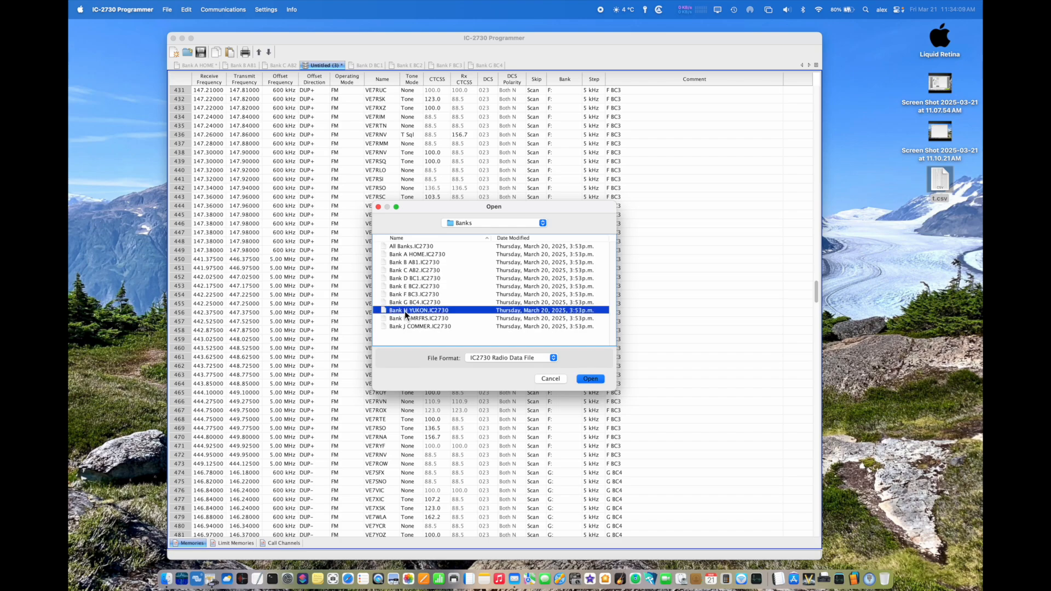
double_click(404, 311)
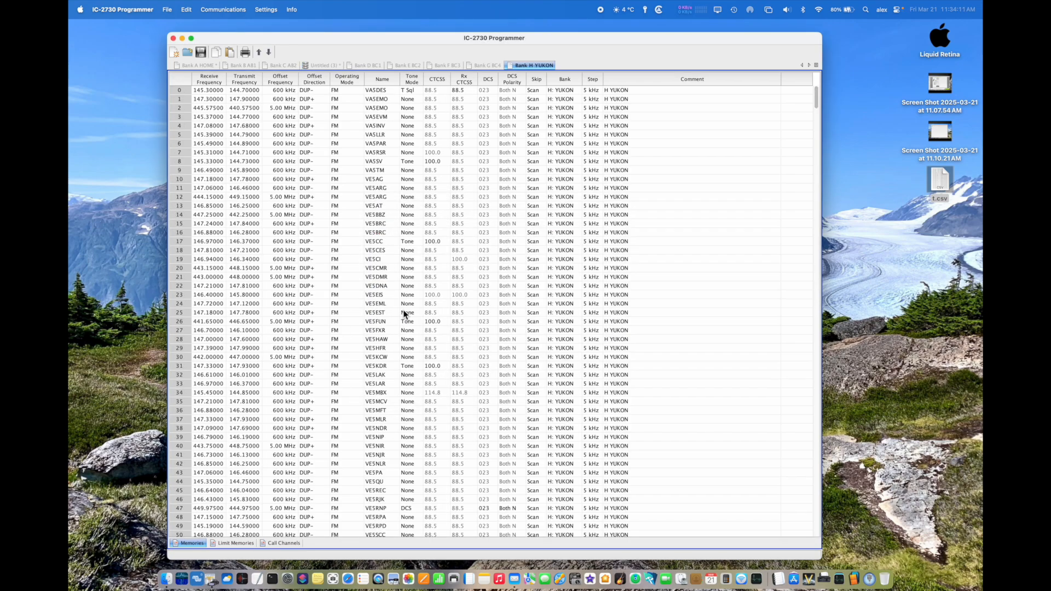
key(super+a)
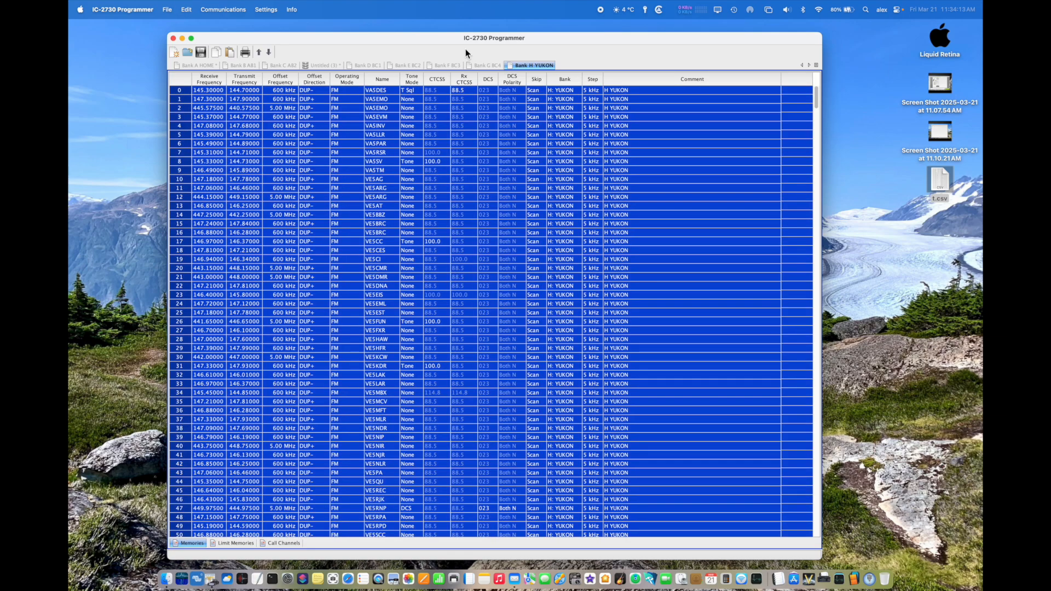
Step: Paste the copied Bank H channels into the untitled file, starting at row 519
click(326, 66)
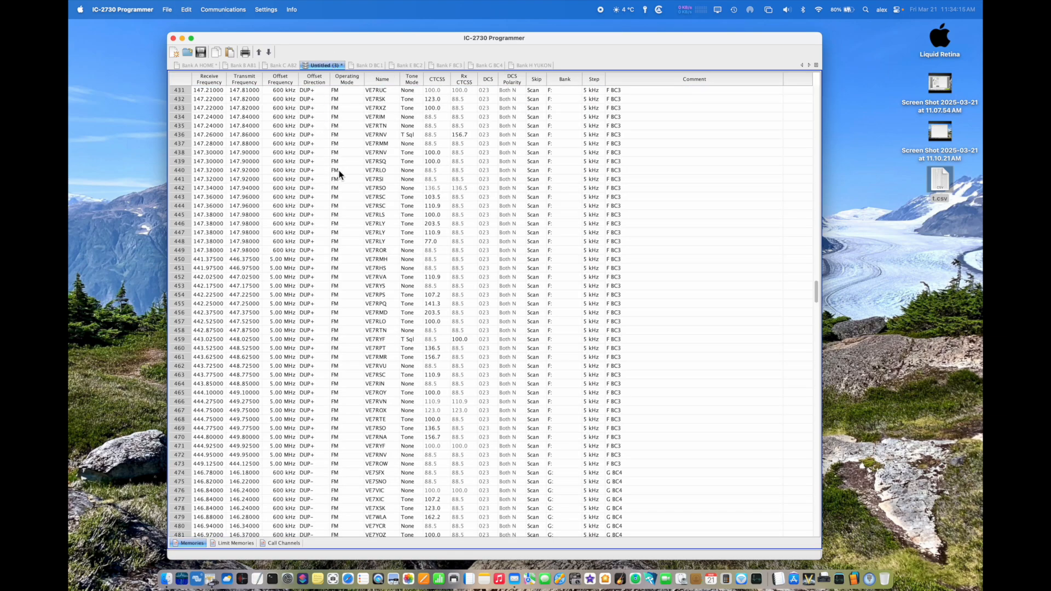
scroll(339, 174, down, 10)
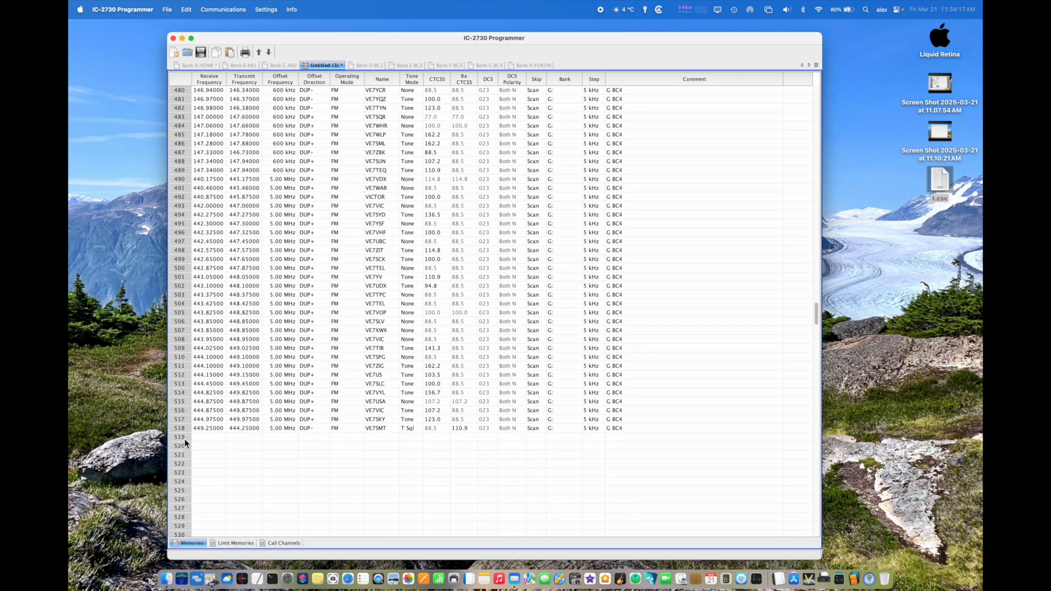
click(181, 437)
key(super+v)
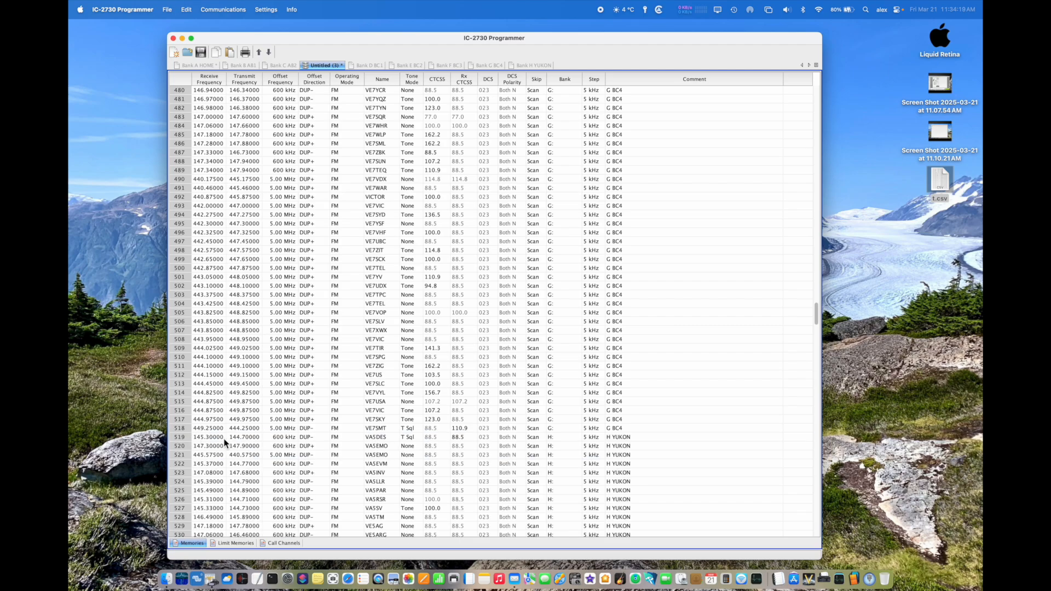
scroll(222, 442, down, 20)
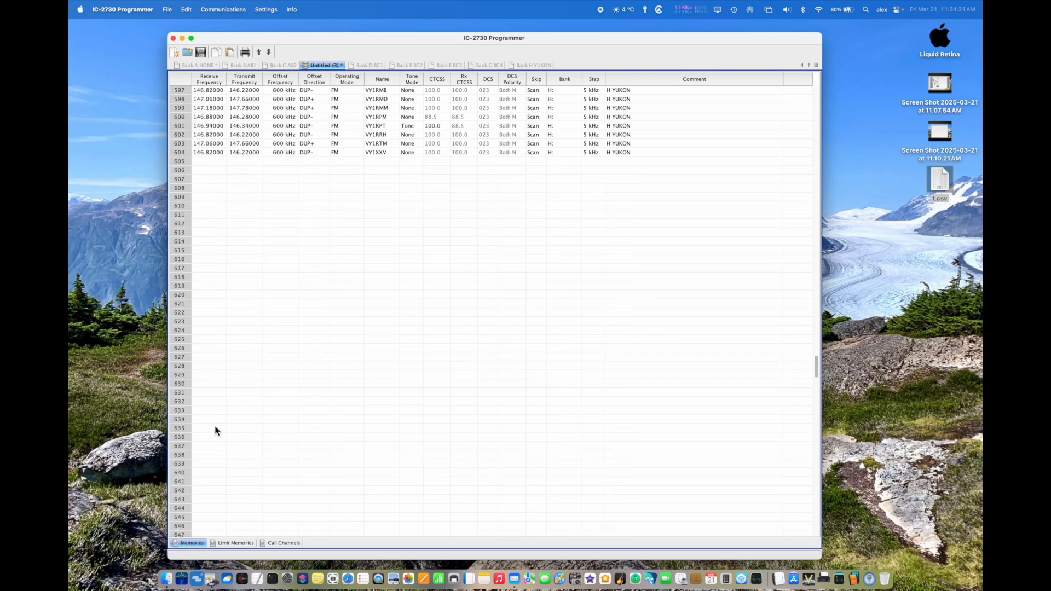
Step: Open the Bank I GMRFRS.IC2730 file from the Banks folder and copy all of its channels
click(164, 10)
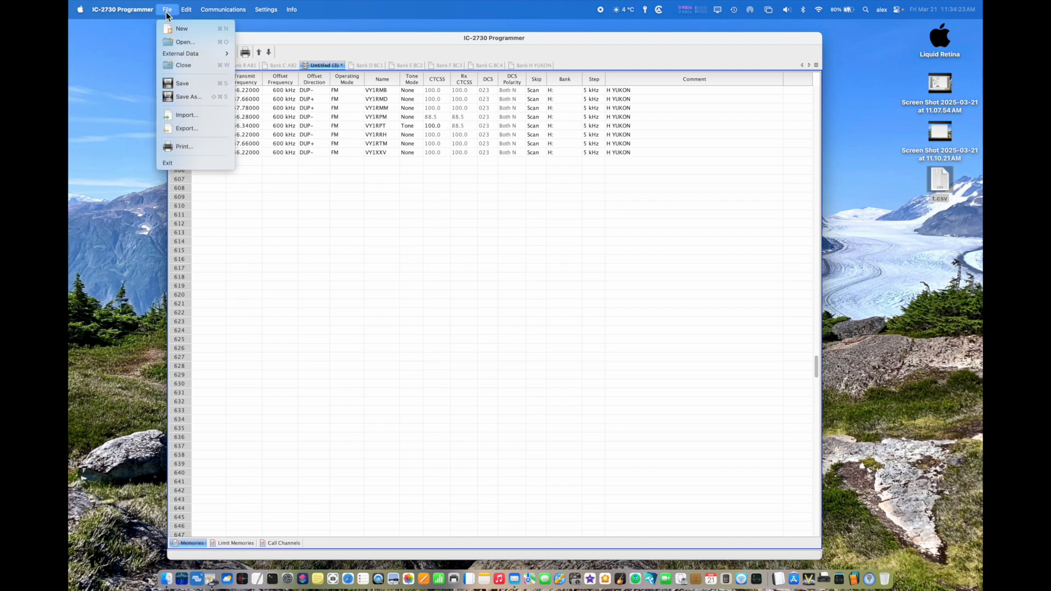
click(172, 42)
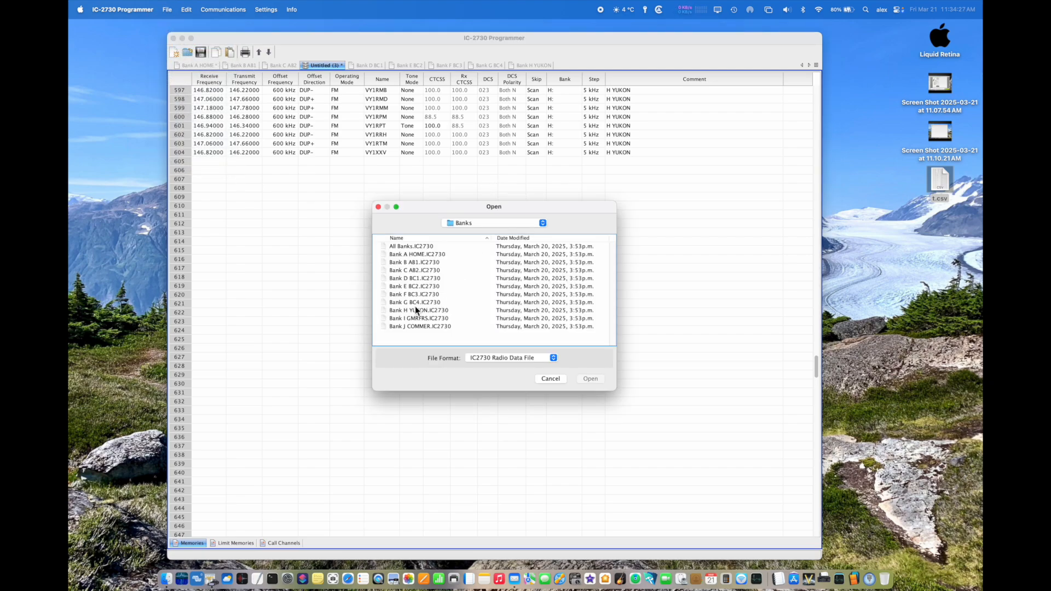
click(420, 319)
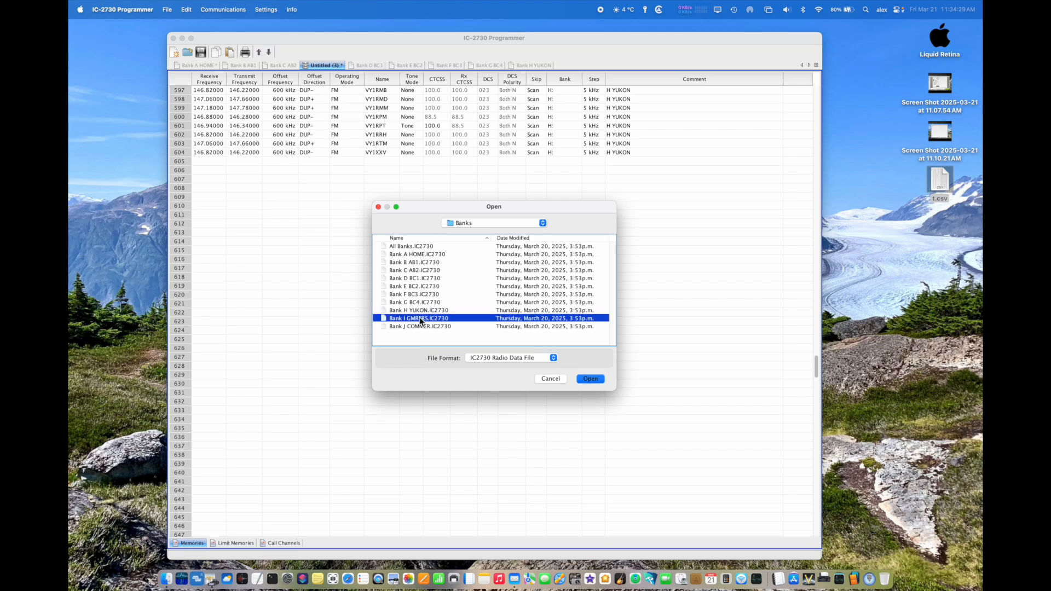
double_click(383, 318)
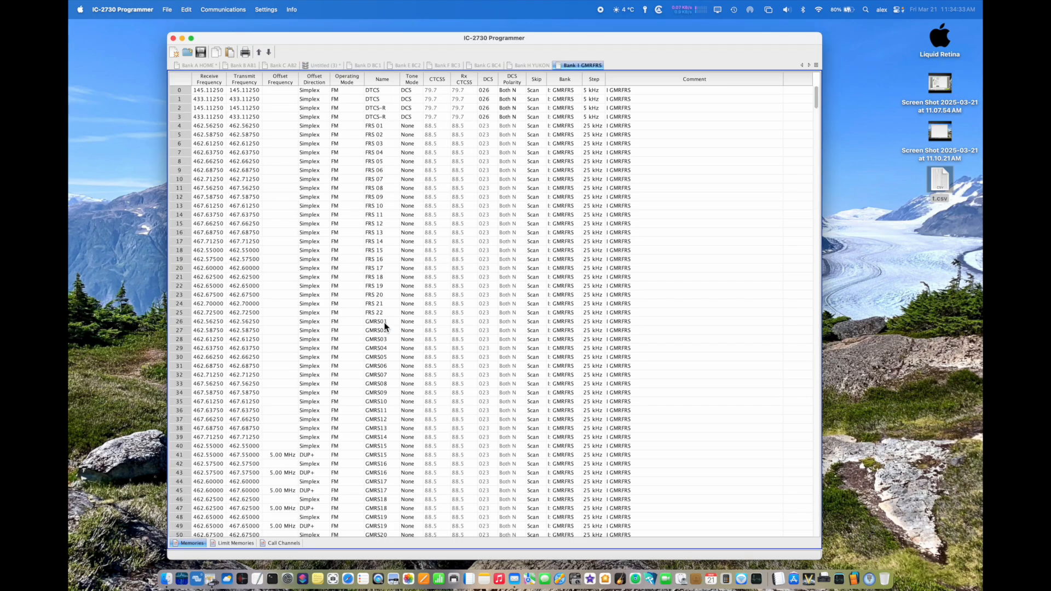
key(super+a)
key(super+c)
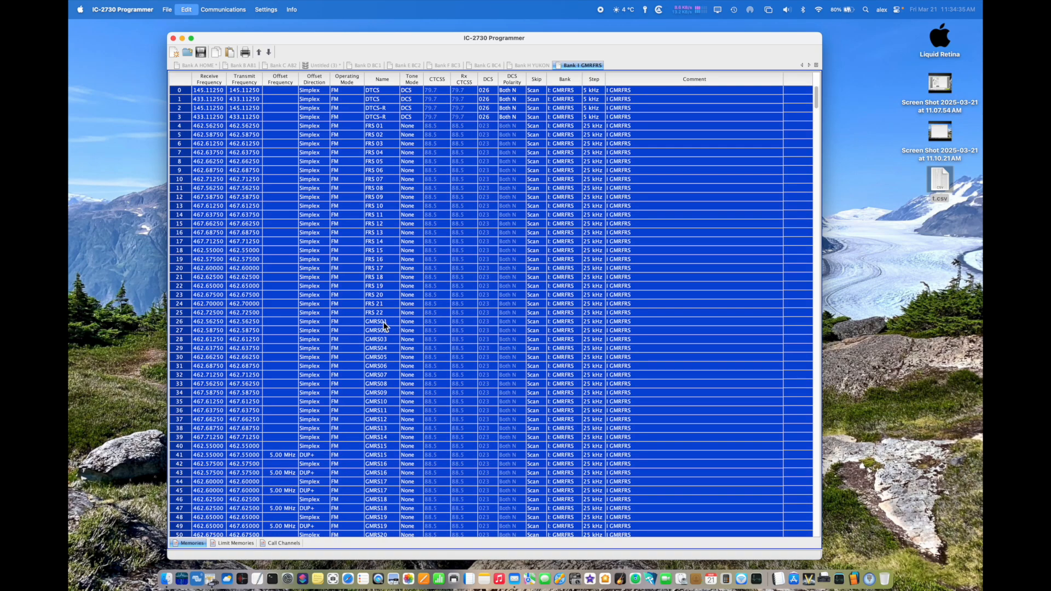
Step: Paste the copied Bank I channels into the untitled file, starting at row 605
click(328, 66)
click(176, 161)
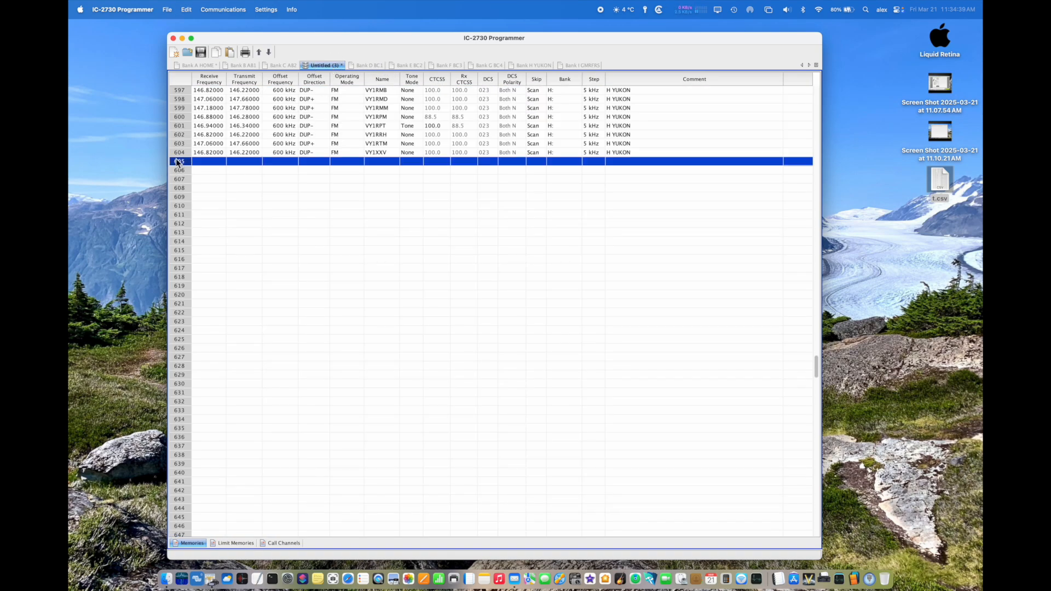
key(super+v)
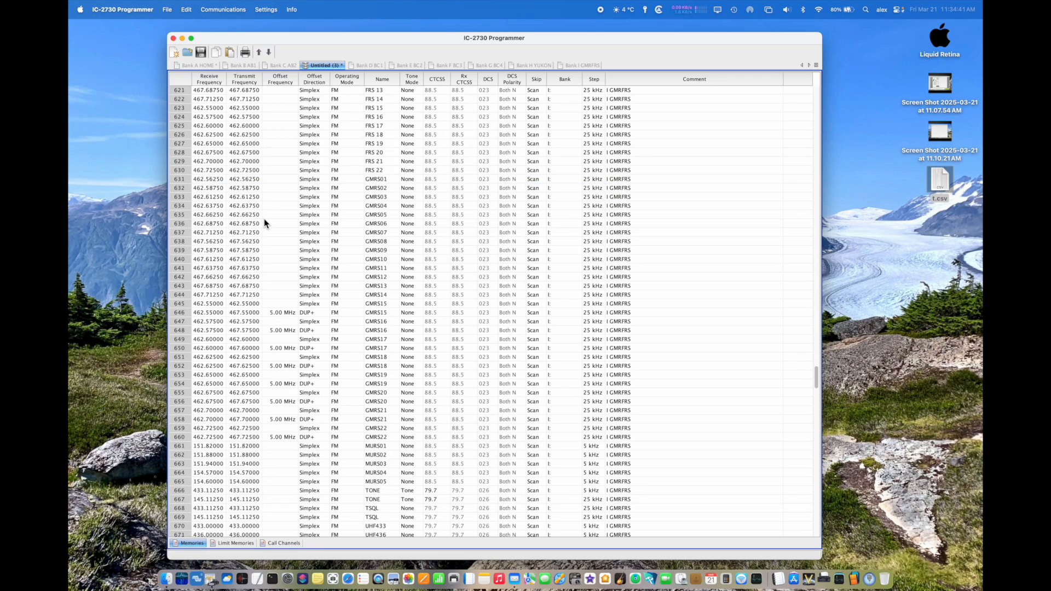
scroll(264, 218, down, 5)
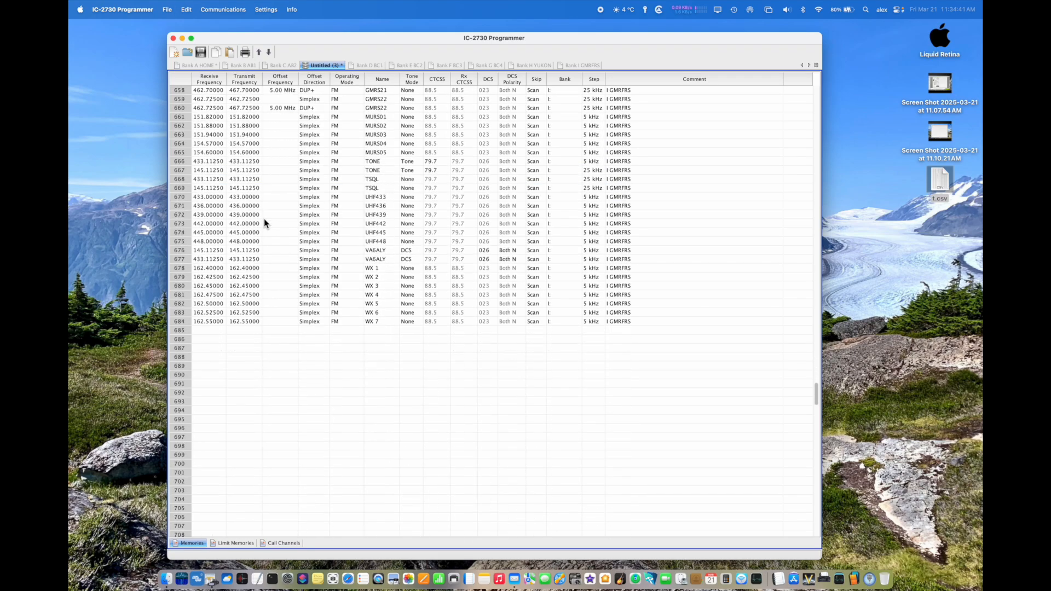
Step: Select row 685 of the untitled file as the paste position, open Bank J COMMER.IC2730 and copy all of its channels
click(181, 331)
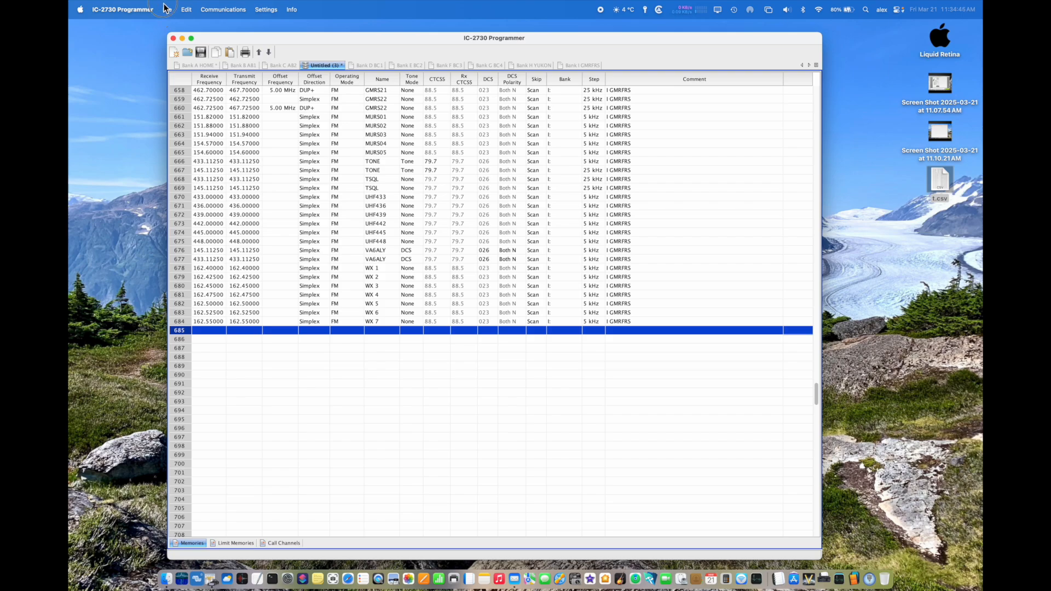
click(165, 8)
click(170, 44)
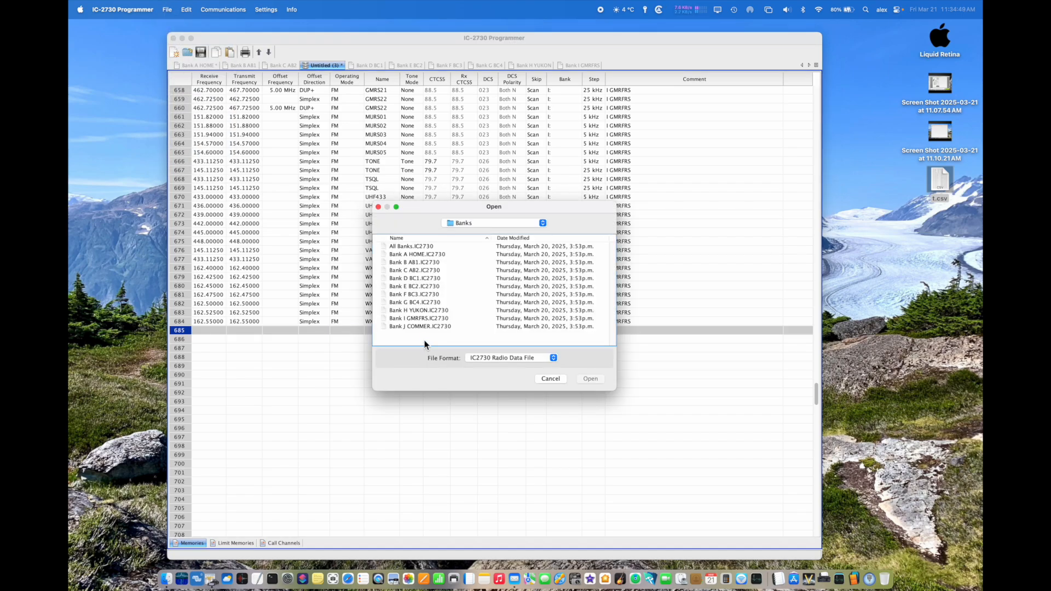
click(421, 326)
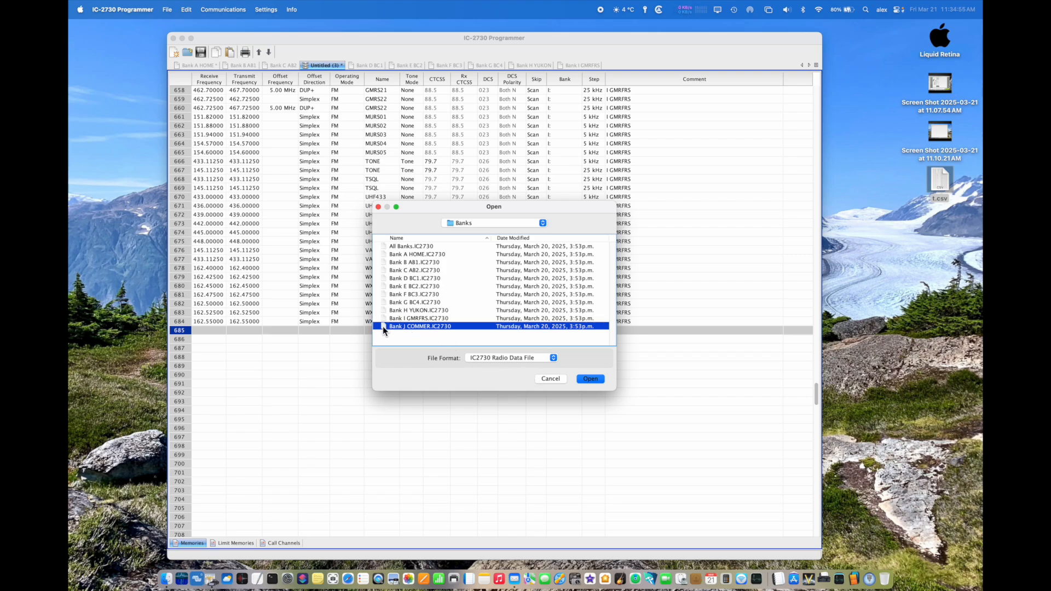
click(590, 379)
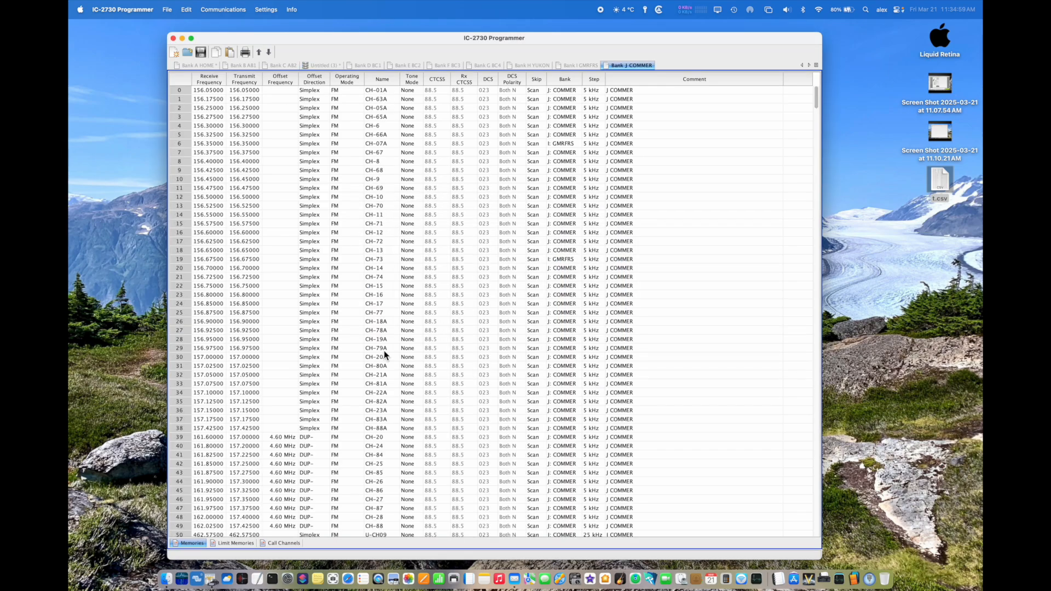
scroll(384, 351, down, 20)
scroll(383, 350, up, 10)
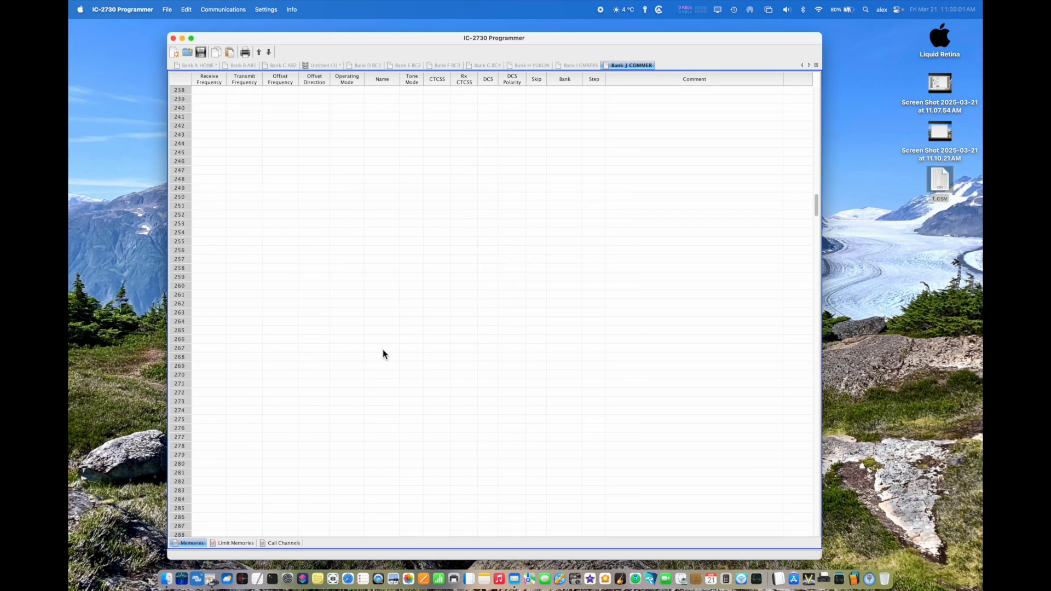
scroll(383, 349, up, 20)
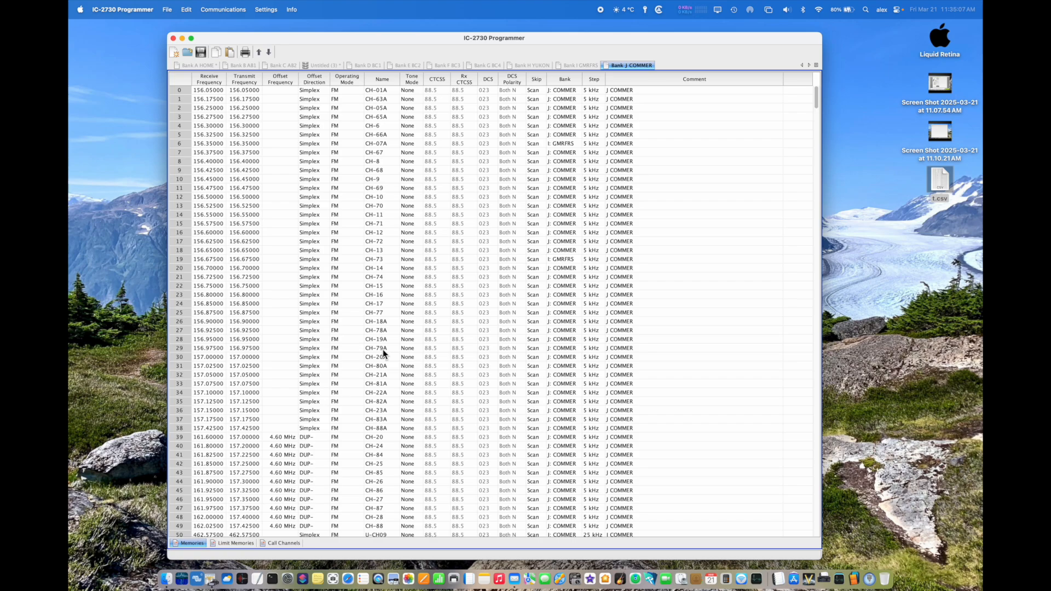
key(super+a)
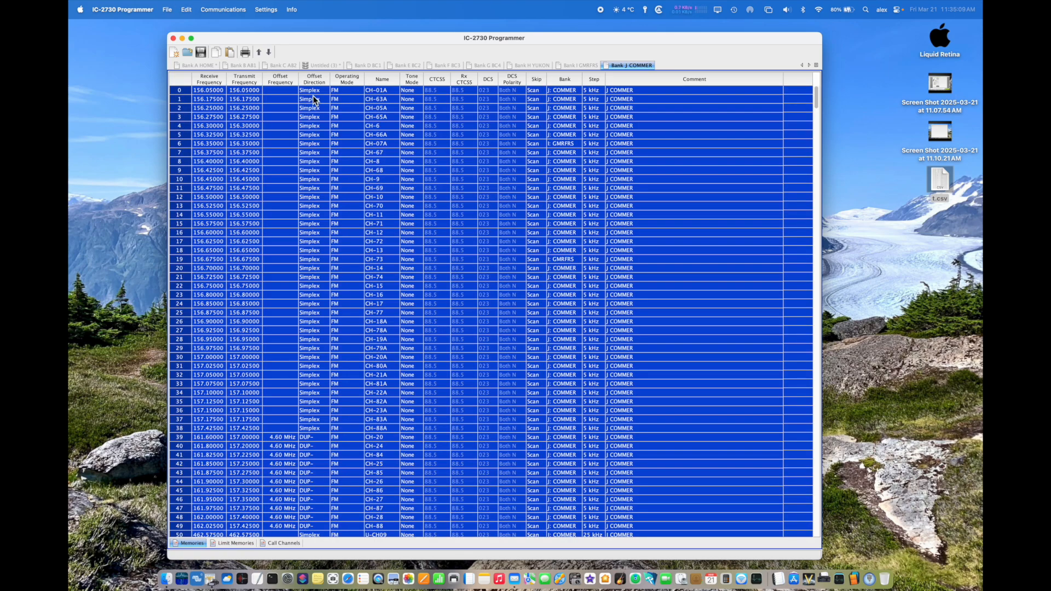
Step: Paste the copied Bank J channels into the untitled file at the selected row 685
click(318, 66)
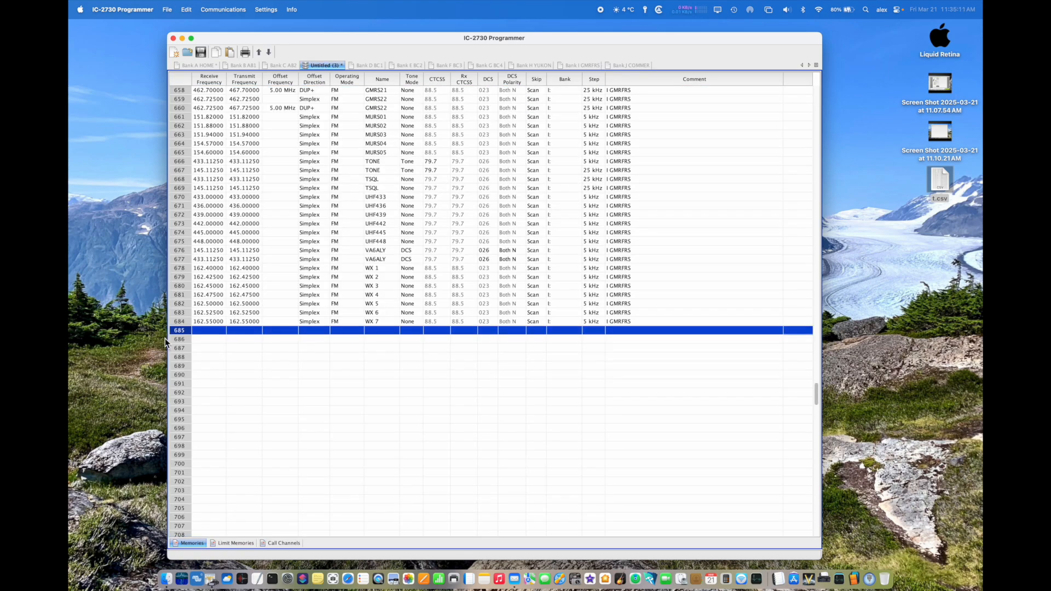
key(super+v)
scroll(343, 369, down, 8)
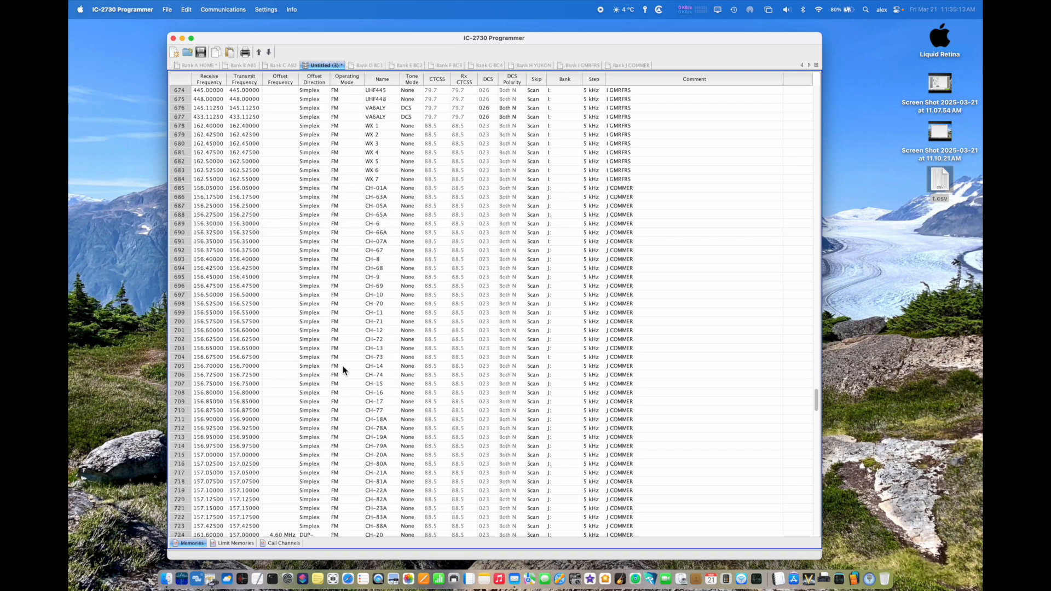
Step: Review the combined channel list in the untitled file, from the Bank A channels through the Bank J channels
scroll(343, 369, up, 20)
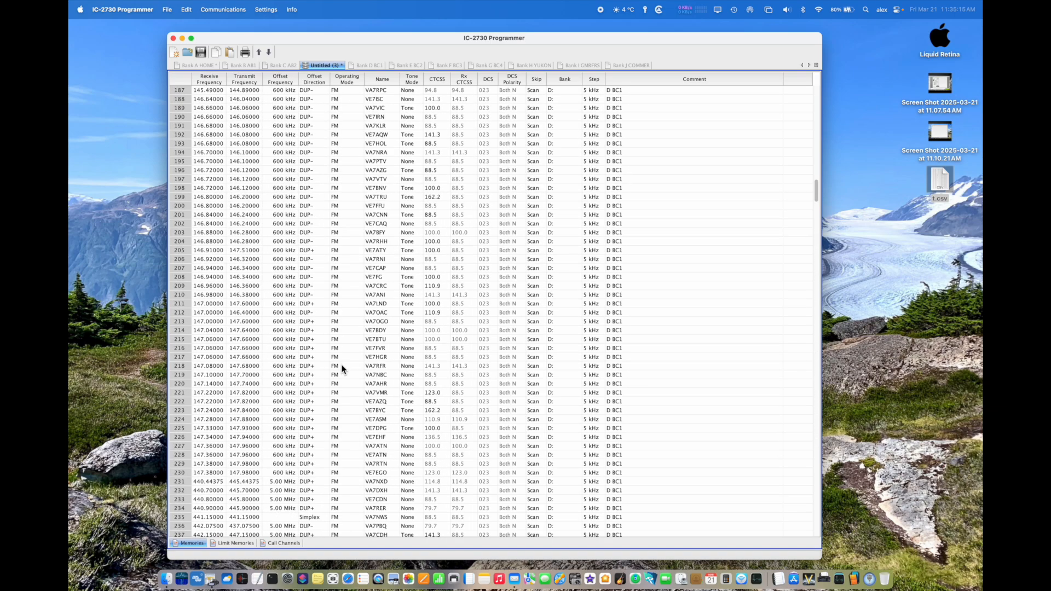
scroll(343, 369, down, 15)
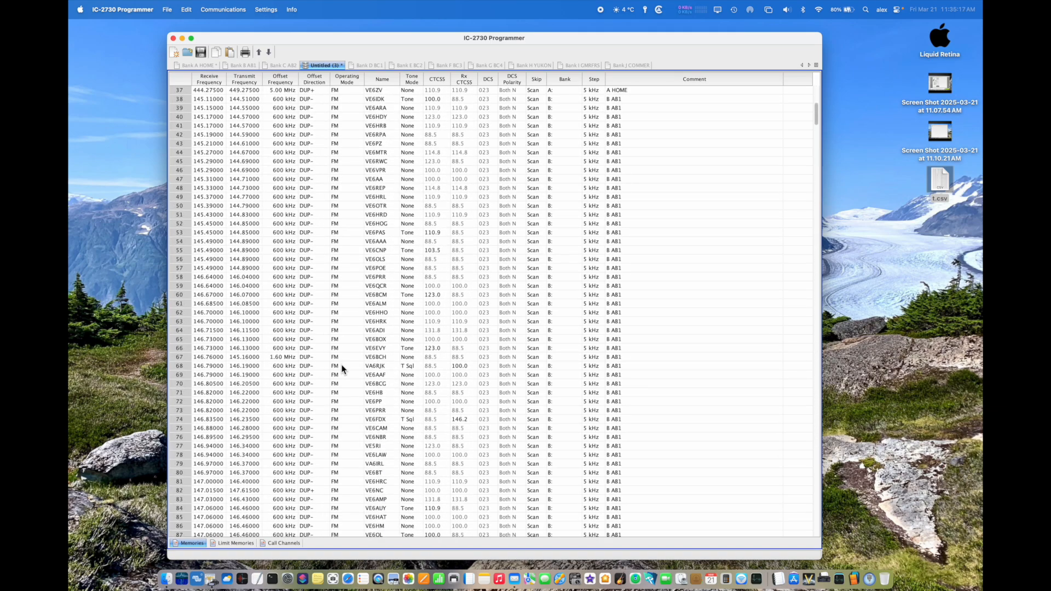
scroll(343, 369, down, 15)
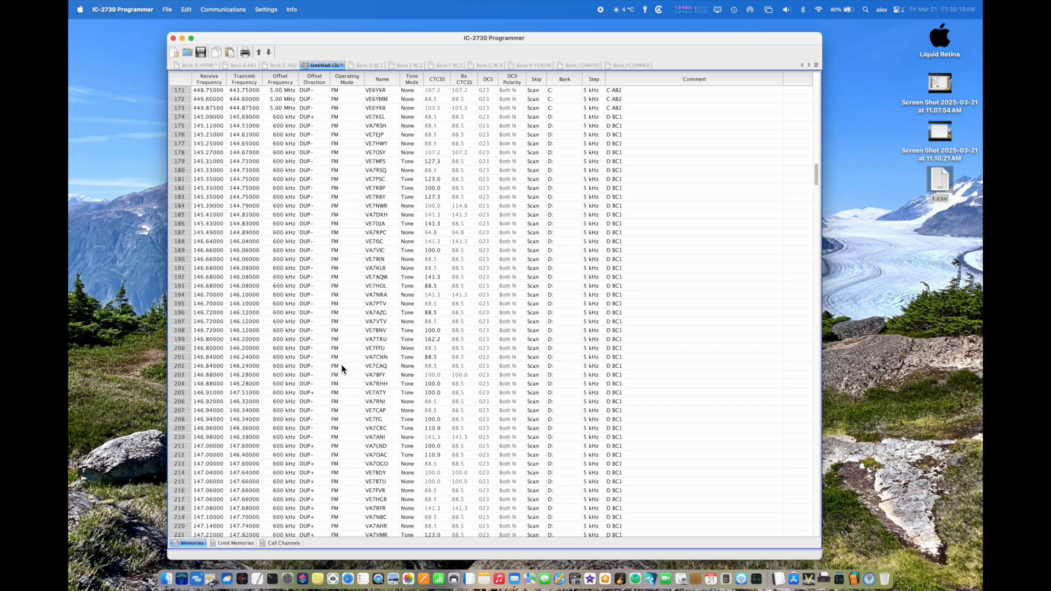
scroll(343, 369, down, 15)
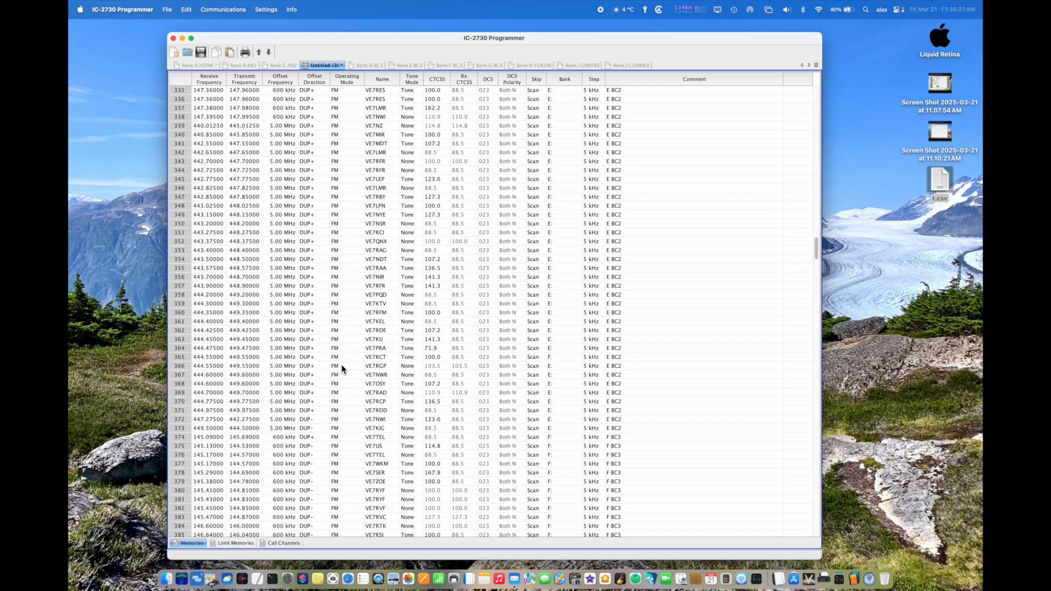
scroll(343, 369, down, 15)
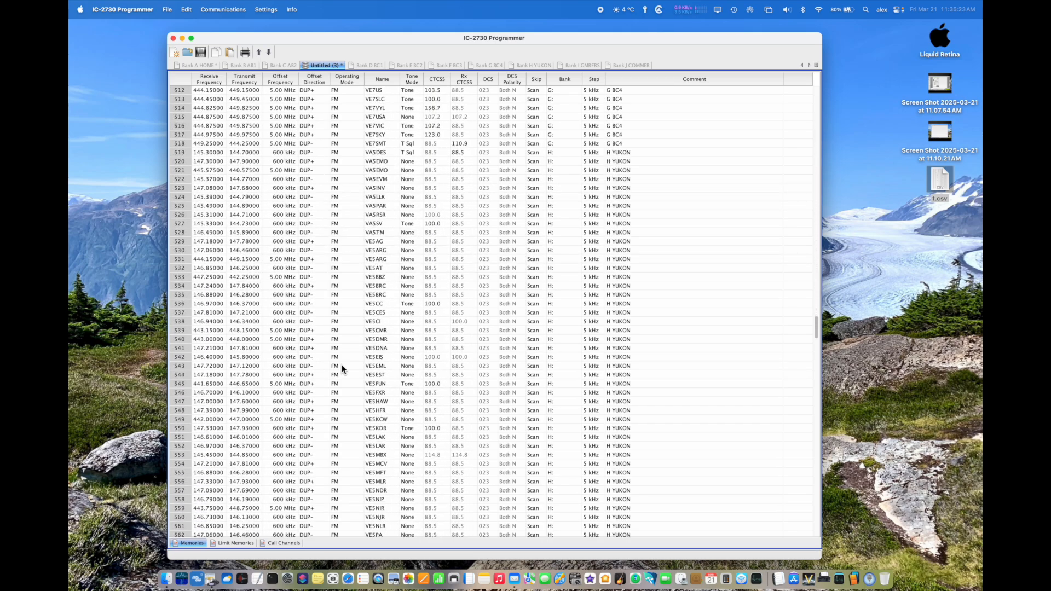
scroll(343, 369, down, 15)
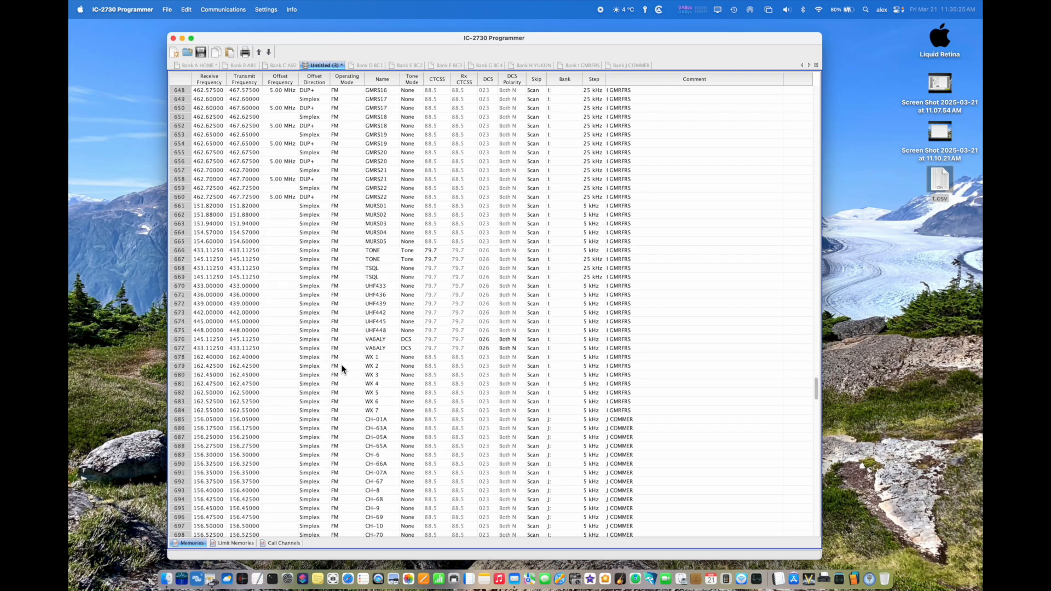
scroll(341, 369, up, 3)
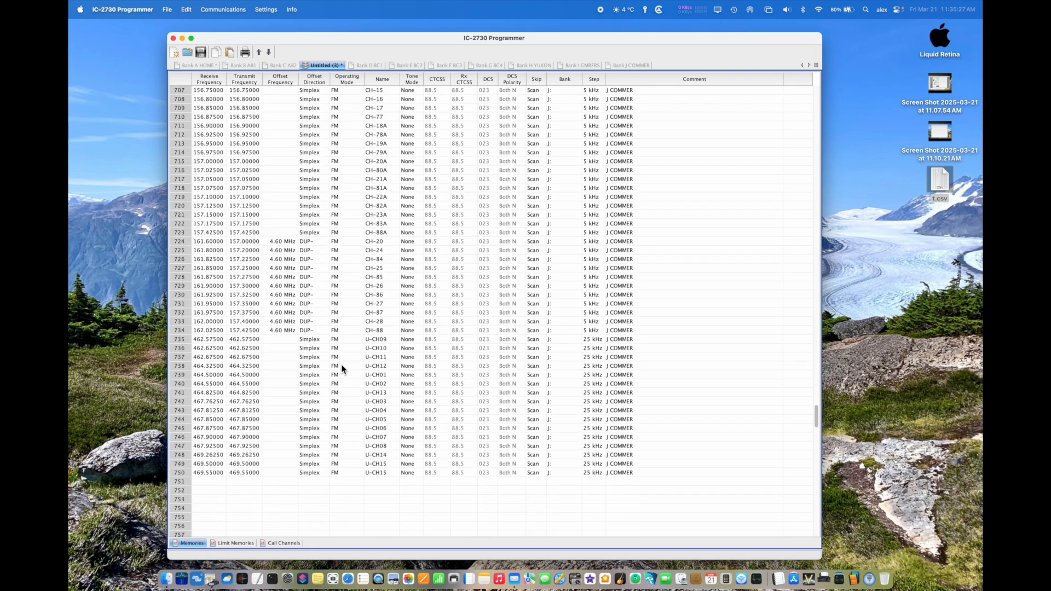
Step: Examine the Set Mode options in the IC-2730 menu settings for the untitled file and accept the dialog
click(265, 9)
click(267, 27)
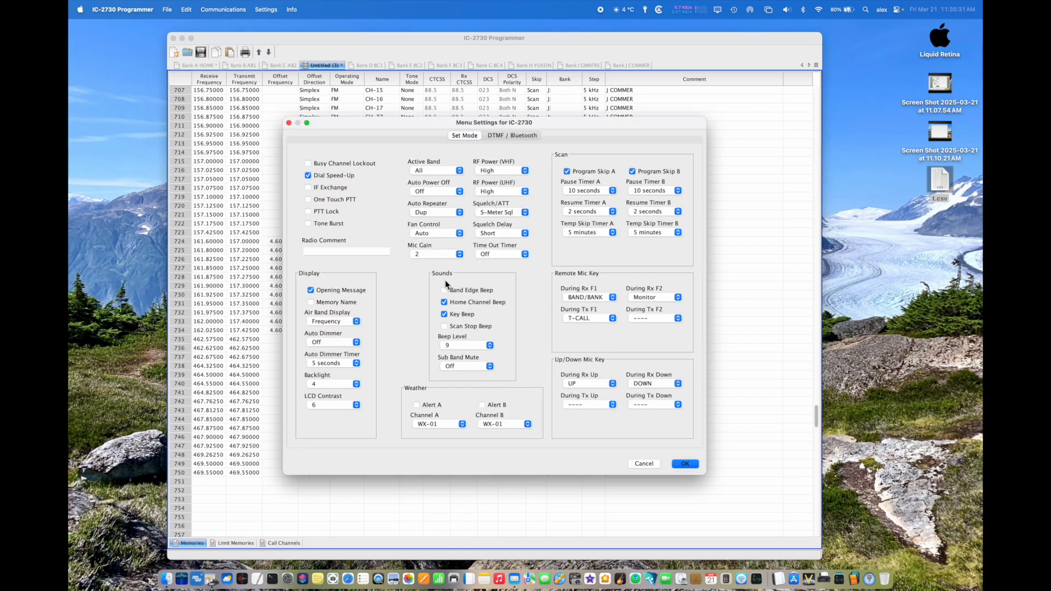
click(686, 465)
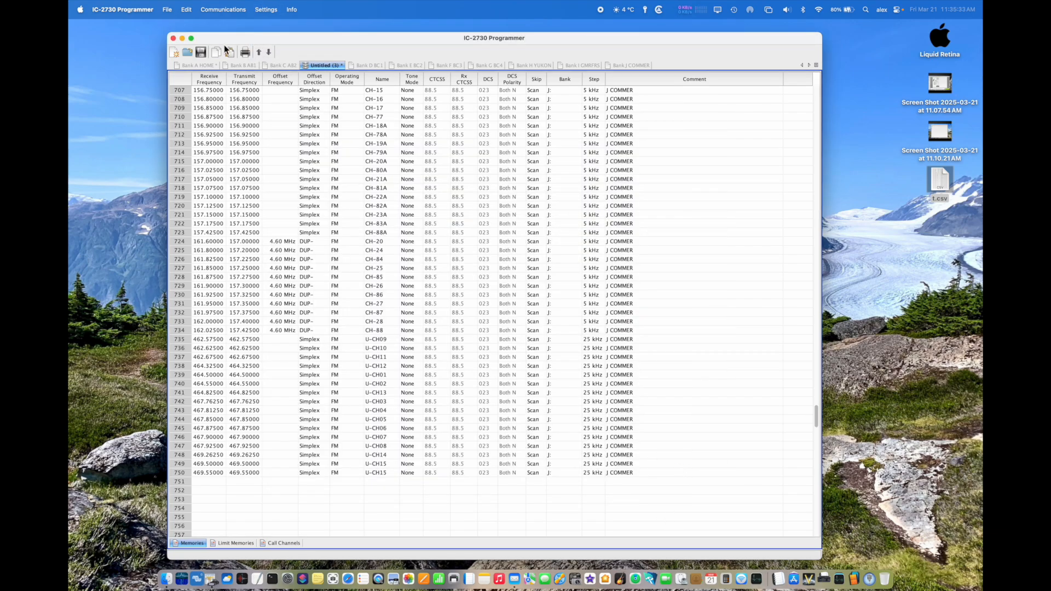
Step: Send the combined untitled file's channel data to the radio and accept the transfer instructions
click(223, 9)
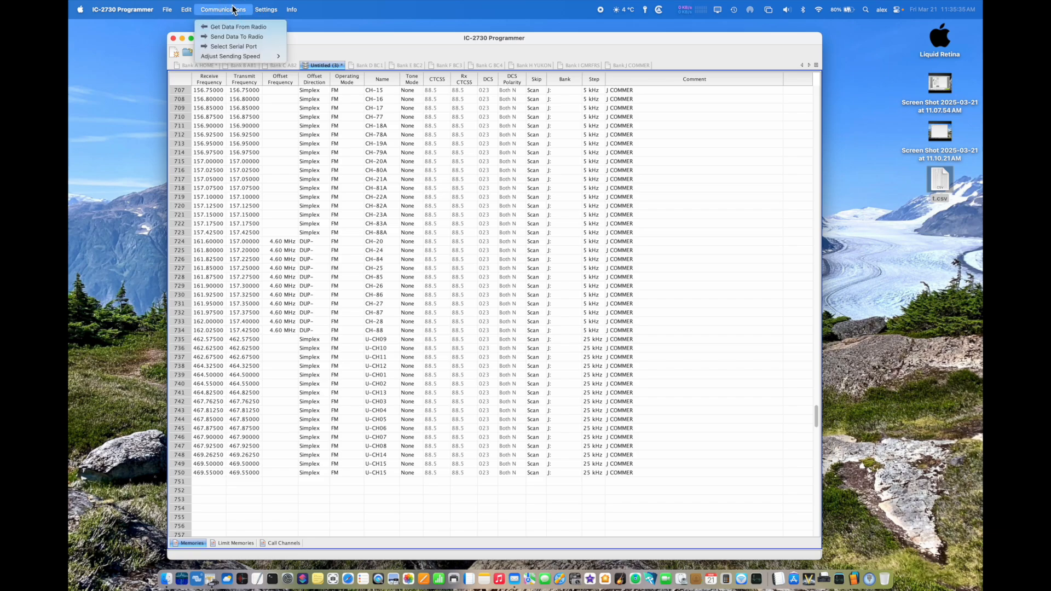
click(227, 36)
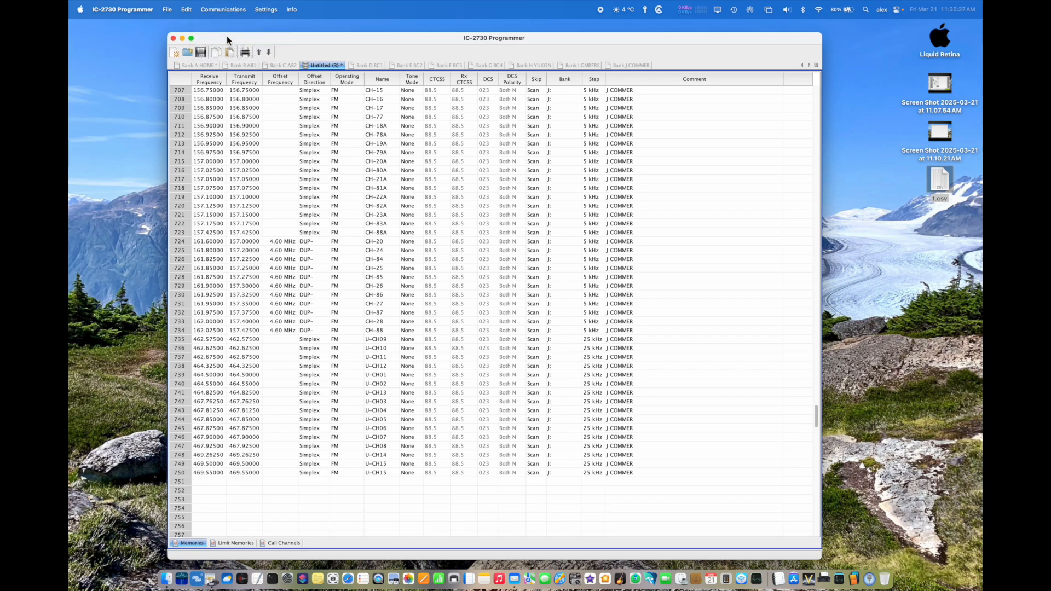
click(548, 332)
Step: Create a new blank file and read the radio's data into it
click(169, 12)
click(168, 27)
click(240, 10)
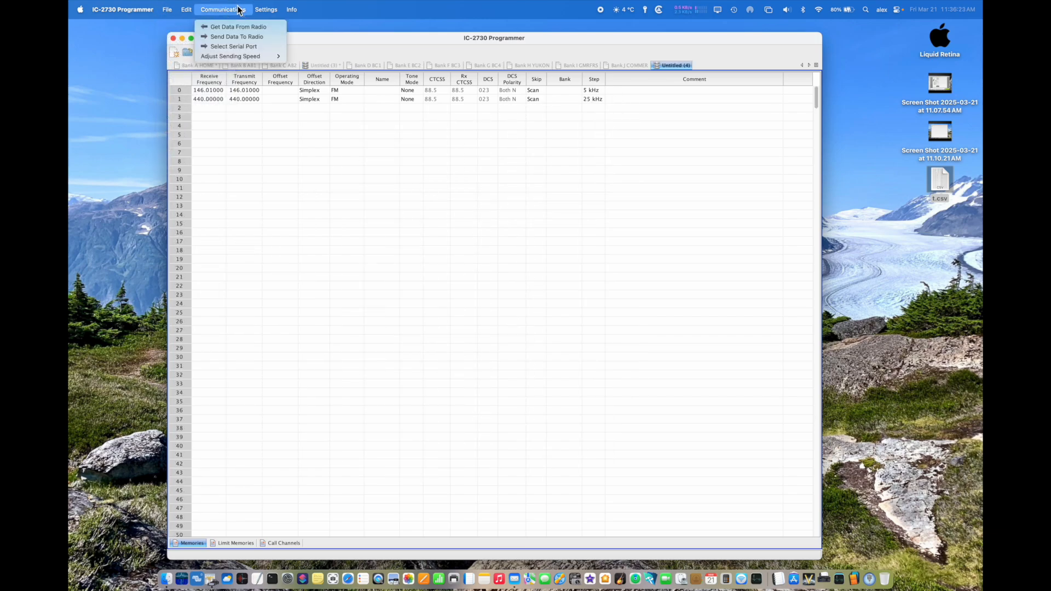
click(231, 27)
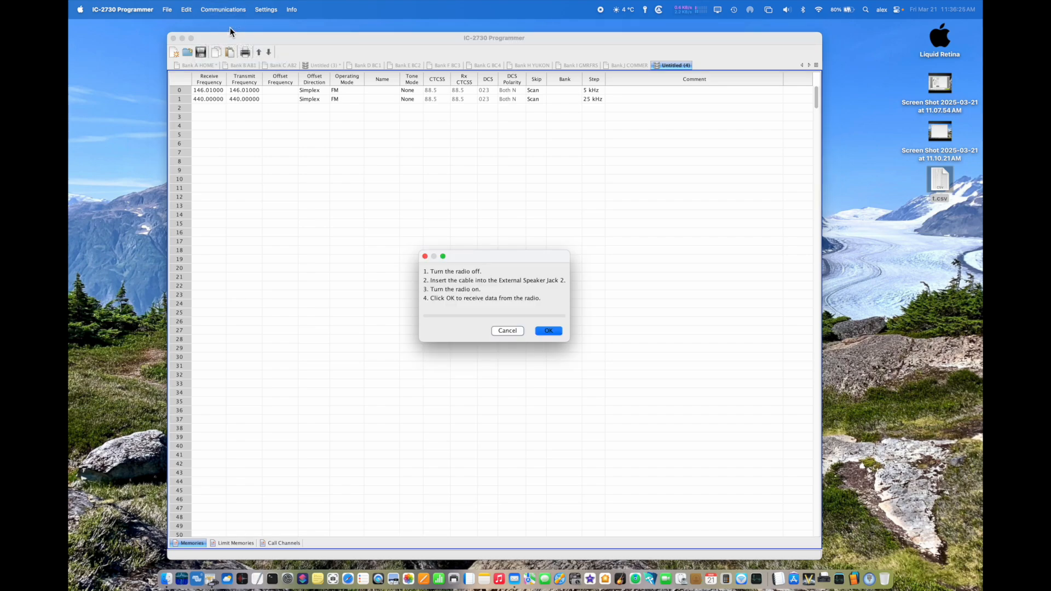
click(548, 331)
click(539, 332)
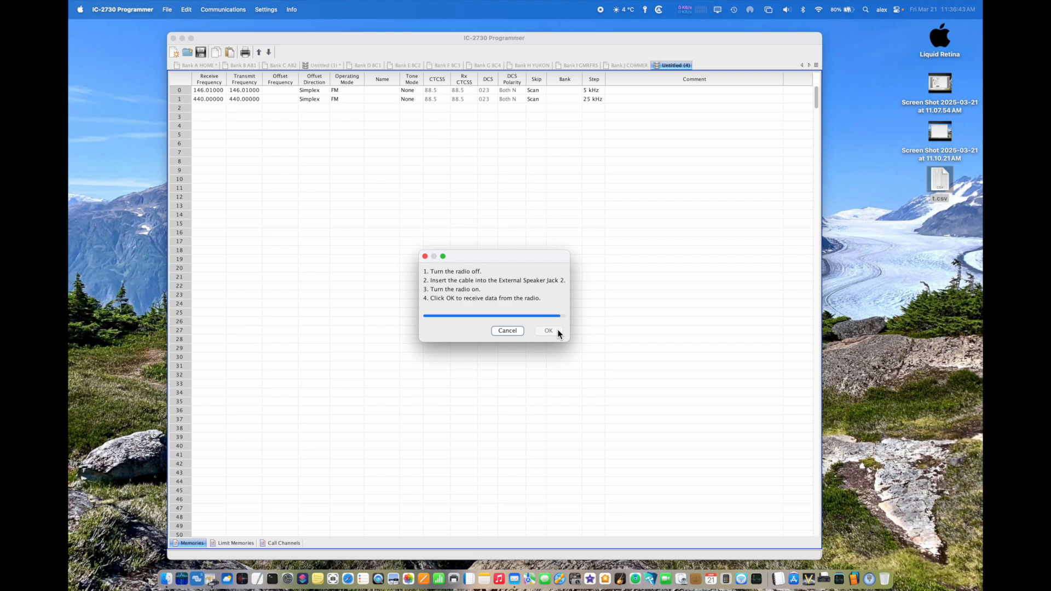
Step: Examine the channel list read from the radio, checking the bank assignments across all channels and the bank choices for row 137
scroll(545, 338, down, 20)
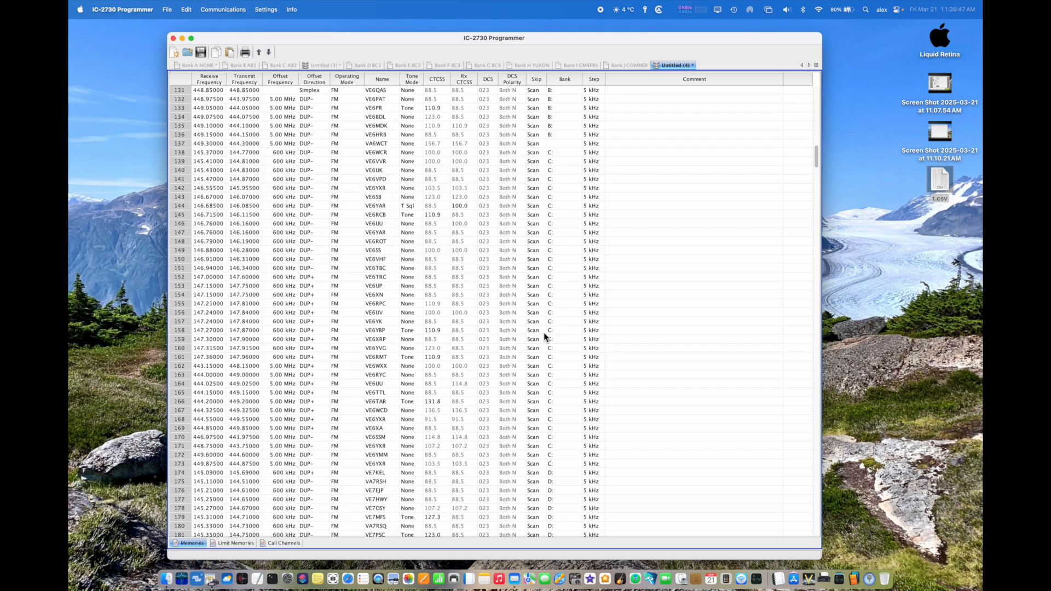
click(554, 143)
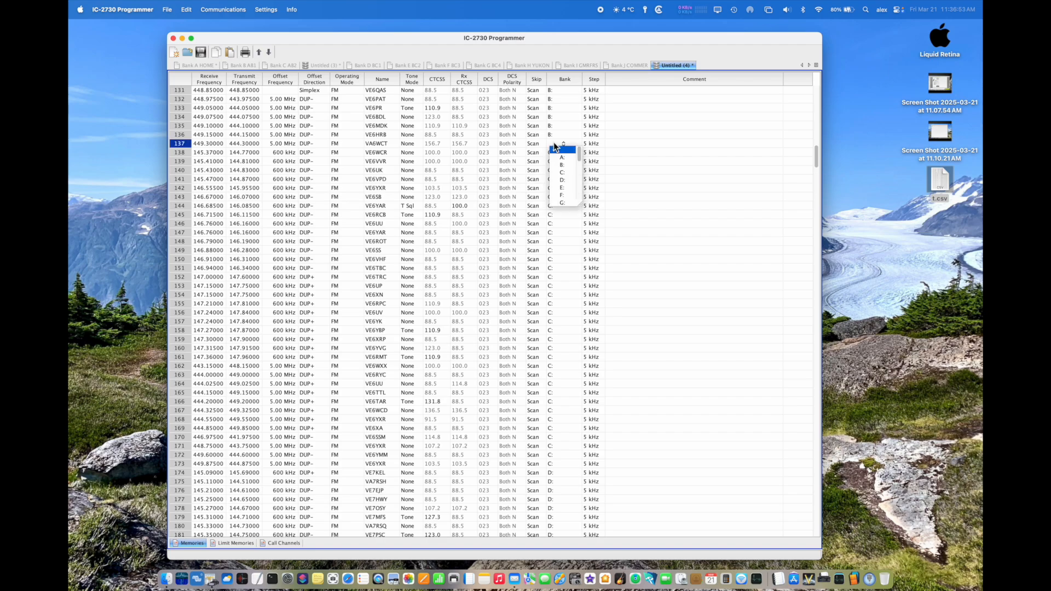
click(687, 163)
scroll(555, 304, down, 20)
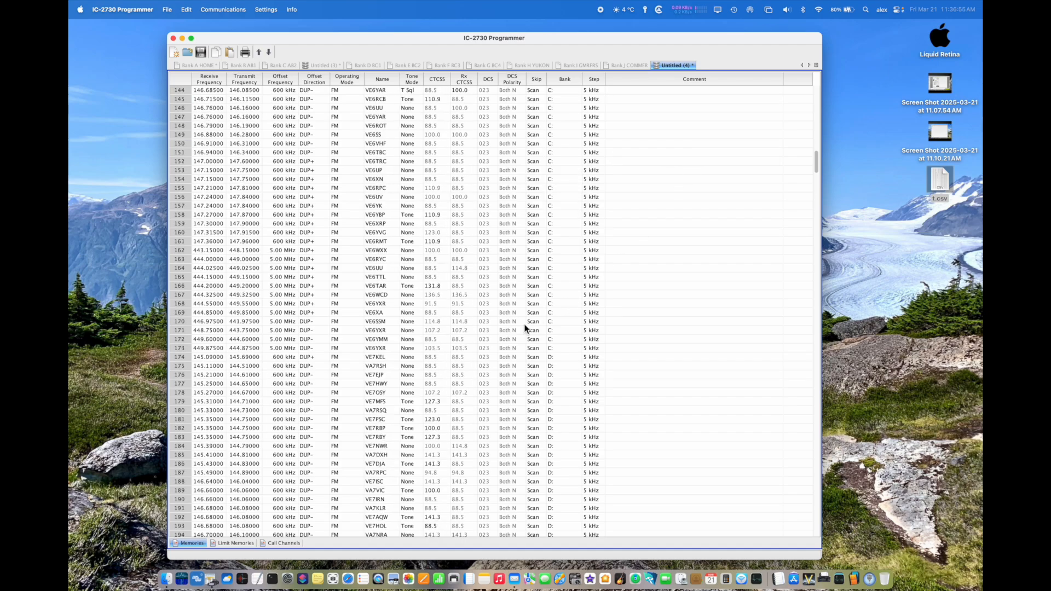
scroll(523, 327, down, 5)
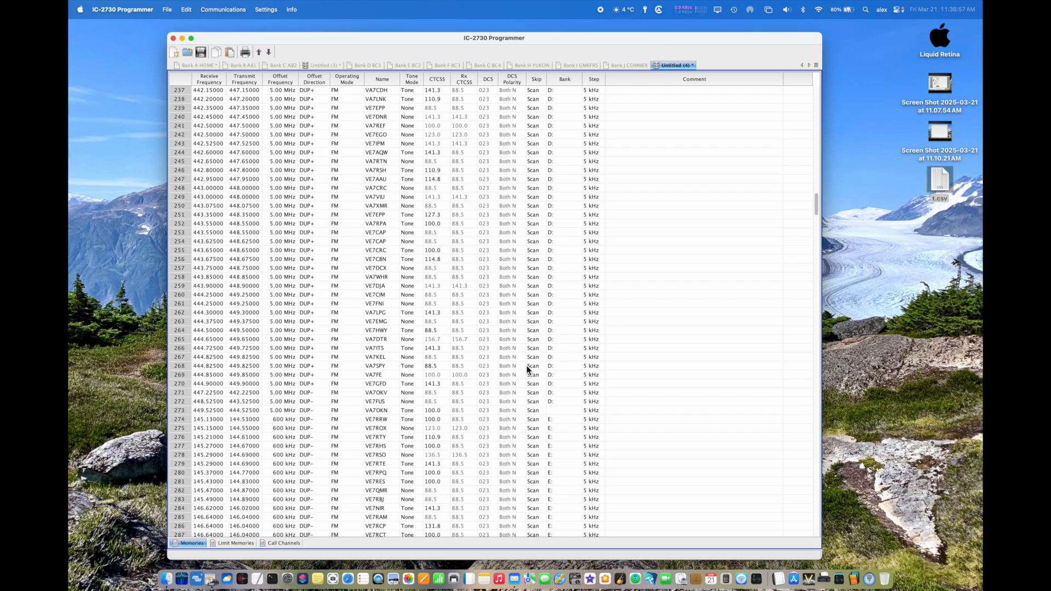
scroll(475, 396, down, 10)
scroll(475, 396, down, 20)
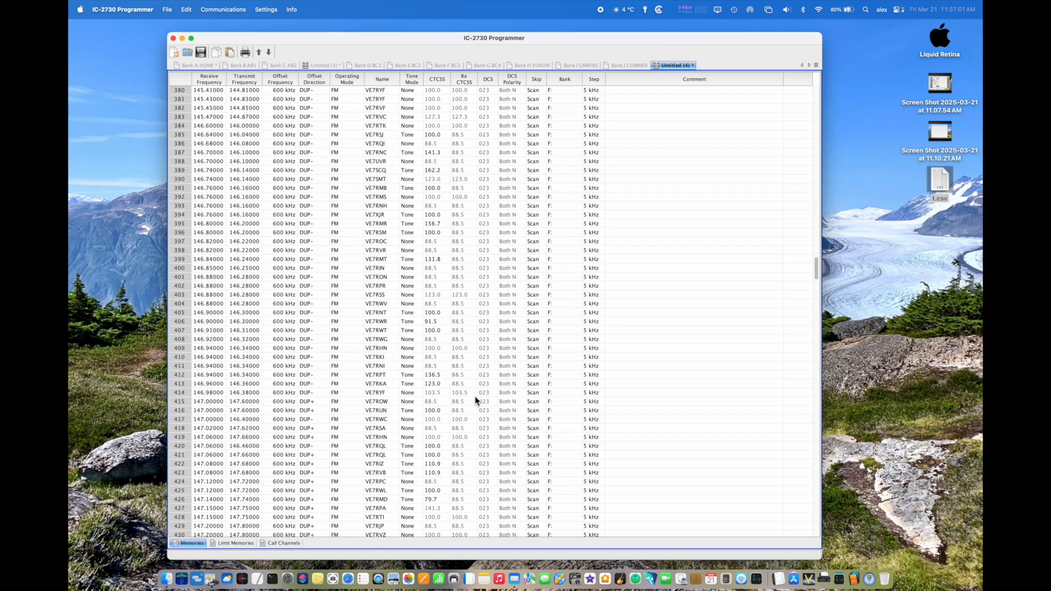
scroll(474, 395, down, 11)
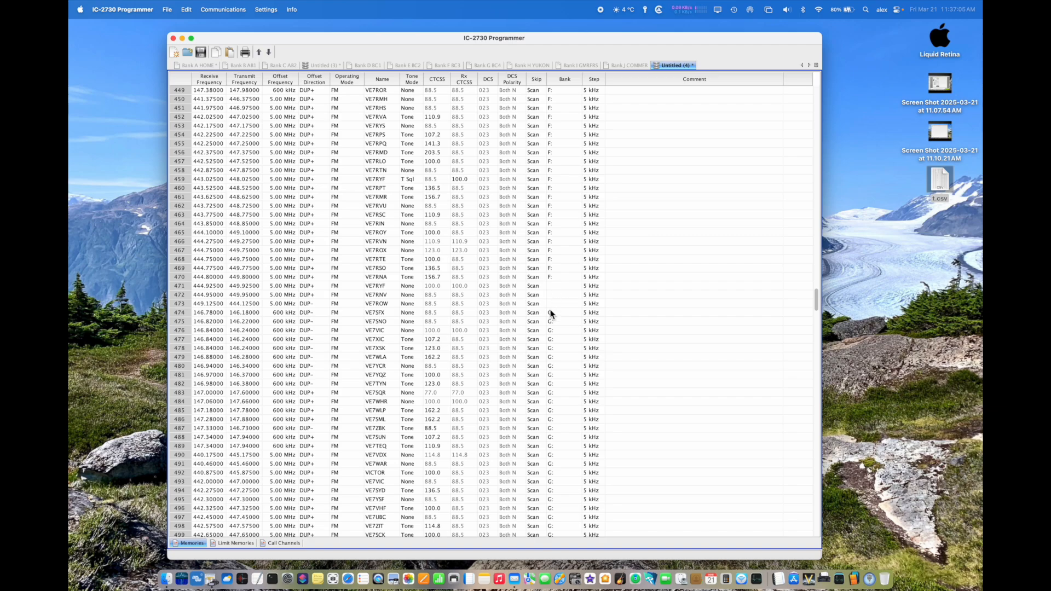
scroll(488, 329, down, 20)
scroll(487, 328, down, 20)
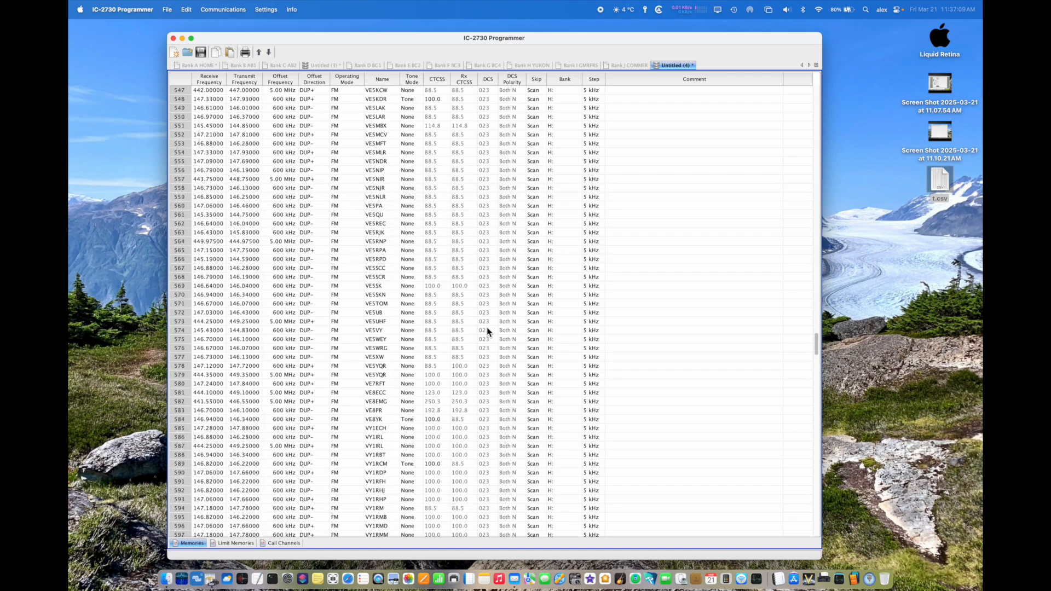
scroll(487, 331, down, 20)
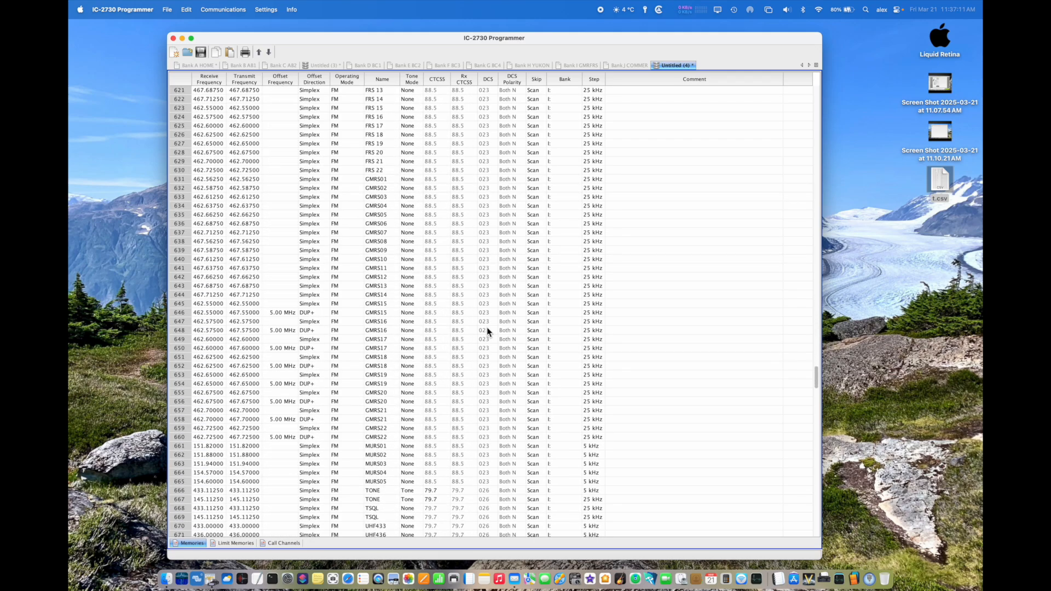
scroll(488, 327, down, 20)
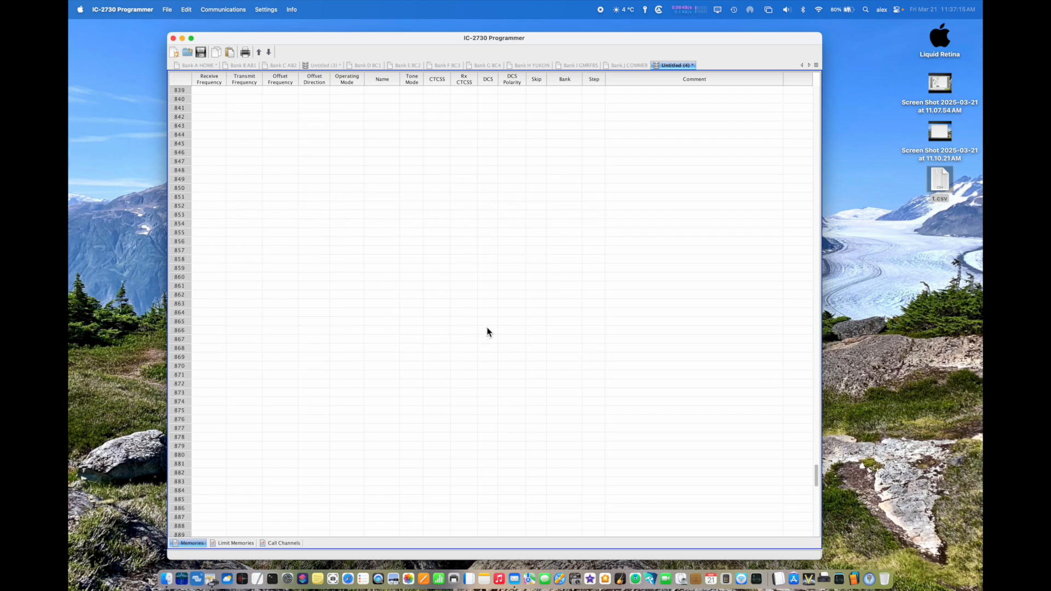
scroll(487, 331, up, 20)
scroll(487, 329, up, 20)
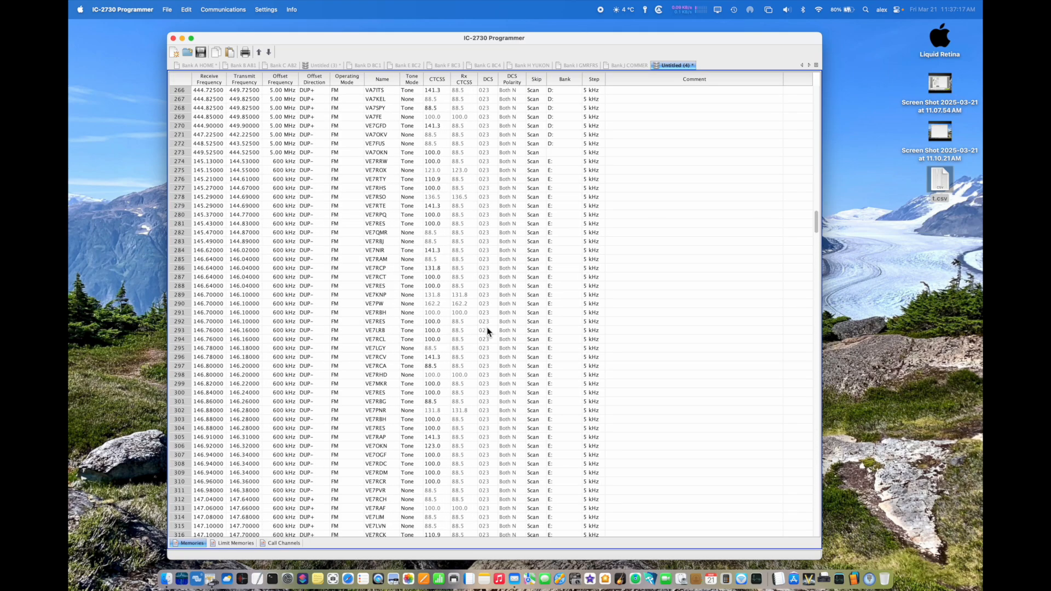
scroll(488, 329, down, 20)
scroll(487, 328, up, 20)
scroll(487, 328, down, 20)
scroll(488, 331, down, 1)
scroll(487, 331, down, 6)
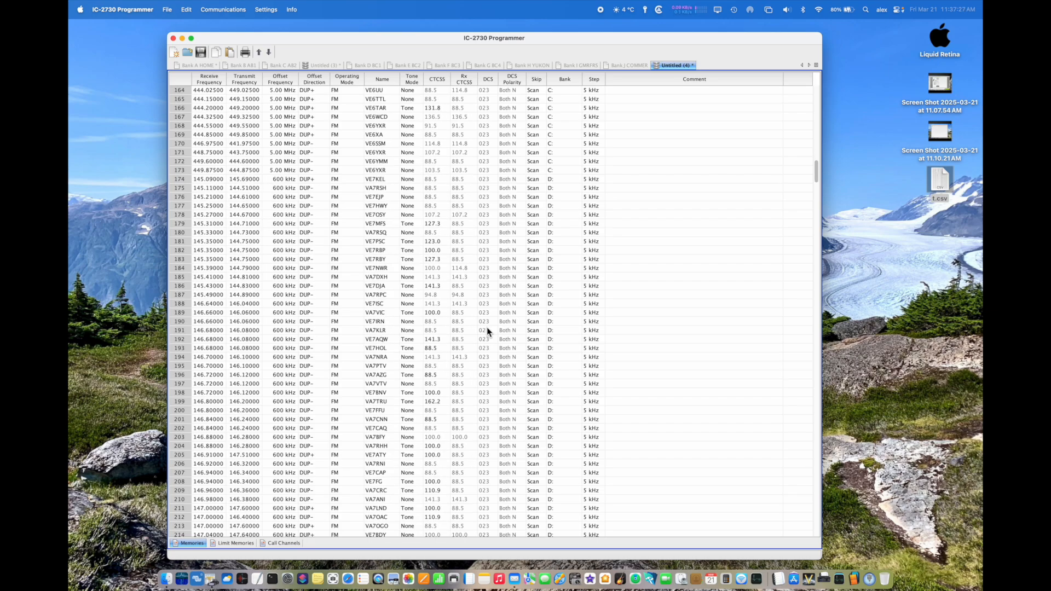
scroll(487, 328, up, 20)
scroll(487, 330, down, 20)
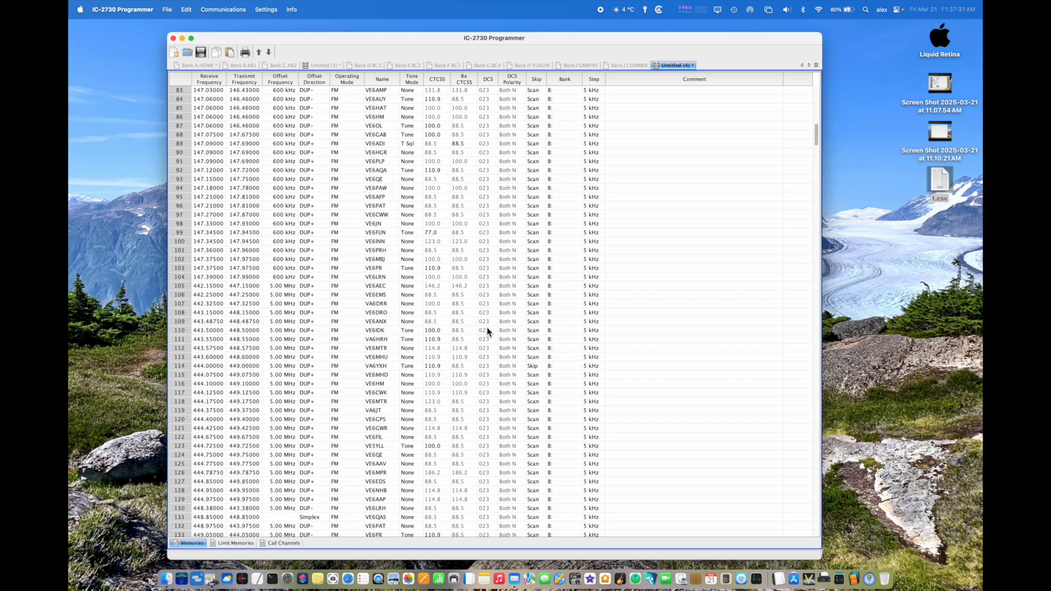
scroll(487, 332, down, 6)
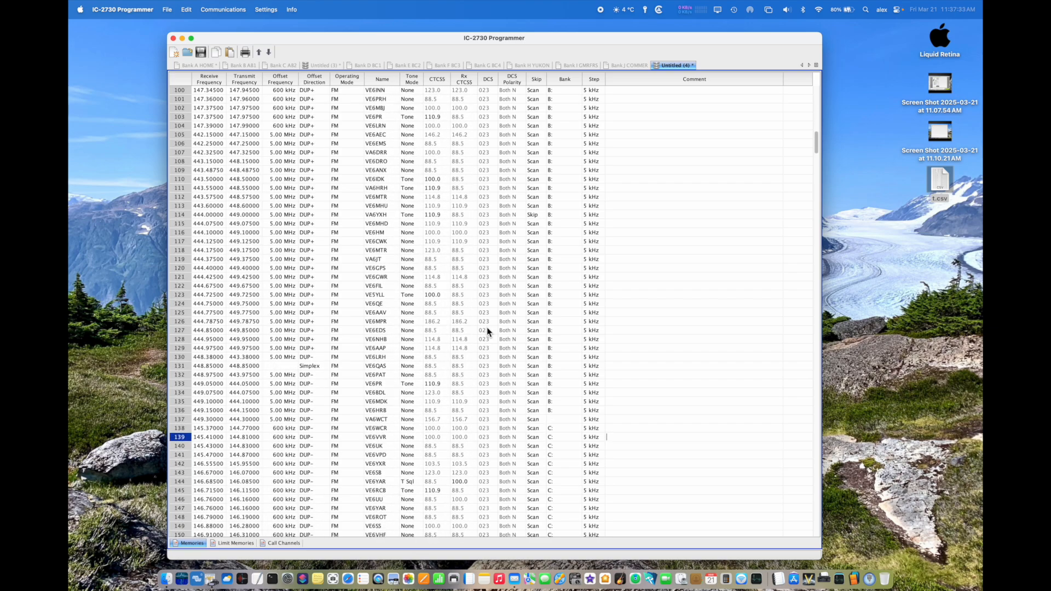
scroll(487, 331, up, 20)
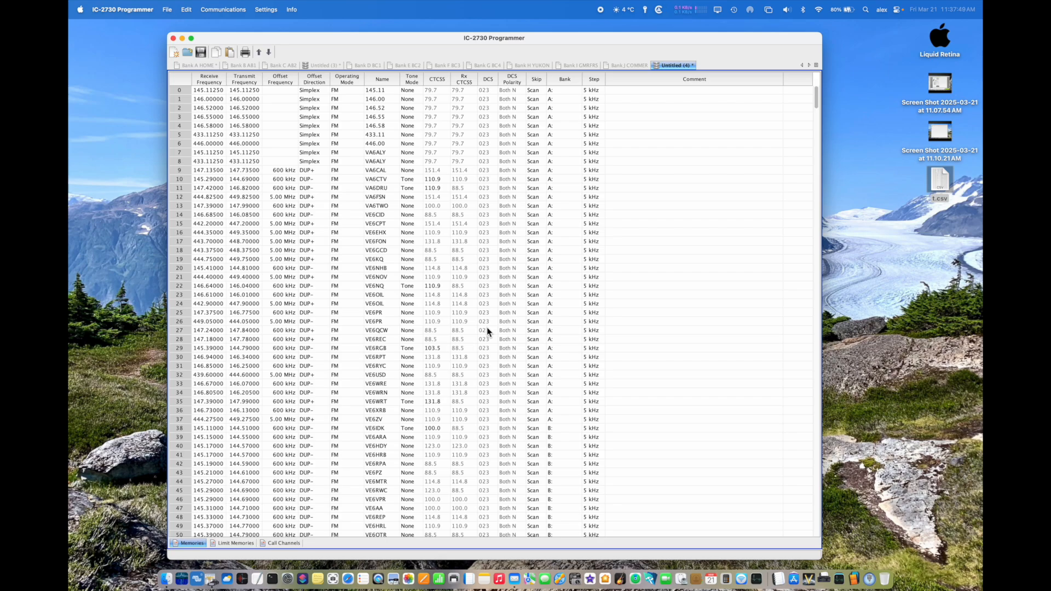
scroll(505, 312, down, 8)
scroll(561, 356, down, 20)
scroll(560, 382, down, 8)
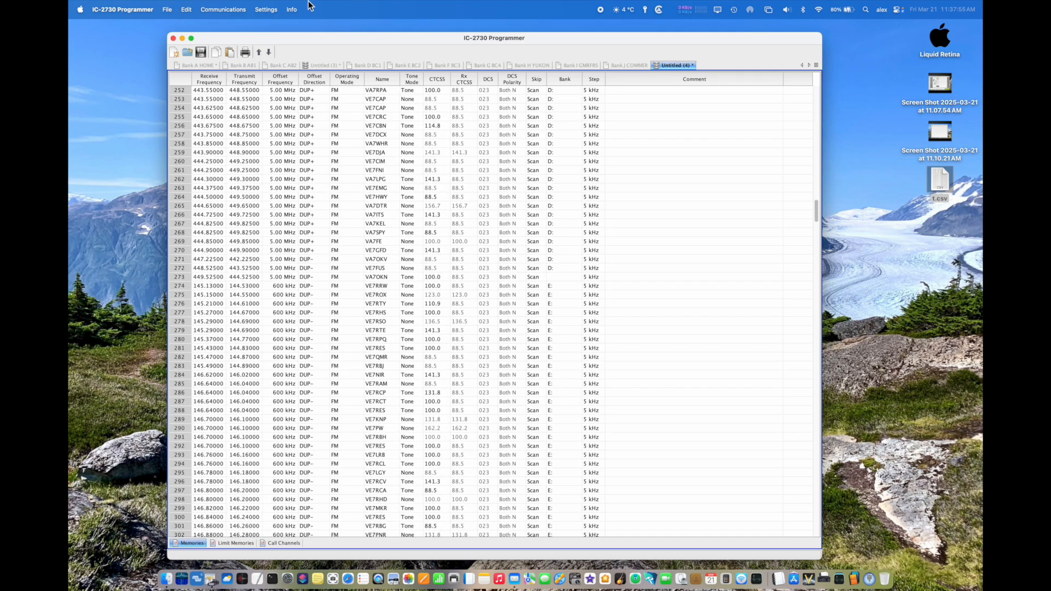
Step: Open the bank names and linking settings and name bank B AB 1, bank C AB 2 and bank D BC 1
click(267, 9)
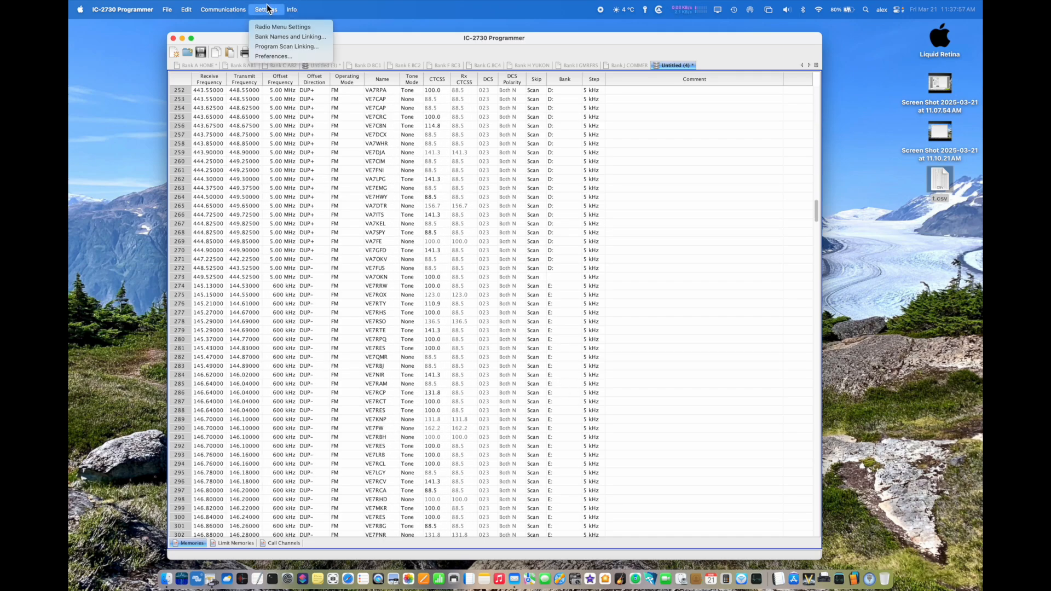
click(273, 37)
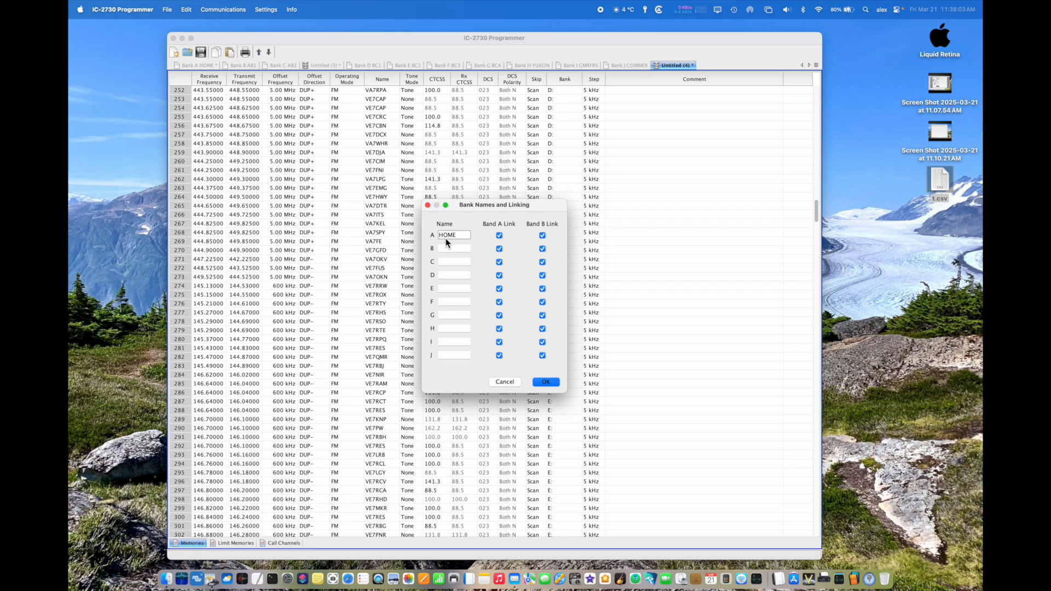
click(445, 247)
text(AB 1)
click(453, 261)
click(453, 275)
text(BC 1)
Step: Name bank E BC 2, bank F BC 3 and bank G BC 4
click(456, 289)
text(BC)
click(452, 303)
text(BC 3)
click(451, 318)
Step: Name bank H YUKON, bank I GMRFRS and bank J COMMER, and accept the bank names
text(YUKON)
click(452, 344)
text(C)
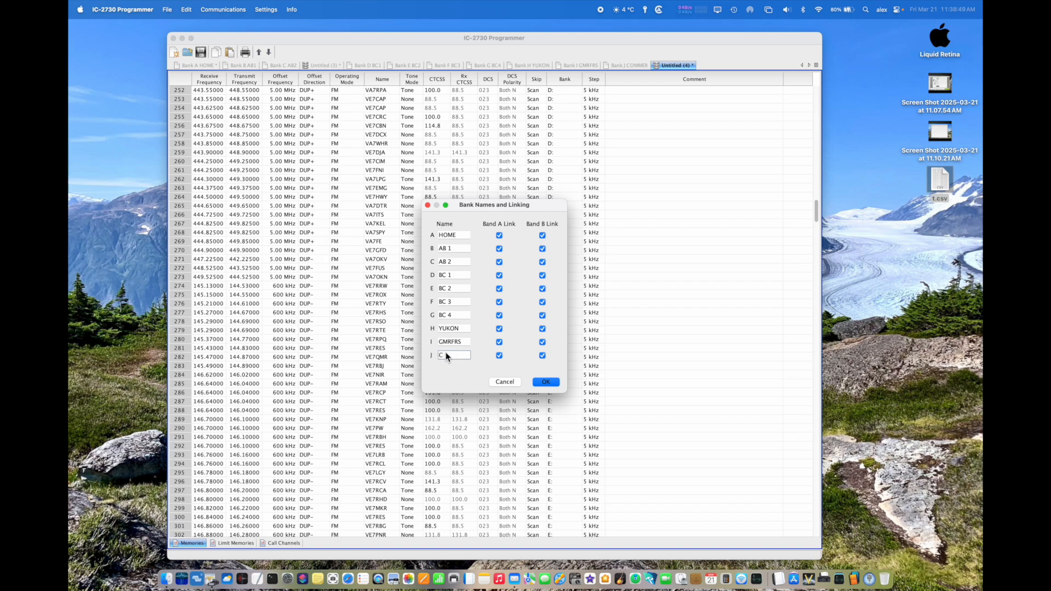
text(OMMER)
click(546, 383)
Step: Review the channel list from row 0 downward to check the bank names assigned to each group of channels
scroll(552, 186, up, 10)
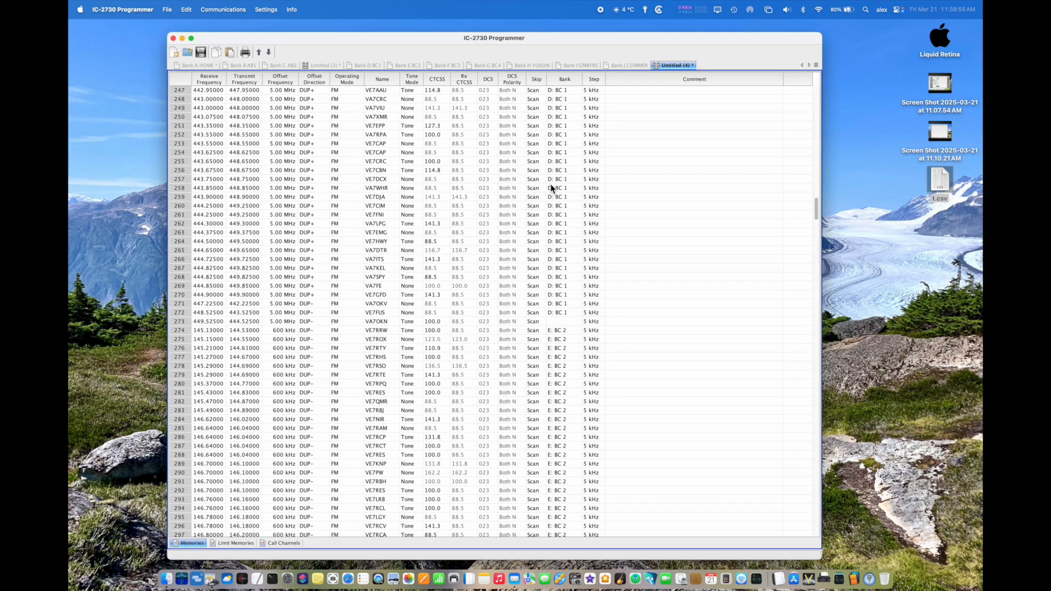
scroll(552, 188, up, 14)
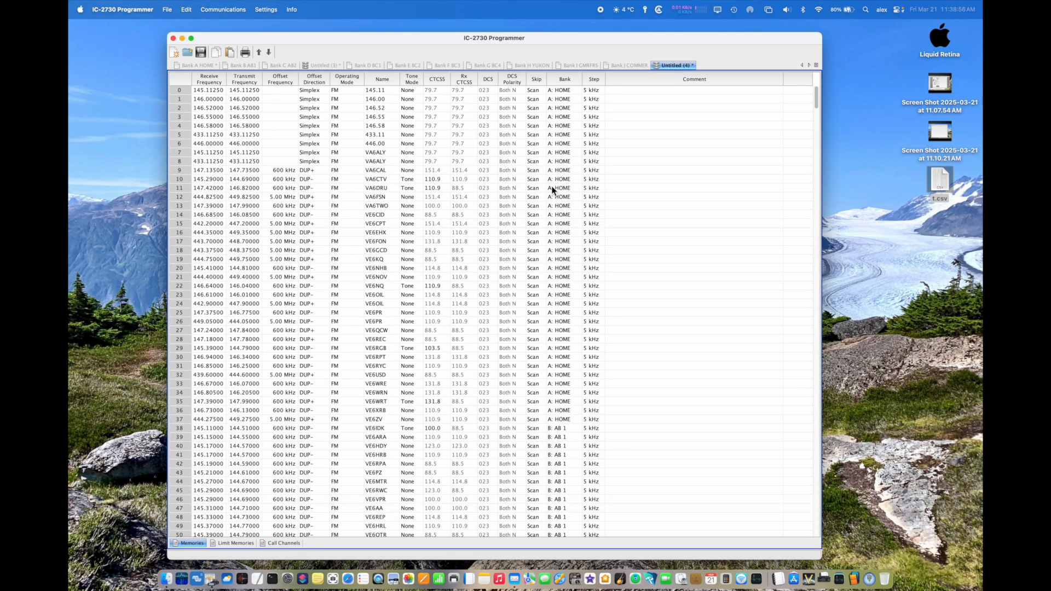
scroll(557, 347, down, 7)
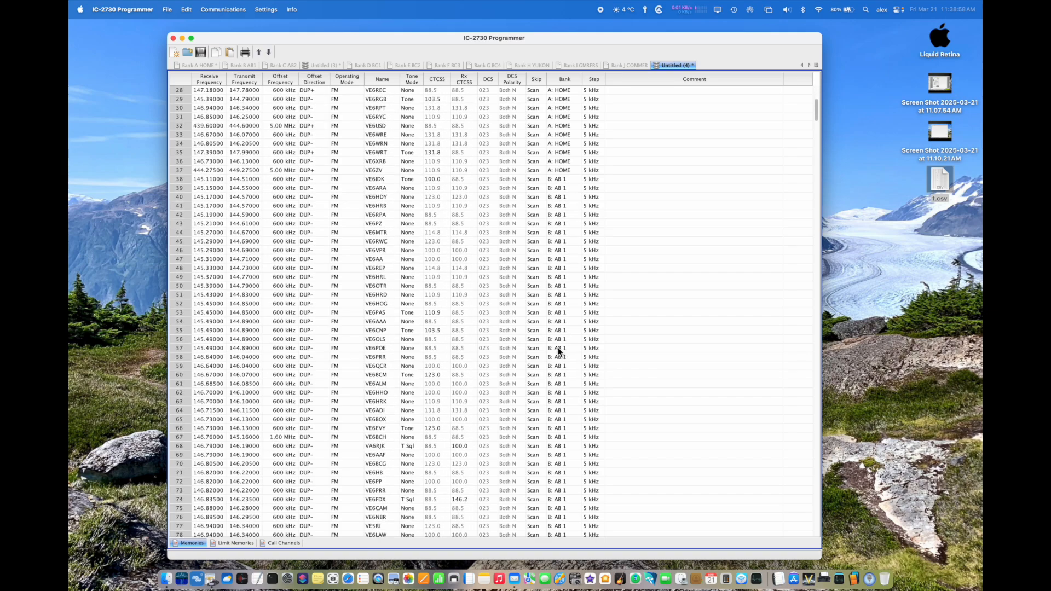
scroll(558, 347, down, 5)
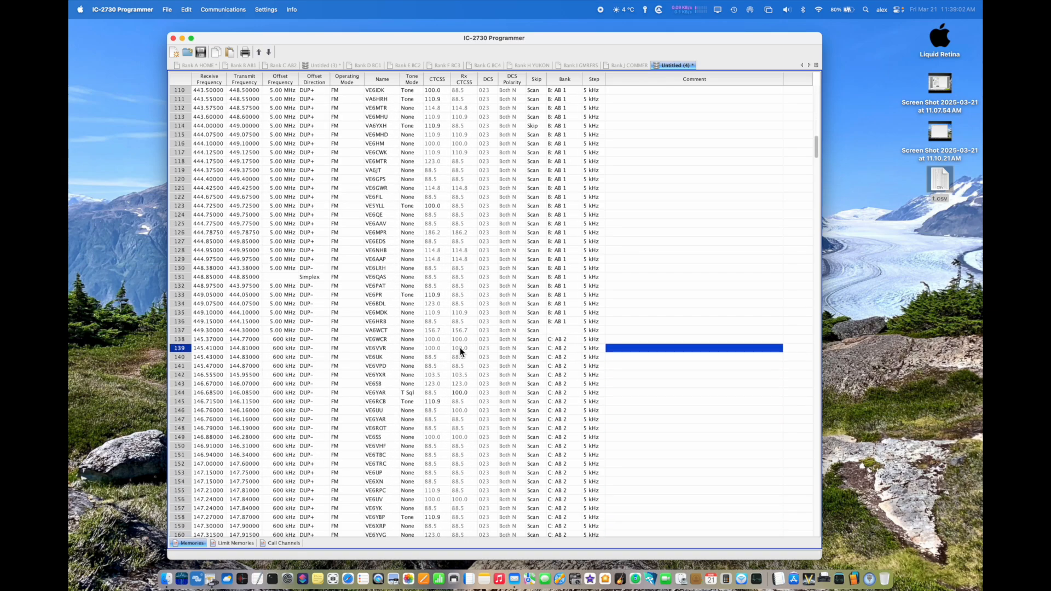
scroll(460, 350, down, 9)
scroll(460, 351, down, 20)
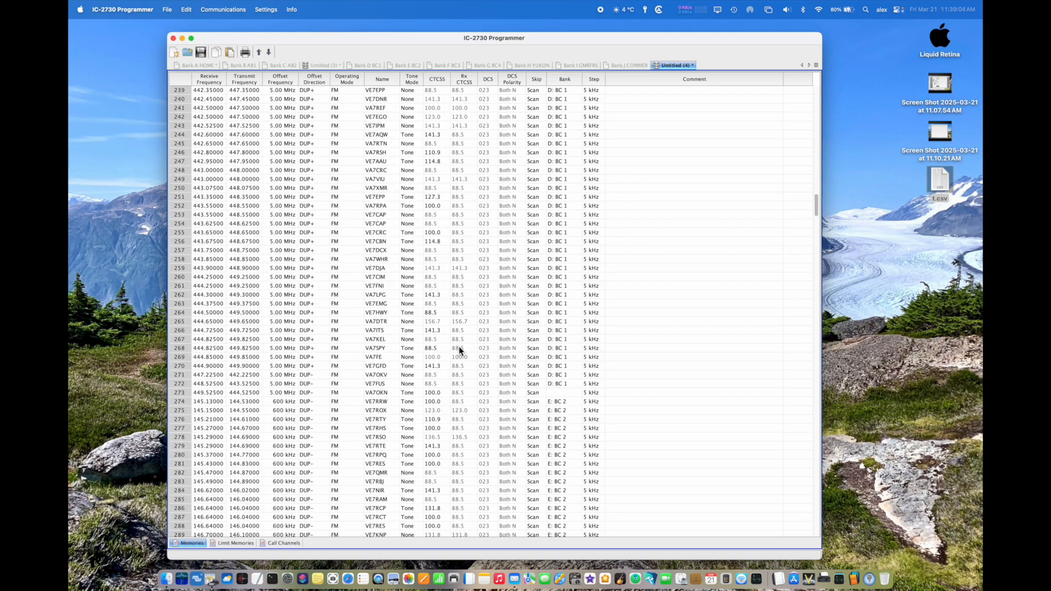
scroll(460, 351, down, 20)
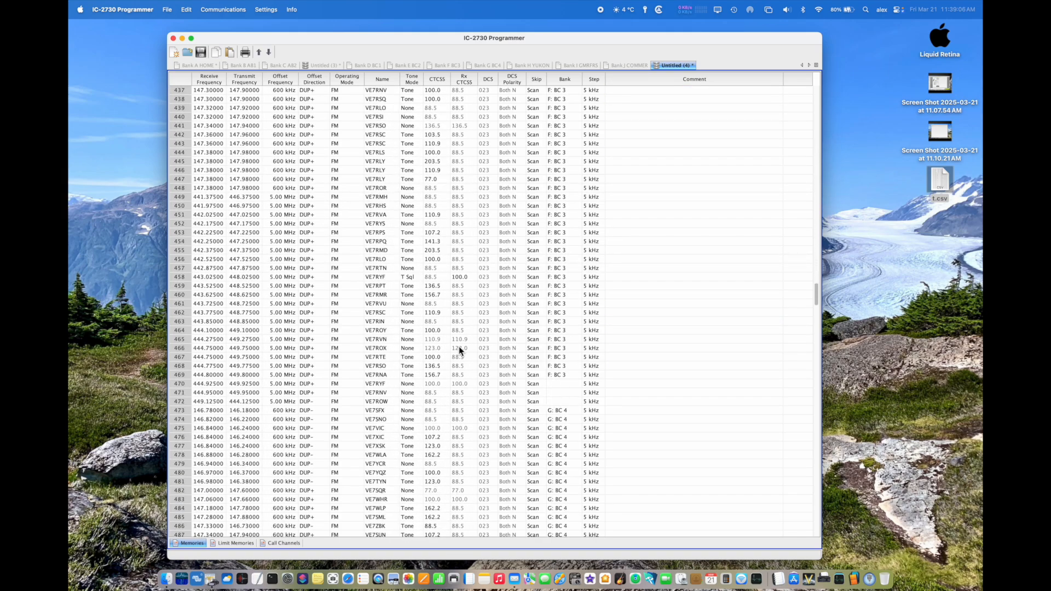
scroll(460, 351, down, 17)
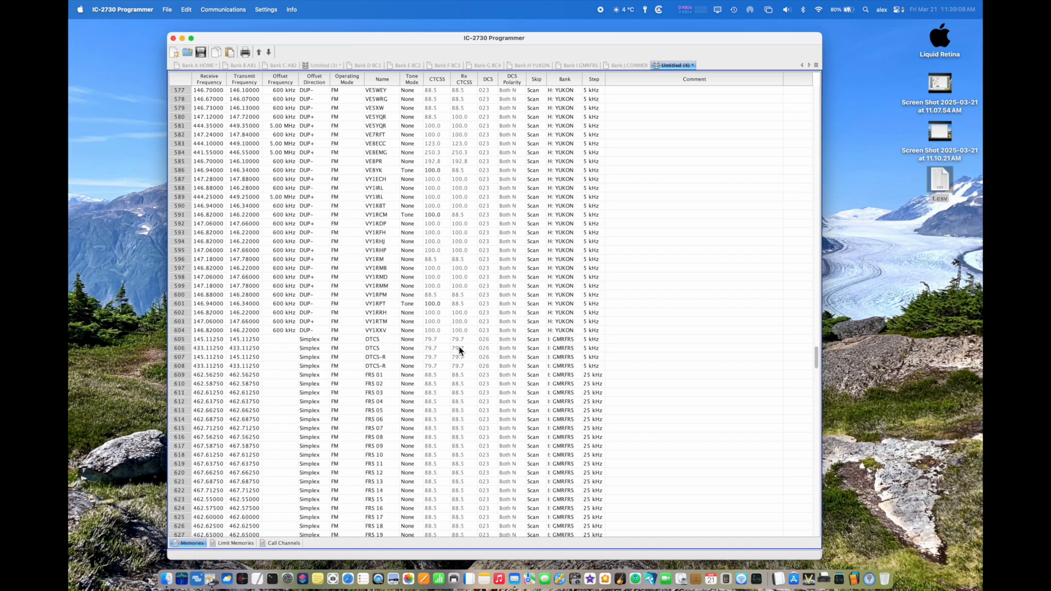